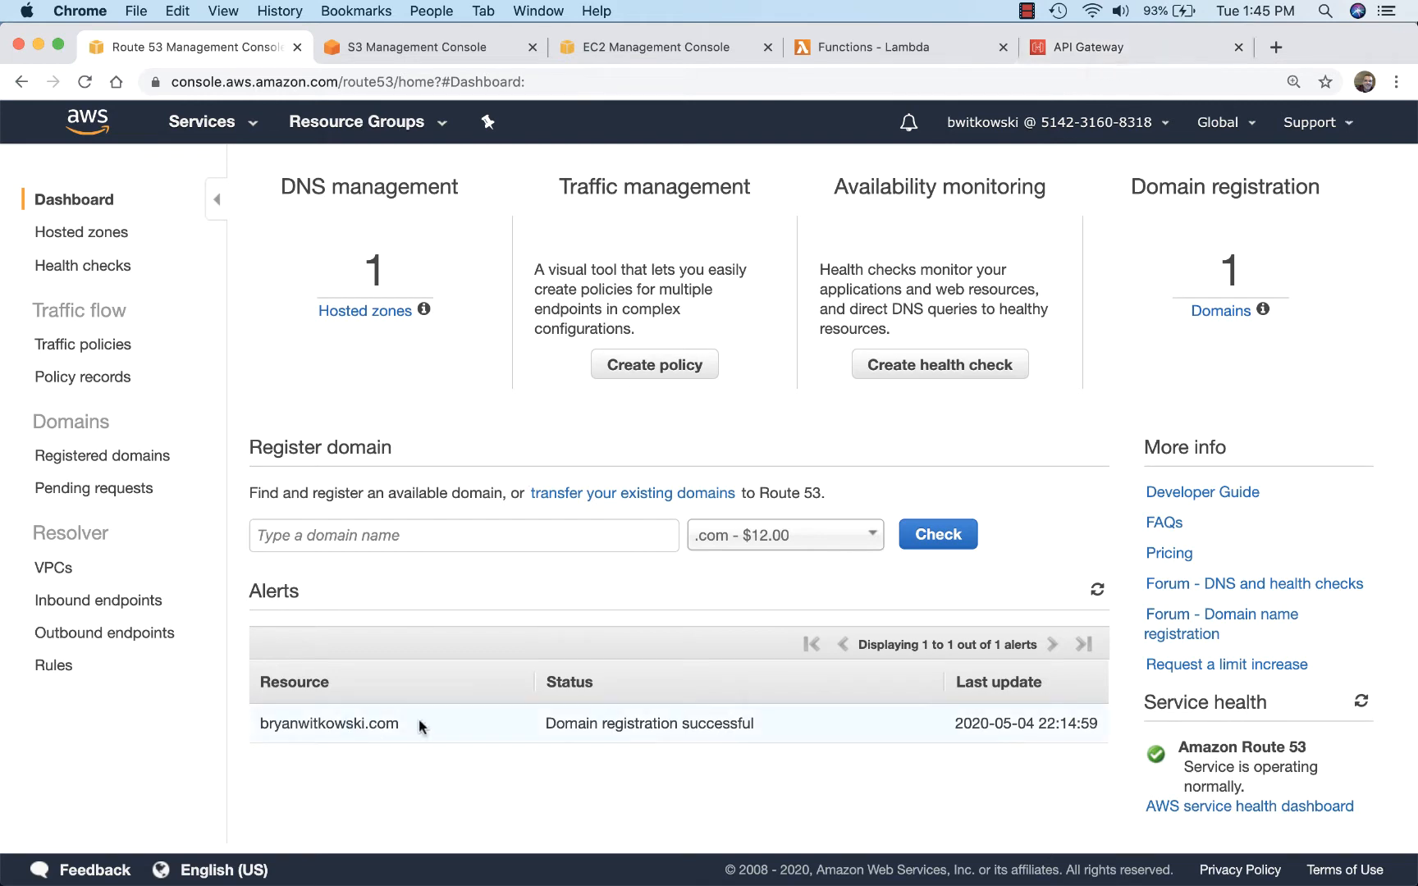
Step: Open the static website hosting settings of the S3 bucket named after the custom domain
{"action": "left_click", "coordinate": [417, 47]}
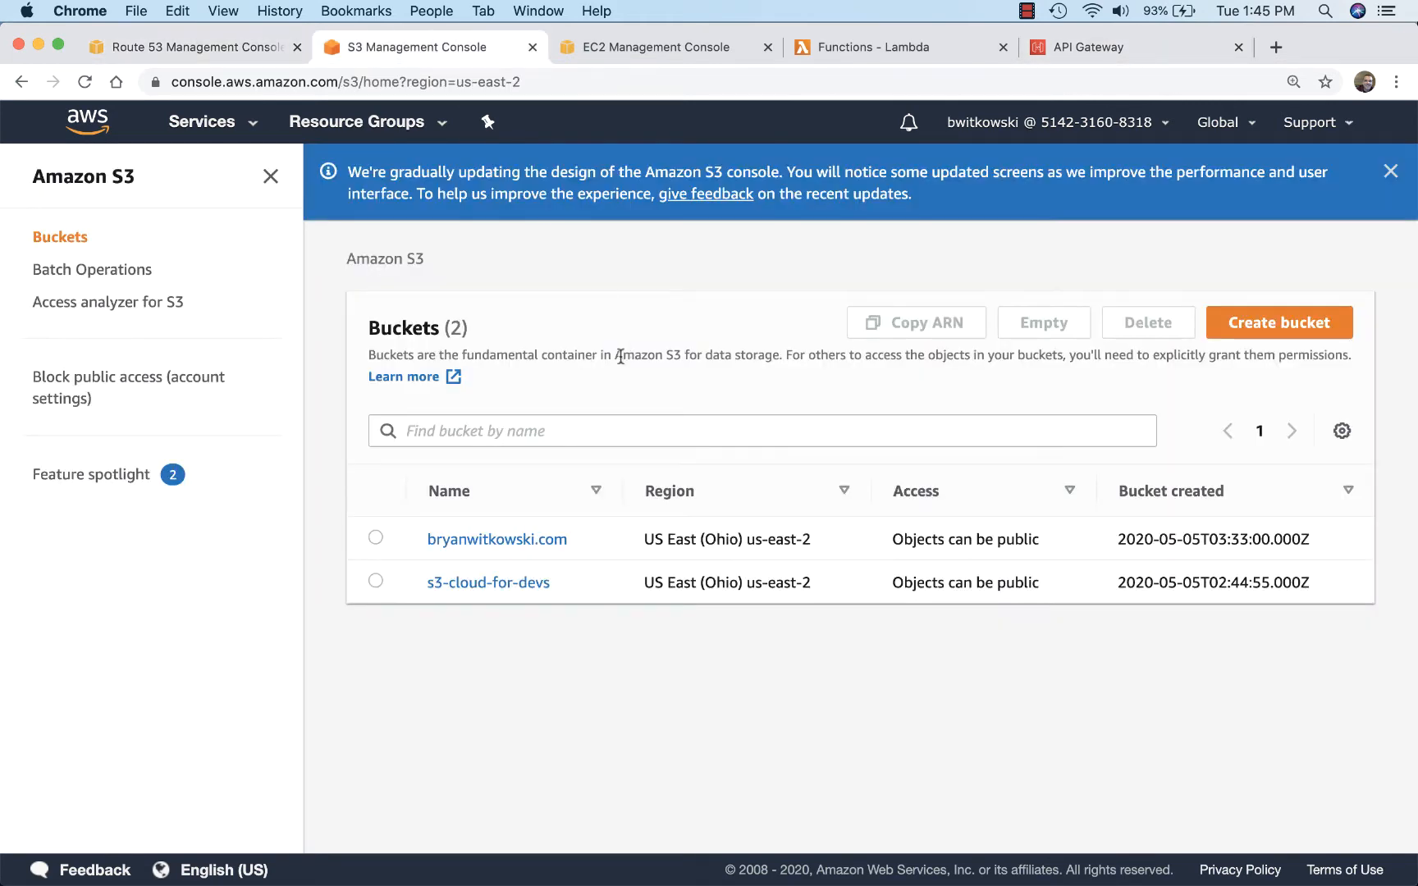
{"action": "left_click", "coordinate": [504, 540]}
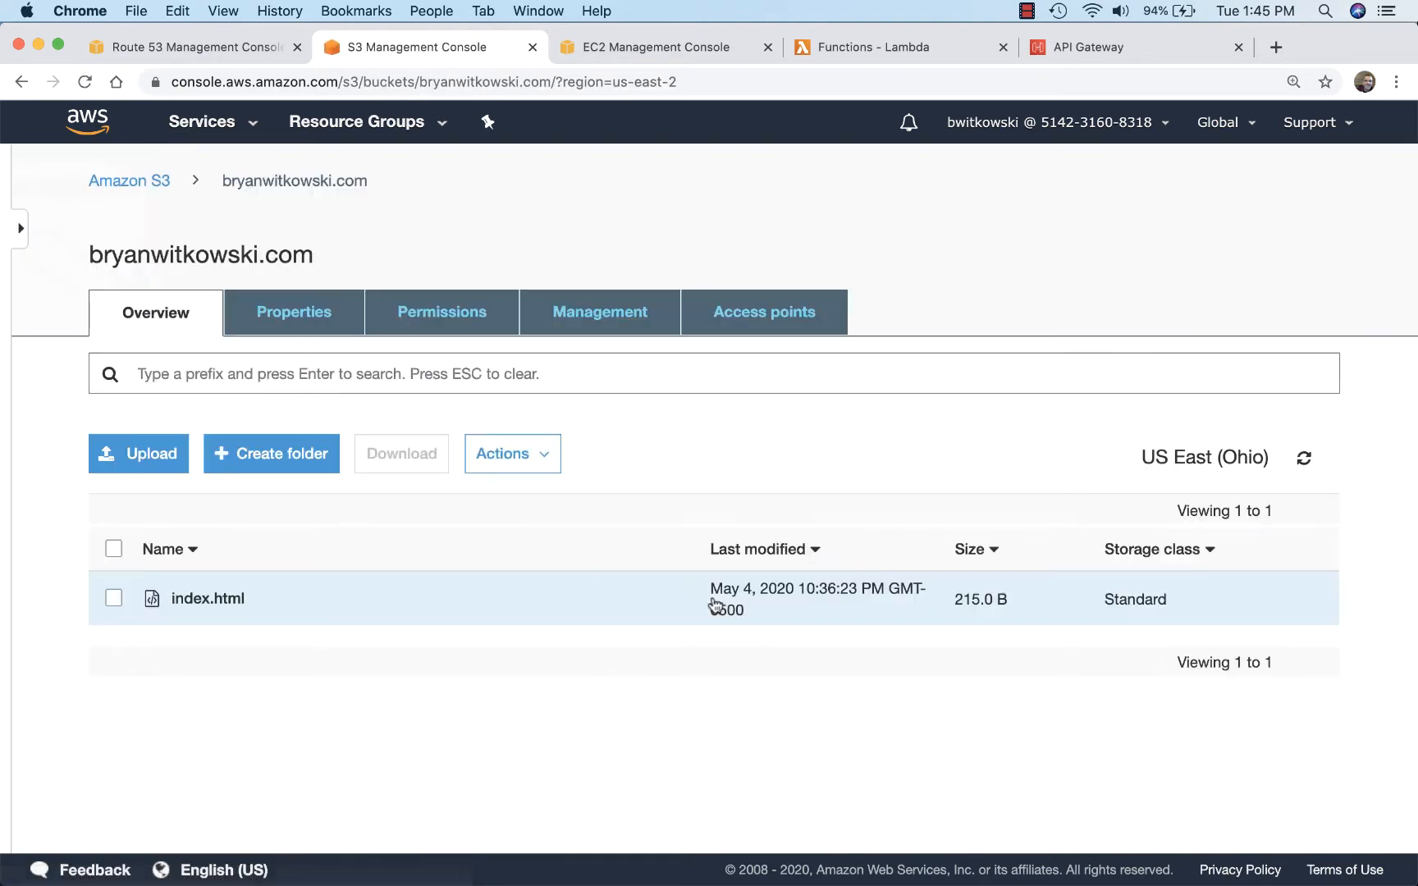
{"action": "left_click", "coordinate": [320, 315]}
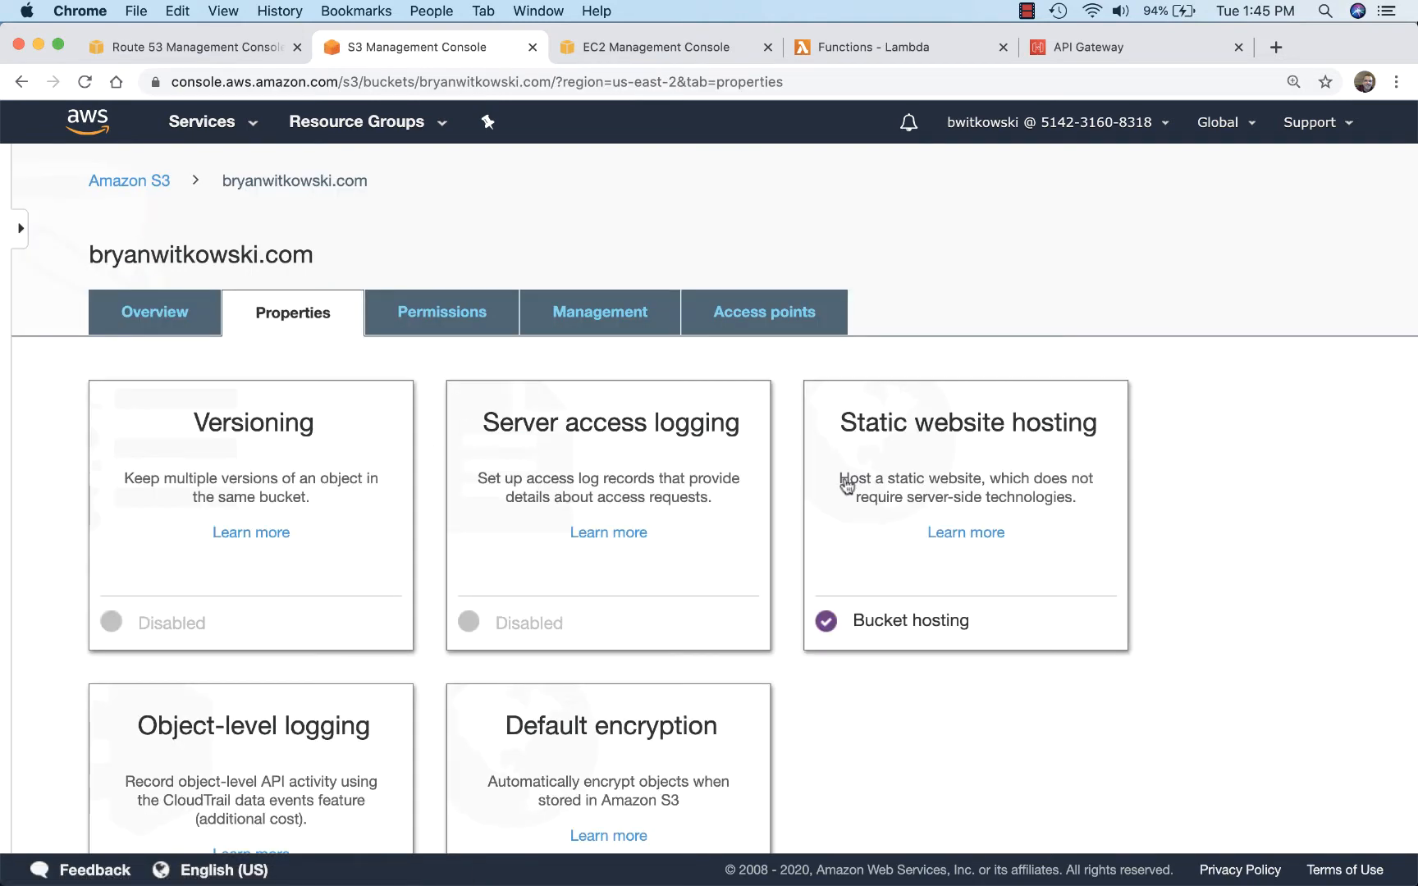
{"action": "left_click", "coordinate": [969, 484]}
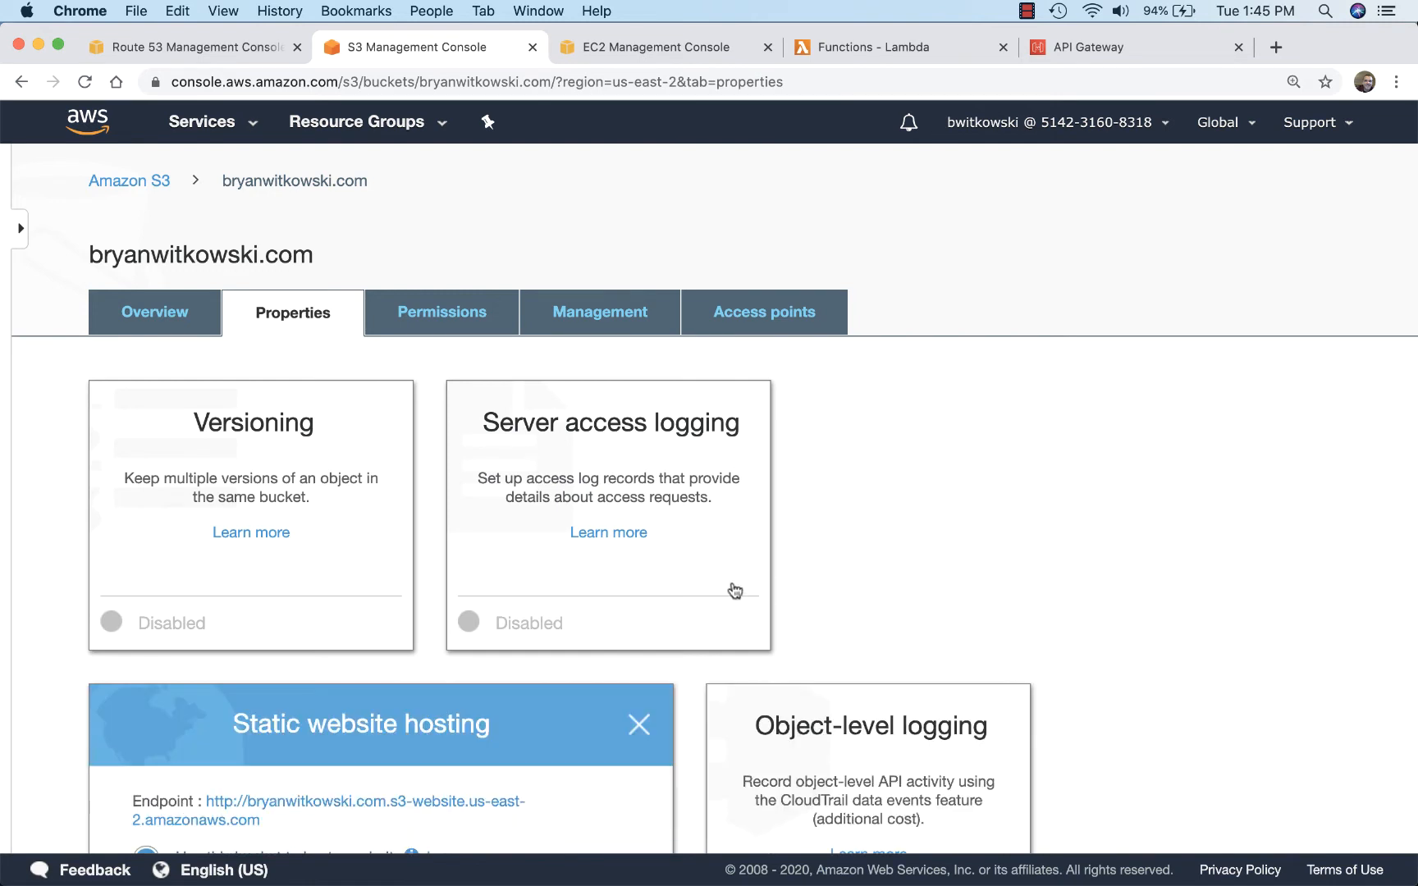
{"action": "scroll", "coordinate": [733, 589], "scroll_direction": "down", "scroll_amount": 3}
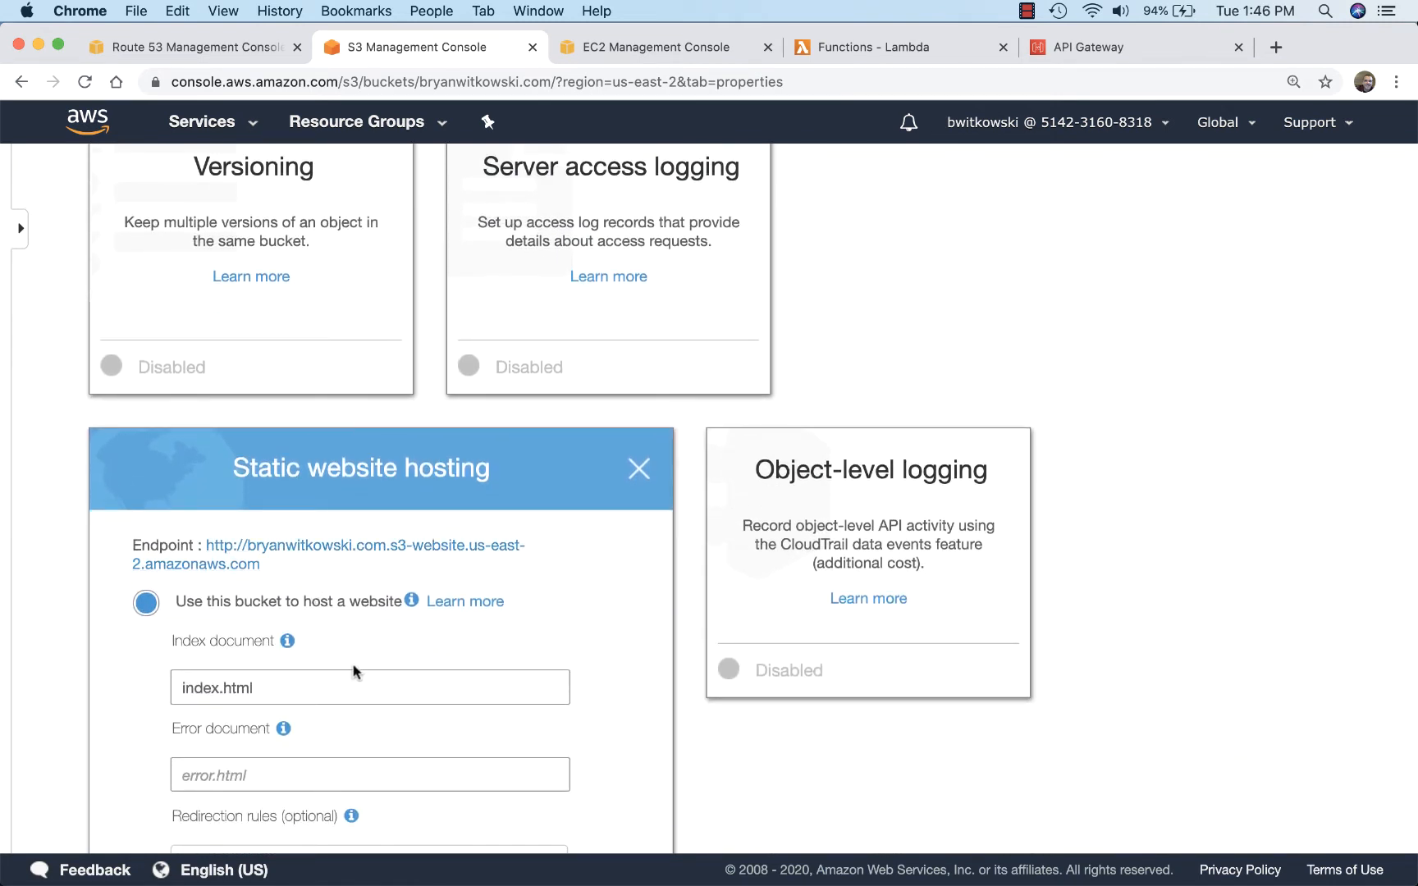
Step: View the website at the bucket's static hosting endpoint, and close both the page and the hosting settings
{"action": "left_click", "coordinate": [343, 548]}
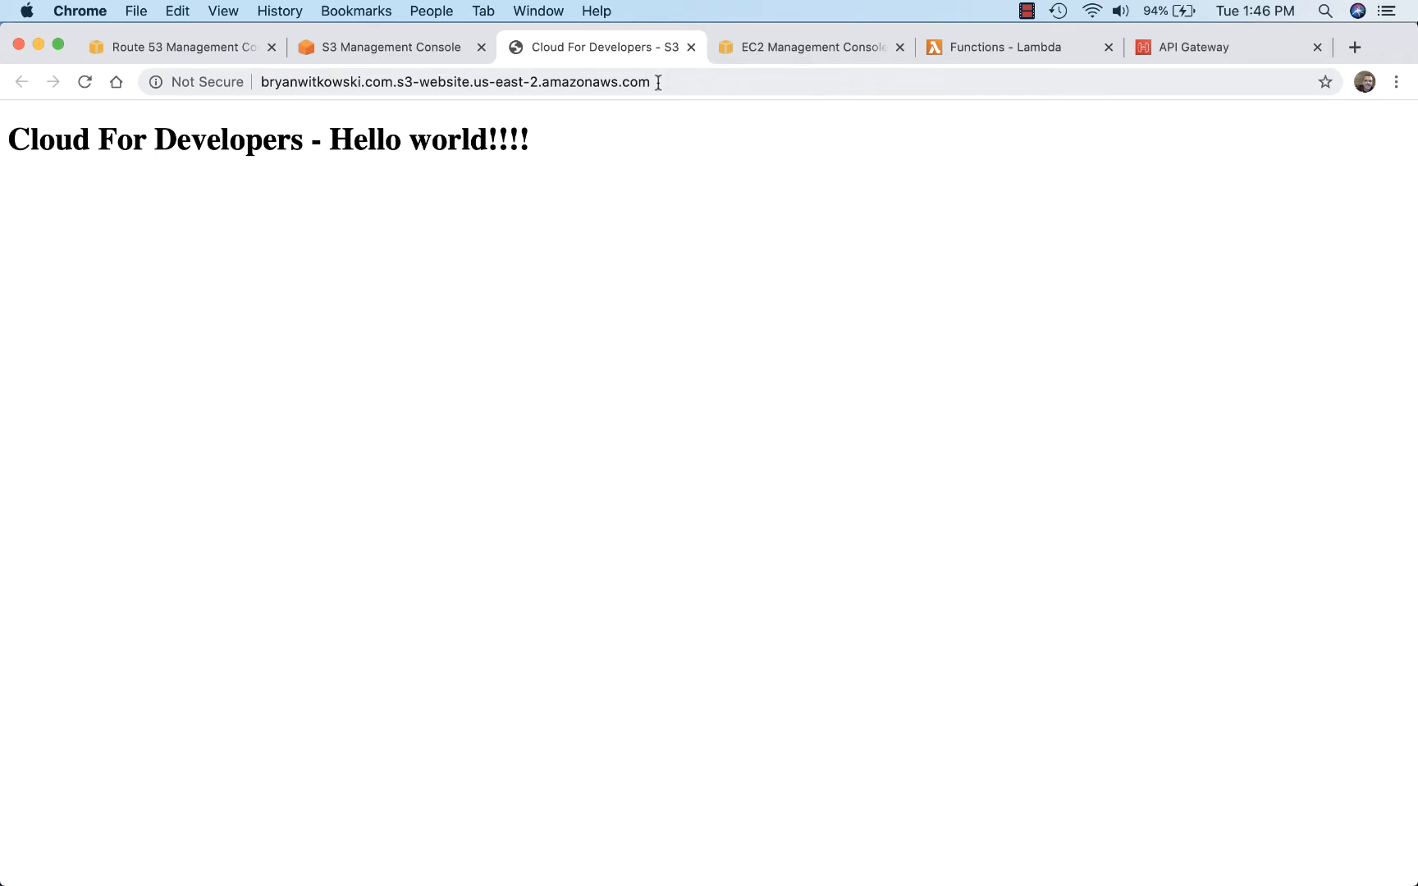
{"action": "left_click", "coordinate": [691, 47]}
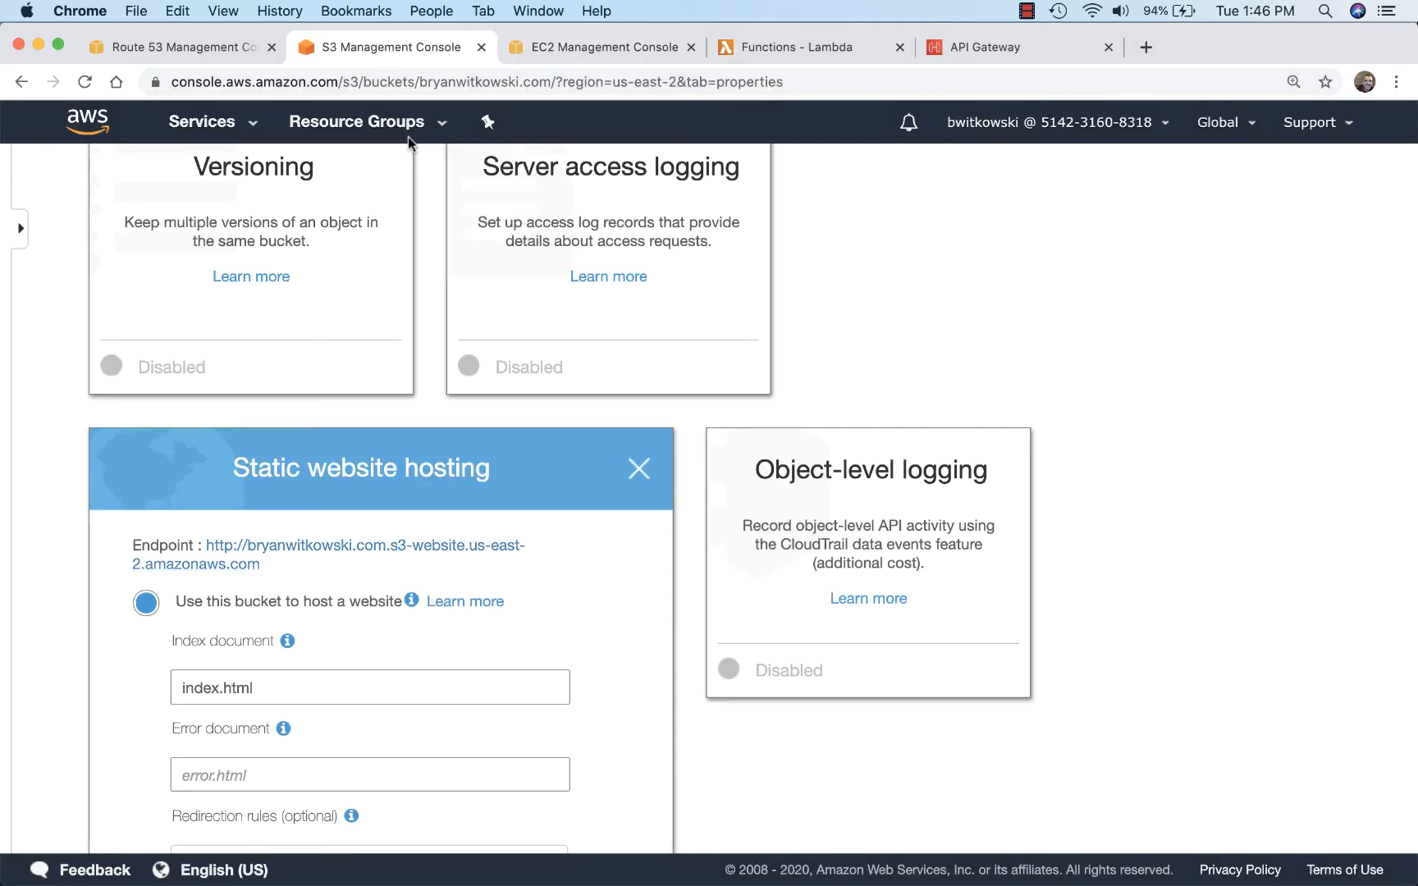
{"action": "left_click", "coordinate": [638, 469]}
{"action": "scroll", "coordinate": [615, 483], "scroll_direction": "up", "scroll_amount": 2}
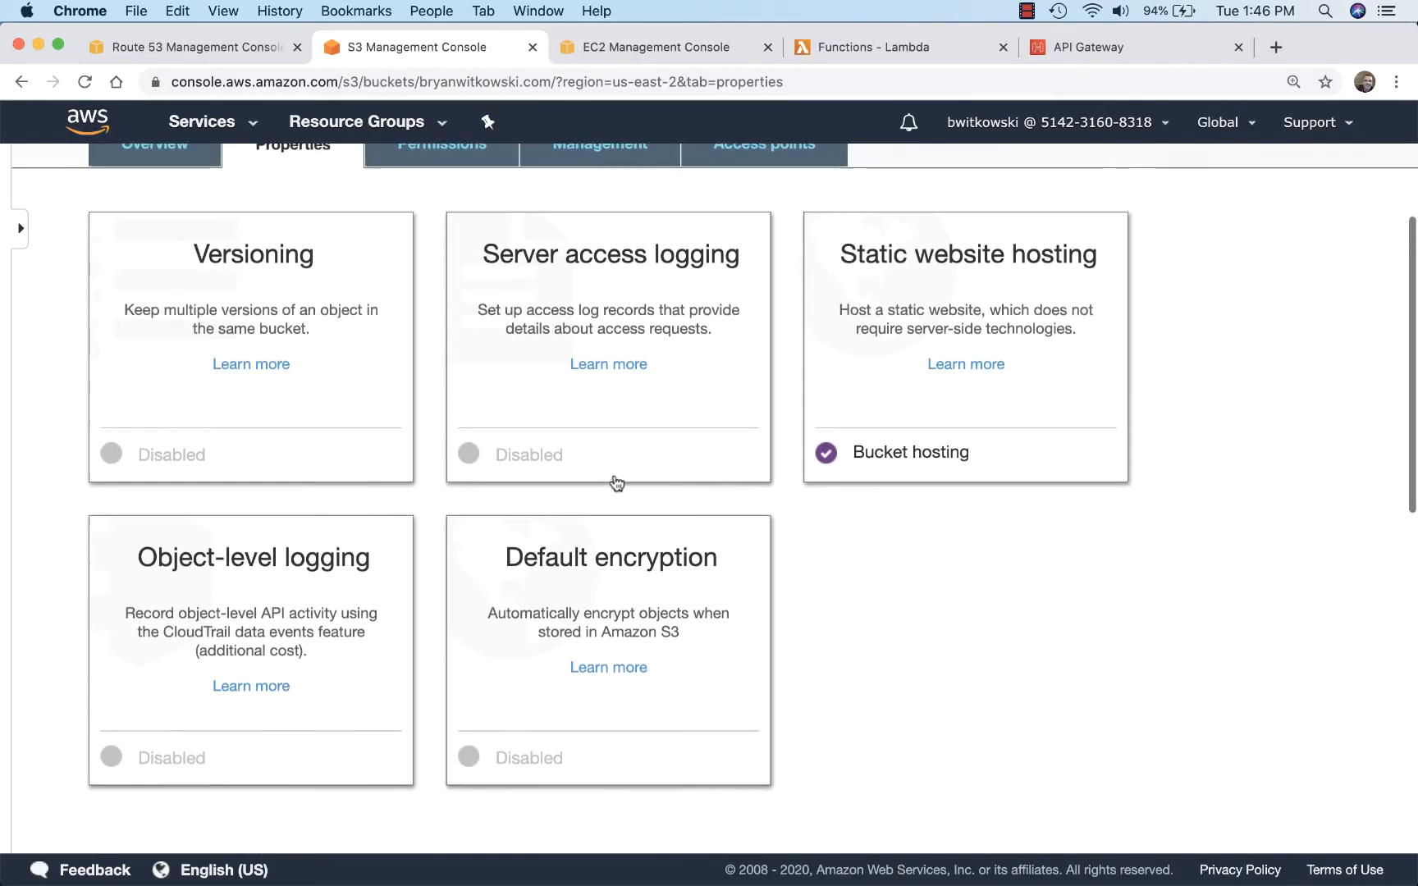
{"action": "scroll", "coordinate": [617, 483], "scroll_direction": "up", "scroll_amount": 1}
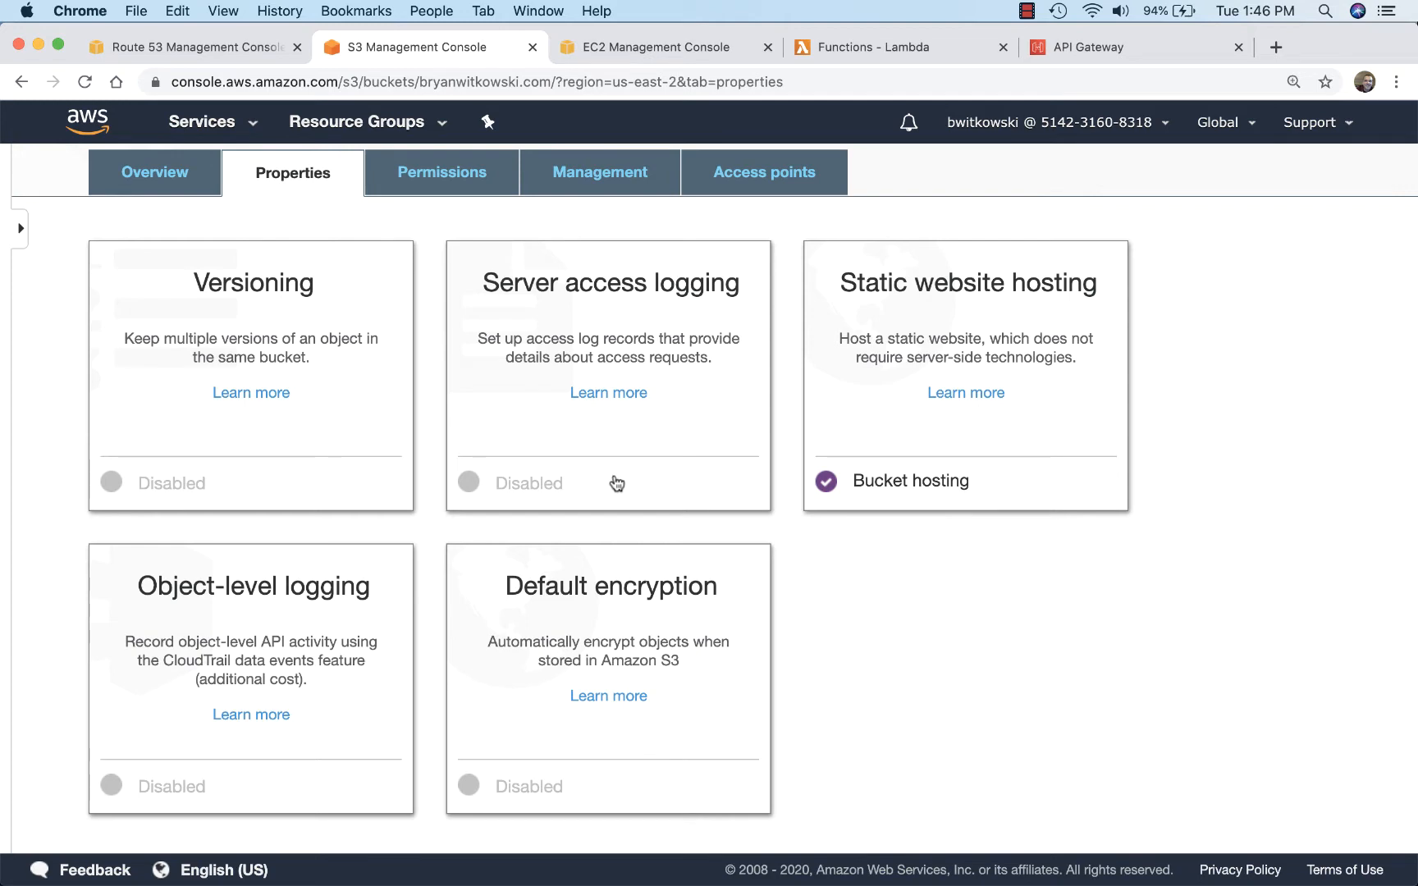
Step: Switch to Route 53 and open the record sets of the custom domain's hosted zone
{"action": "left_click", "coordinate": [215, 46]}
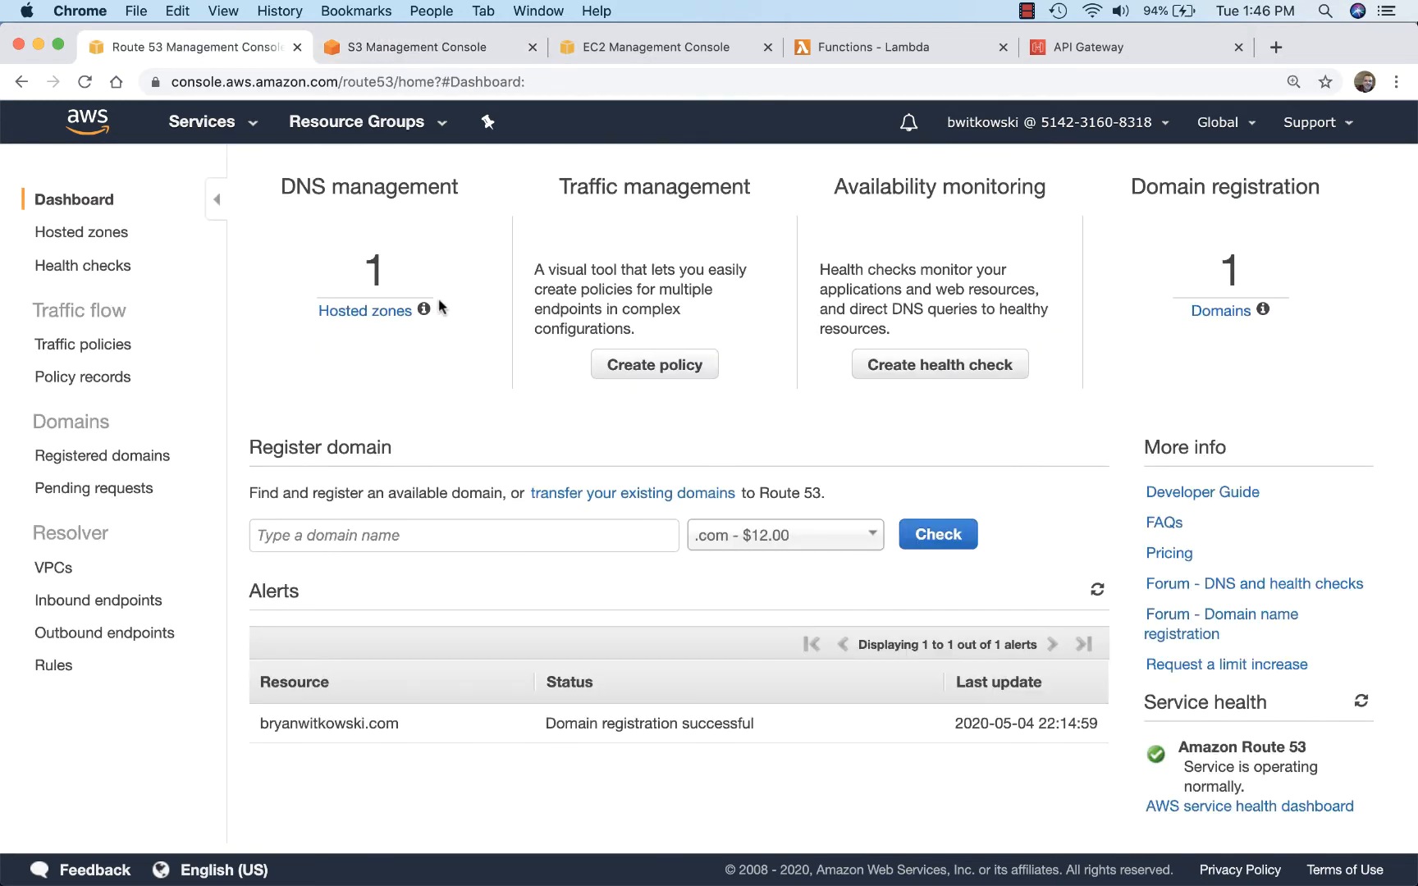
{"action": "left_click", "coordinate": [107, 236]}
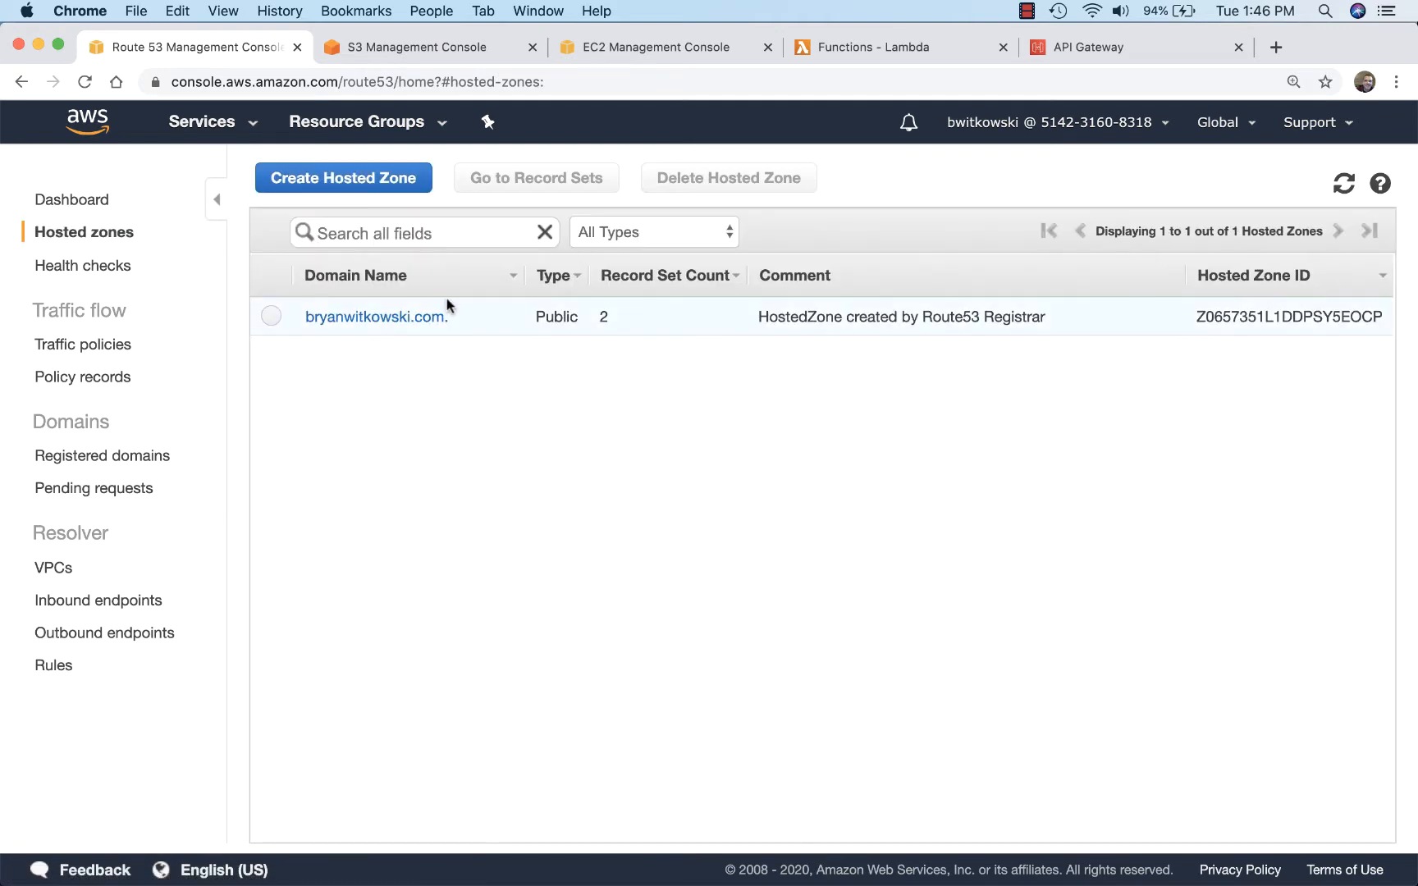
{"action": "left_click", "coordinate": [392, 318]}
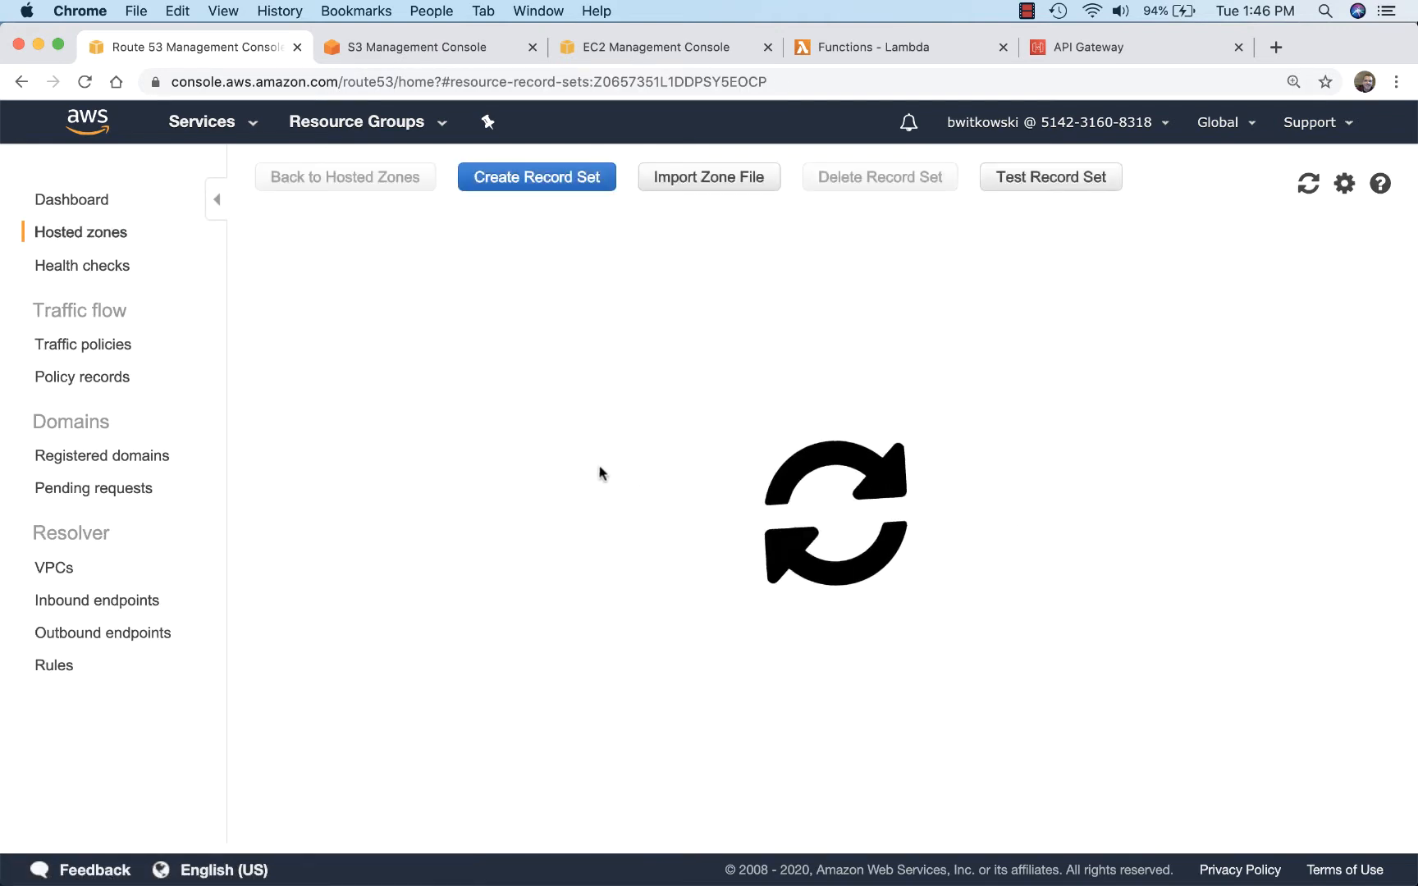
Step: Start a new A – IPv4 address record set with the alias enabled, and review the available alias targets
{"action": "left_click", "coordinate": [538, 178]}
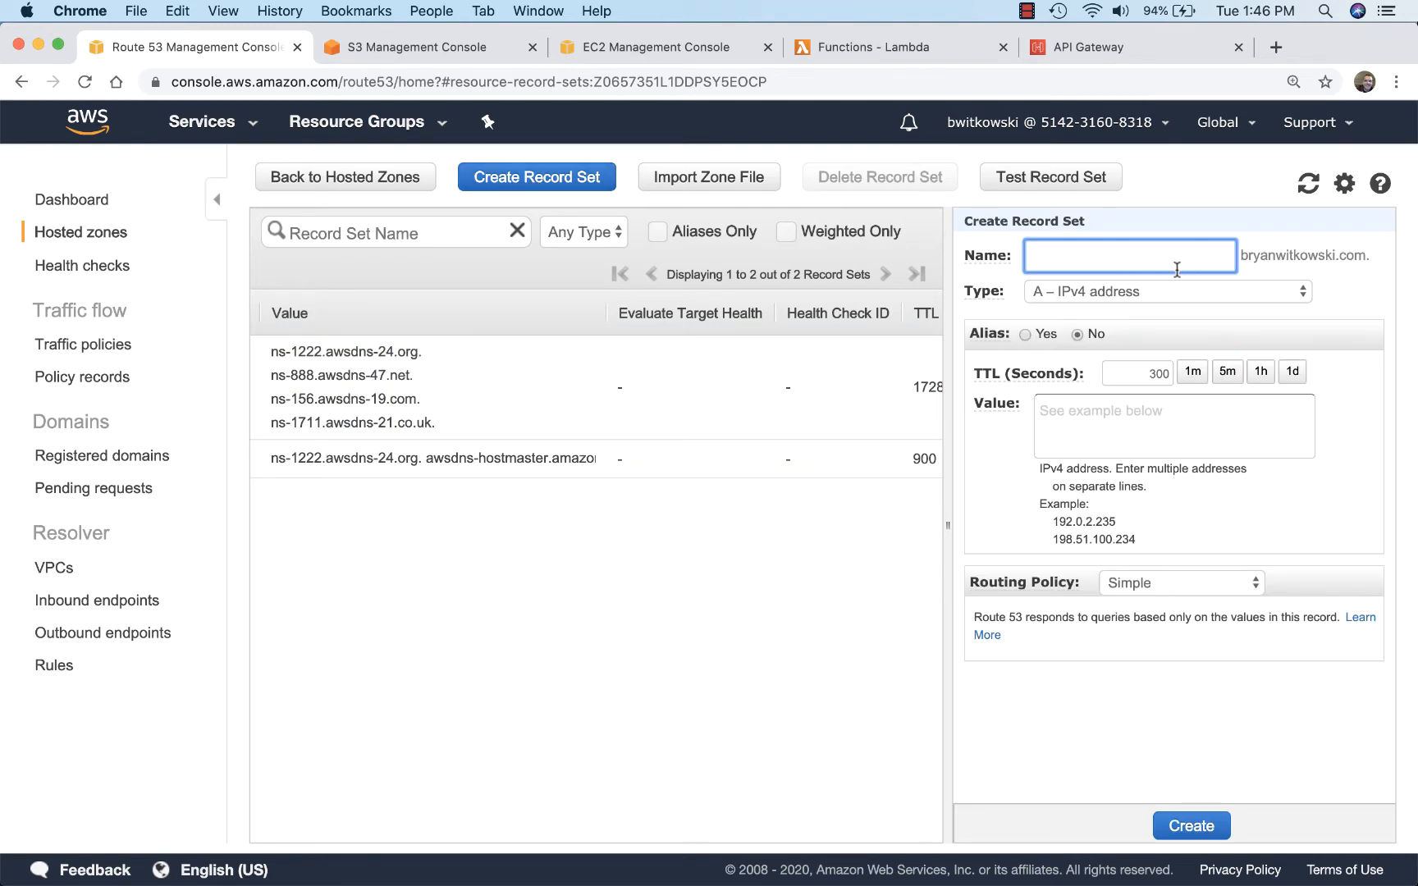
{"action": "mouse_move", "coordinate": [992, 258]}
{"action": "left_click", "coordinate": [1280, 293]}
{"action": "left_click", "coordinate": [1279, 292]}
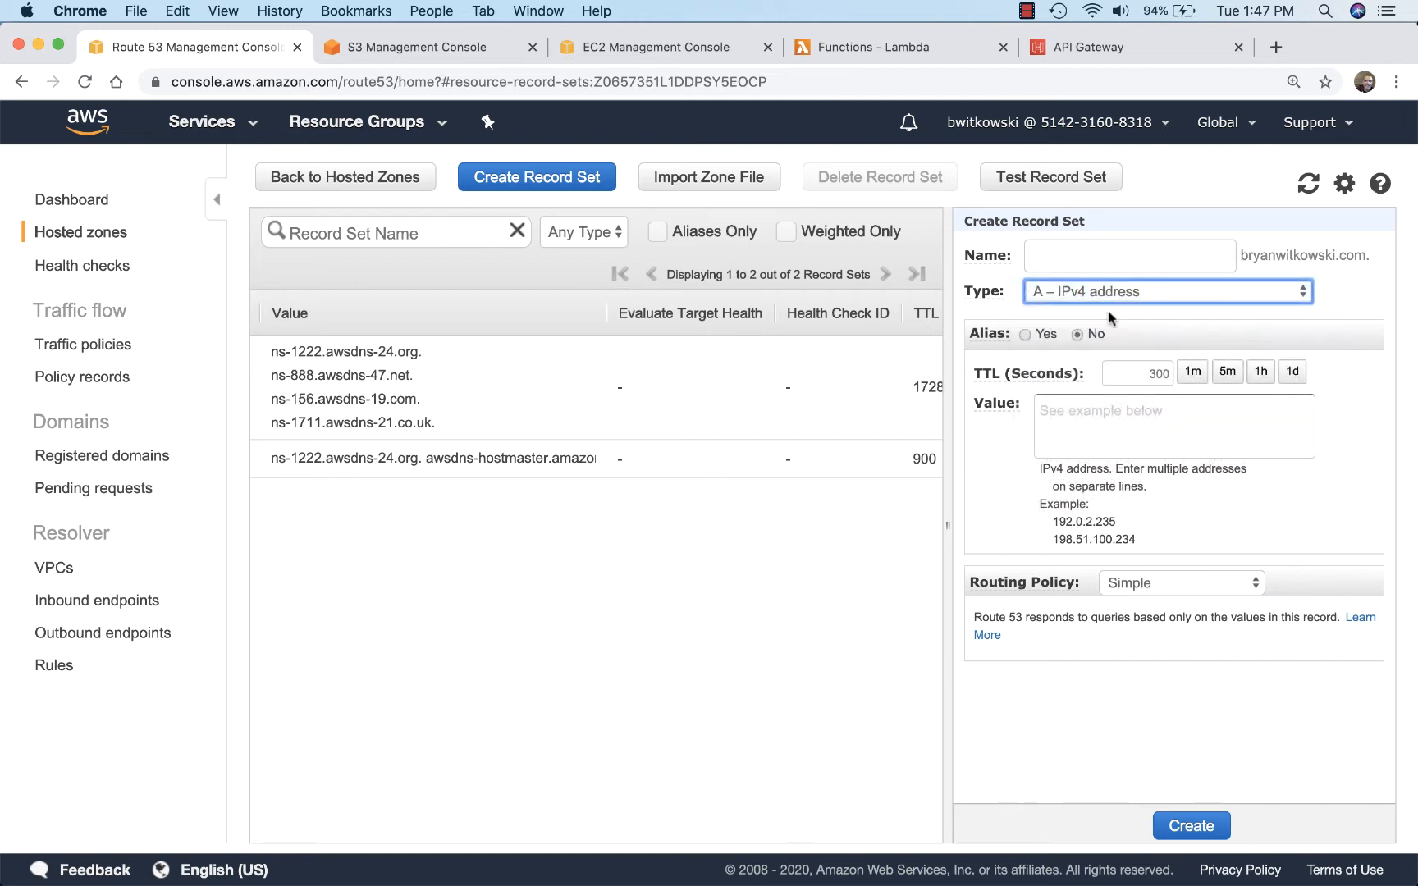
{"action": "left_click", "coordinate": [1025, 335]}
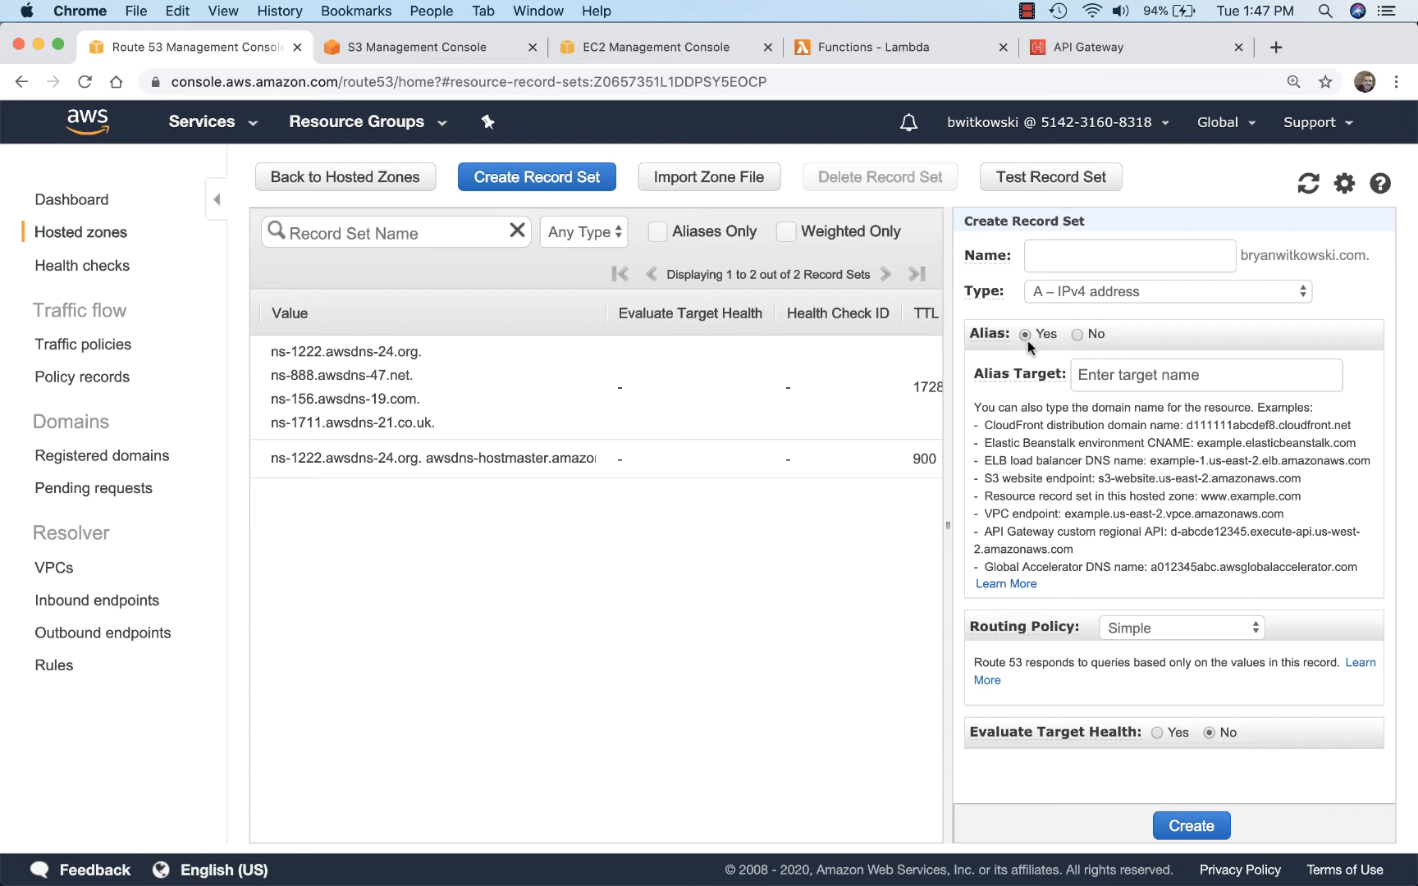
{"action": "left_click", "coordinate": [1089, 373]}
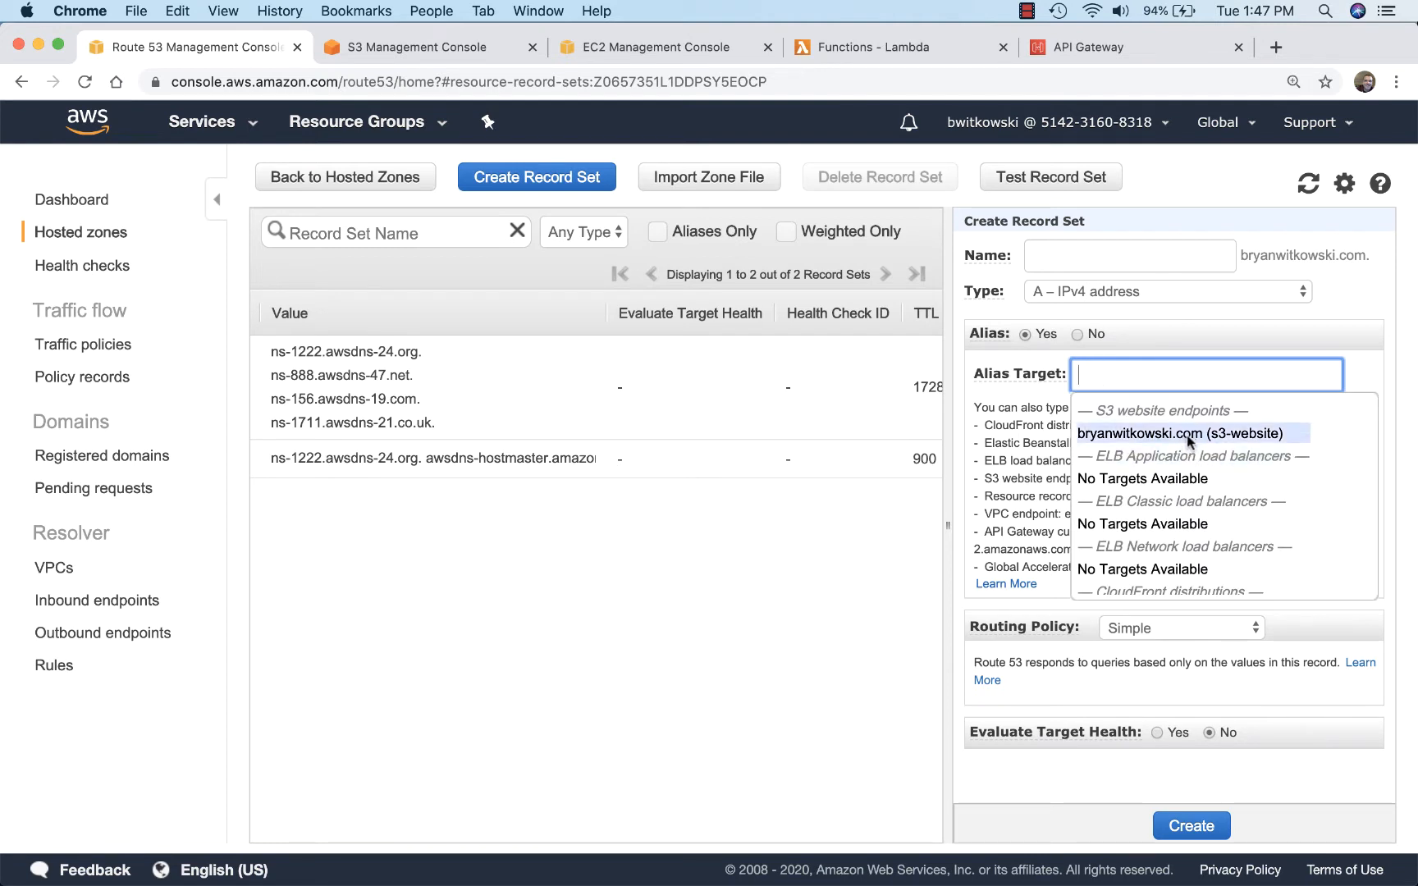
{"action": "scroll", "coordinate": [1189, 441], "scroll_direction": "down", "scroll_amount": 5}
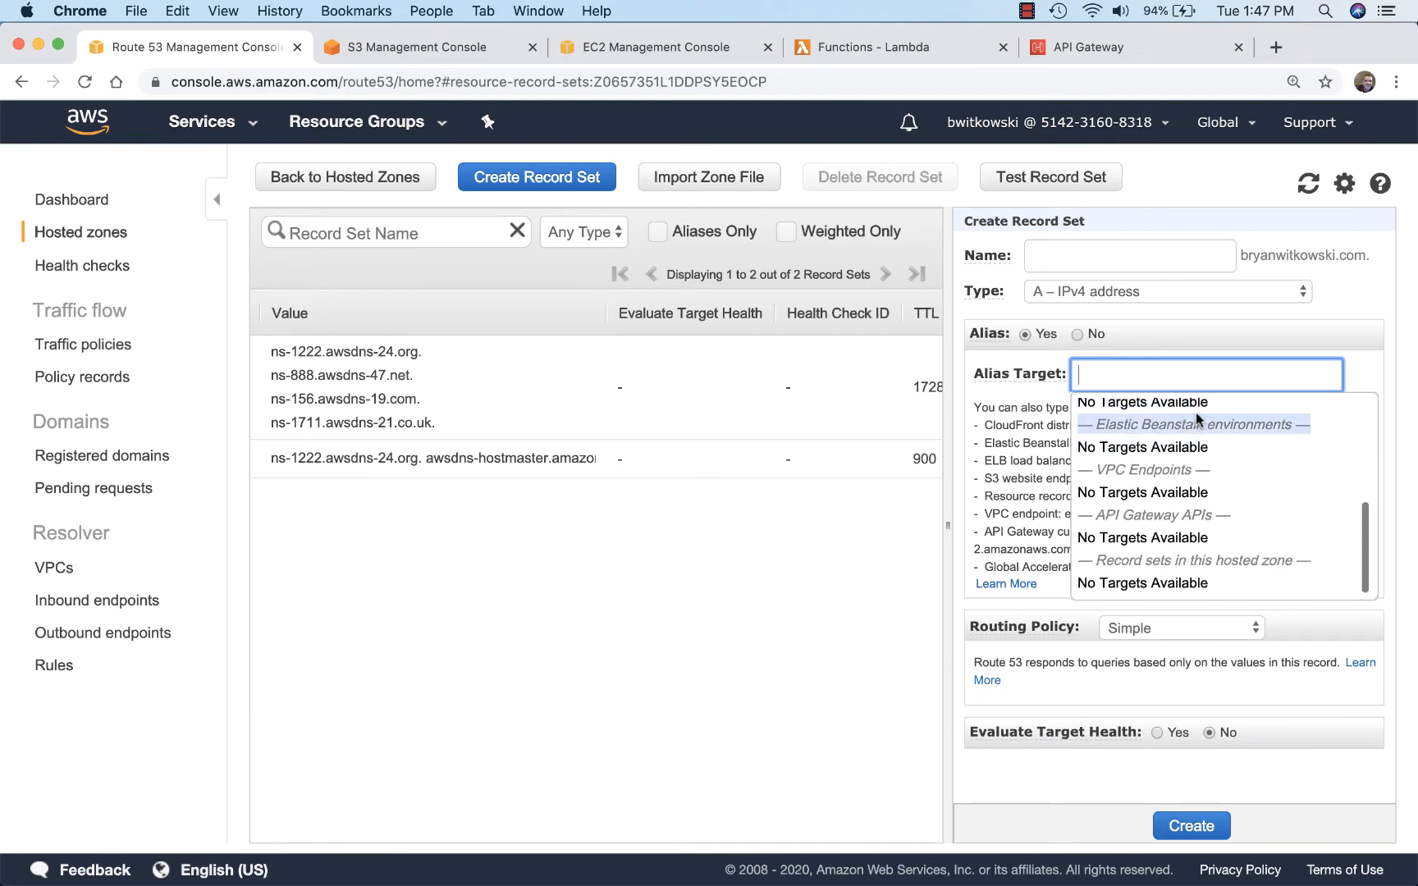
{"action": "scroll", "coordinate": [1195, 416], "scroll_direction": "up", "scroll_amount": 5}
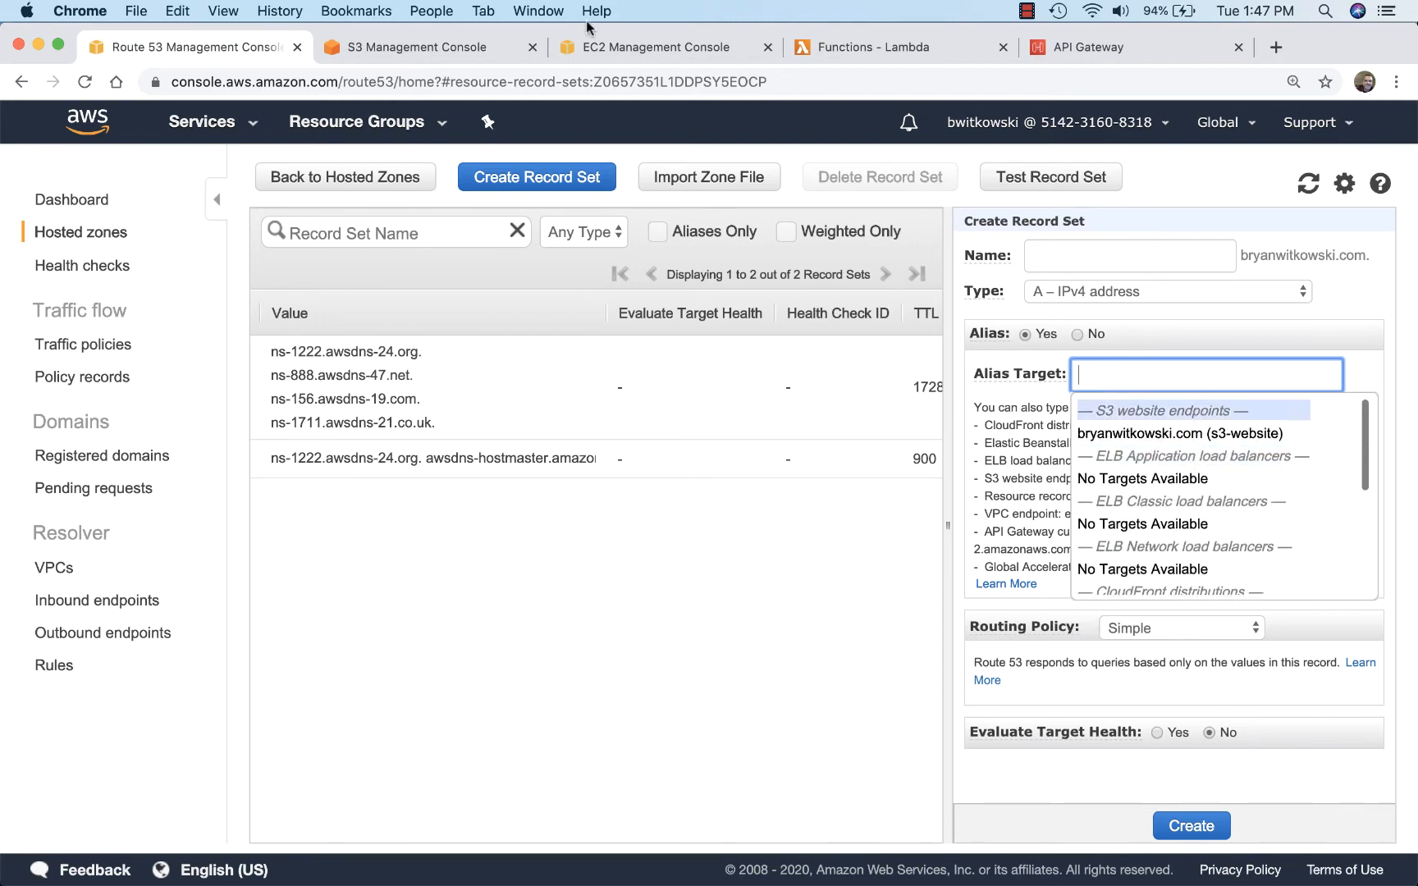
Step: Copy the static website hosting endpoint URL from the S3 bucket's properties
{"action": "left_click", "coordinate": [468, 46]}
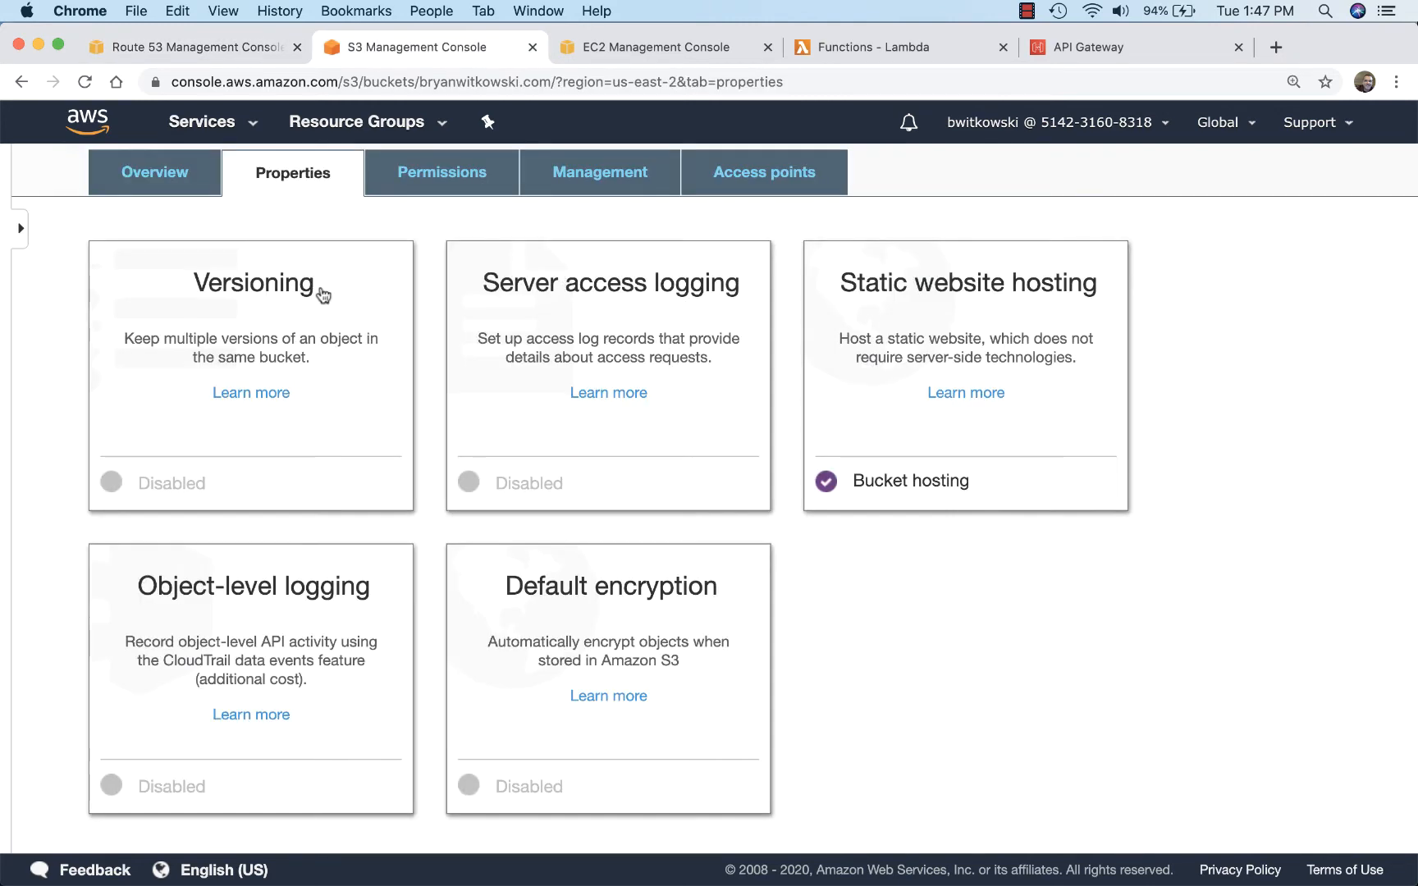
{"action": "left_click", "coordinate": [866, 355]}
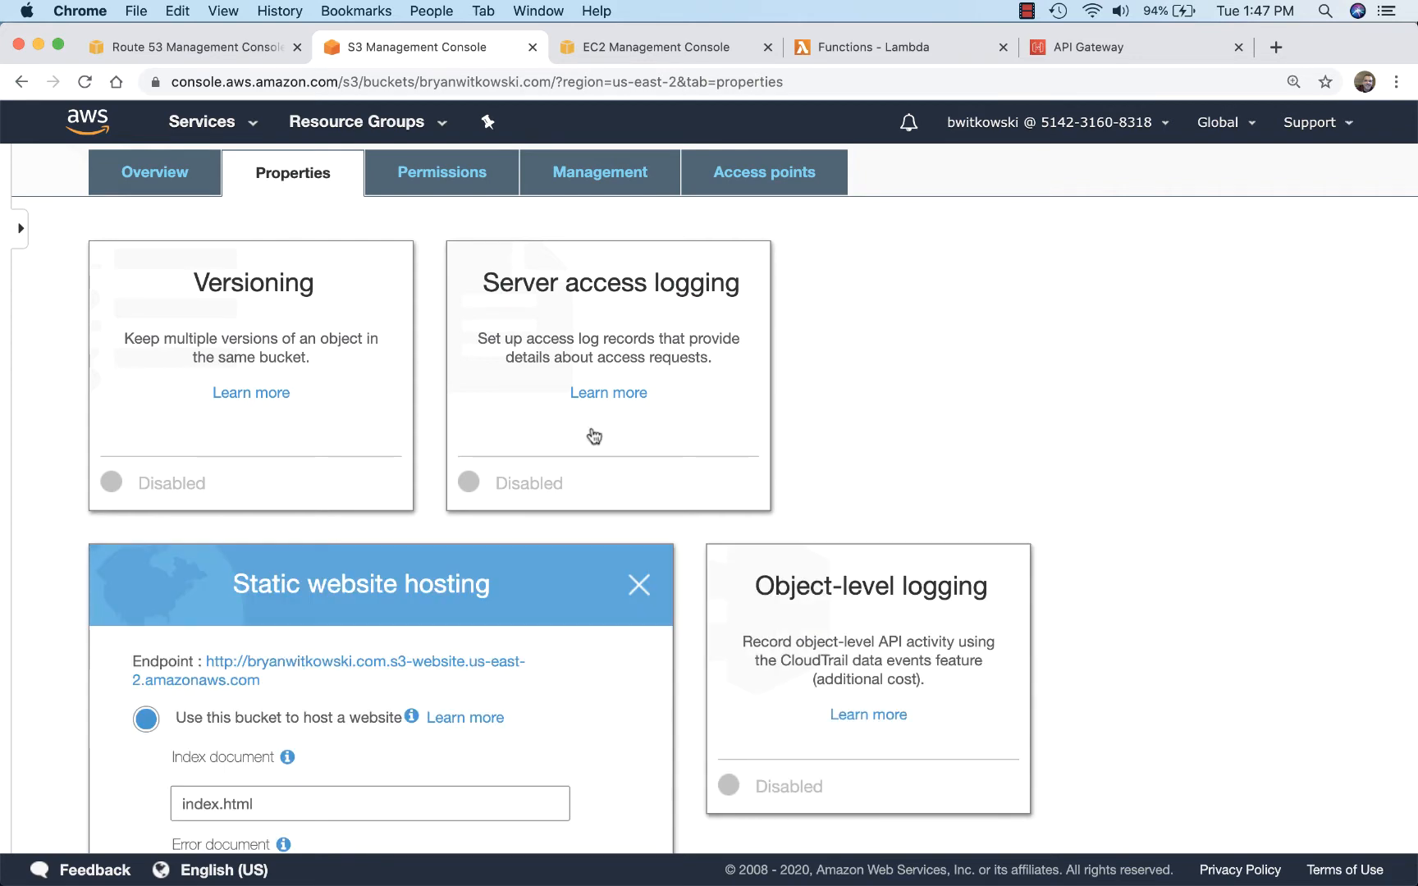
{"action": "left_click_drag", "start_coordinate": [273, 684], "coordinate": [217, 674]}
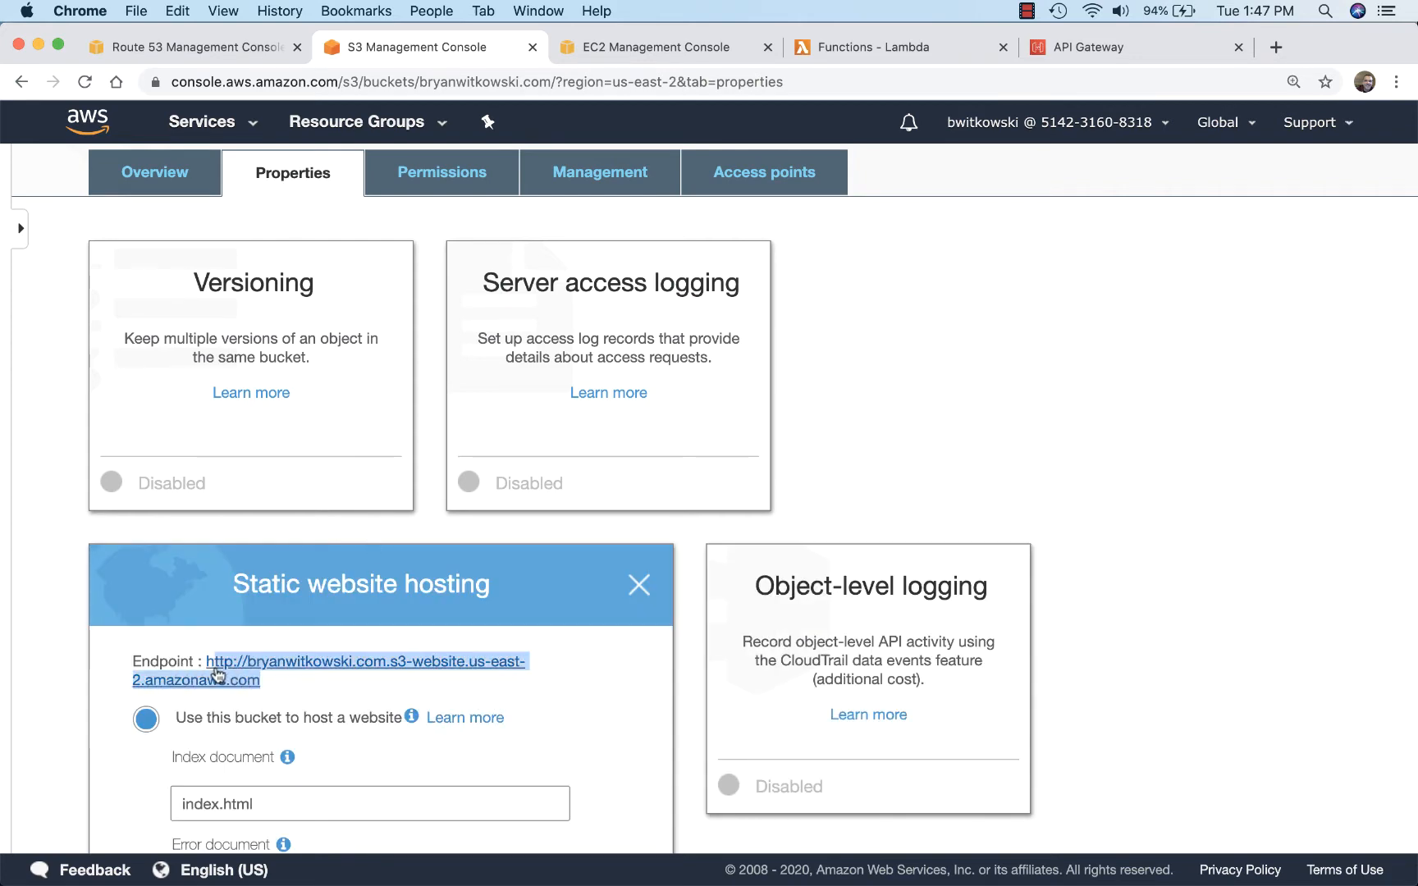
{"action": "key", "text": "super+c"}
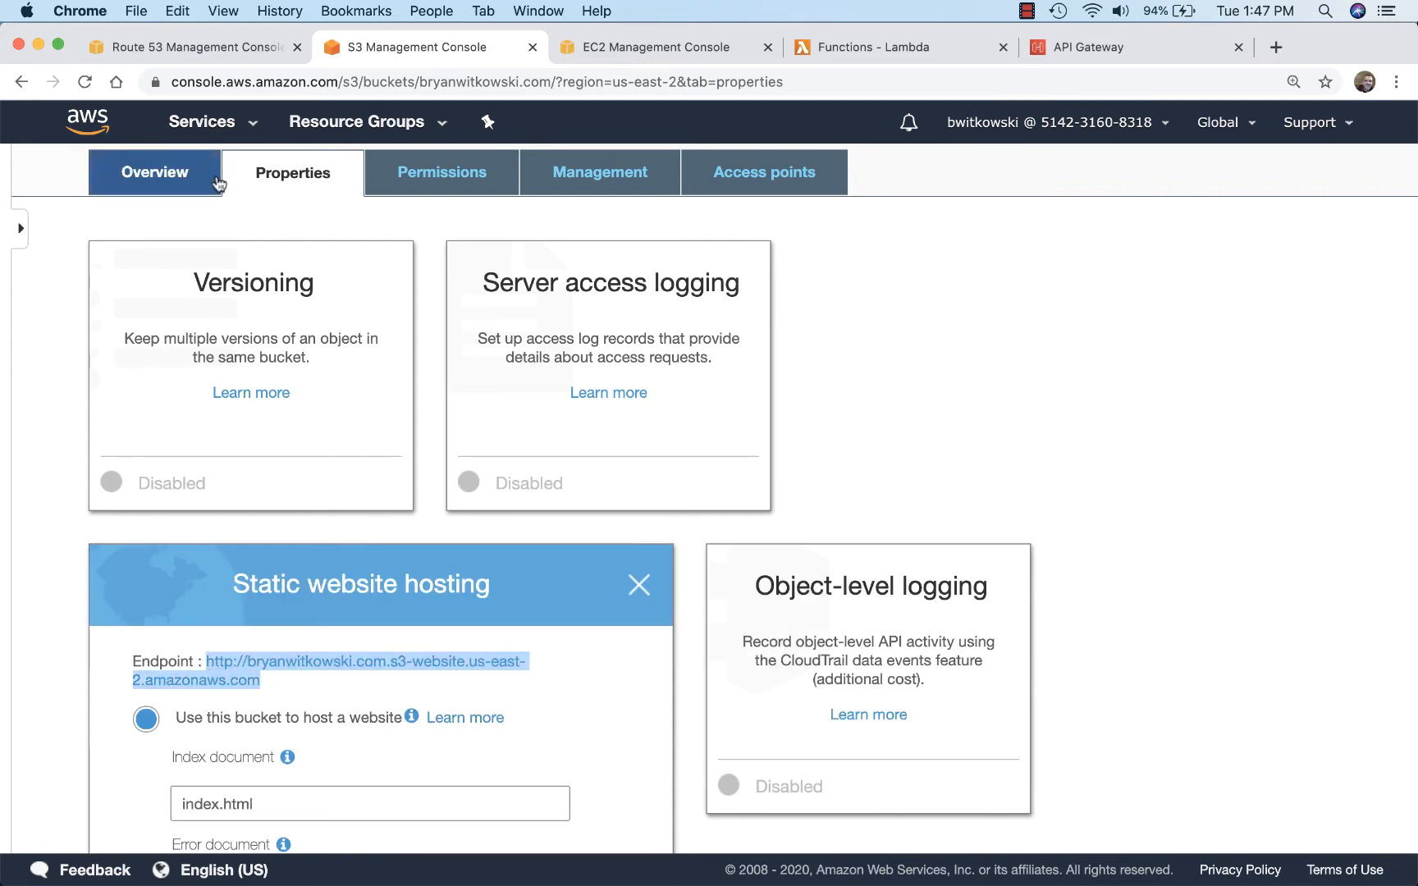
Step: Try to create the Route 53 alias record with the copied S3 endpoint URL as its alias target
{"action": "left_click", "coordinate": [193, 46]}
{"action": "key", "text": "super+v"}
{"action": "key", "text": "Tab"}
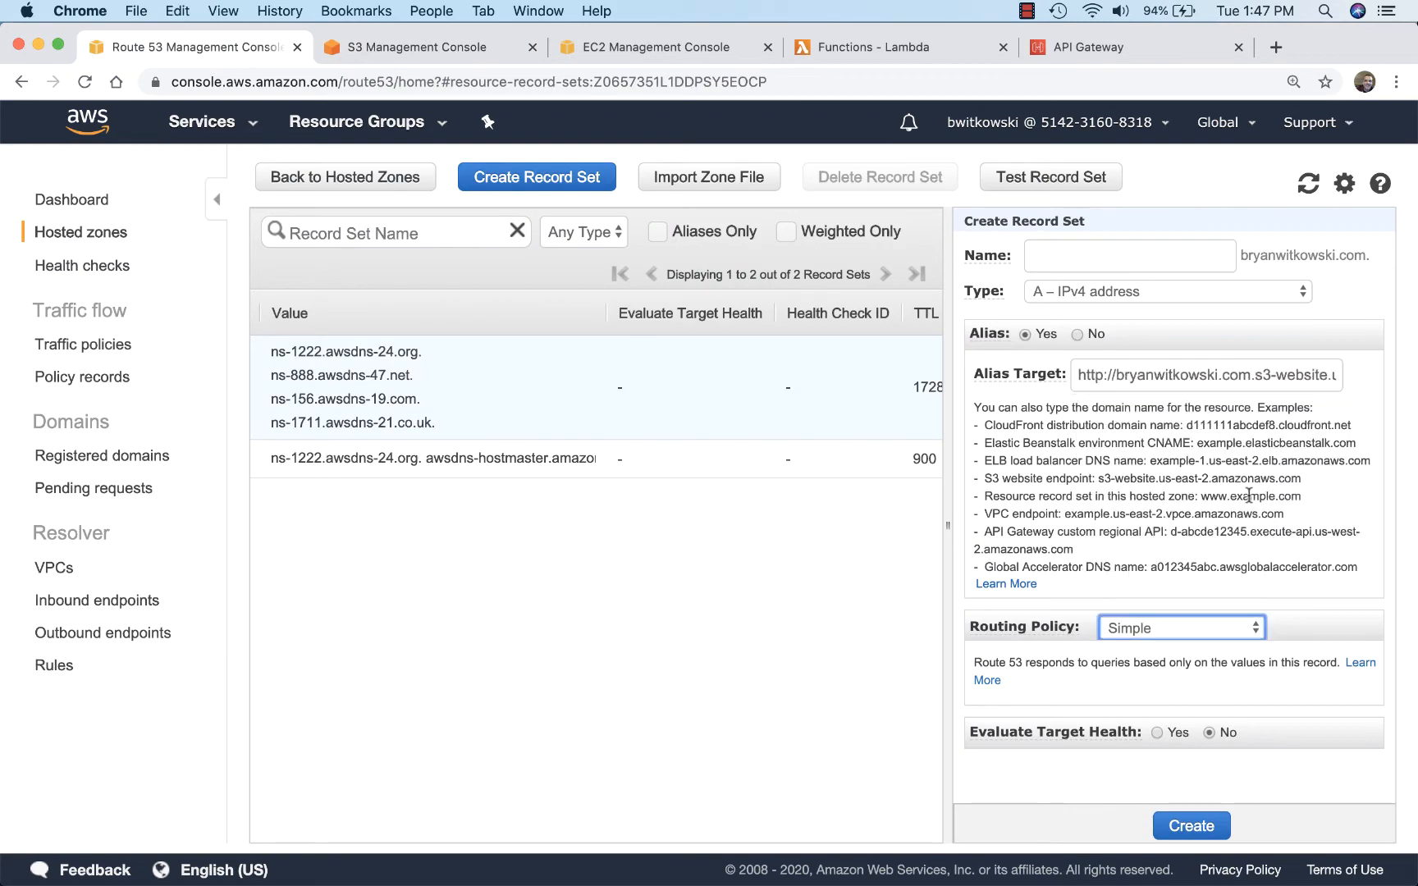
{"action": "left_click", "coordinate": [1199, 833]}
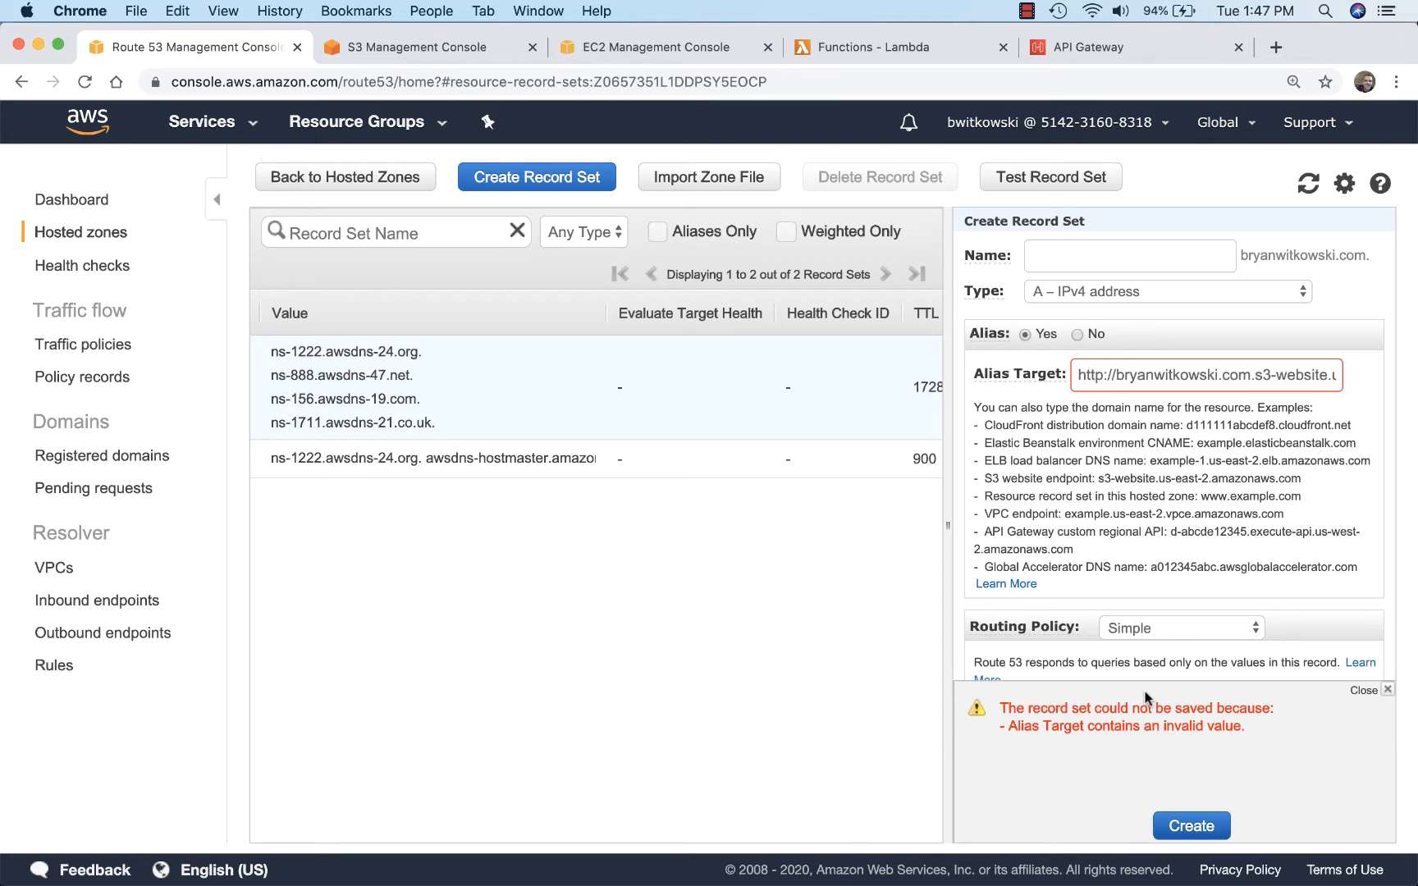
Step: Reset the alias option and choose the bucket's S3 website endpoint as target, but abandon the record set without saving it
{"action": "left_click", "coordinate": [1077, 335]}
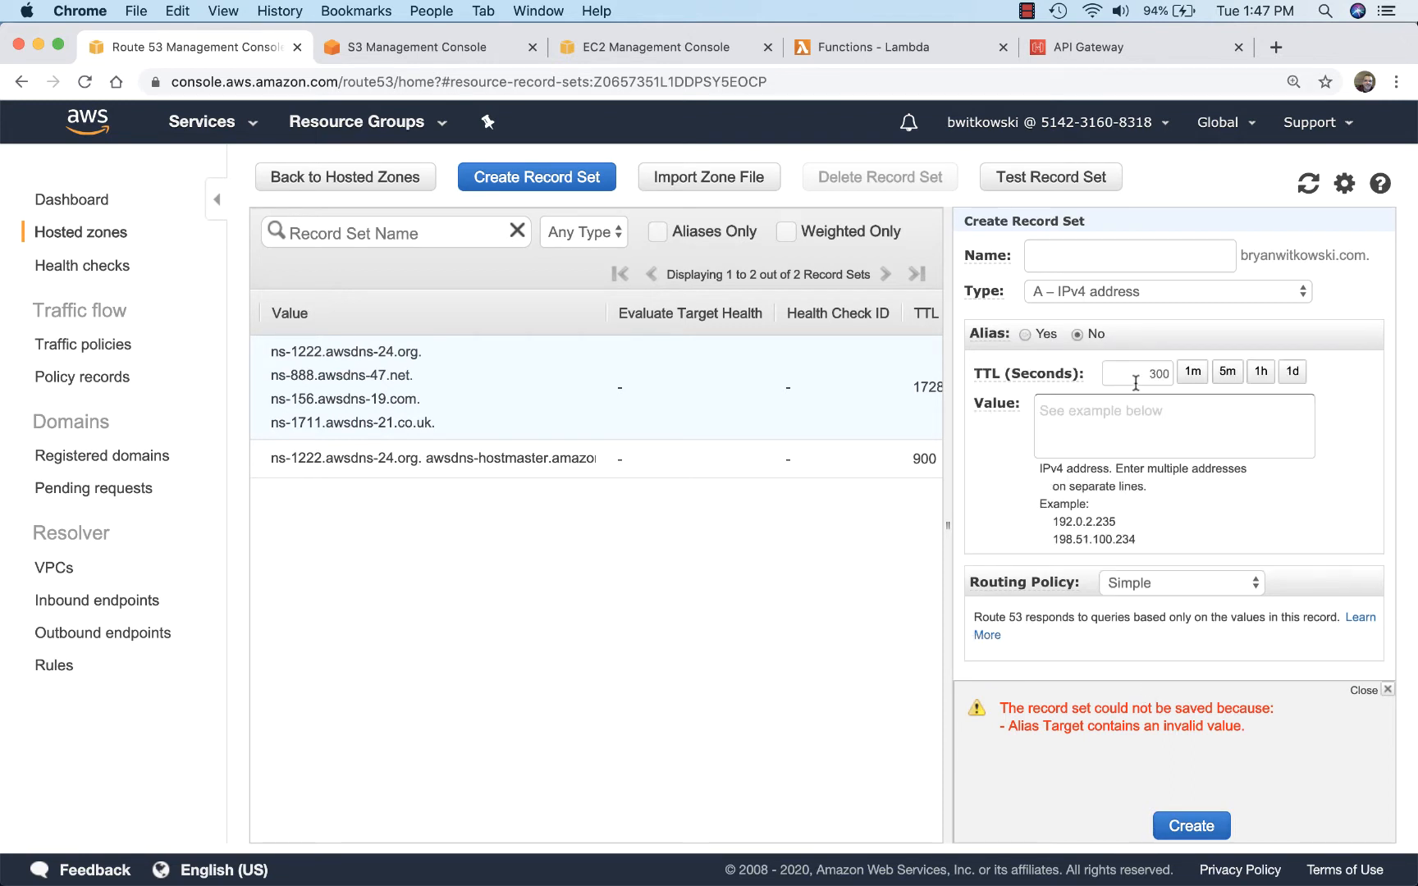
{"action": "left_click", "coordinate": [1026, 334]}
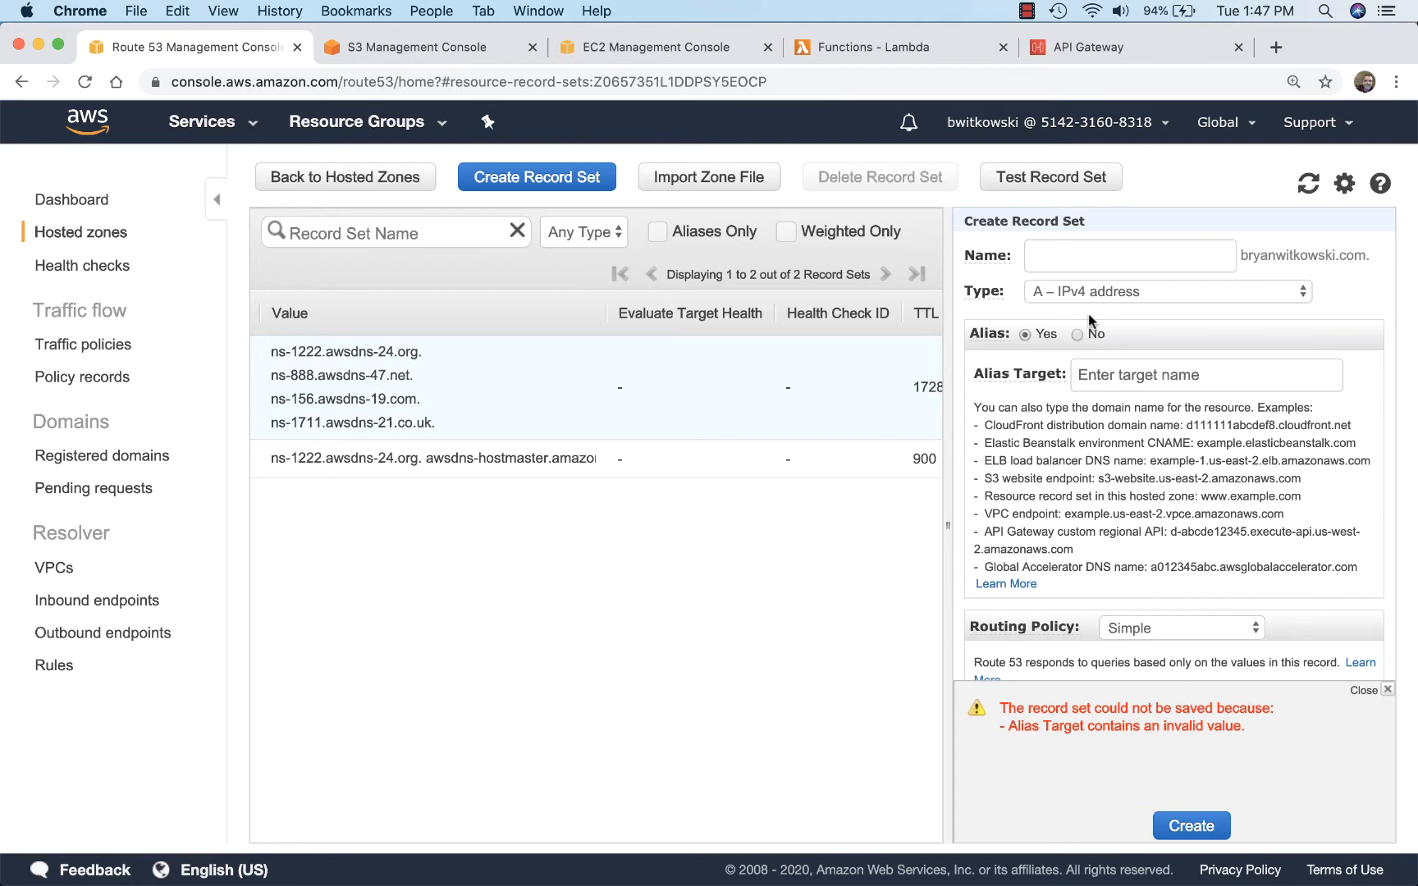
{"action": "left_click", "coordinate": [1173, 297]}
{"action": "left_click", "coordinate": [1173, 297]}
{"action": "left_click", "coordinate": [1153, 373]}
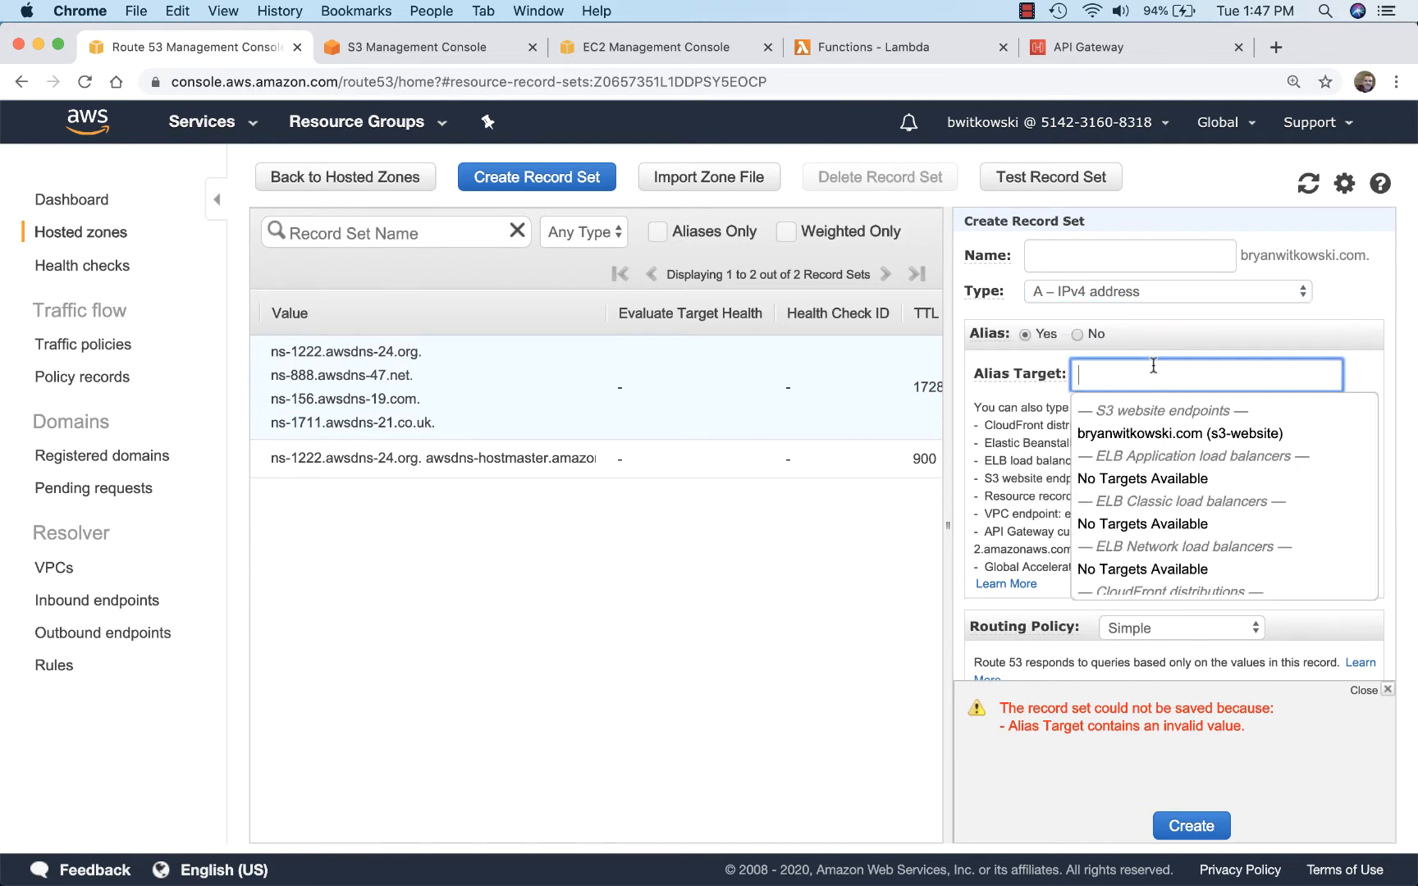
{"action": "left_click", "coordinate": [1148, 433]}
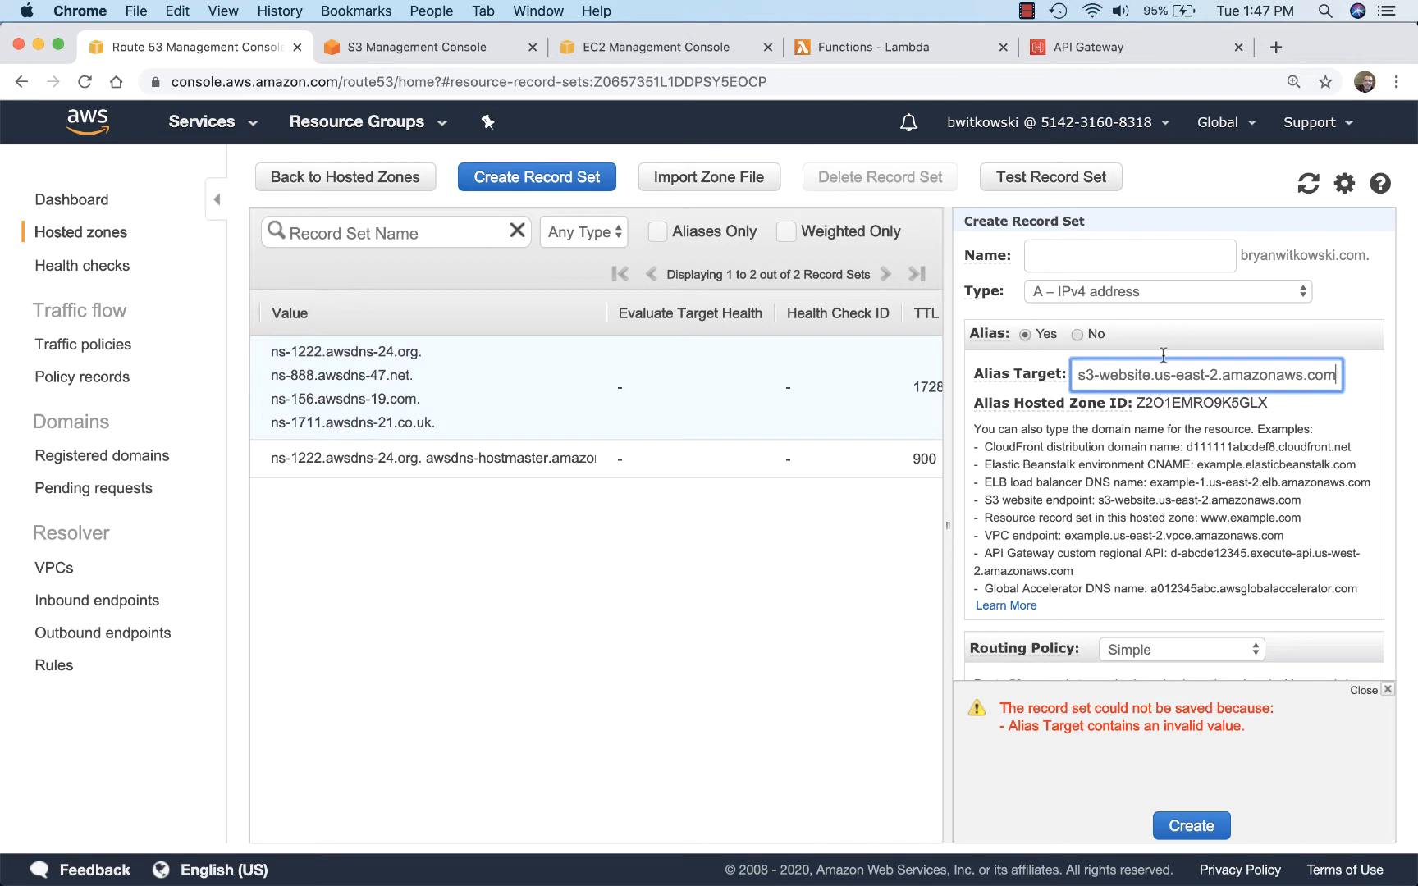
{"action": "key", "text": "super+bracketleft"}
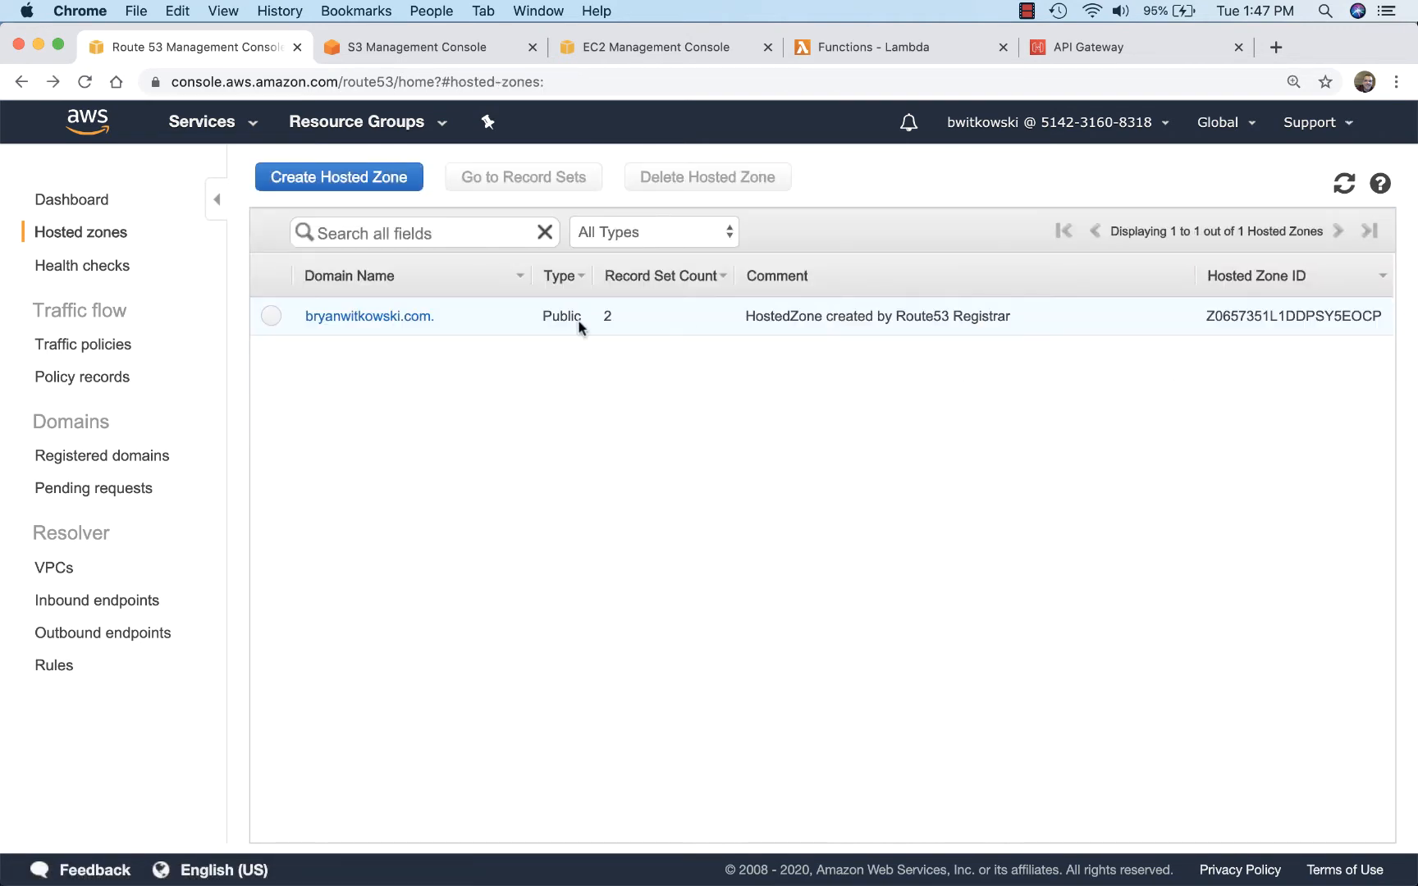
Step: Create an A – IPv4 address alias record in the domain's hosted zone, targeting the S3 website endpoint s3-website.us-east-2.amazonaws.com
{"action": "left_click", "coordinate": [396, 321]}
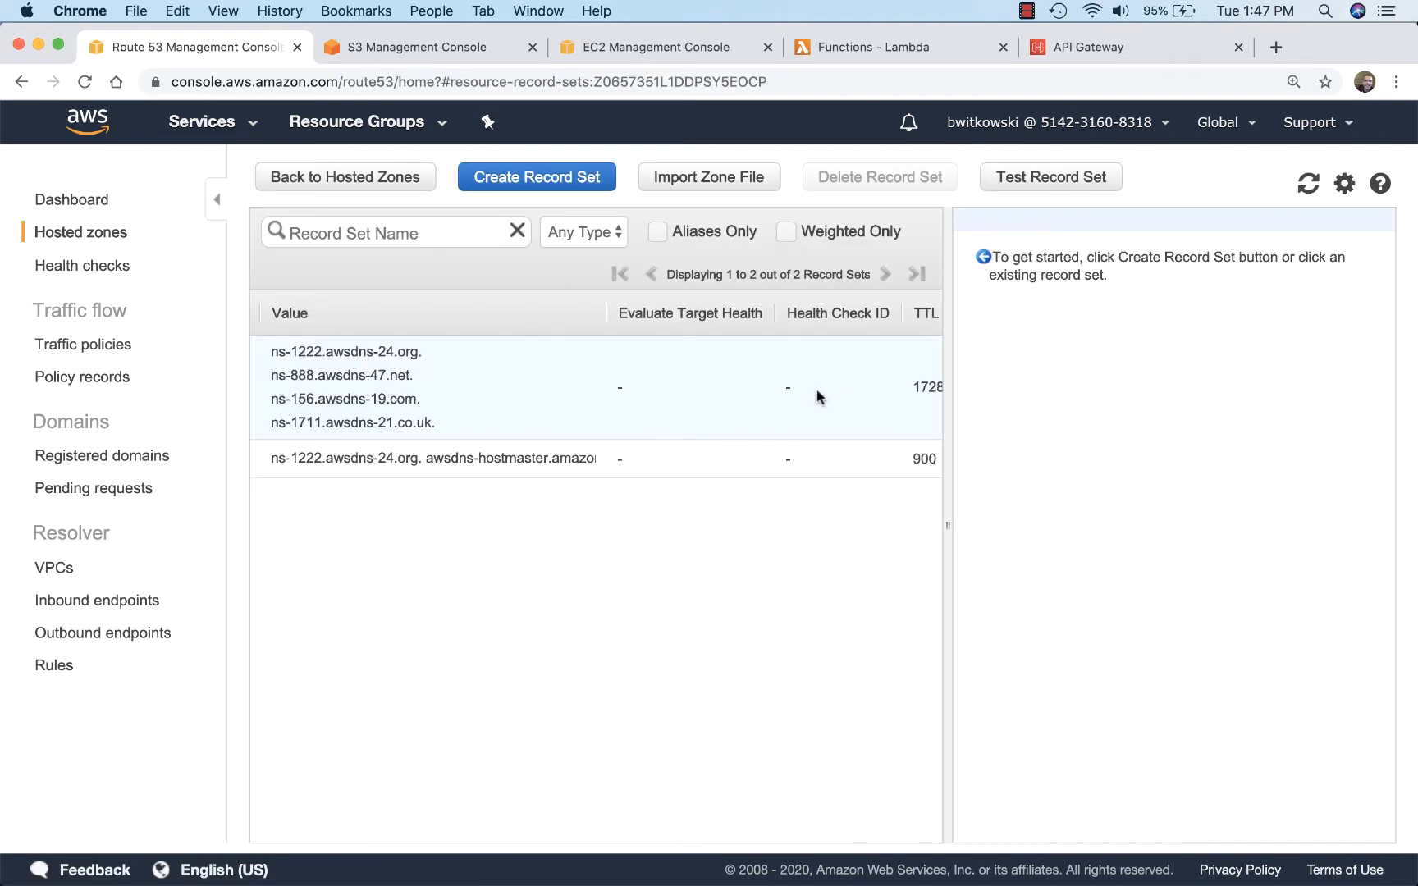
{"action": "left_click", "coordinate": [575, 195]}
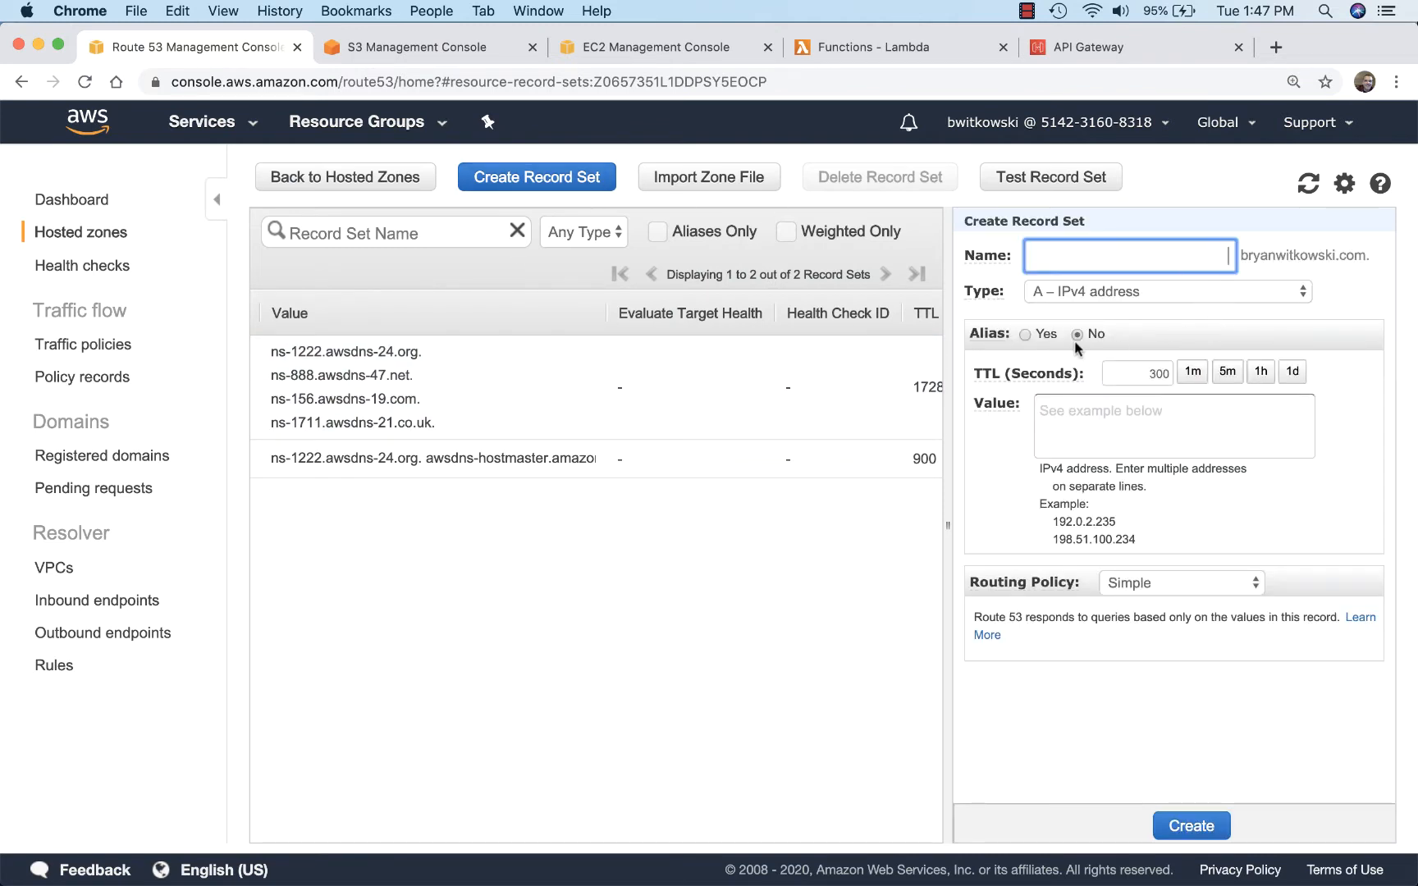
{"action": "left_click", "coordinate": [1025, 334]}
{"action": "left_click", "coordinate": [1203, 379]}
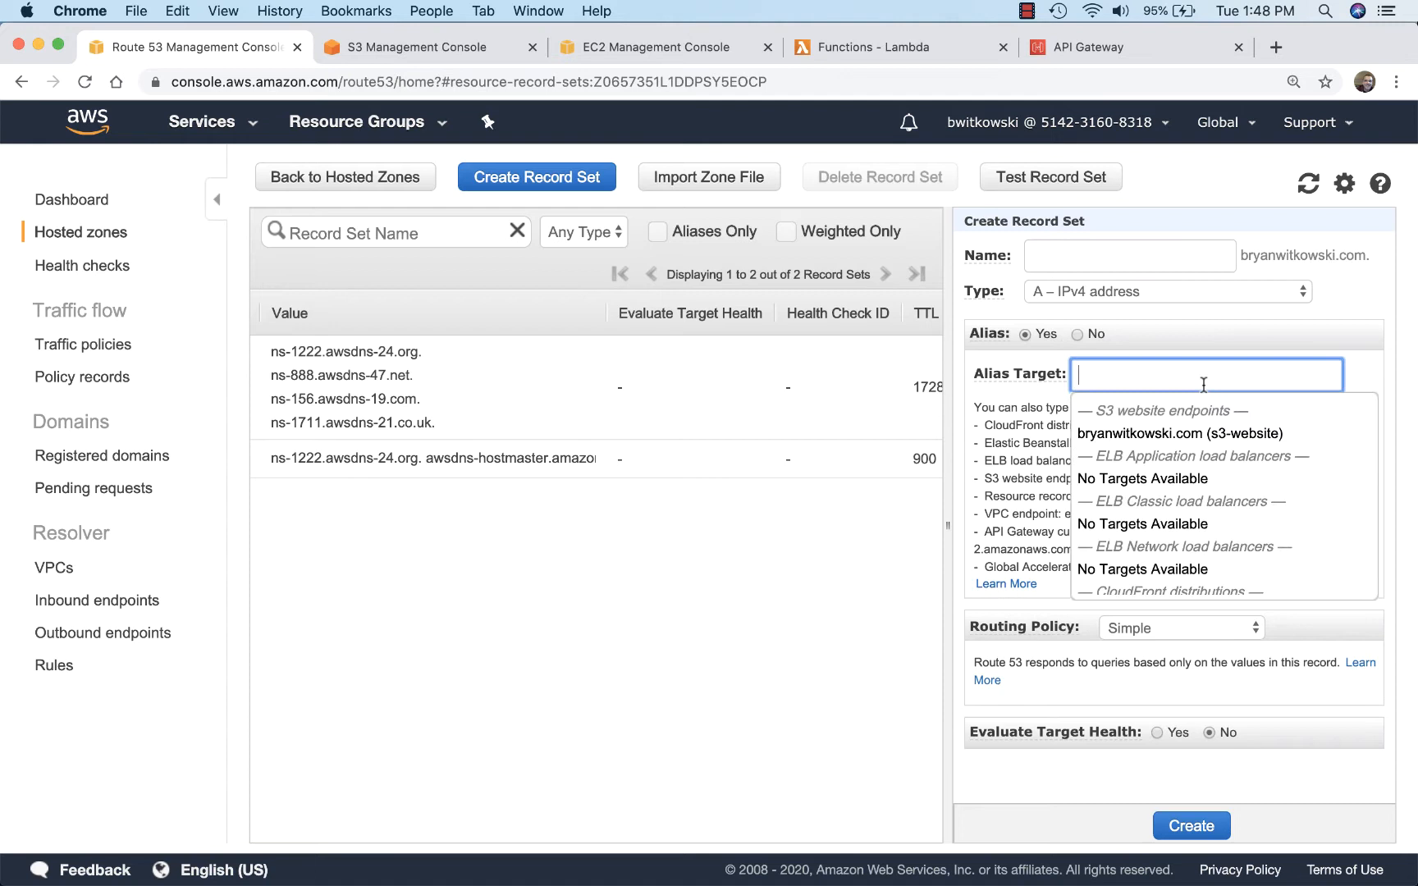
{"action": "left_click", "coordinate": [1211, 439]}
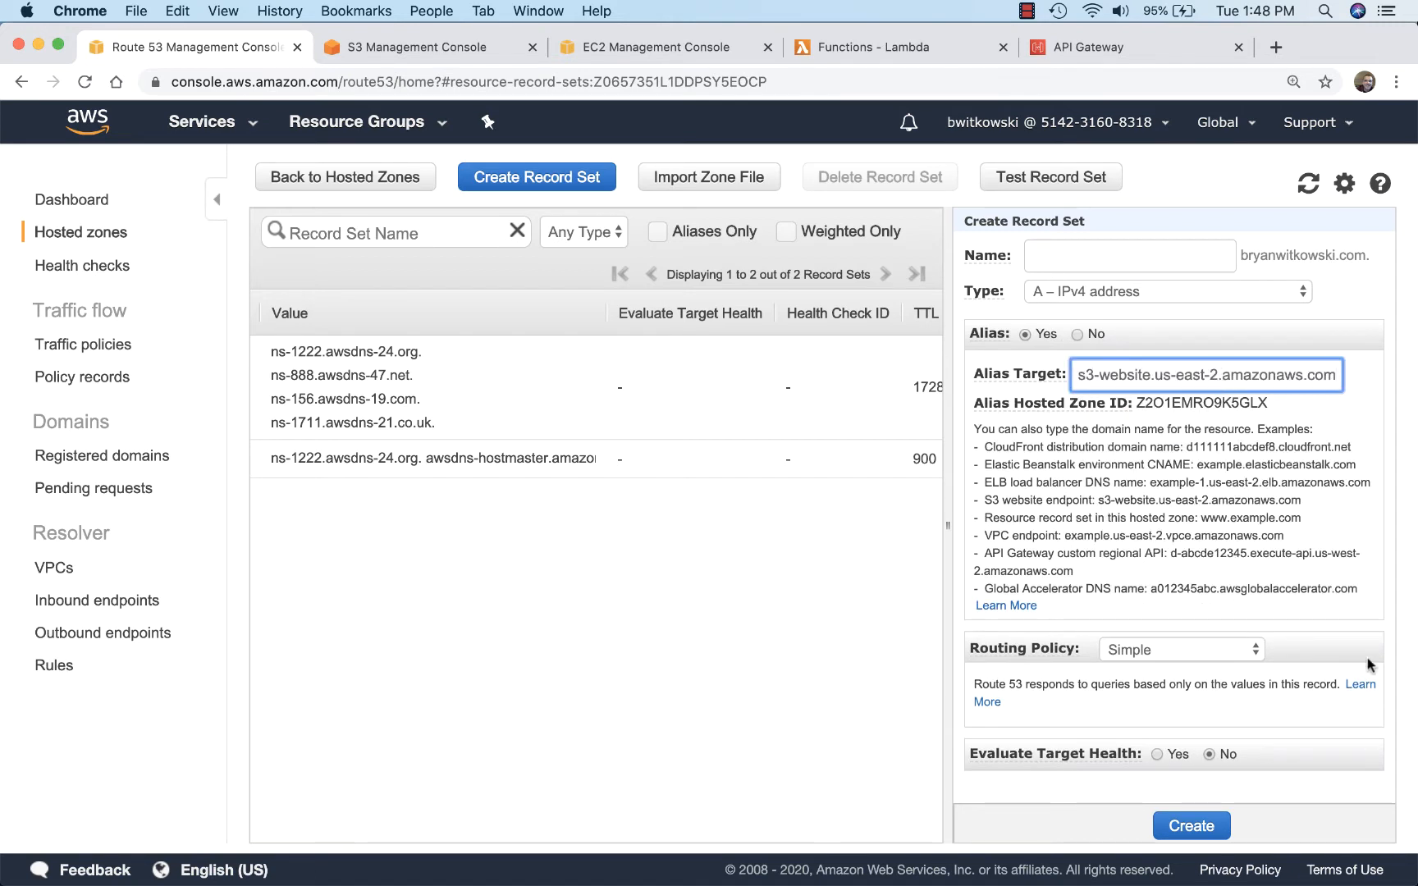
{"action": "left_click", "coordinate": [1191, 826]}
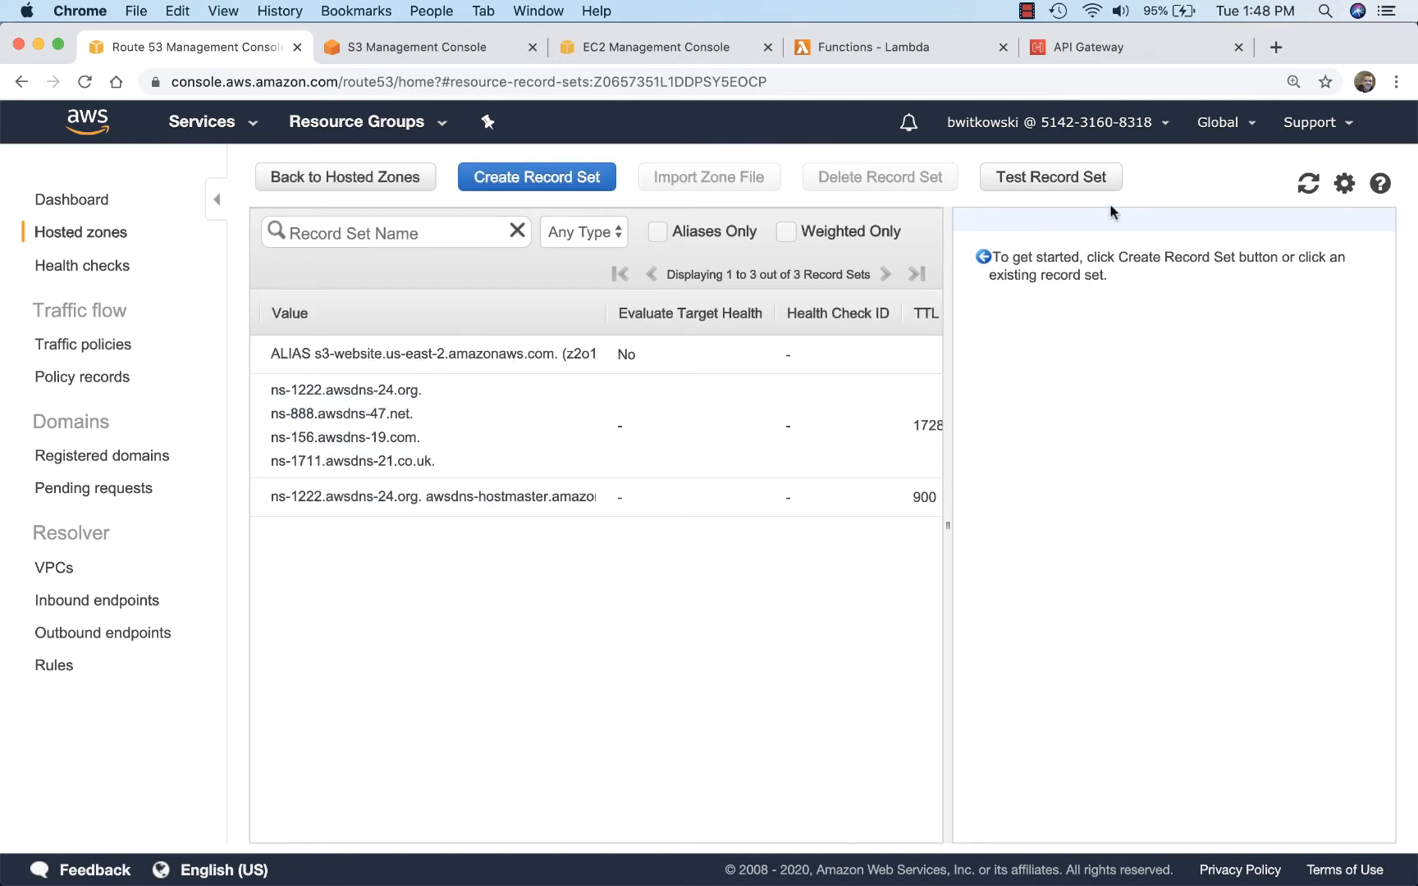
Step: Load the custom domain in a new browser tab to check that it serves the S3 website
{"action": "left_click", "coordinate": [1276, 47]}
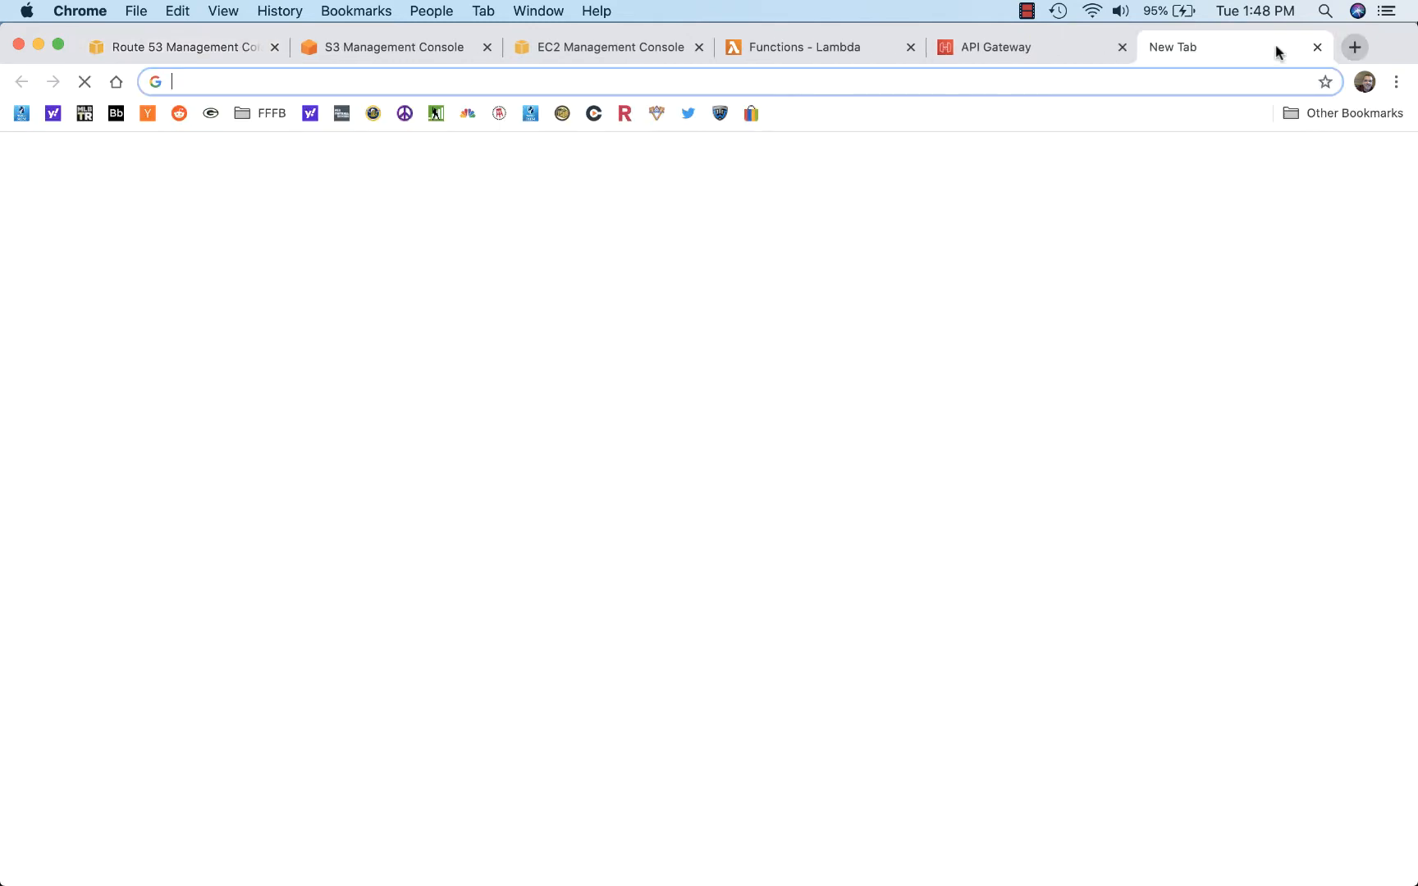
{"action": "type", "text": "bryanwitkowski.com"}
{"action": "key", "text": "Return"}
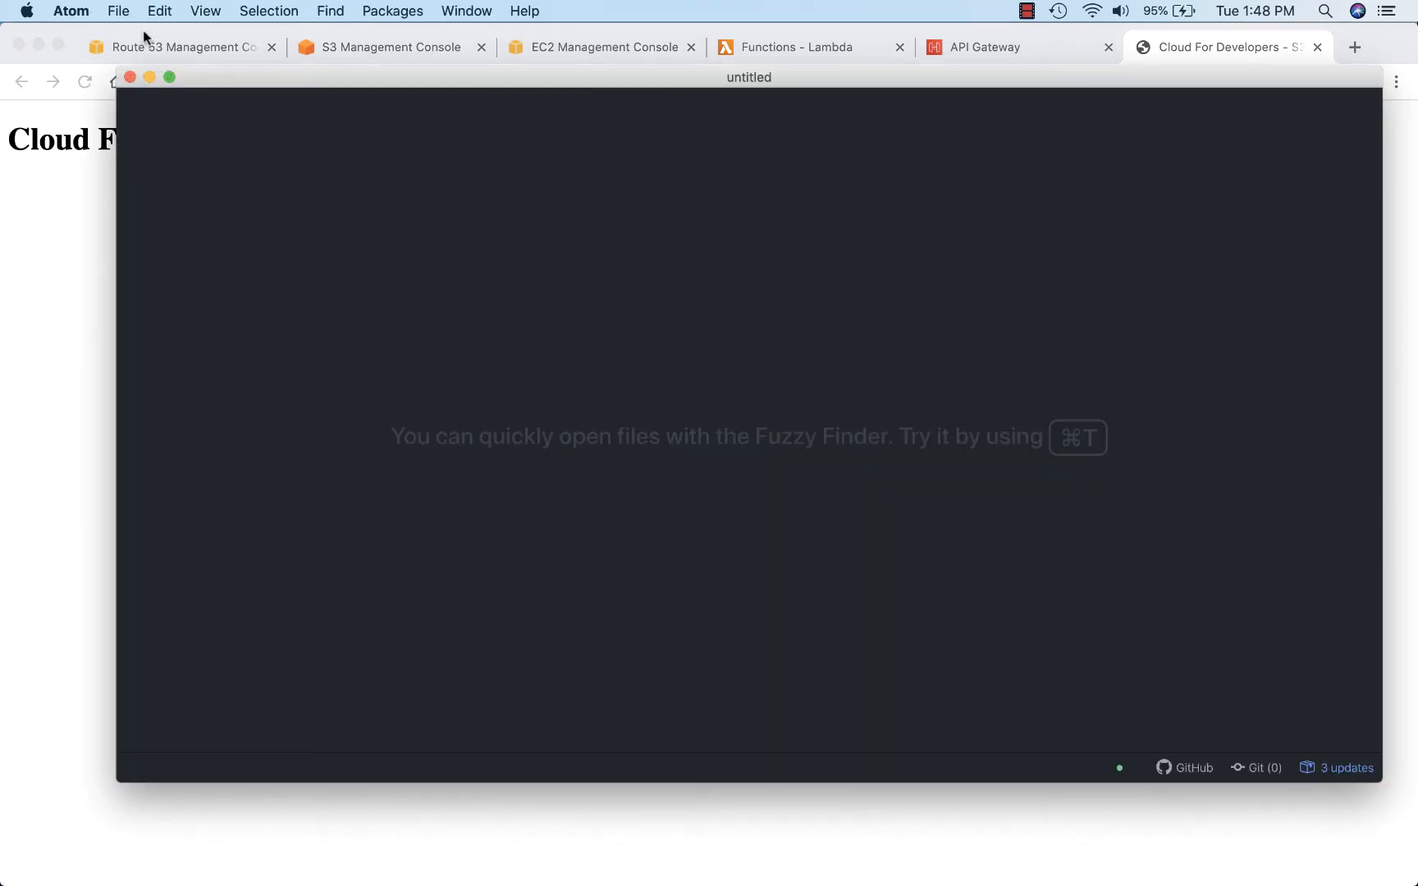
Step: Open index.html in Atom, append "(updated)" to the page title after "S3", and save the file
{"action": "left_click", "coordinate": [118, 11]}
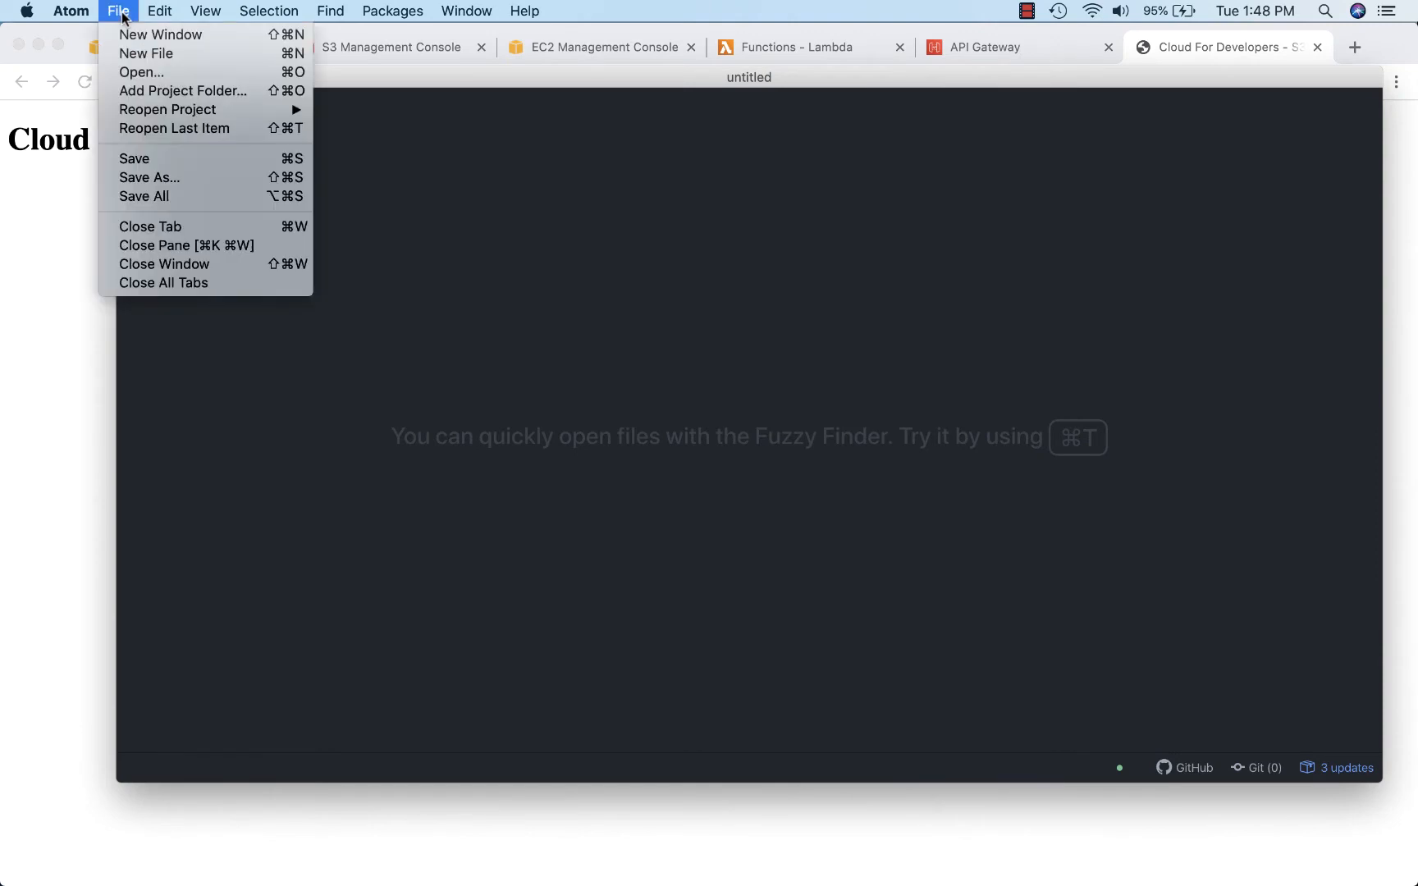
{"action": "left_click", "coordinate": [148, 72]}
{"action": "left_click", "coordinate": [1084, 551]}
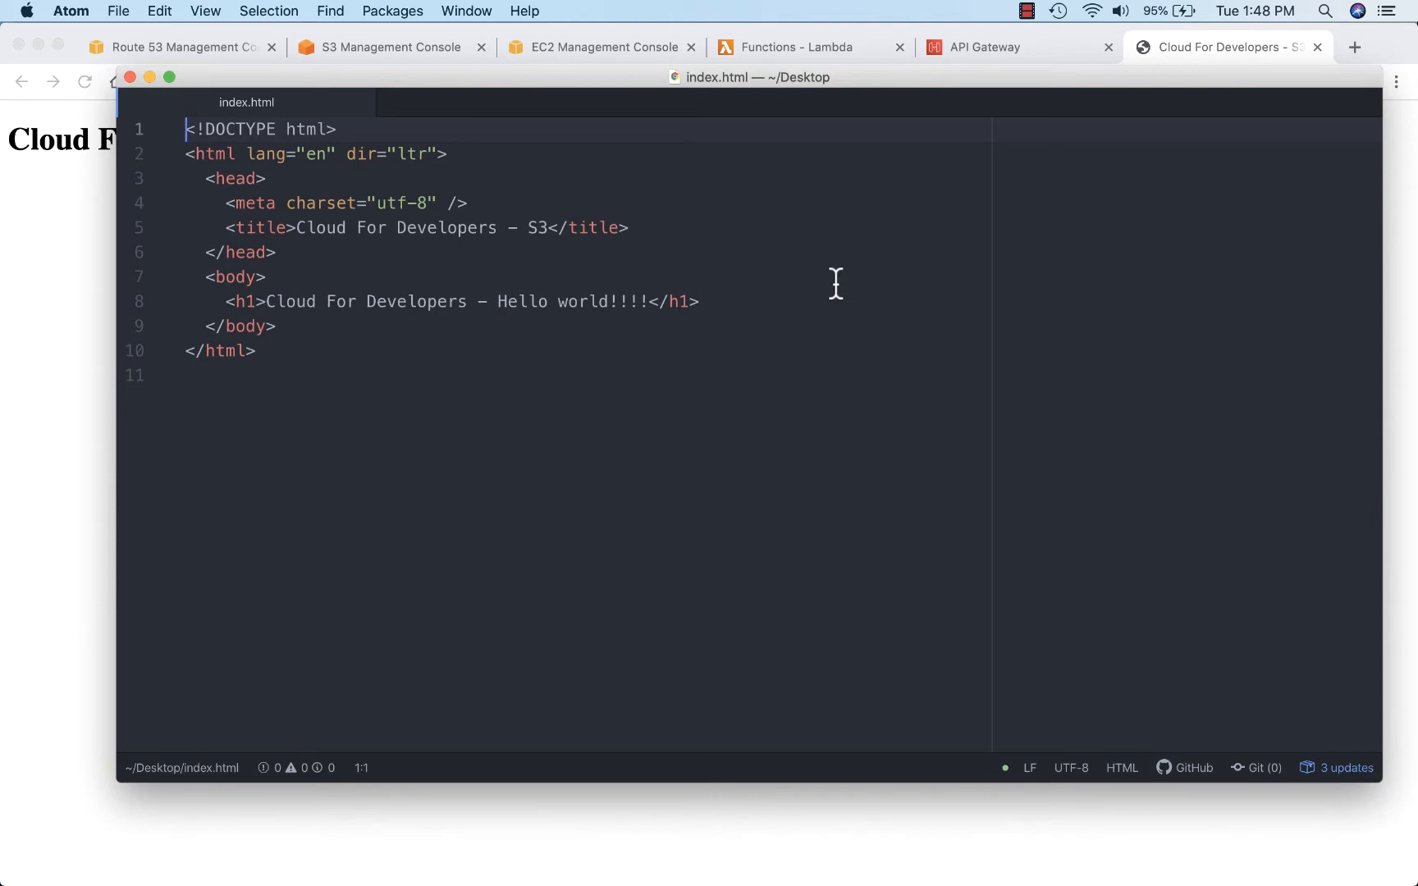
{"action": "left_click", "coordinate": [543, 227]}
{"action": "type", "text": "(u"}
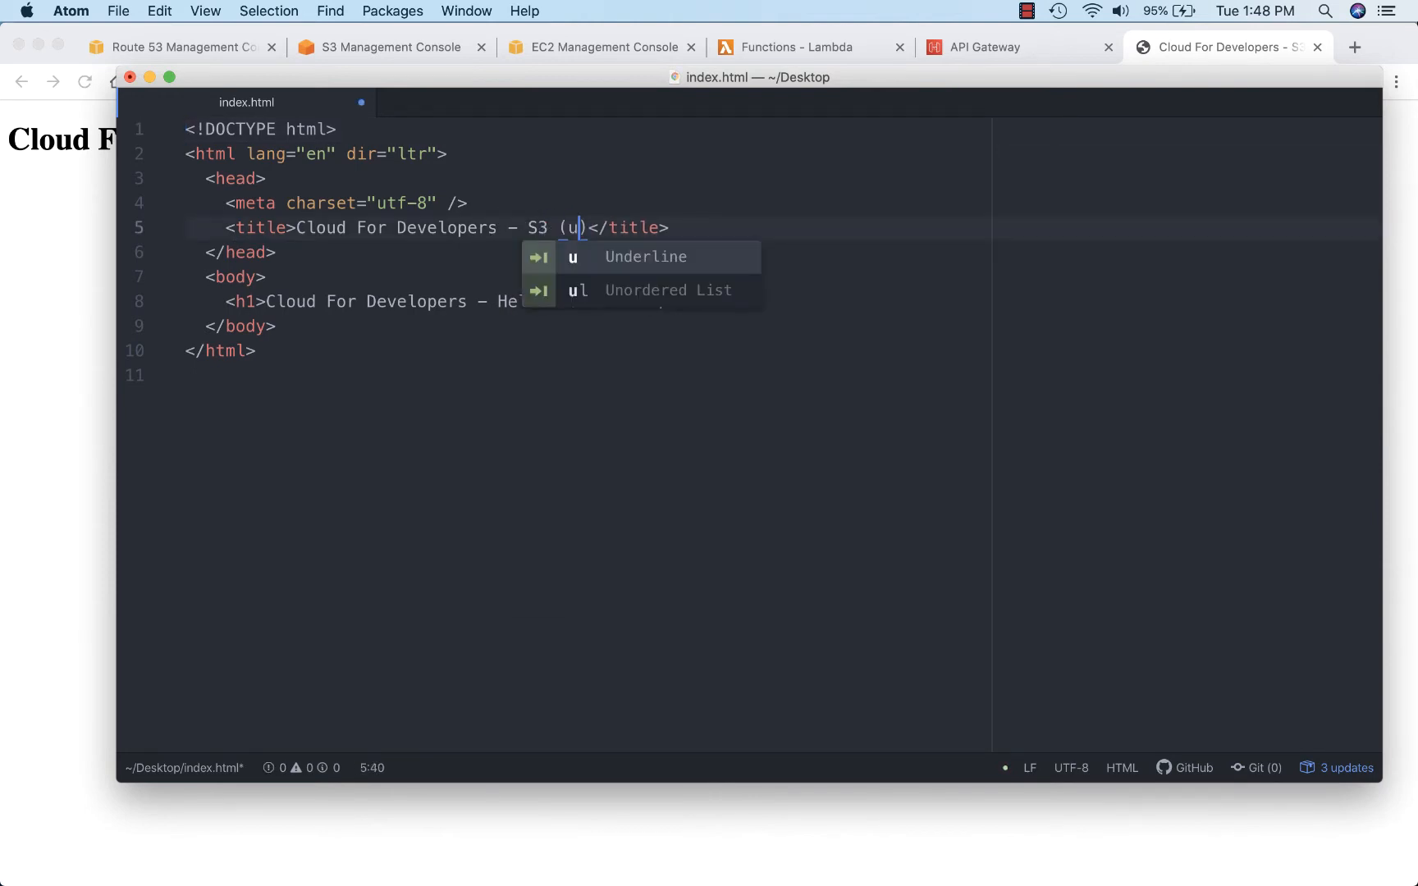
{"action": "type", "text": "pdated"}
{"action": "key", "text": "super+s"}
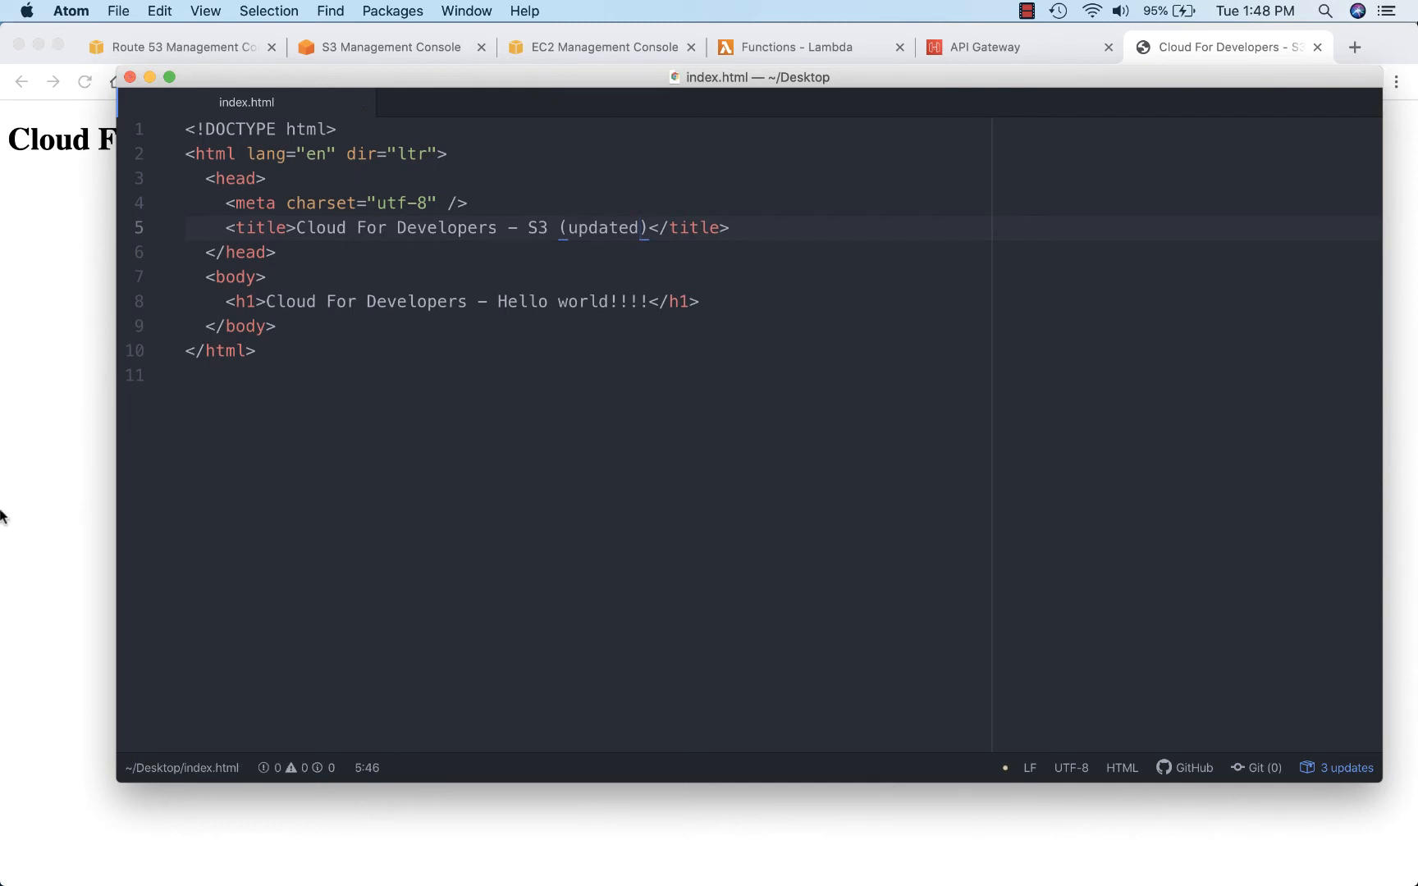
Step: Switch to the S3 console in Chrome and select the edited index.html for upload to the website bucket
{"action": "left_click", "coordinate": [90, 328]}
{"action": "left_click", "coordinate": [359, 47]}
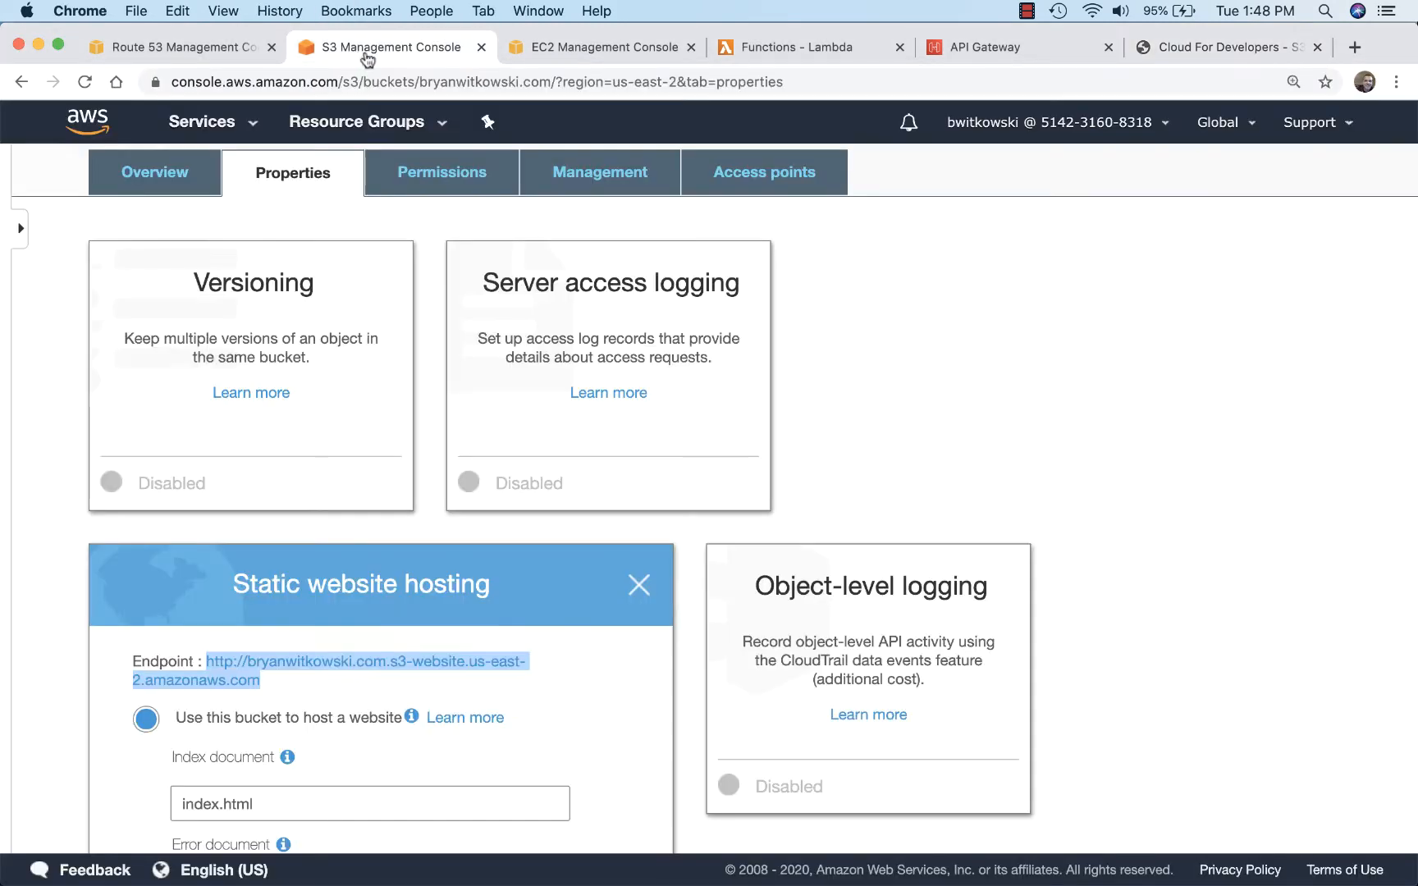
{"action": "left_click", "coordinate": [182, 178]}
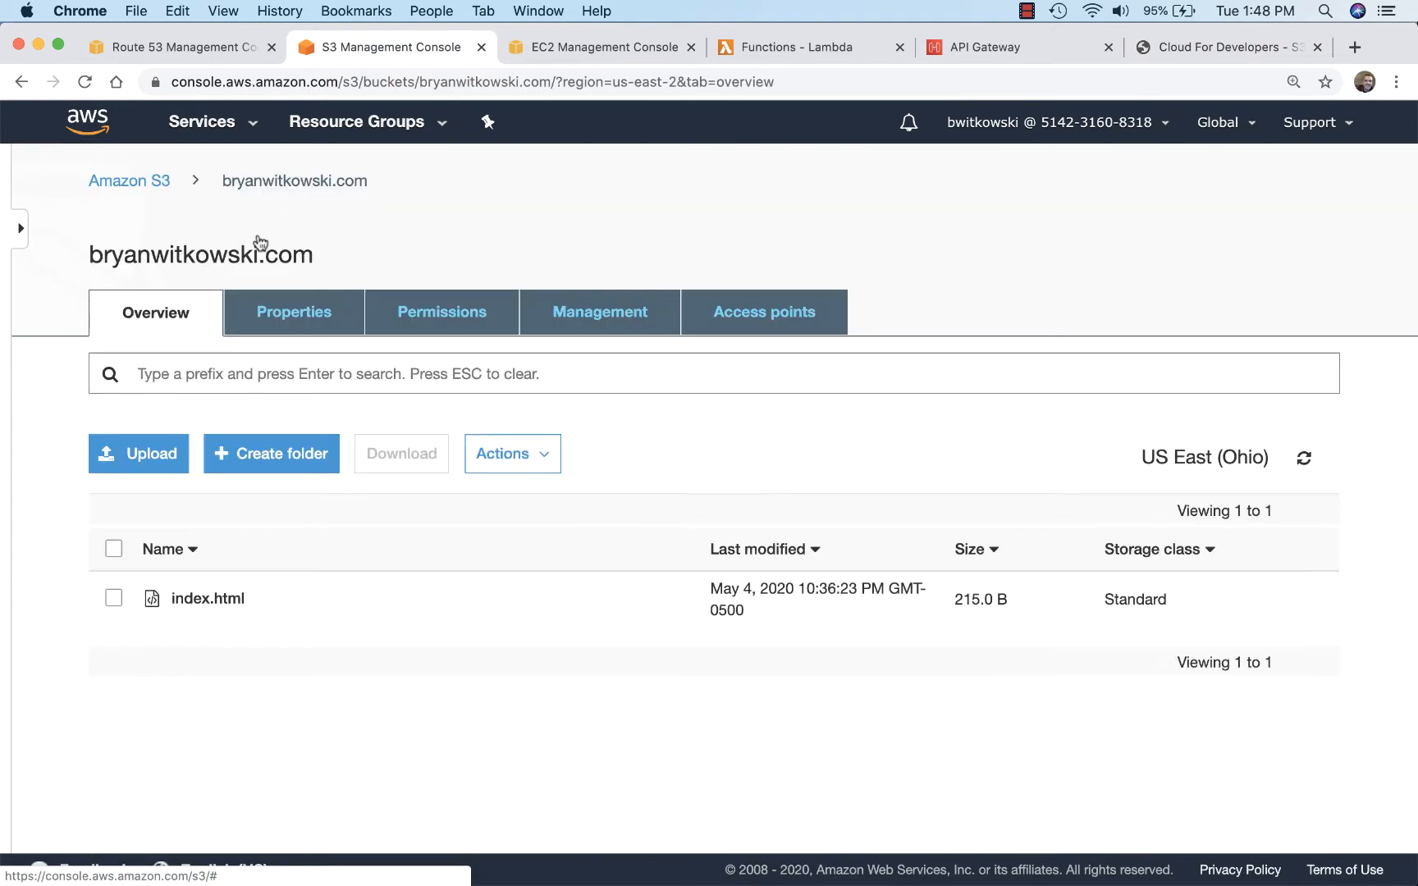
{"action": "left_click", "coordinate": [156, 455]}
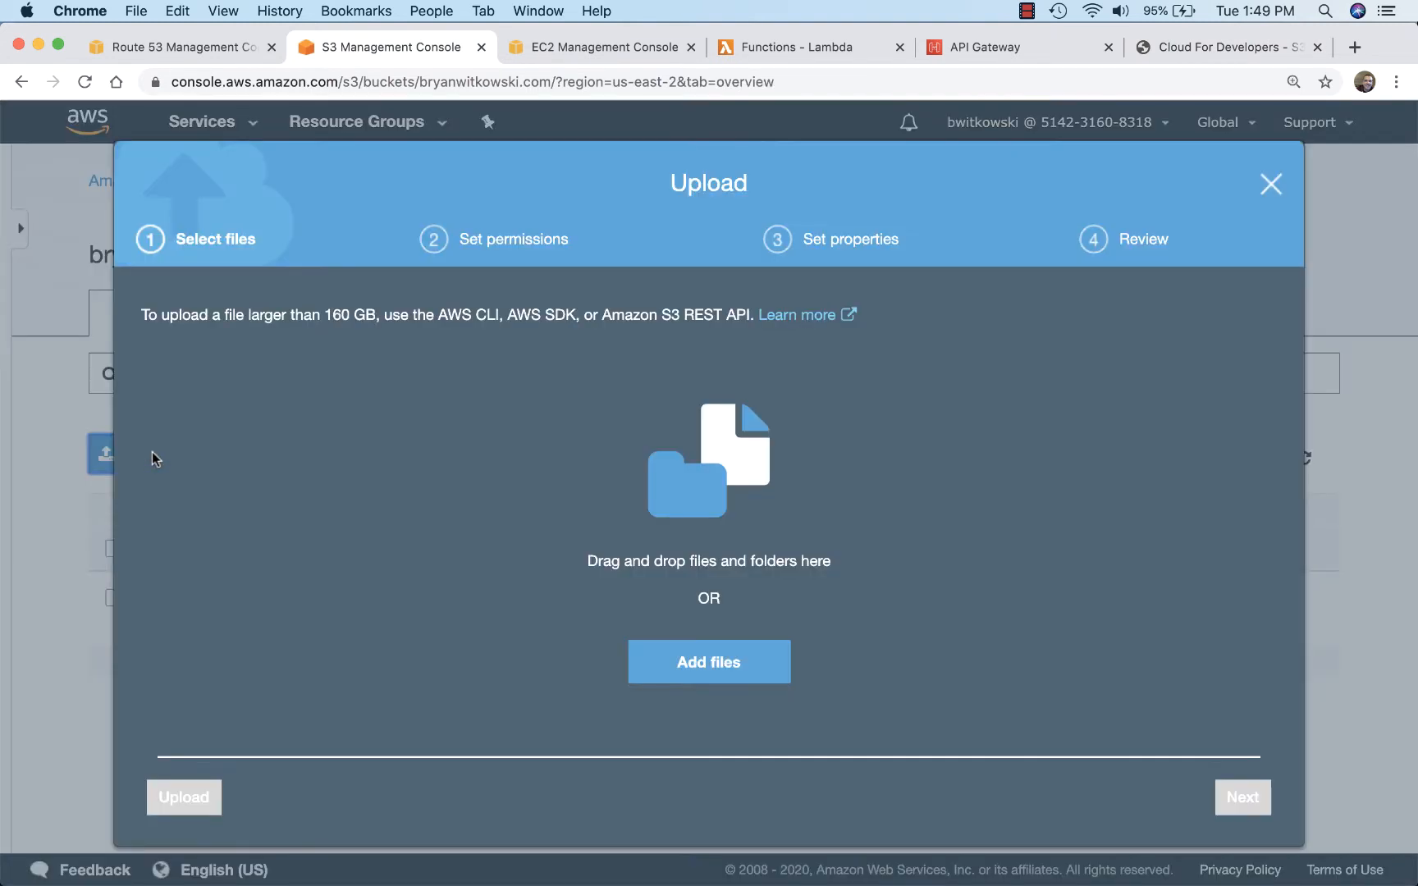
{"action": "left_click", "coordinate": [683, 664]}
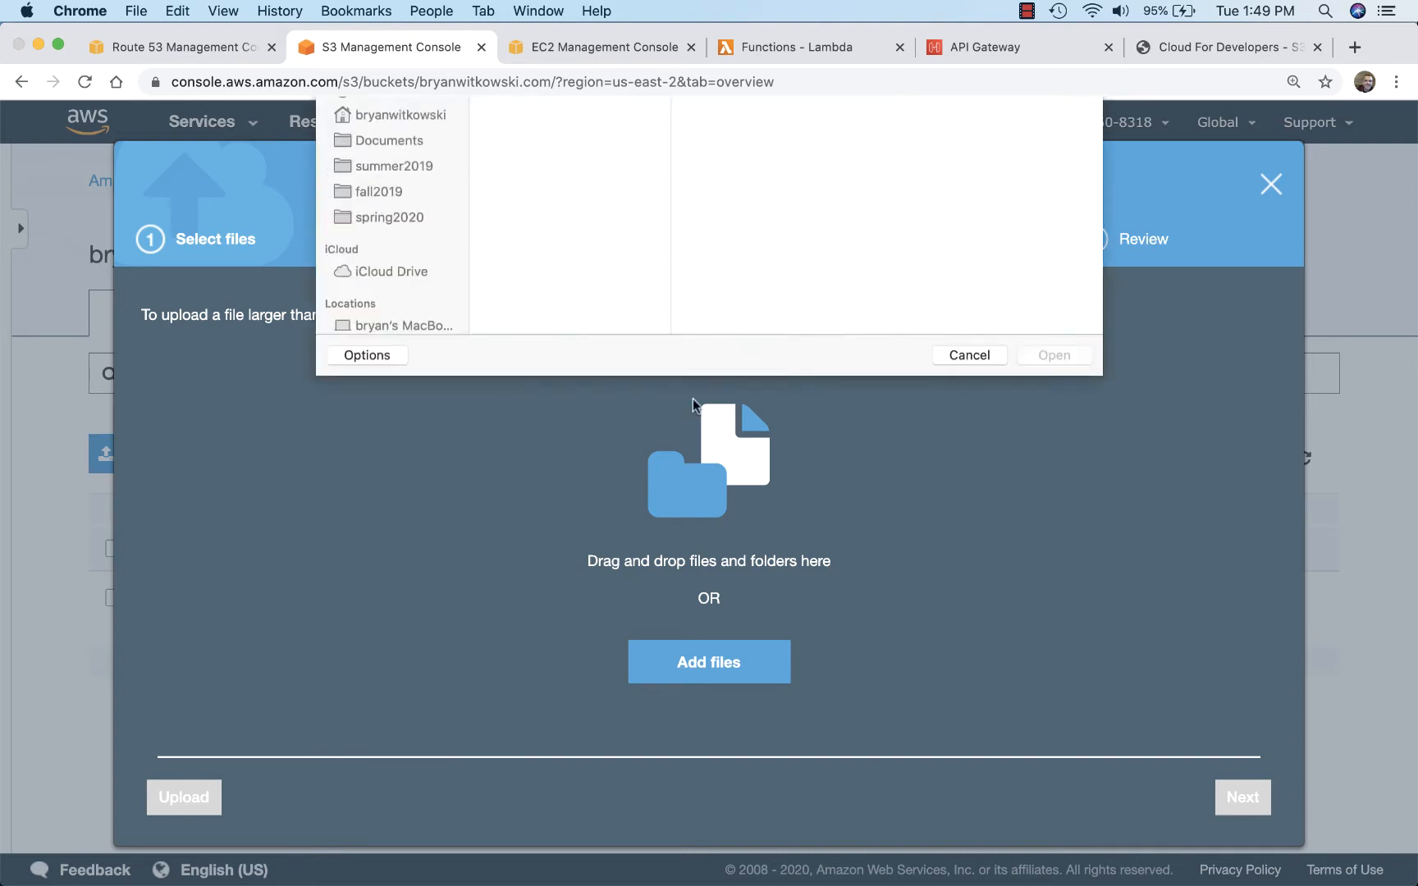
{"action": "left_click", "coordinate": [506, 203]}
{"action": "left_click", "coordinate": [1053, 518]}
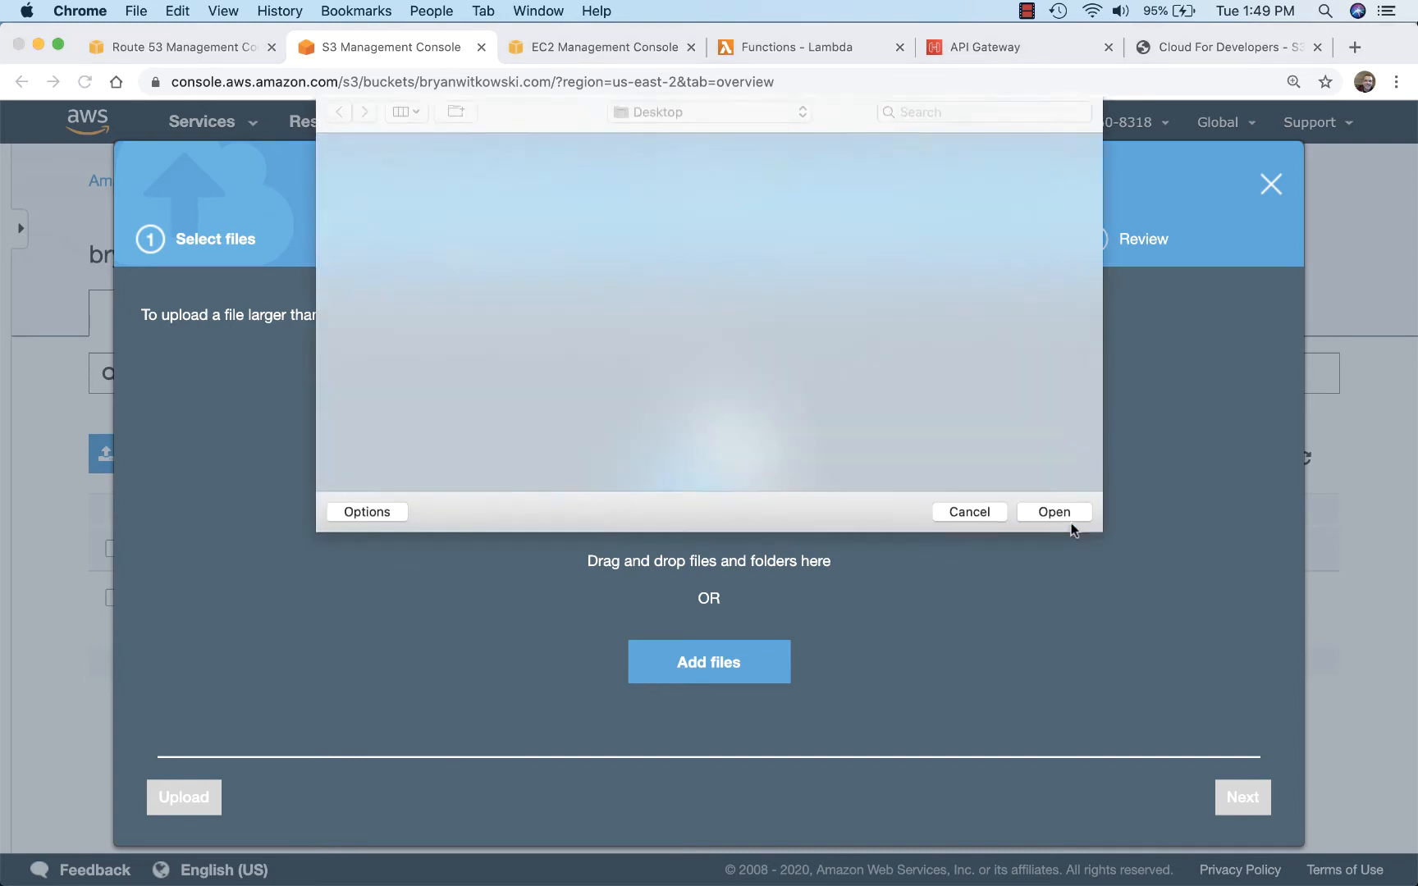
Step: Grant public read access to index.html, keep the Standard storage class, and upload it to the bucket
{"action": "left_click", "coordinate": [1244, 796]}
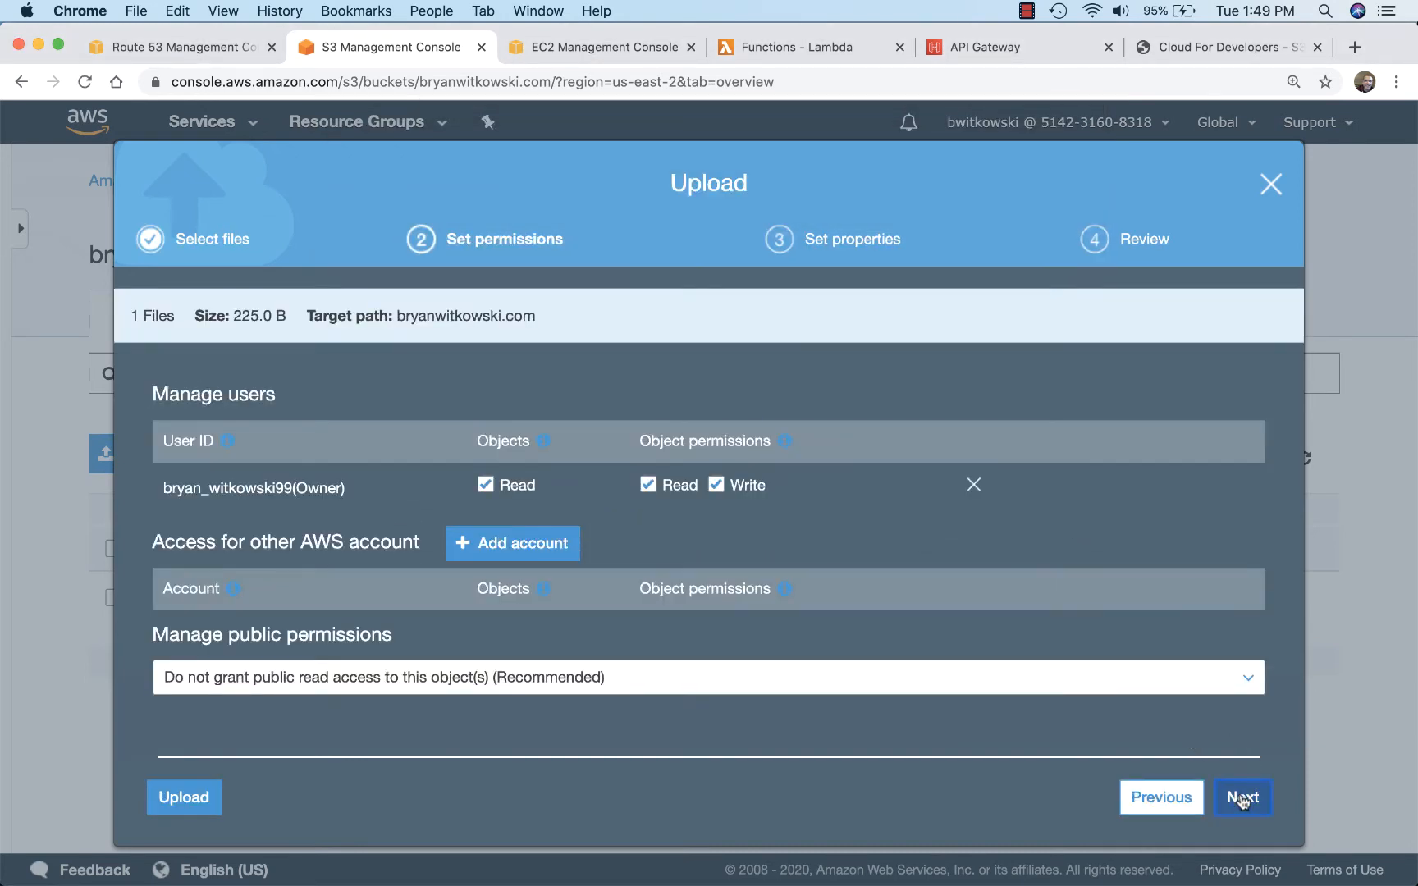
{"action": "left_click", "coordinate": [1242, 800]}
{"action": "left_click", "coordinate": [1158, 797]}
{"action": "left_click", "coordinate": [1208, 687]}
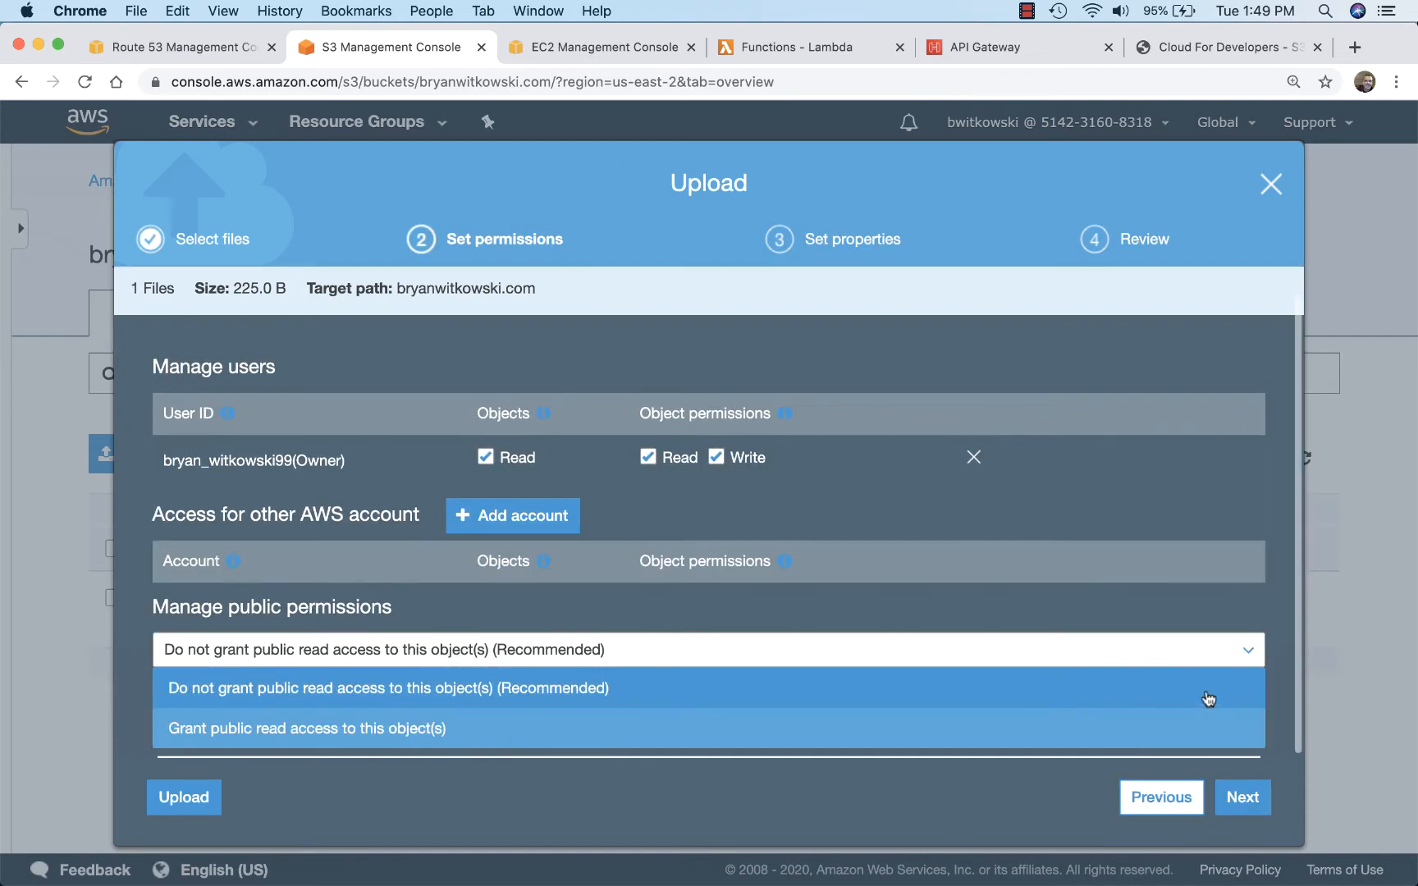
{"action": "left_click", "coordinate": [984, 733]}
{"action": "left_click", "coordinate": [1229, 797]}
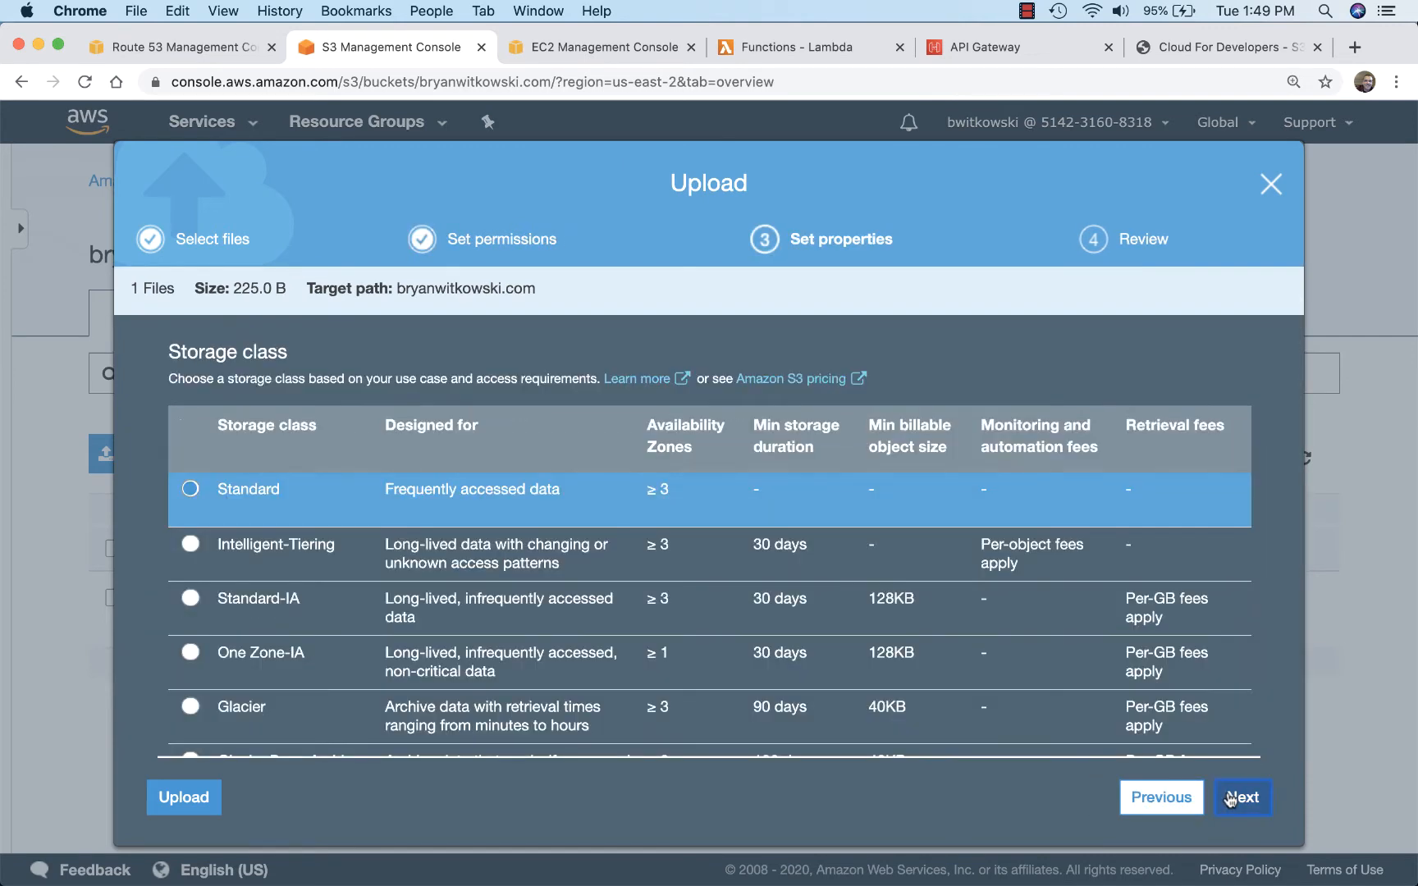
{"action": "left_click", "coordinate": [1230, 797]}
{"action": "left_click", "coordinate": [1230, 797]}
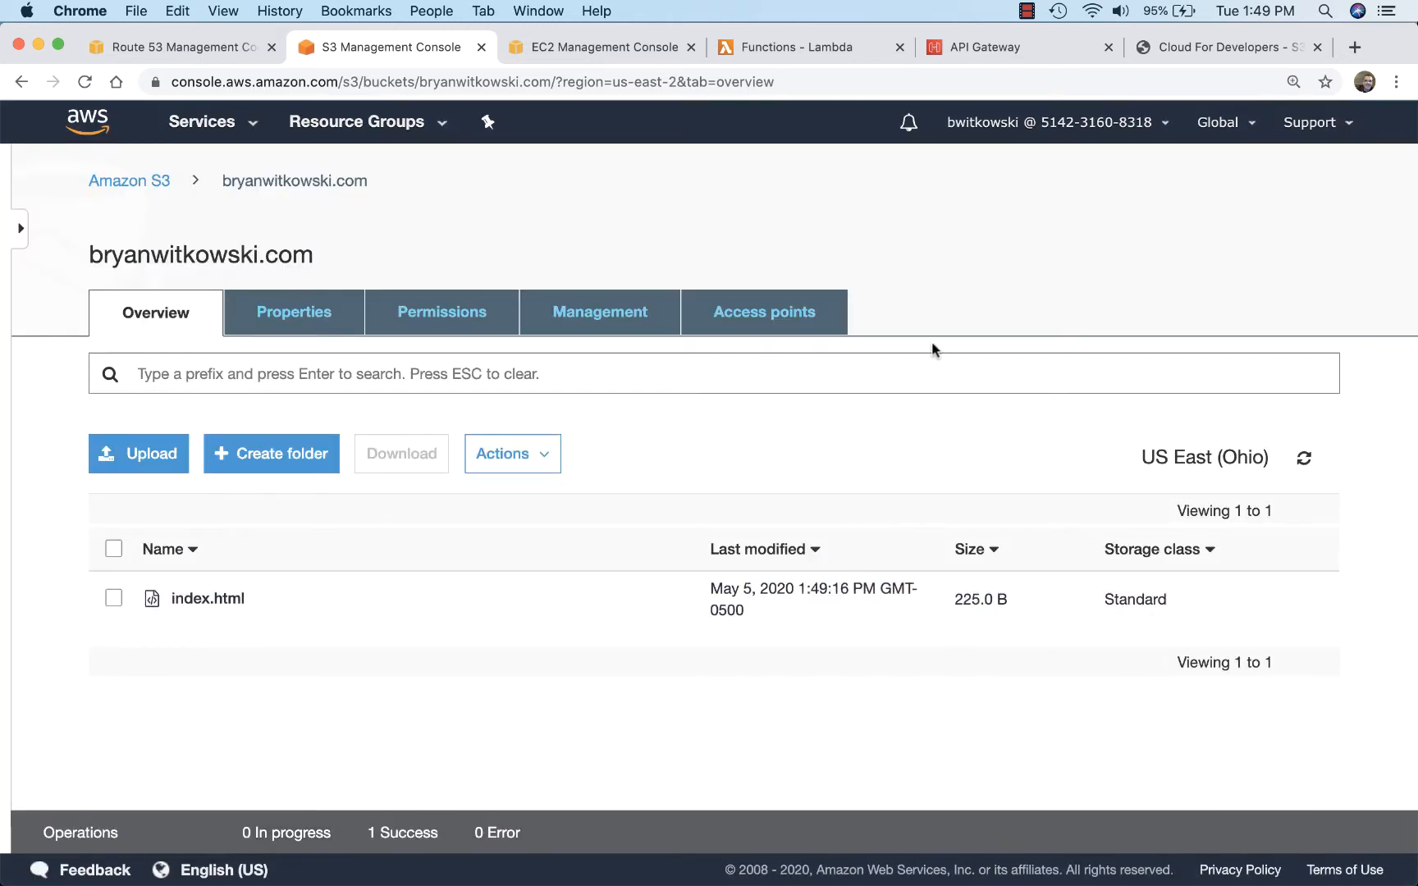
Step: Reload the custom domain's page in its own window, check its page title, and close that window
{"action": "left_click", "coordinate": [1189, 48]}
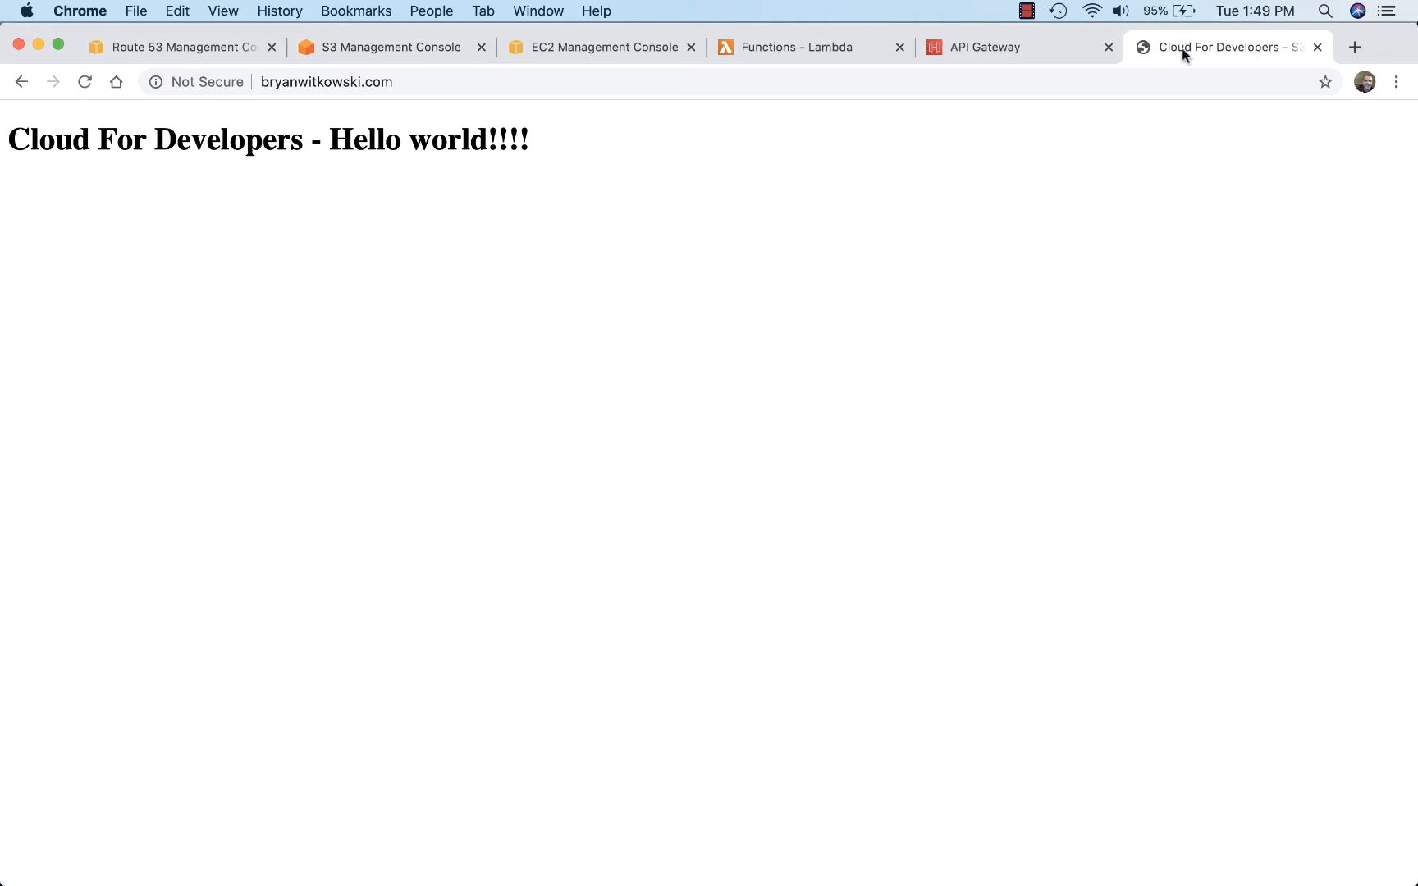
{"action": "left_click_drag", "start_coordinate": [1183, 54], "coordinate": [965, 187]}
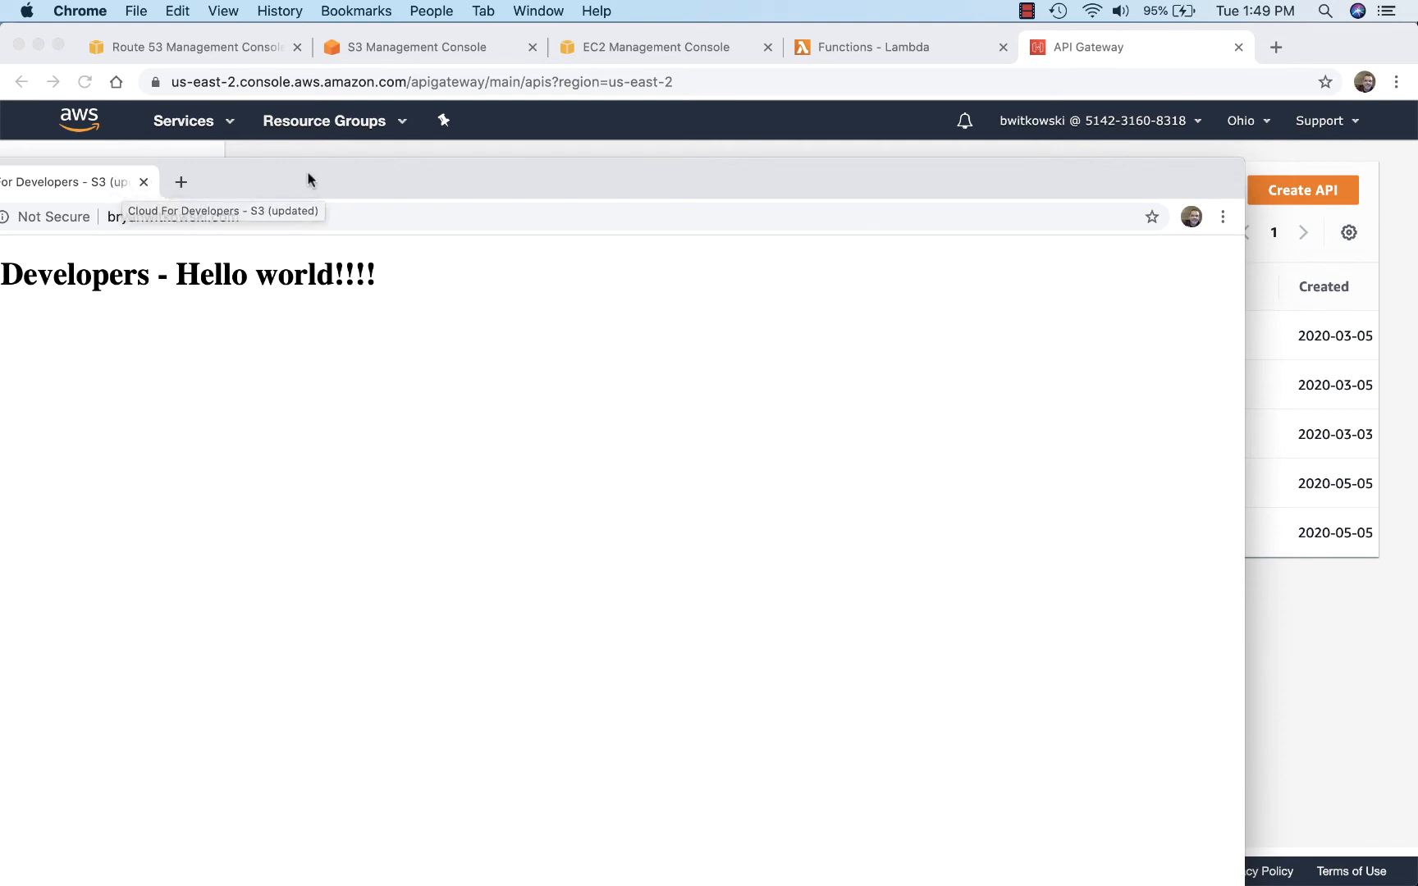
{"action": "left_click_drag", "start_coordinate": [310, 180], "coordinate": [473, 114]}
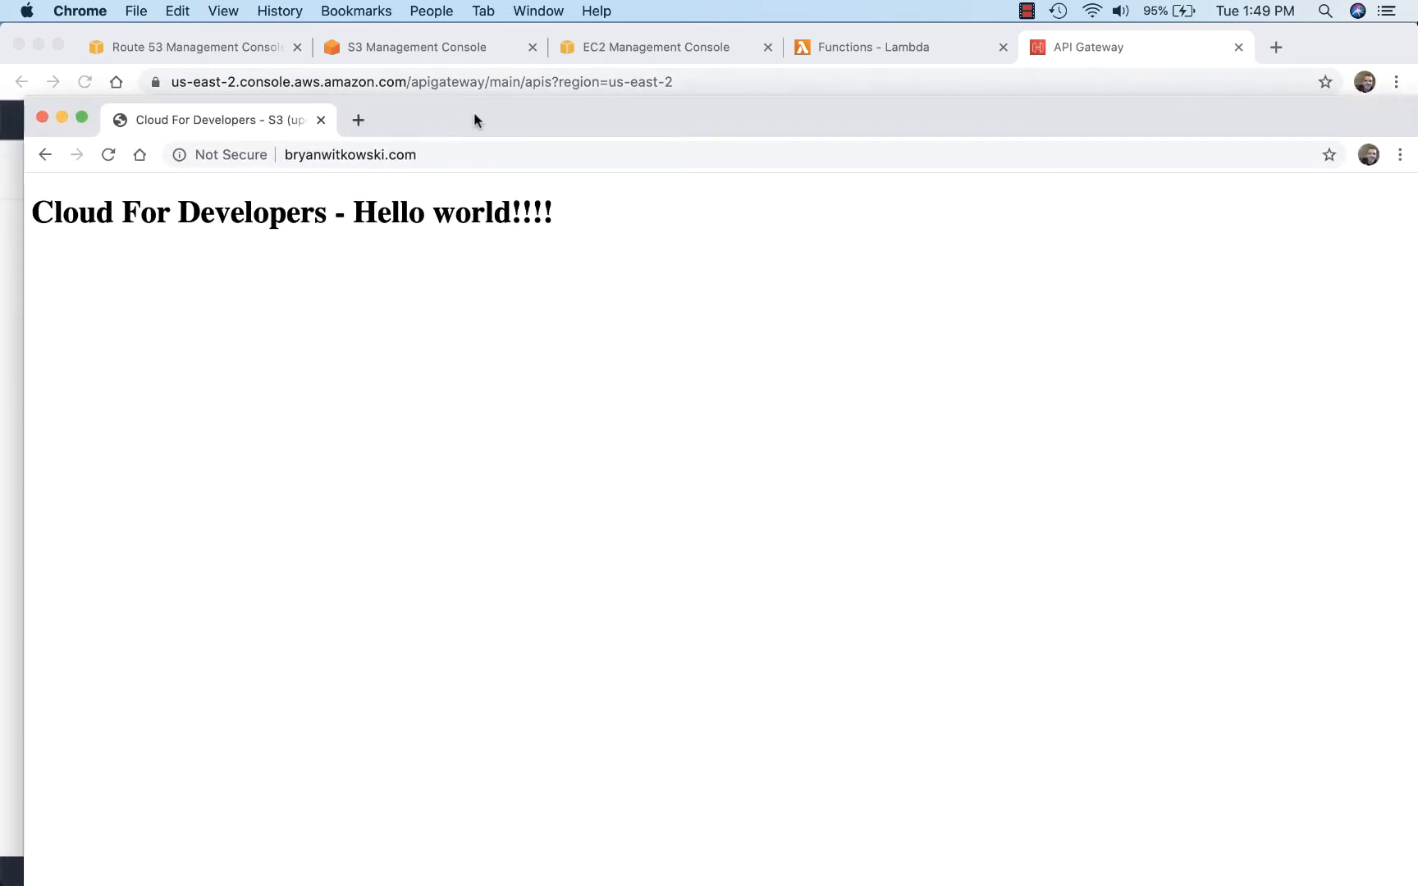
{"action": "left_click", "coordinate": [42, 117]}
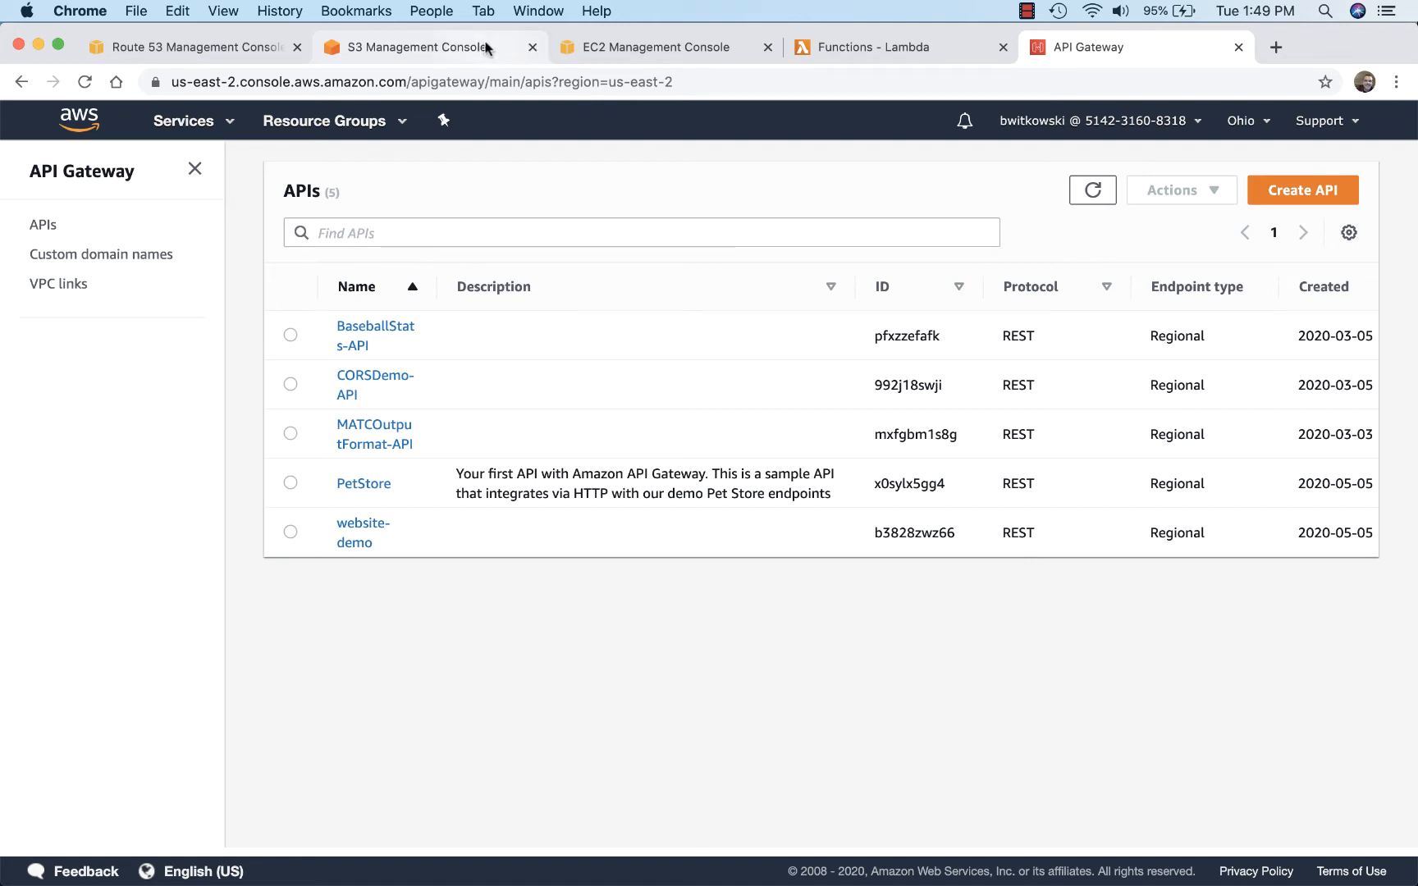
Step: Close the S3 console and copy the running EC2 instance's IPv4 public IP
{"action": "left_click", "coordinate": [532, 47]}
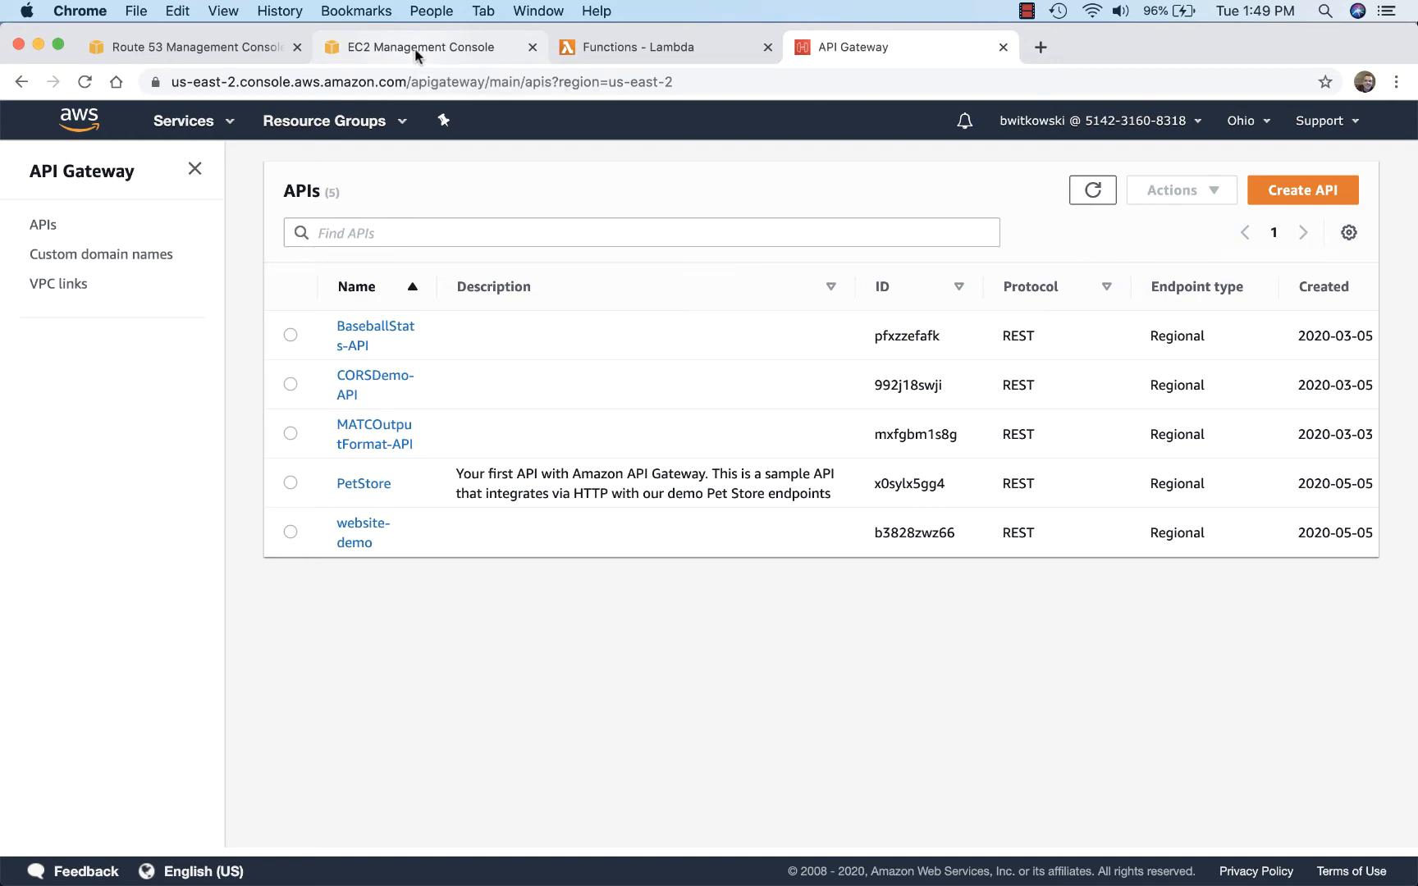
{"action": "left_click", "coordinate": [415, 52]}
{"action": "left_click", "coordinate": [365, 333]}
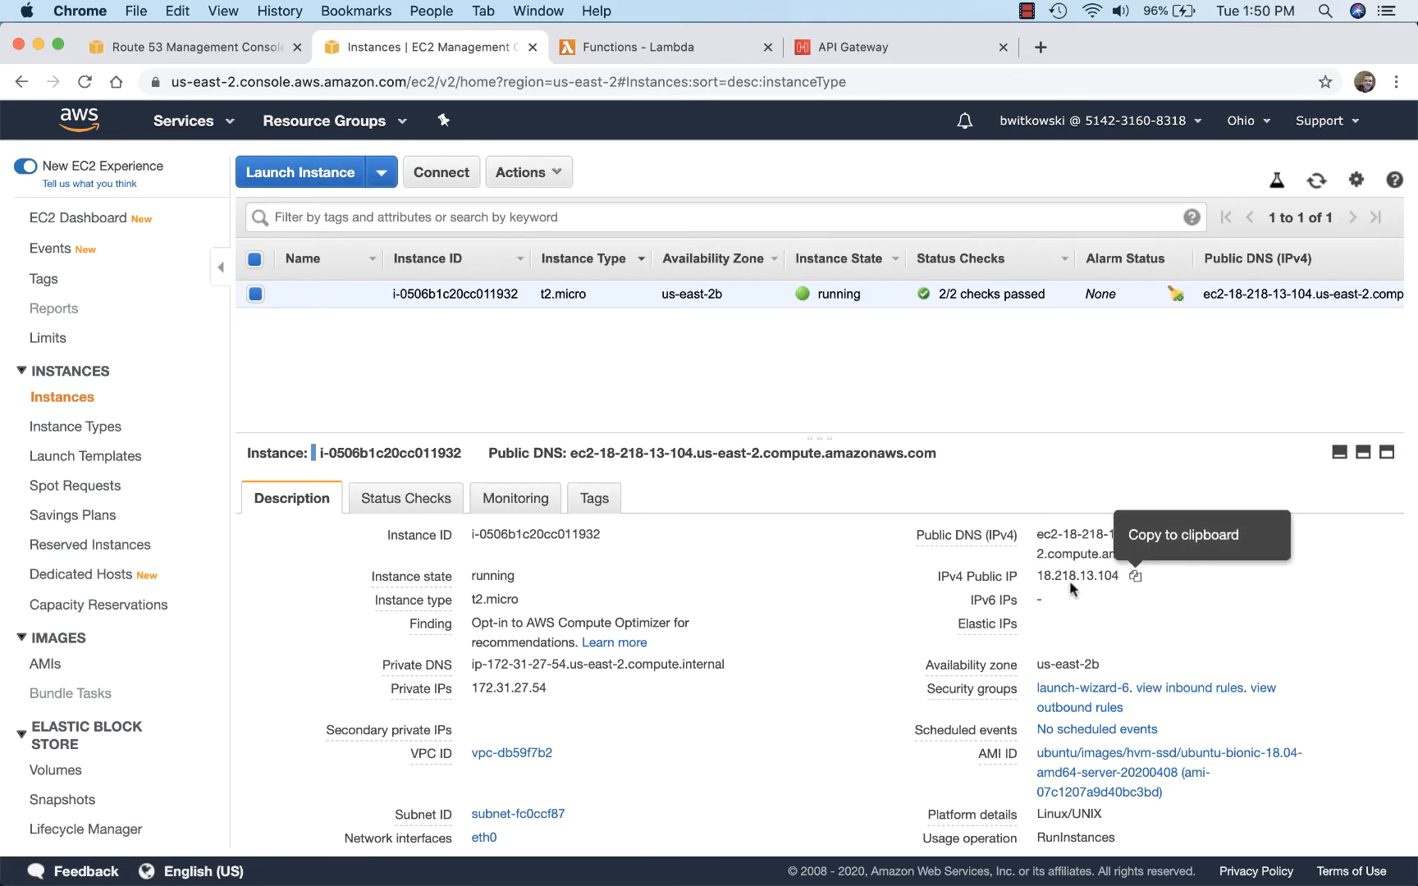
{"action": "left_click", "coordinate": [1134, 580]}
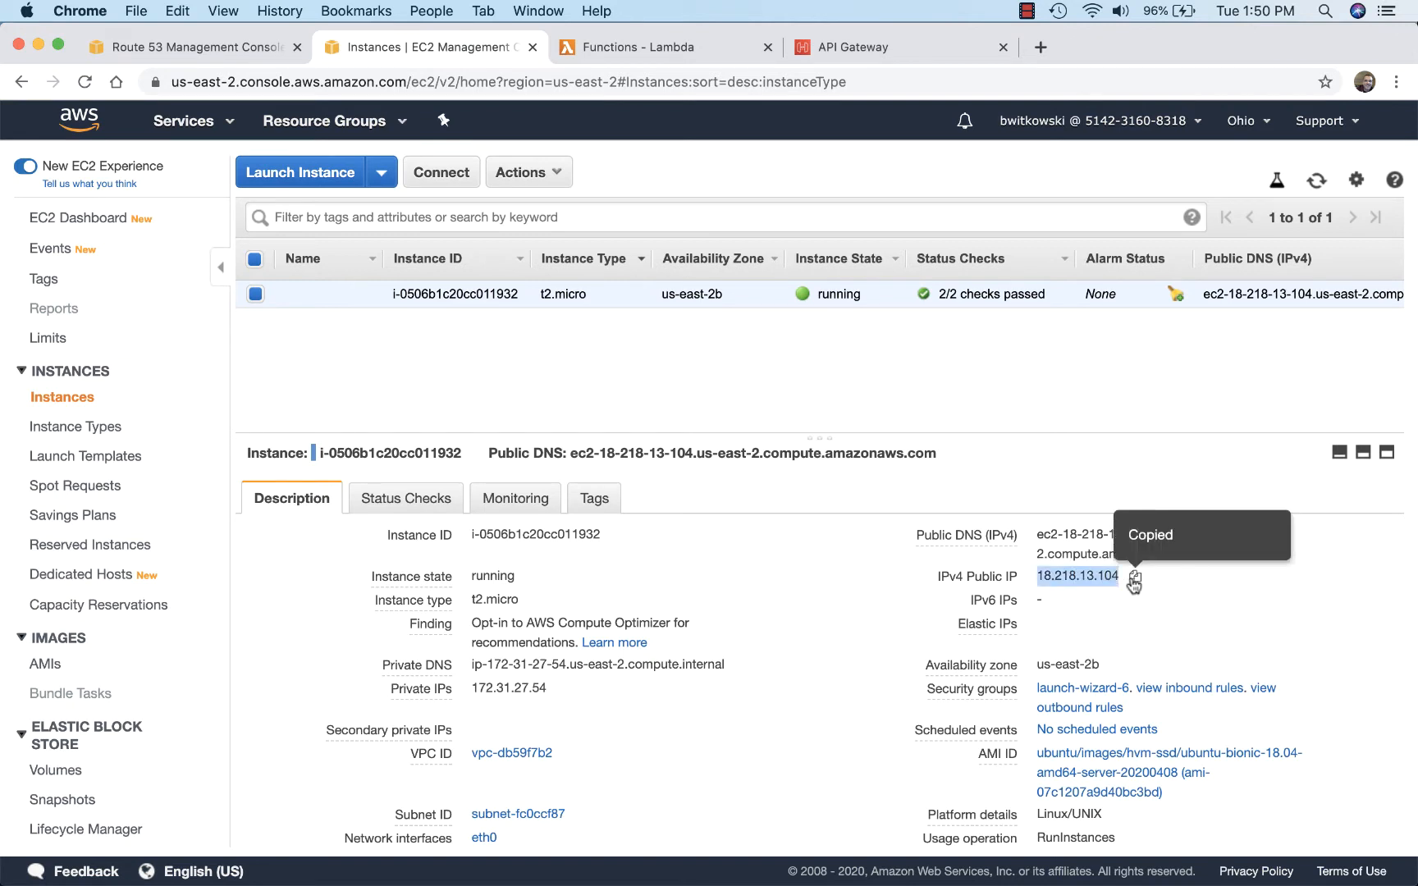
Step: Load the copied EC2 public IP in a new browser tab to check the site it serves
{"action": "left_click", "coordinate": [1038, 47]}
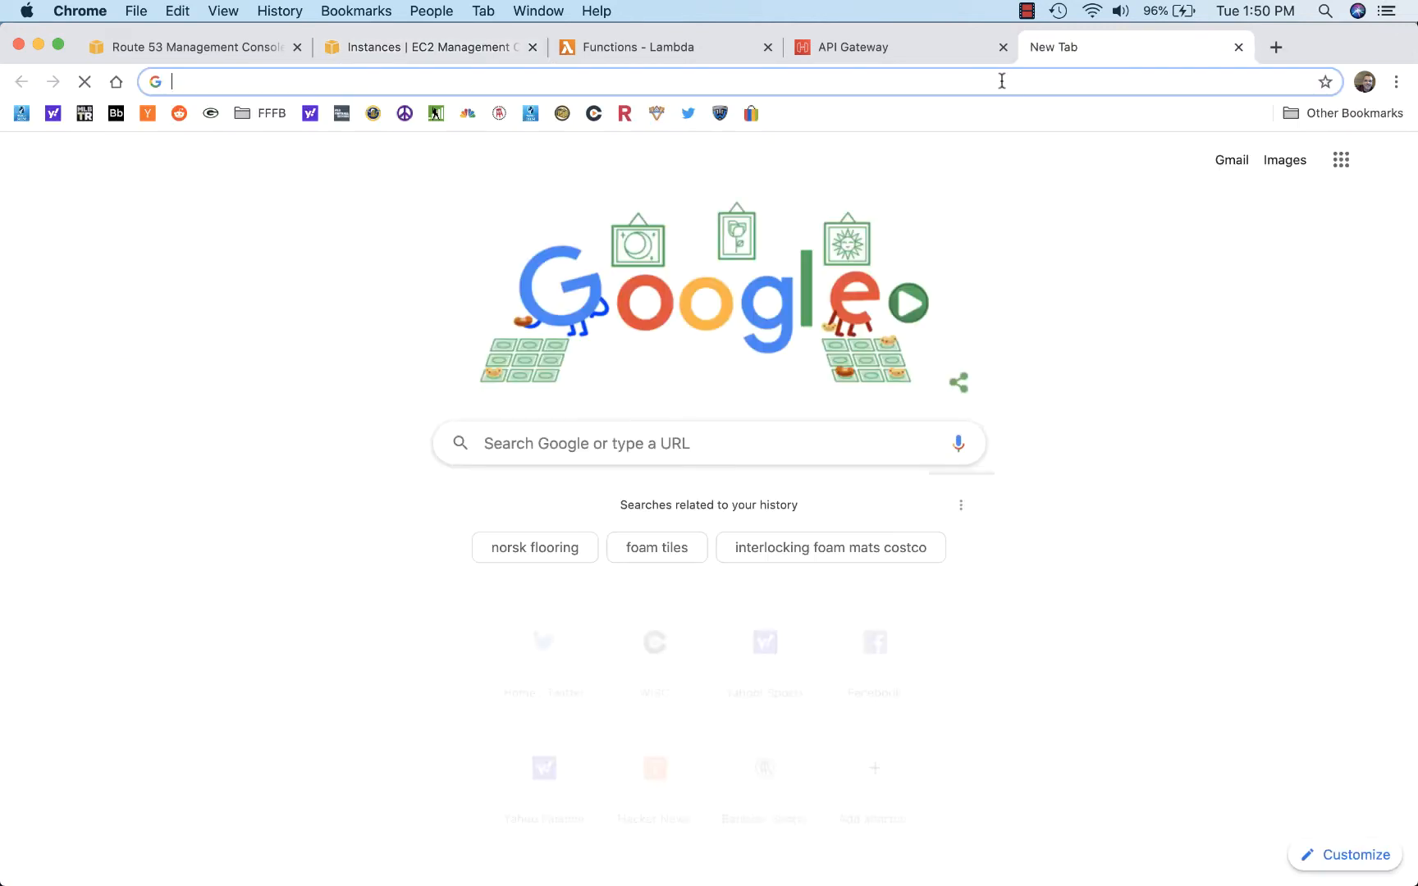
{"action": "key", "text": "cmd+v"}
{"action": "key", "text": "Return"}
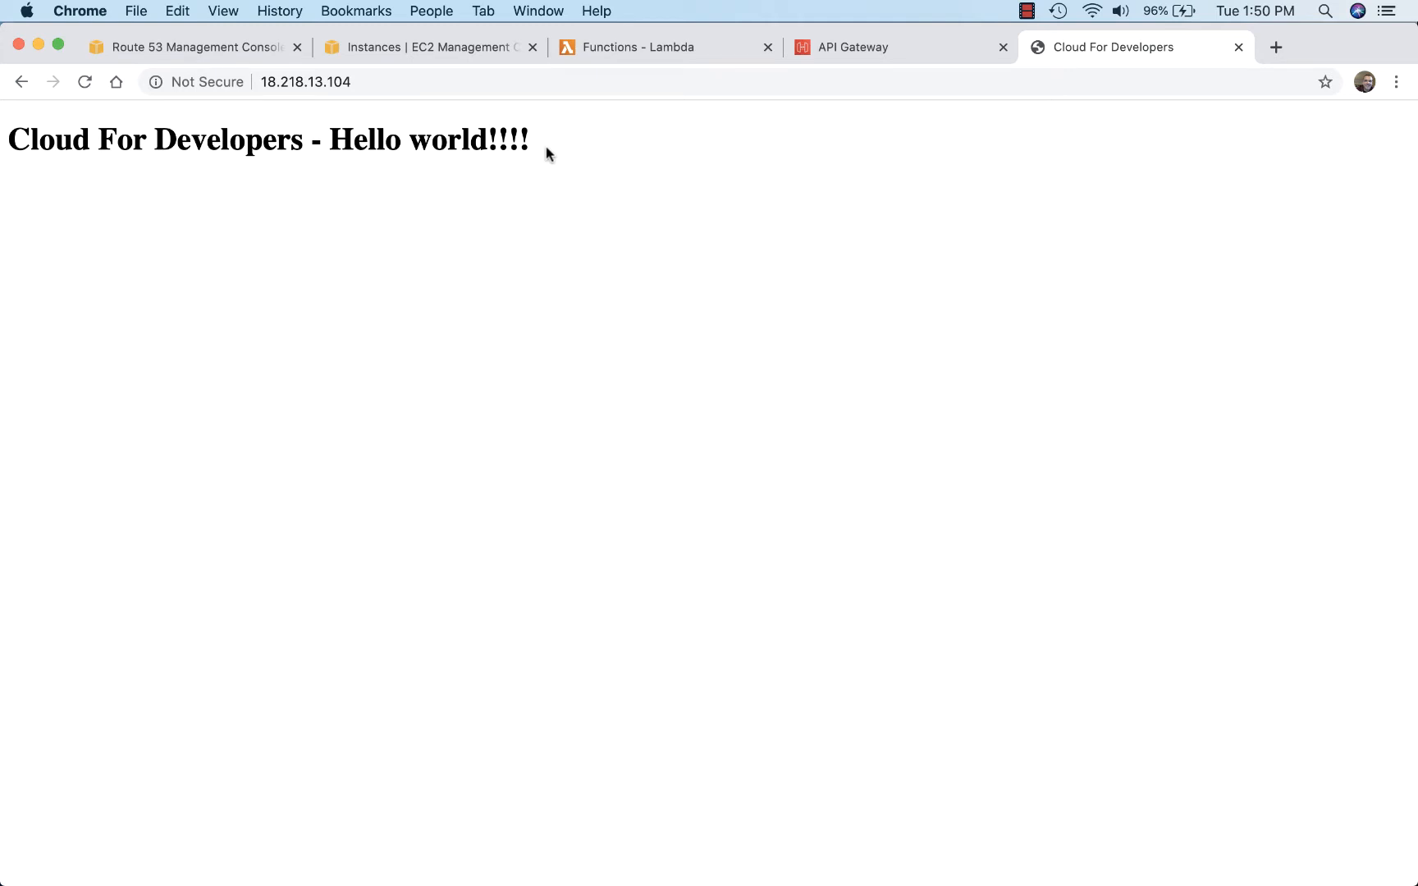
Step: Change the domain's A record in Route 53 to a non-alias record with the value 18.218.13.104 and save it
{"action": "left_click", "coordinate": [233, 48]}
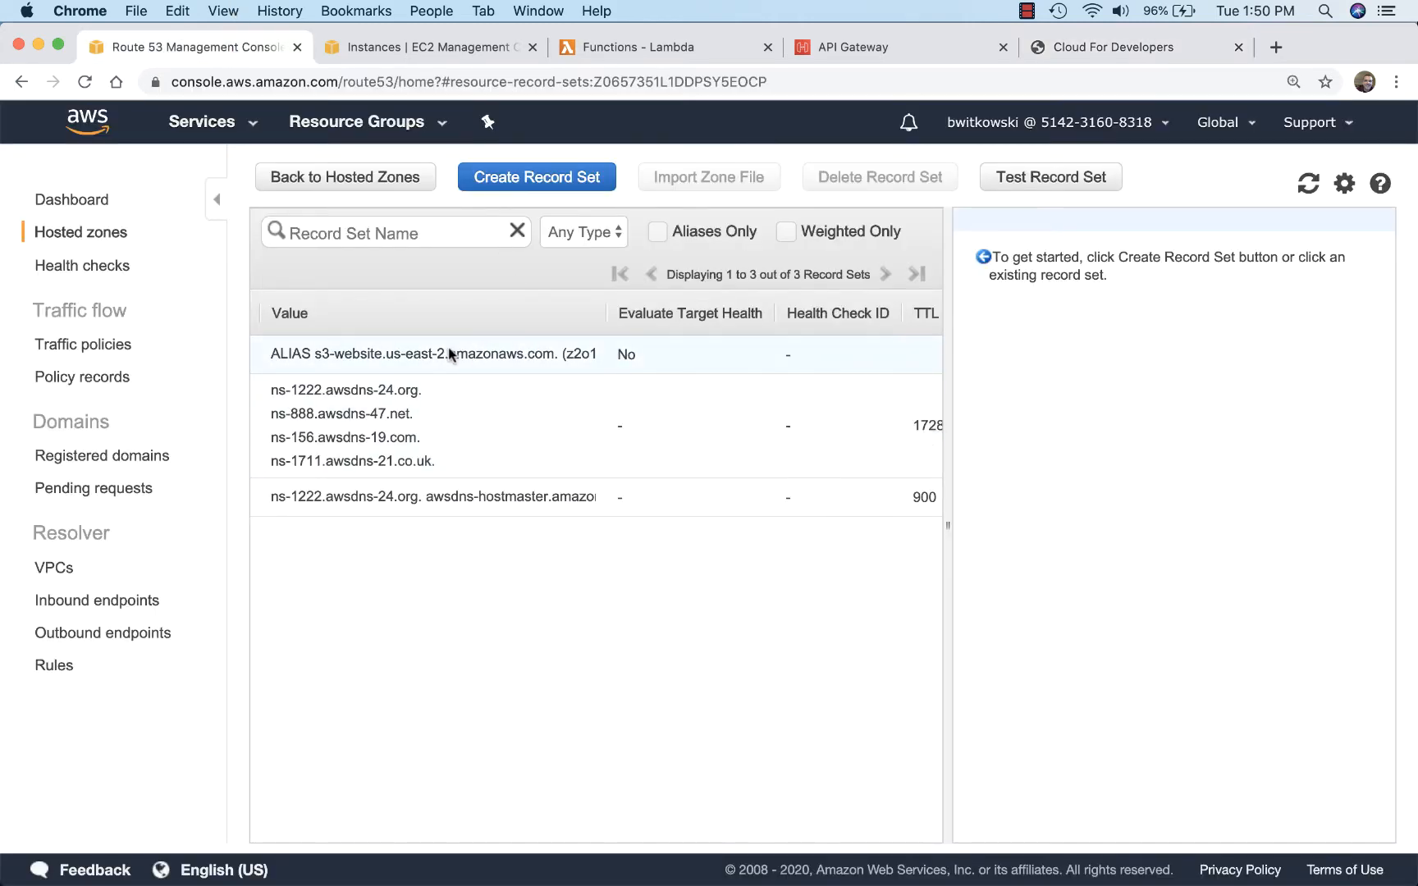
{"action": "left_click", "coordinate": [343, 354]}
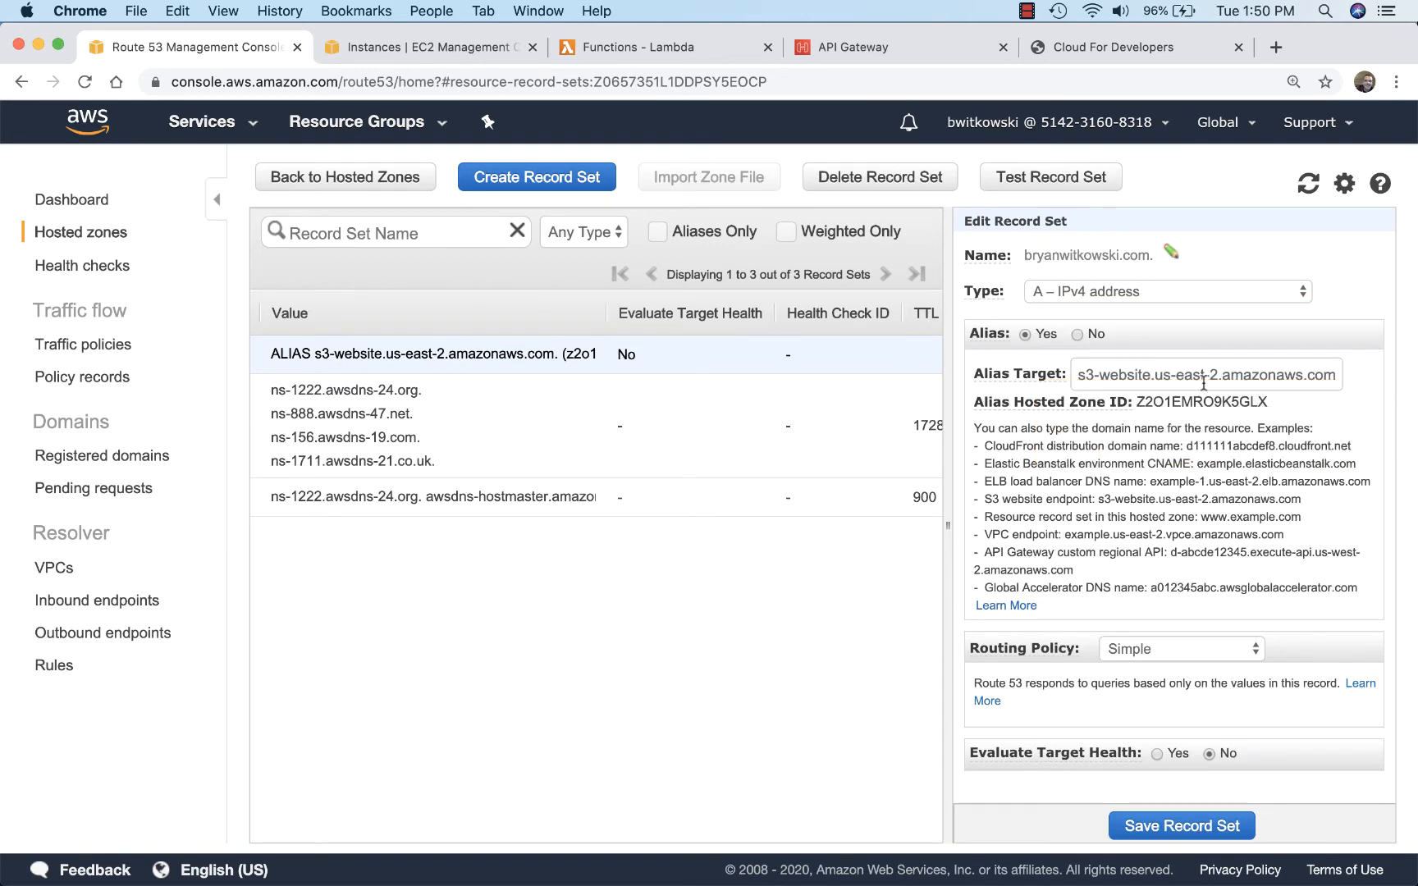
{"action": "left_click", "coordinate": [1076, 335]}
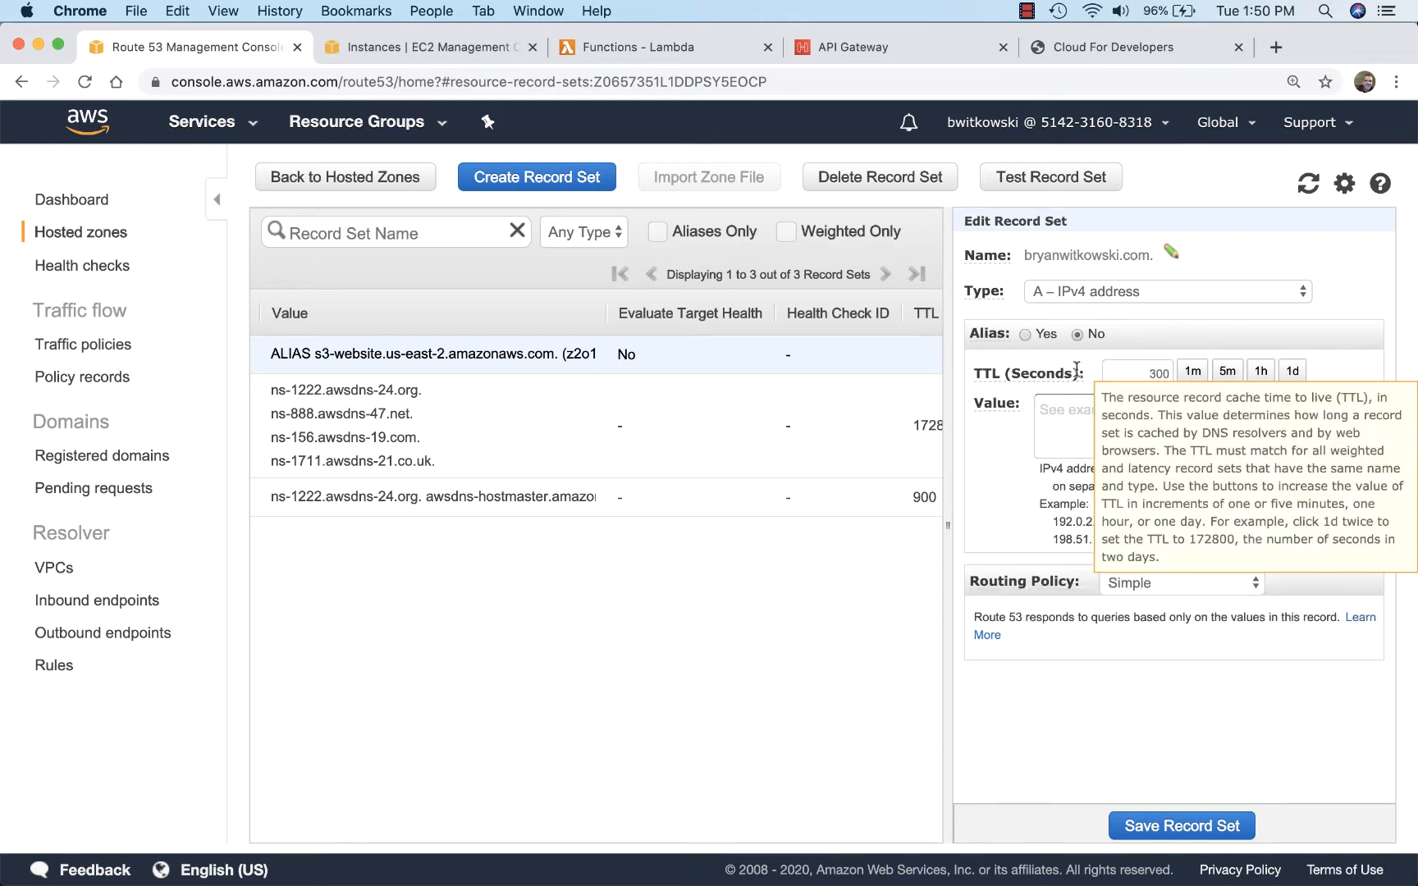
{"action": "left_click", "coordinate": [1060, 408]}
{"action": "key", "text": "super+v"}
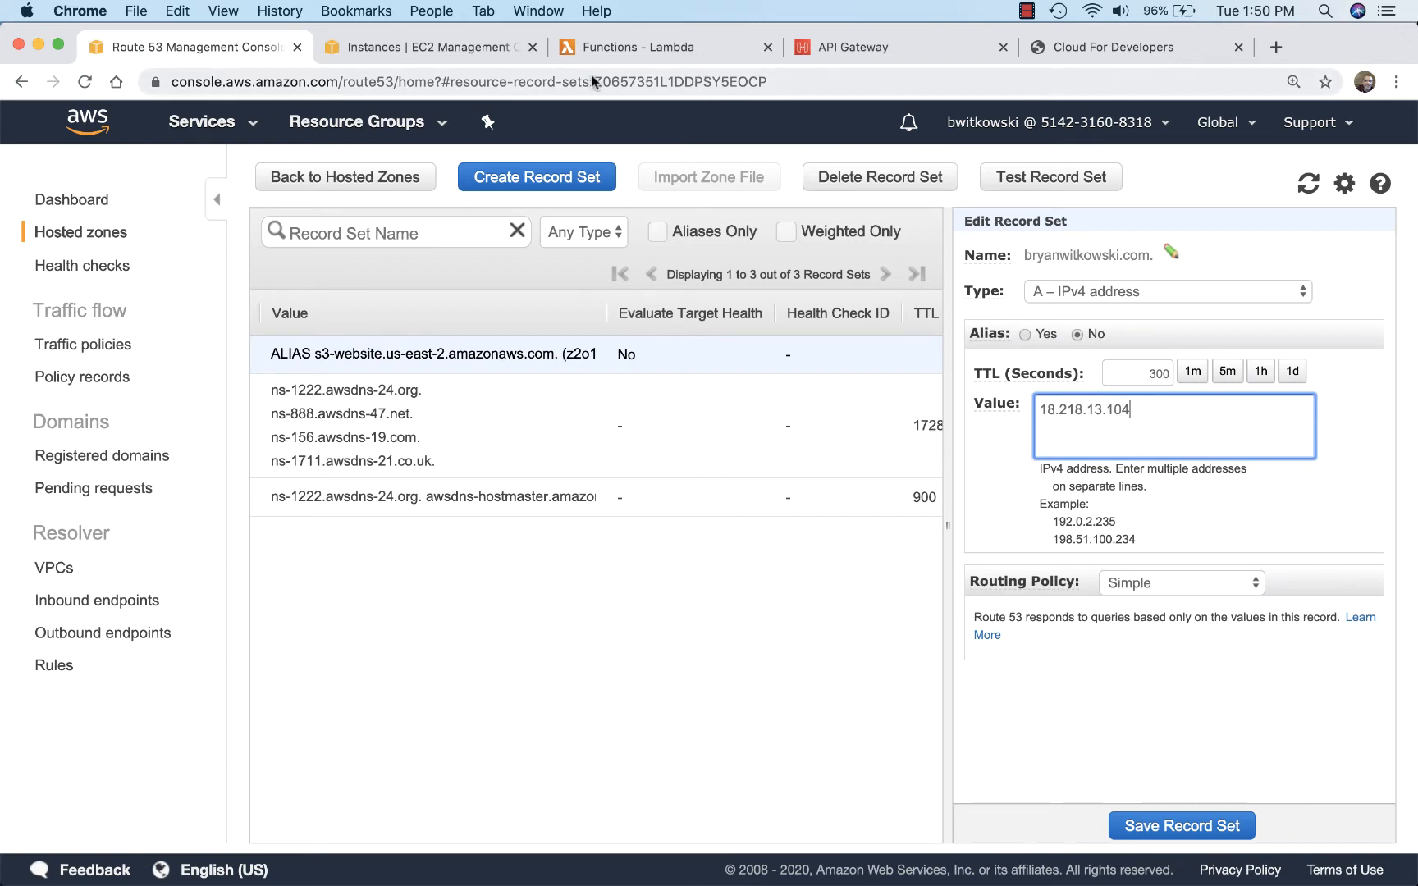
{"action": "left_click", "coordinate": [425, 51]}
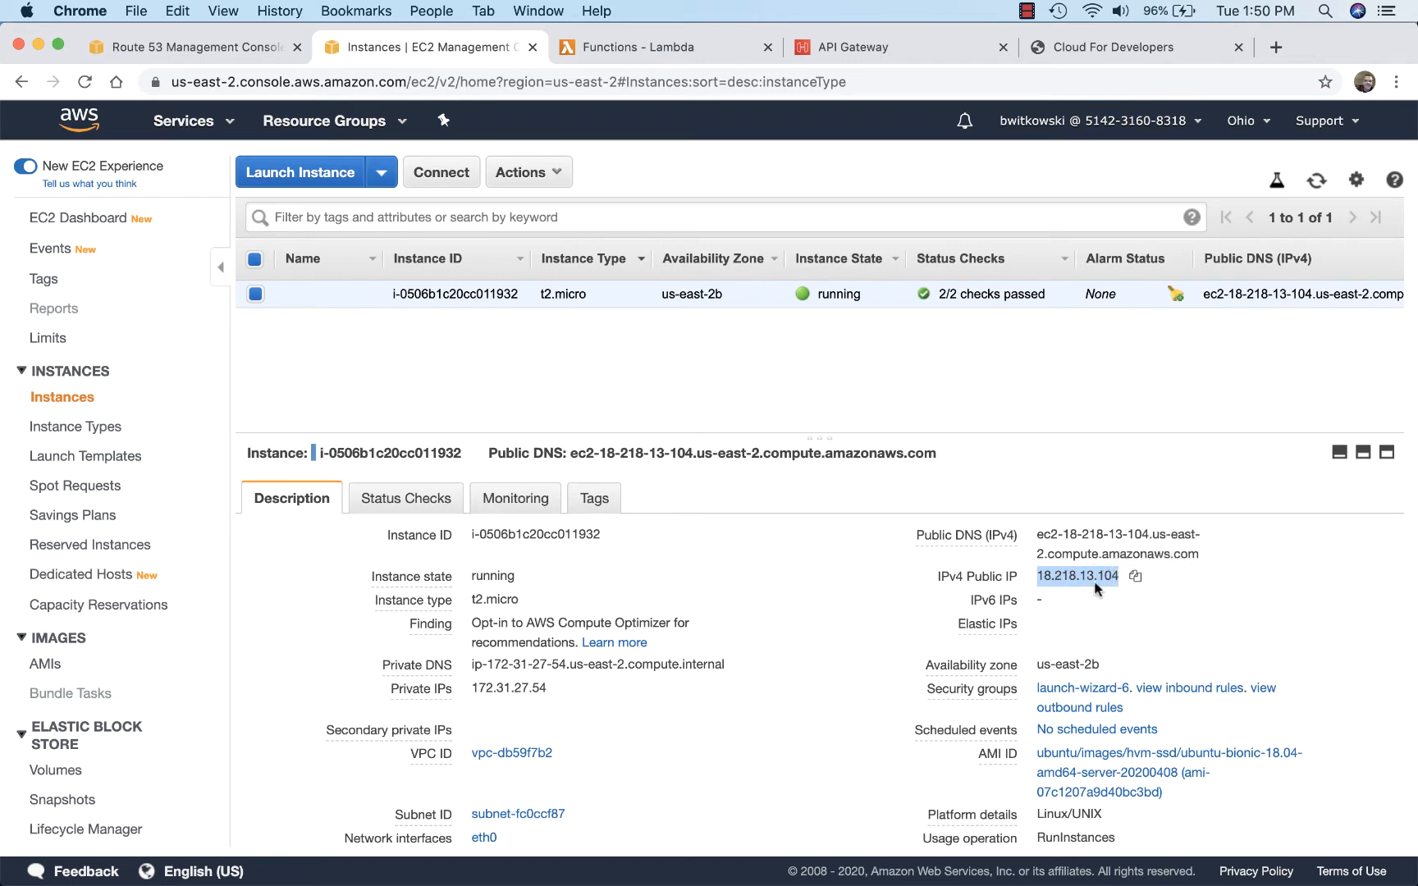
{"action": "scroll", "coordinate": [1096, 589], "scroll_direction": "down", "scroll_amount": 1}
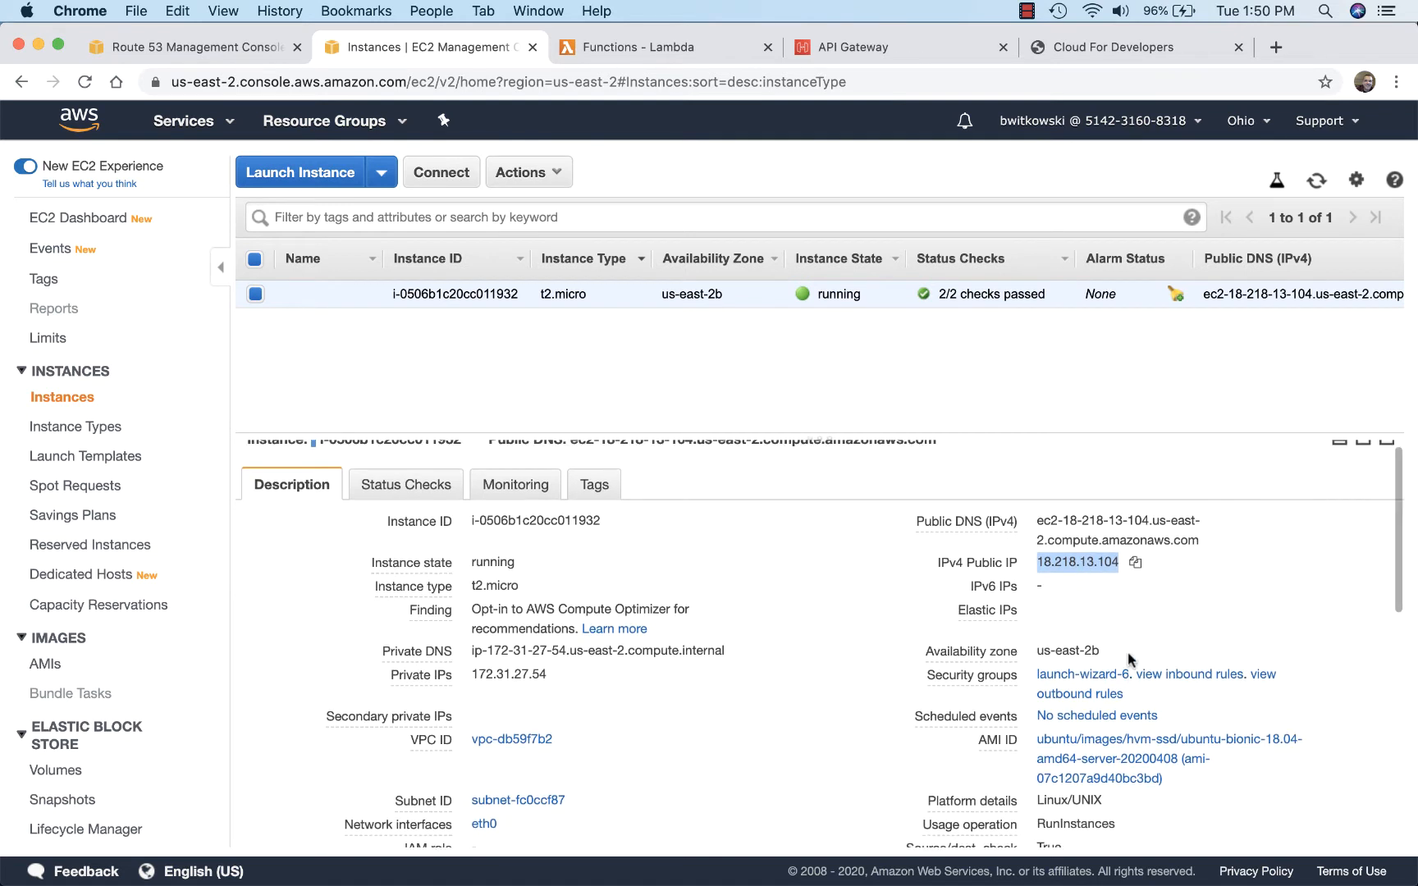
{"action": "left_click", "coordinate": [1188, 673]}
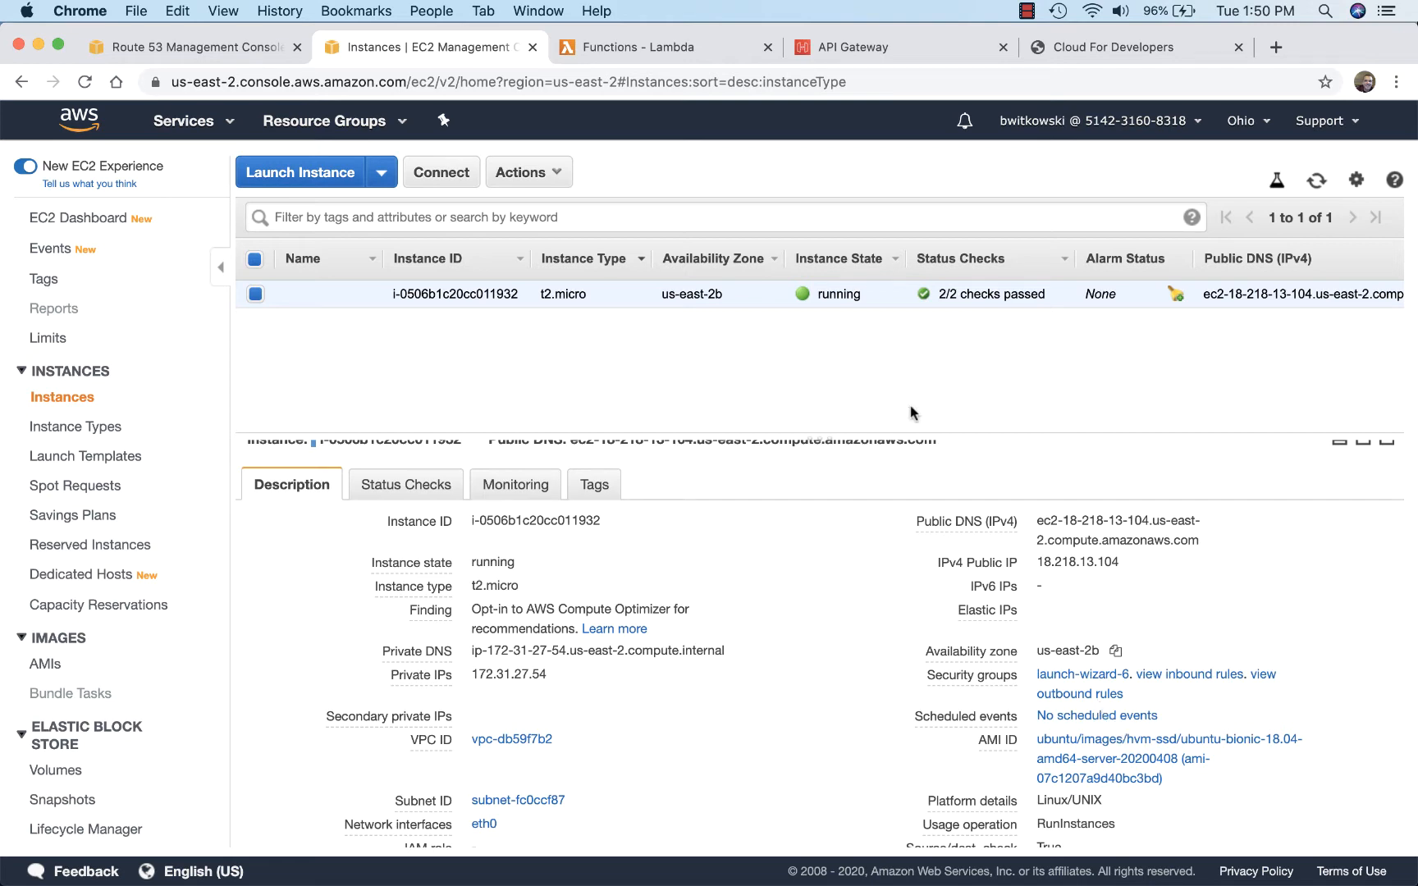
{"action": "left_click", "coordinate": [225, 47]}
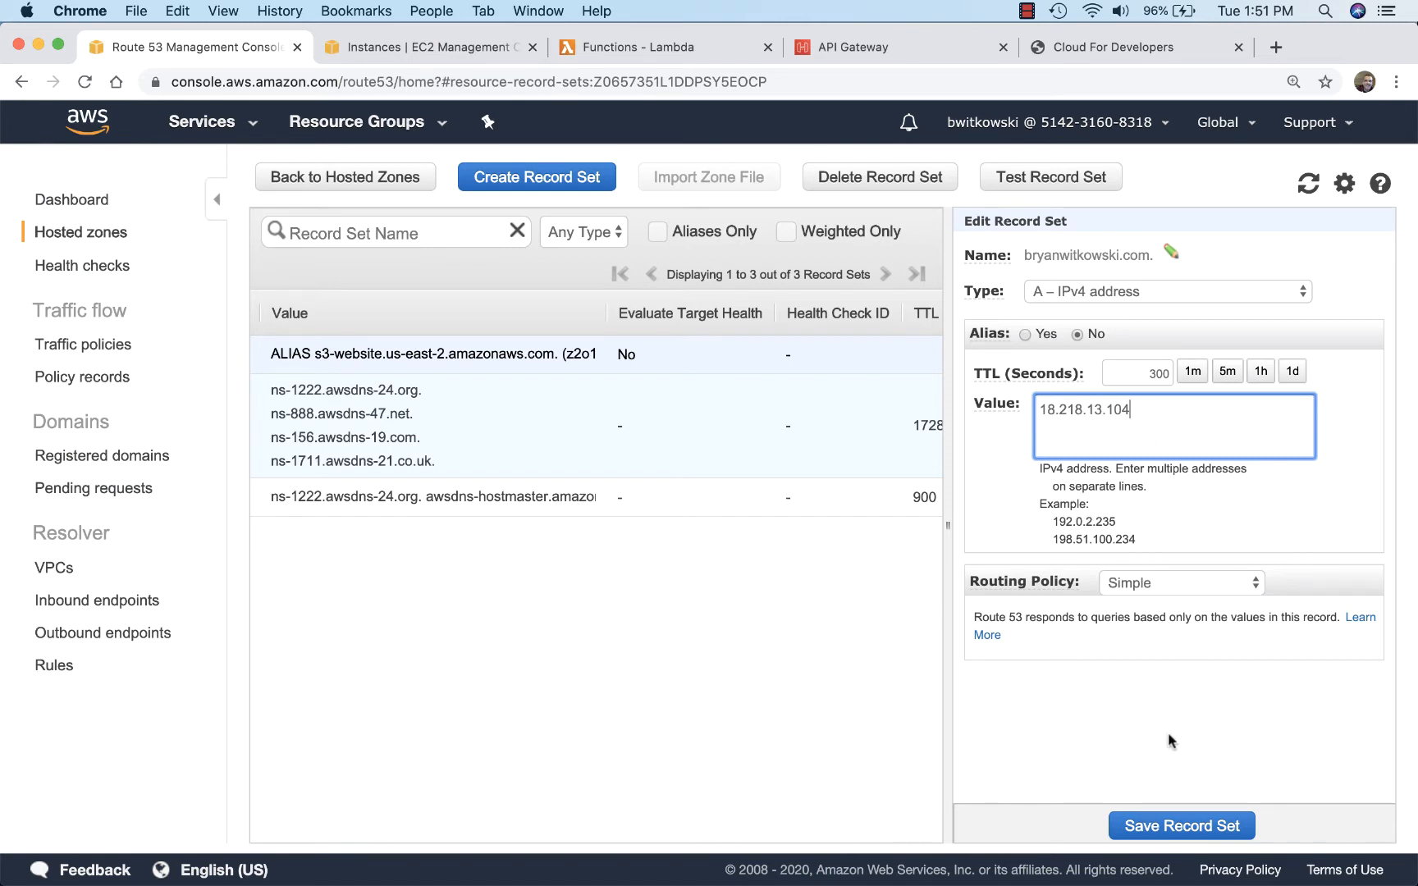
{"action": "left_click", "coordinate": [1153, 824]}
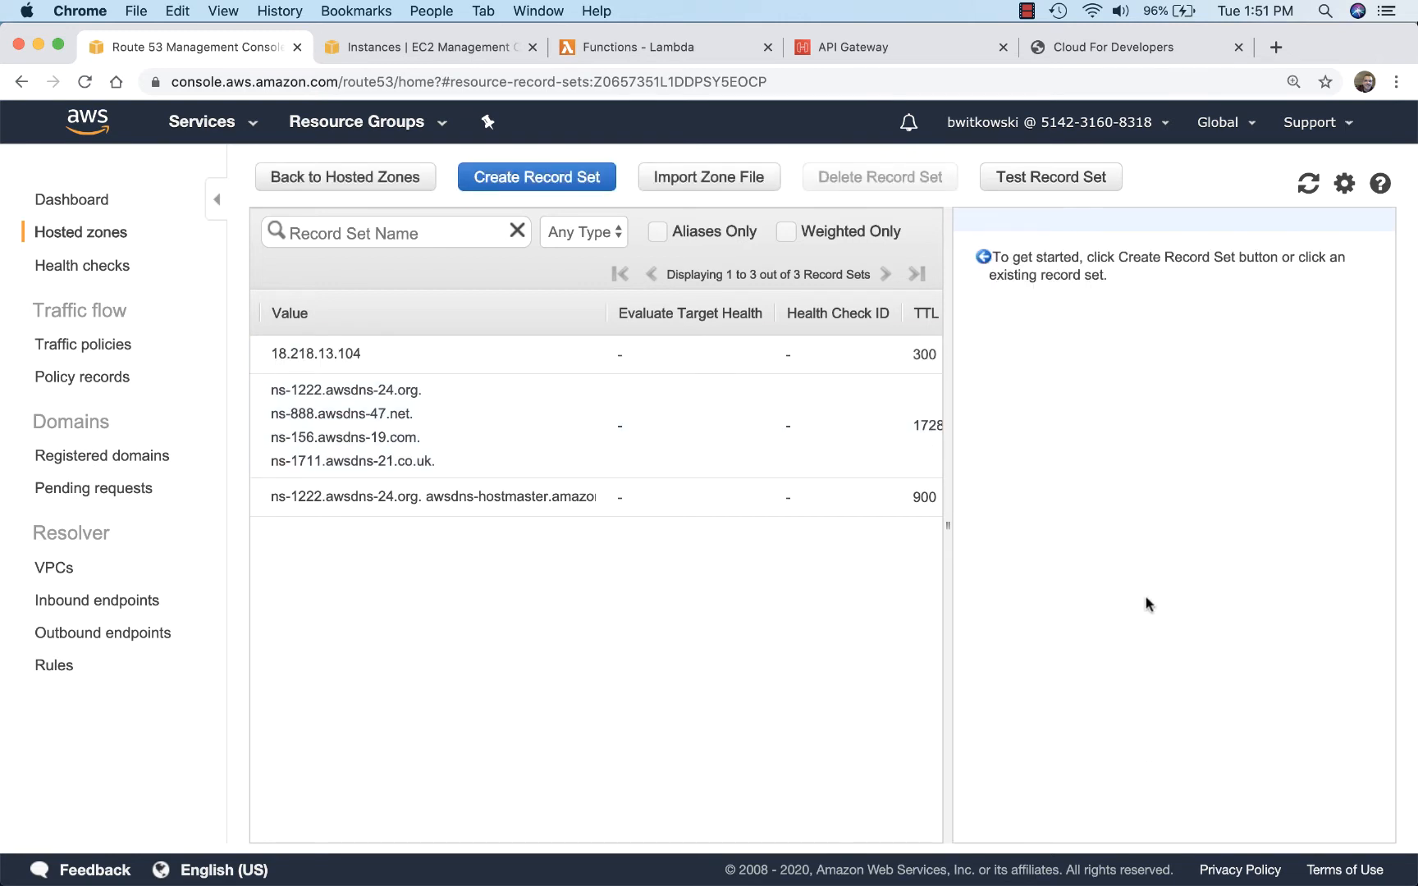
Step: Load the custom domain in the tab showing the EC2 site to check which page it serves
{"action": "left_click", "coordinate": [1115, 47]}
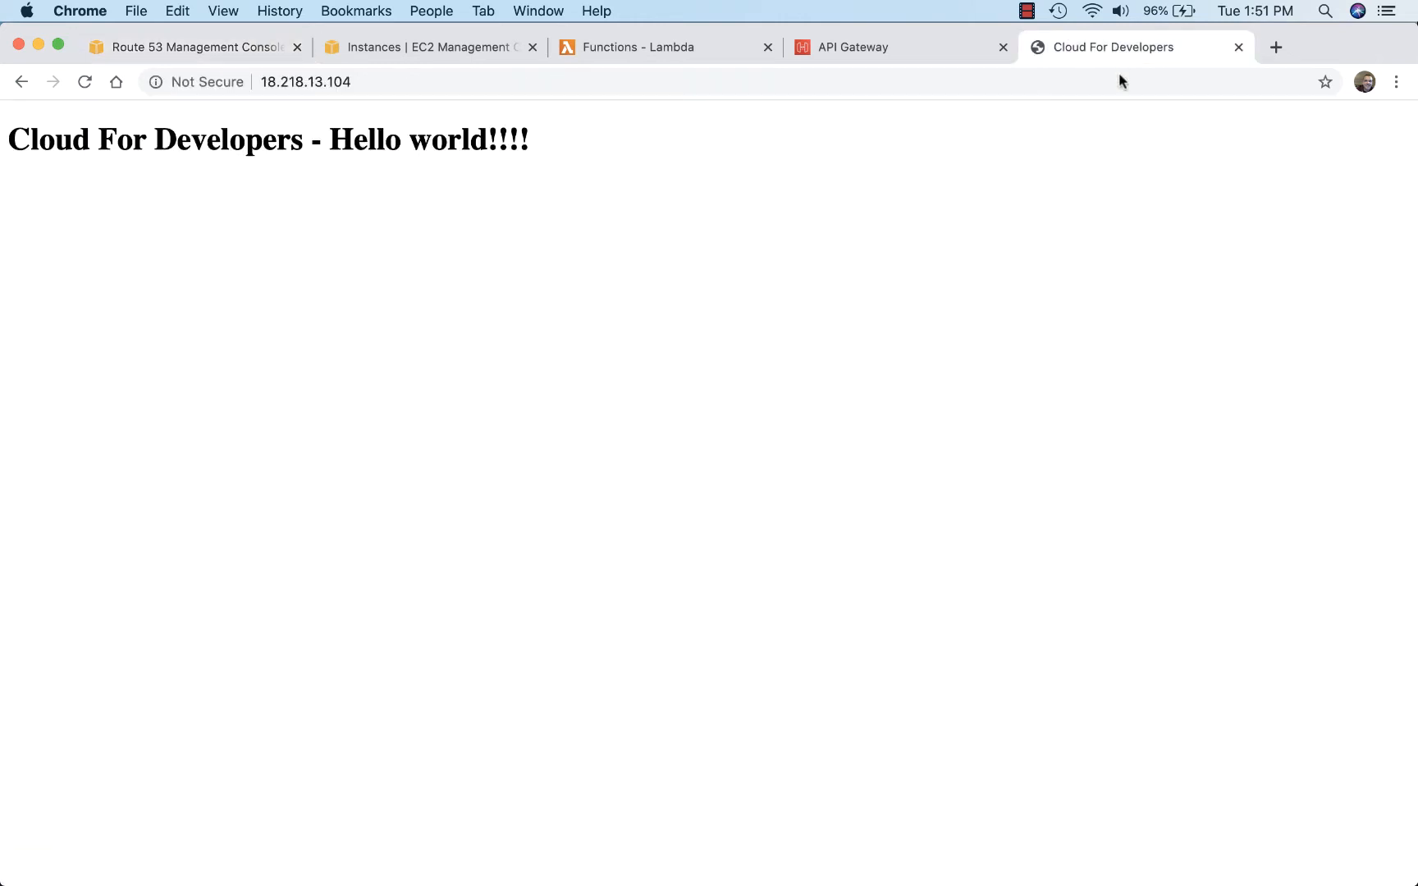
{"action": "left_click", "coordinate": [543, 85]}
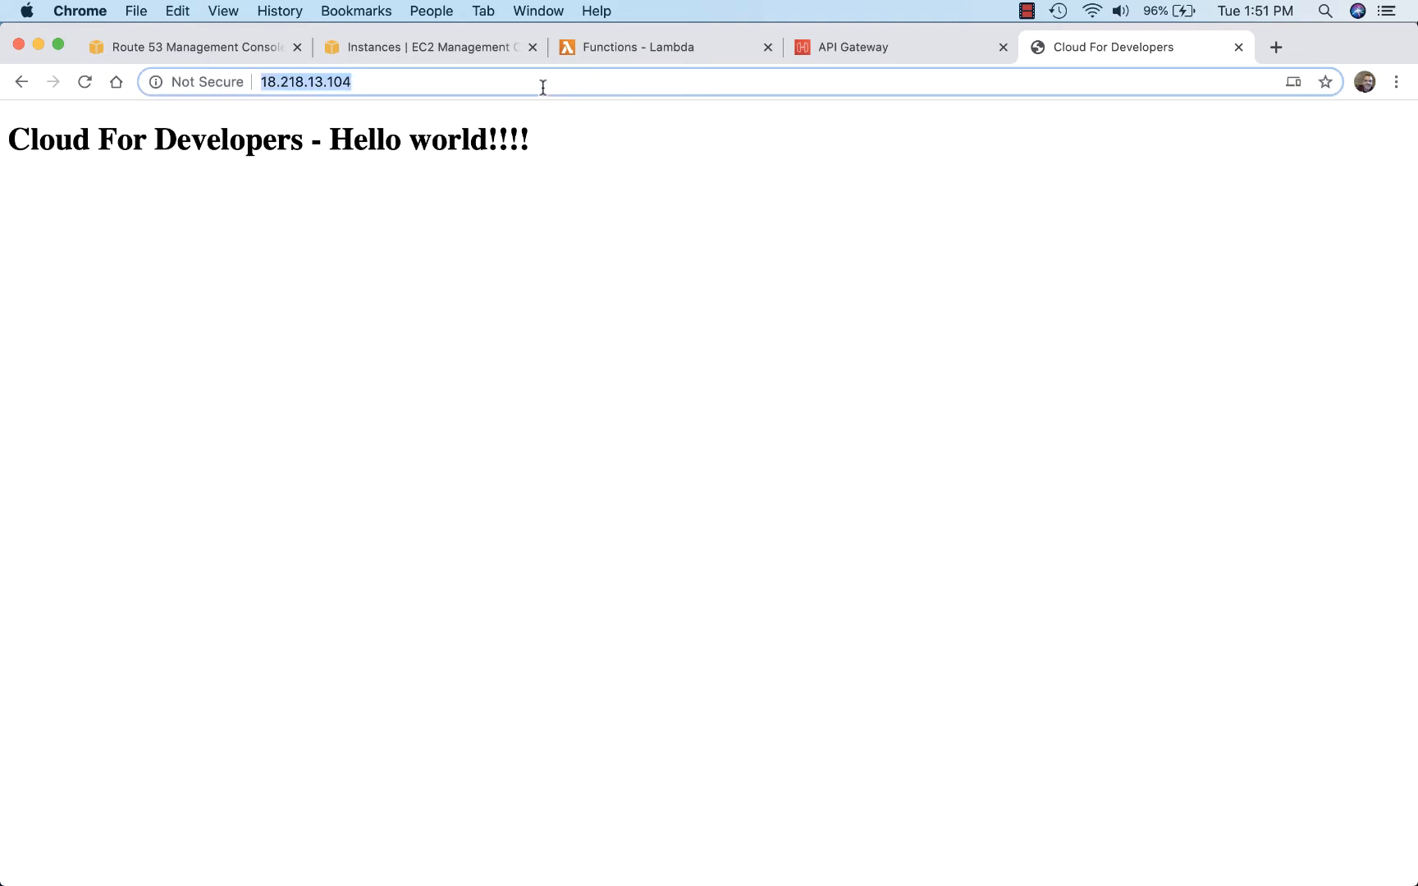
{"action": "type", "text": "bryanw"}
{"action": "key", "text": "Return"}
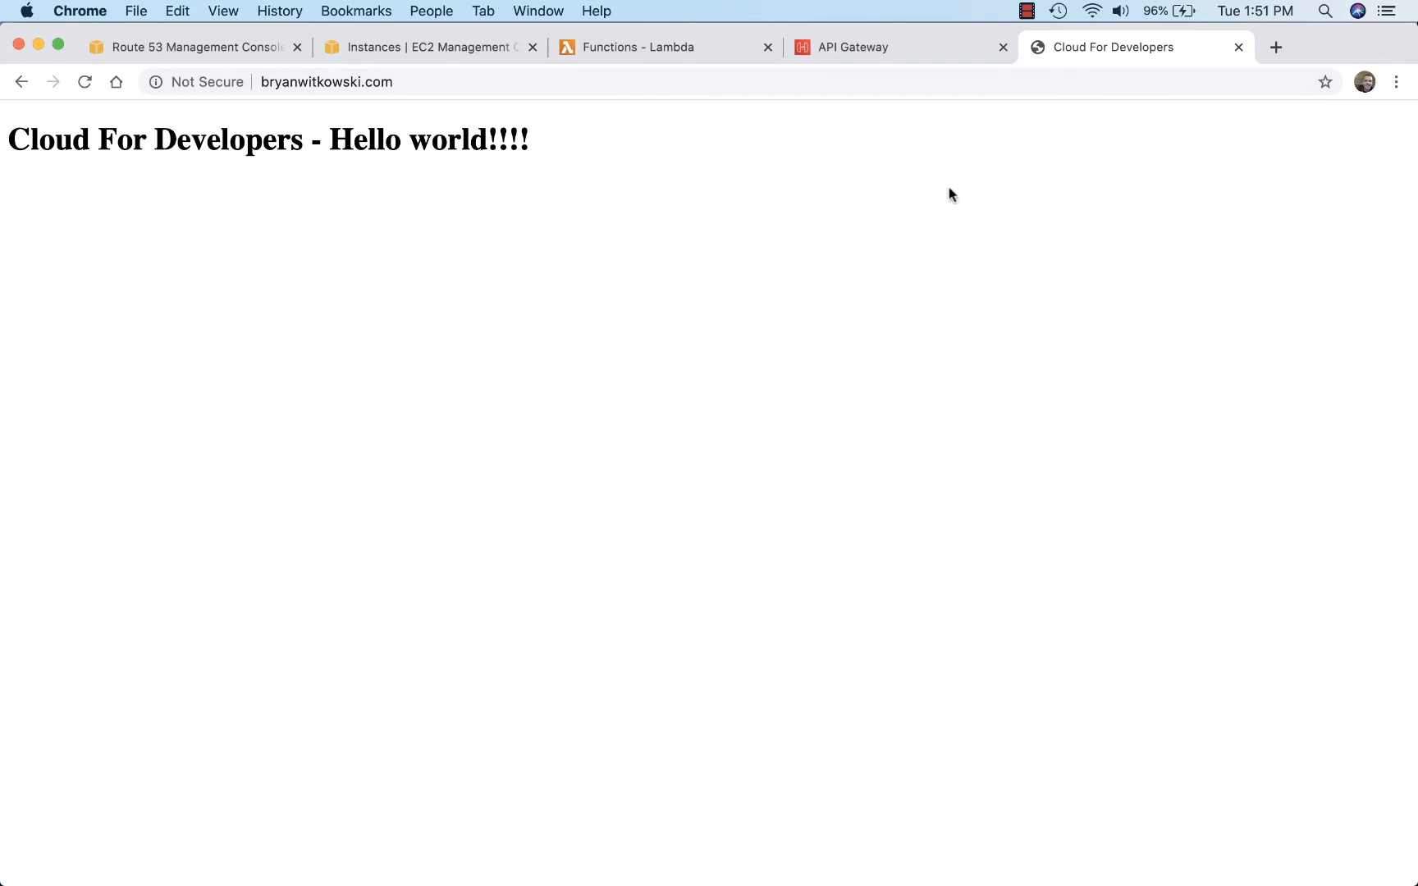
Step: Switch to Atom, change the title in index.html to "Cloud For Developers - EC2", and save the file
{"action": "key", "text": "super+Tab"}
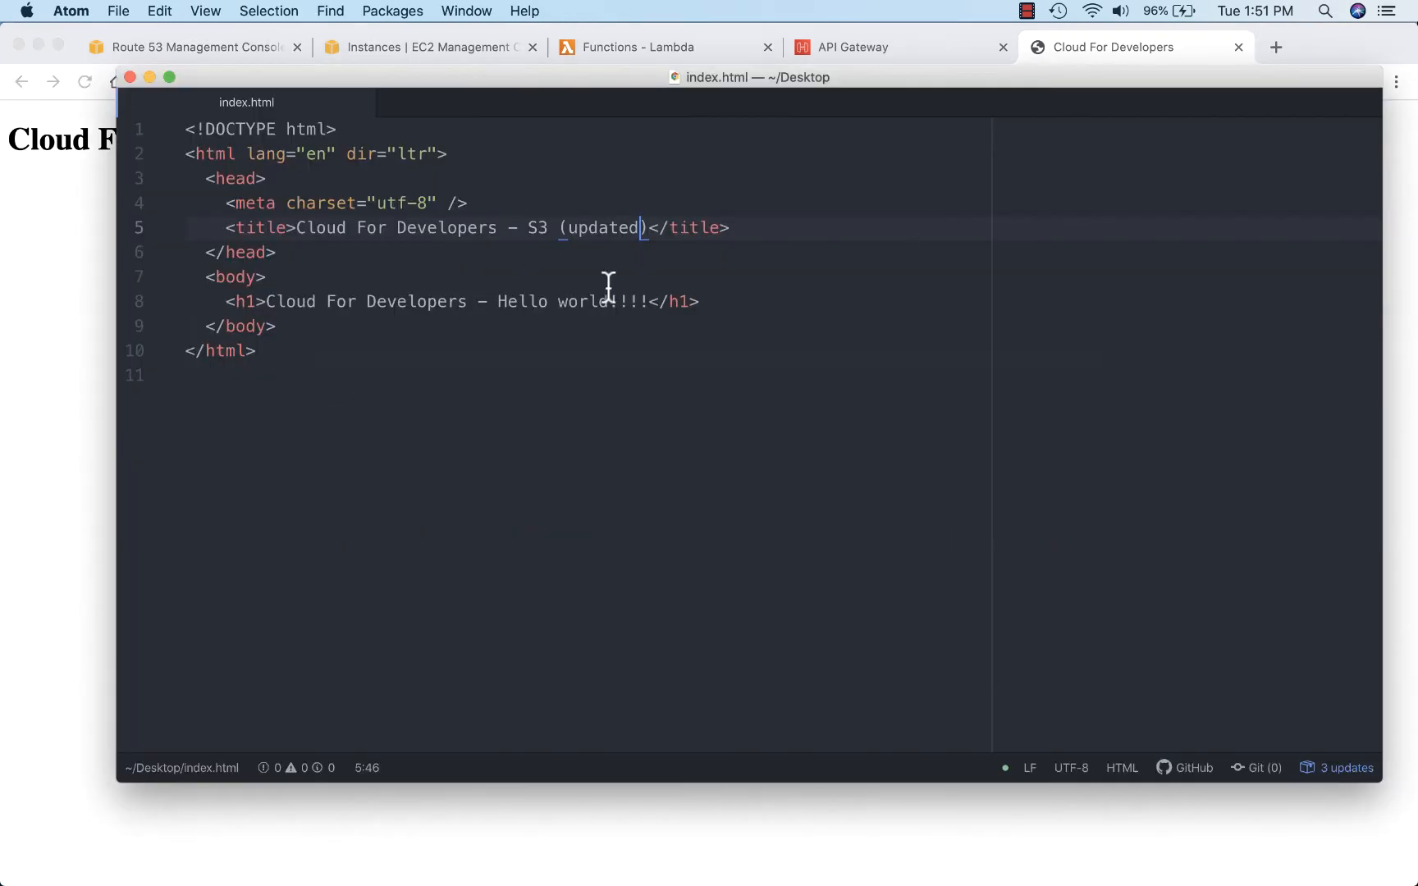
{"action": "left_click_drag", "start_coordinate": [528, 230], "coordinate": [643, 222]}
{"action": "type", "text": "EC"}
{"action": "type", "text": "2"}
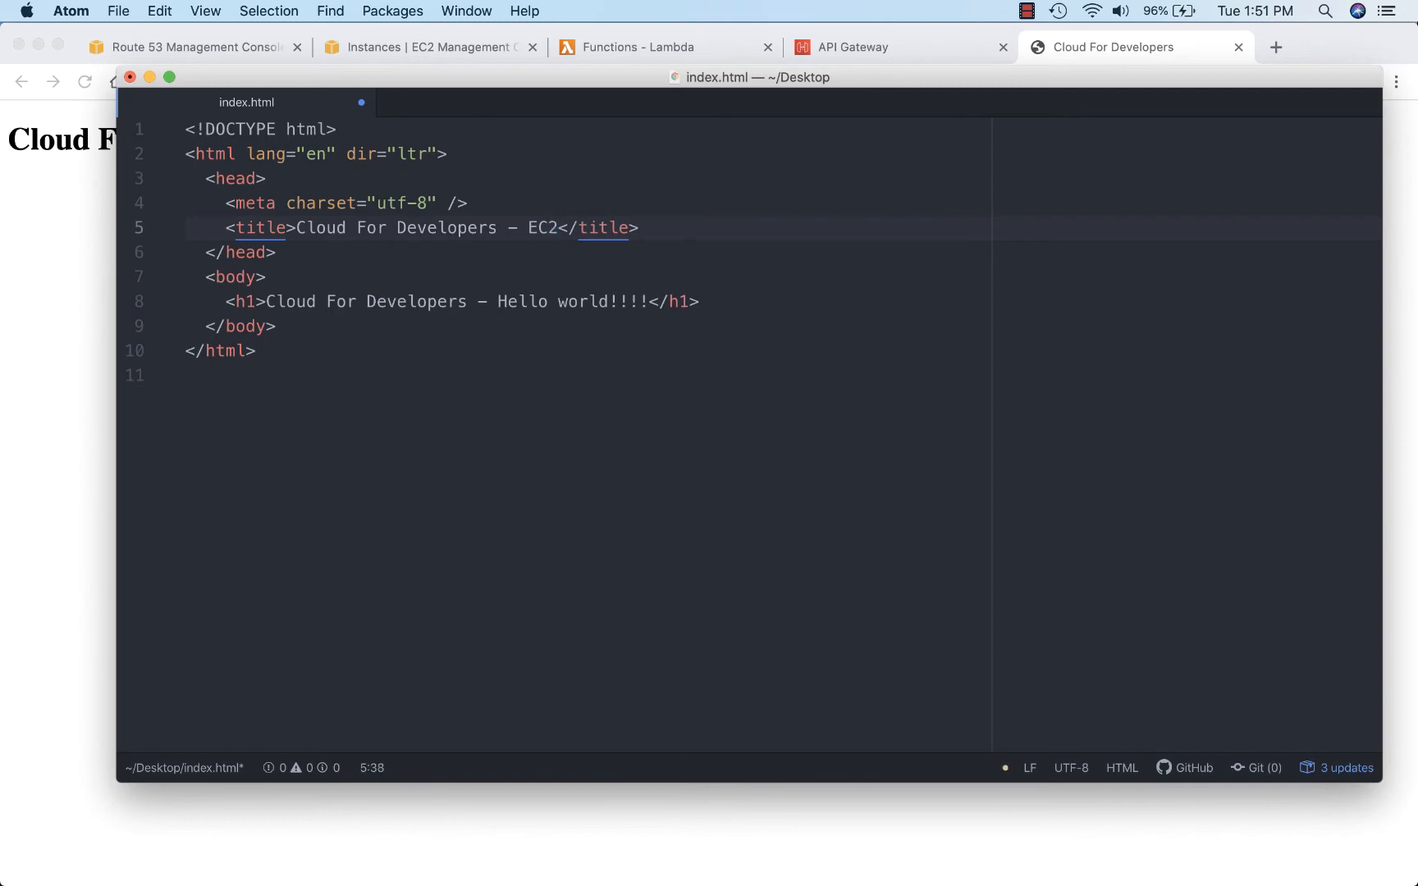
{"action": "key", "text": "super+s"}
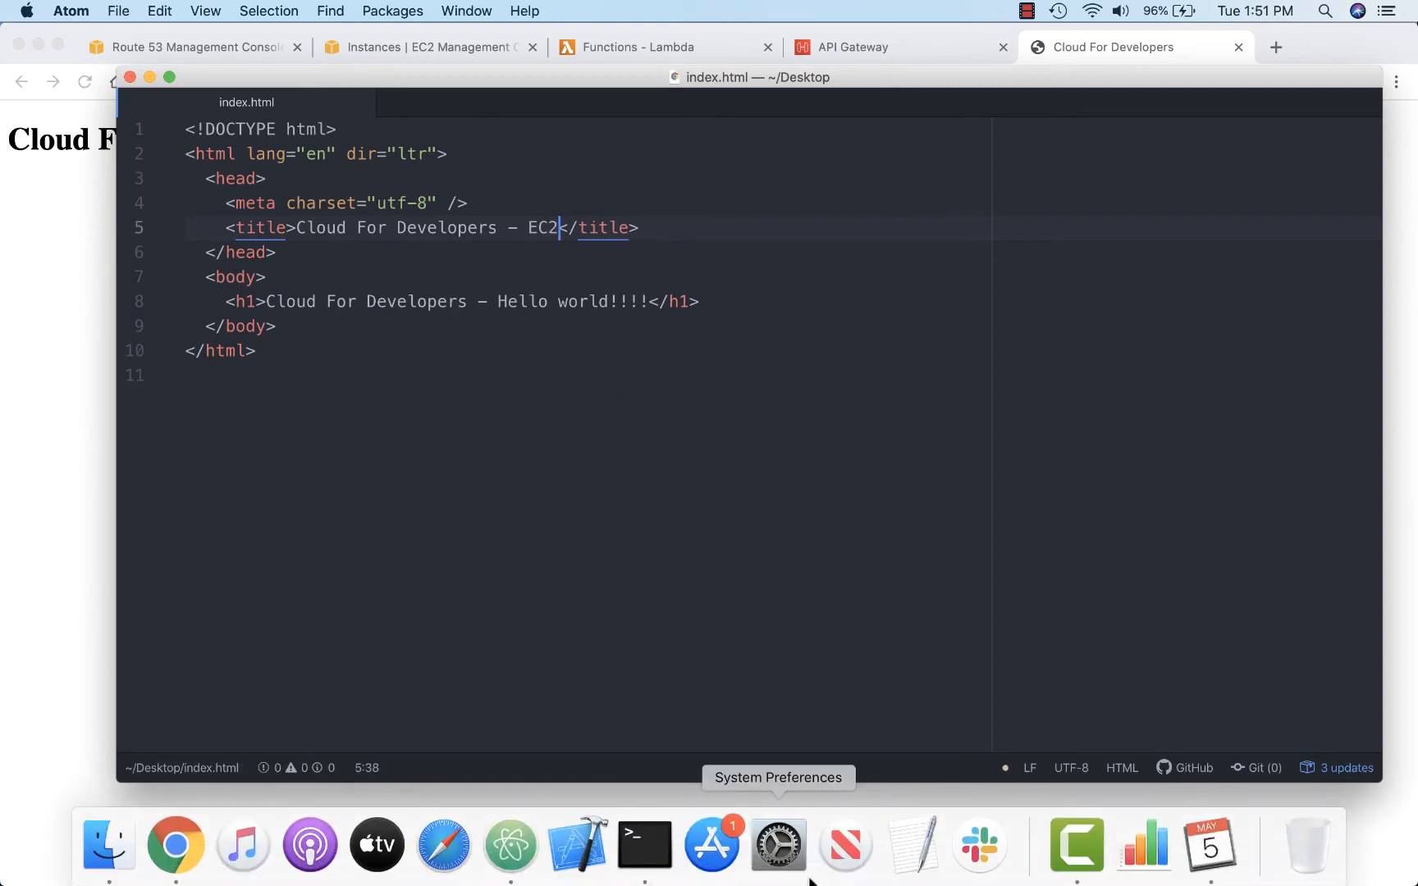
Step: Switch to Terminal and clear its earlier output
{"action": "left_click", "coordinate": [646, 830]}
{"action": "type", "text": "clear"}
{"action": "key", "text": "Return"}
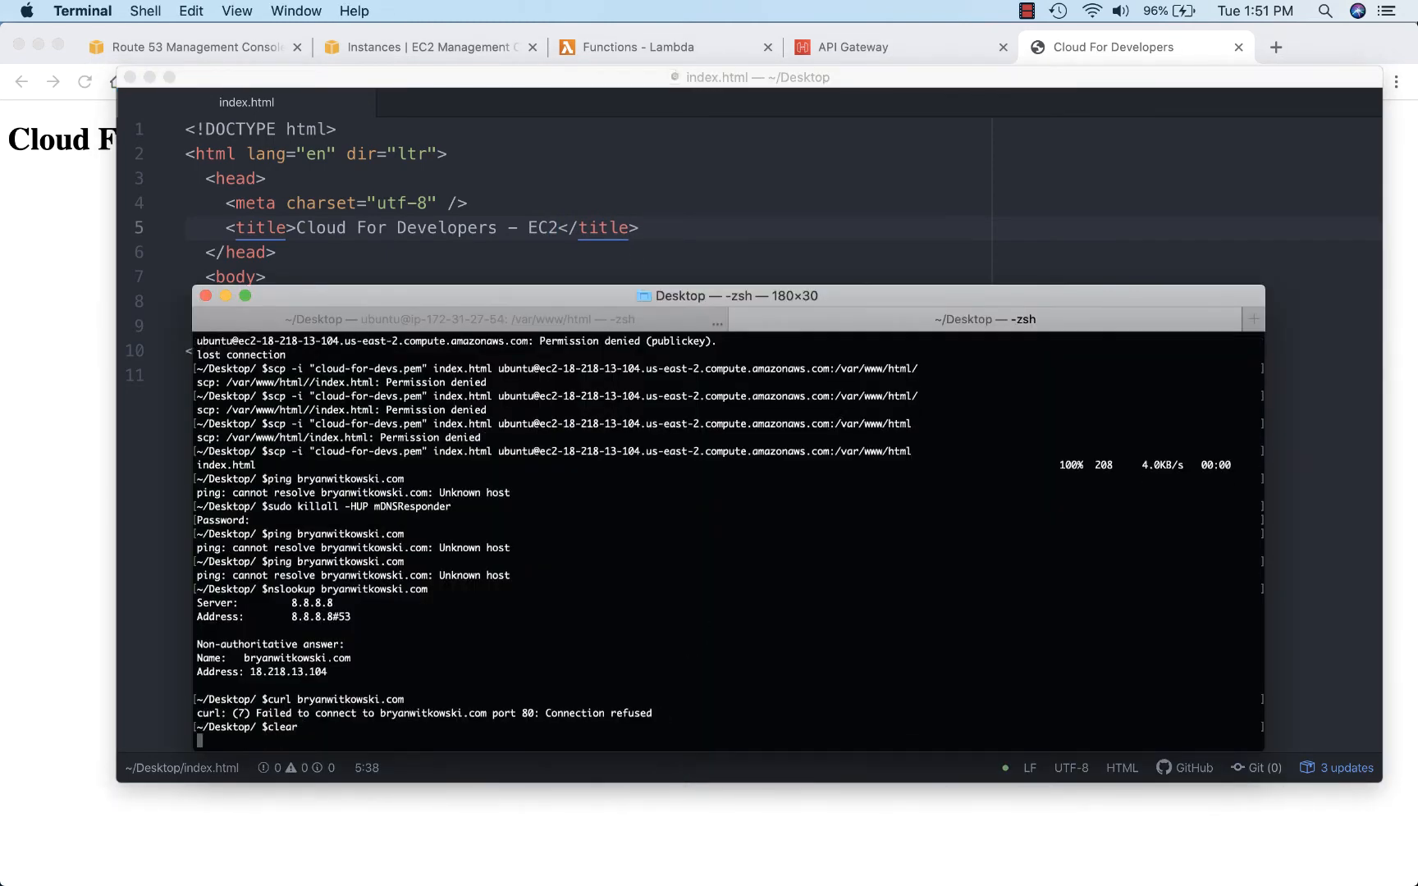
Step: Begin an scp command that uses the key file "cloud-for-devs.pem", checking the Desktop folder for the file's name
{"action": "type", "text": "scp"}
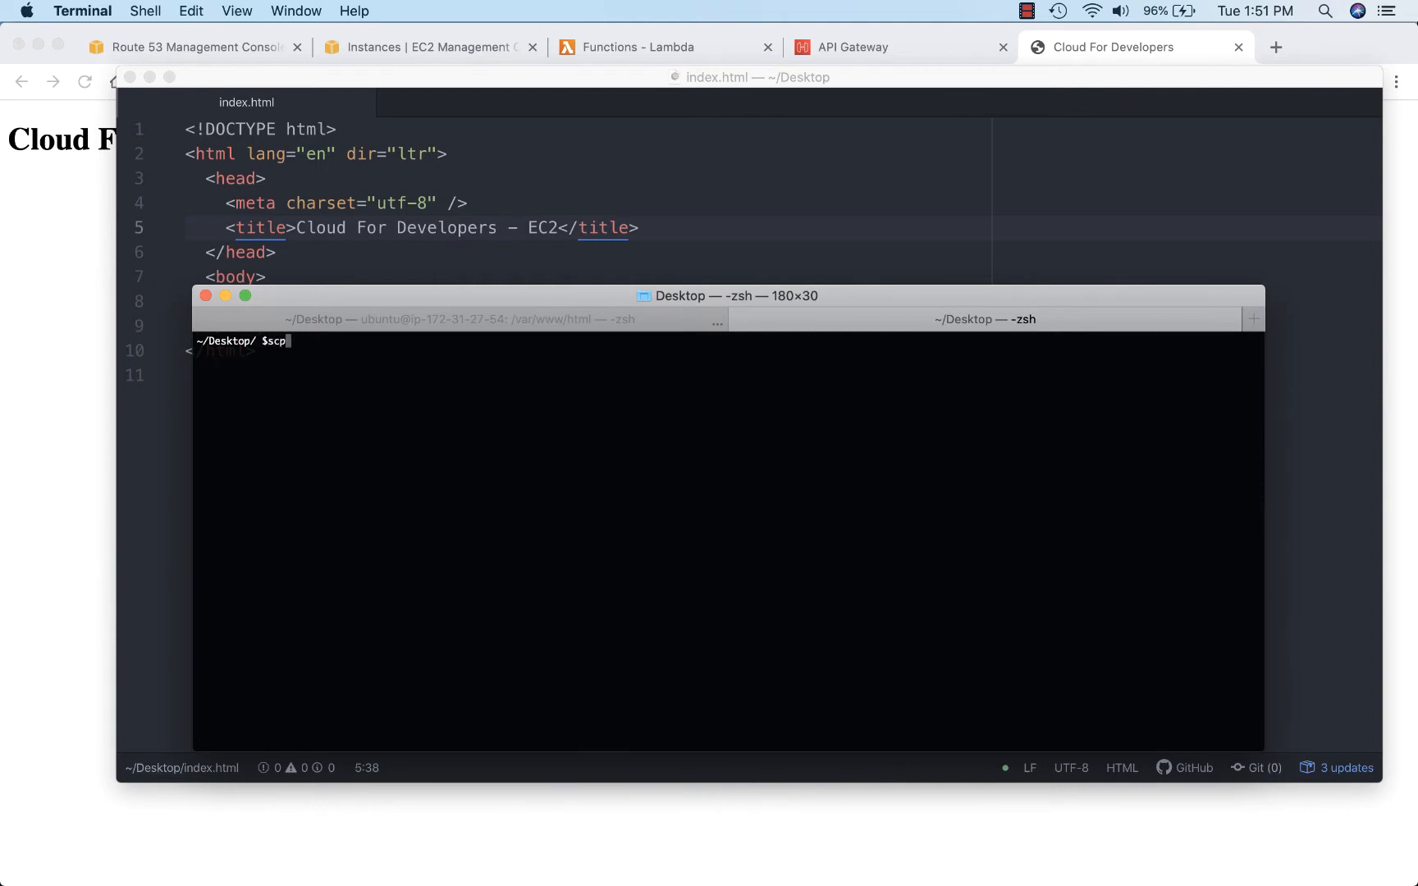
{"action": "type", "text": " 0"}
{"action": "key", "text": "BackSpace"}
{"action": "type", "text": "-i \""}
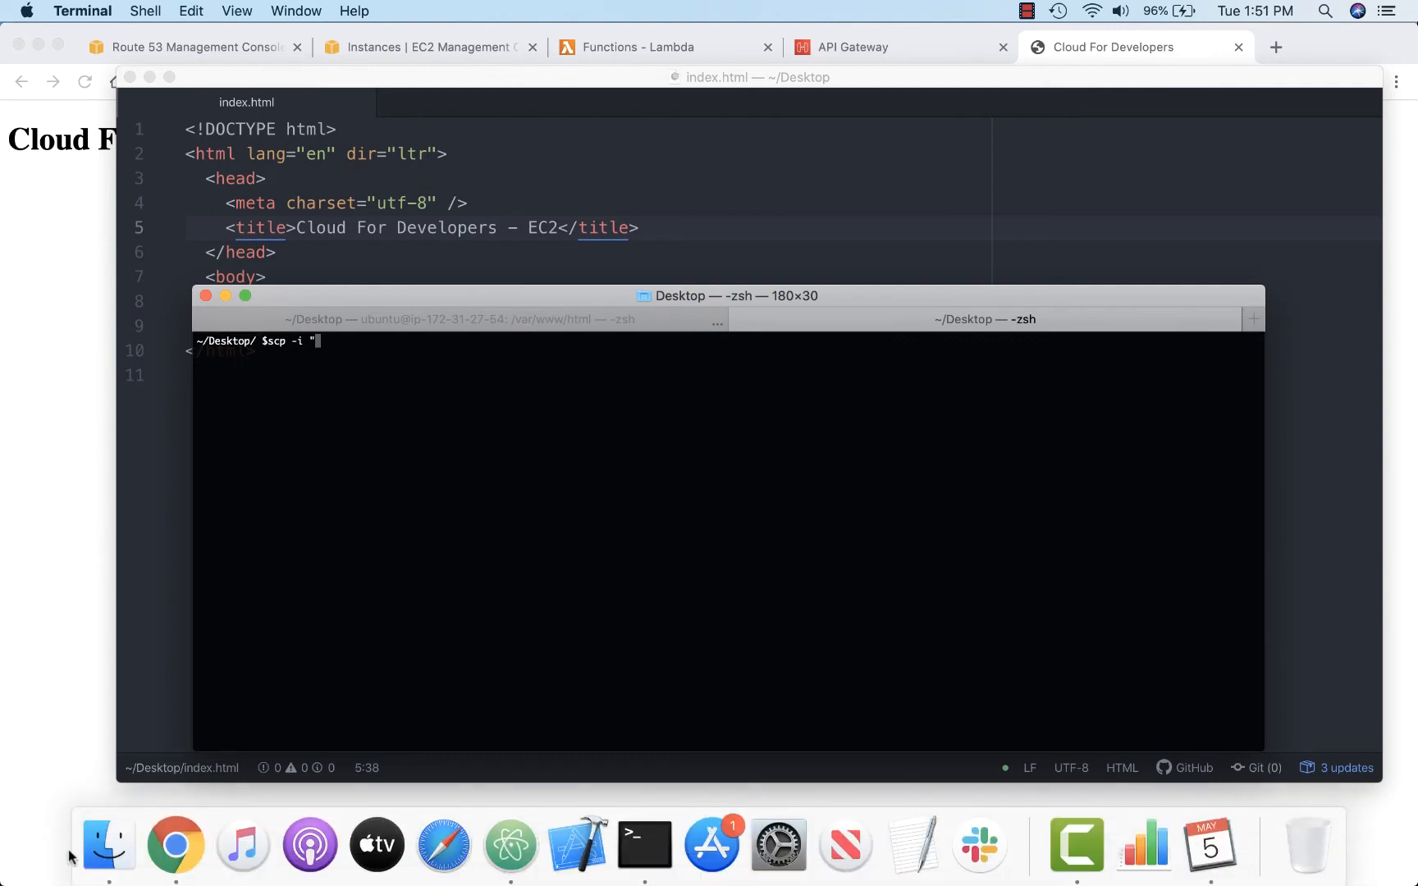
{"action": "left_click", "coordinate": [109, 853]}
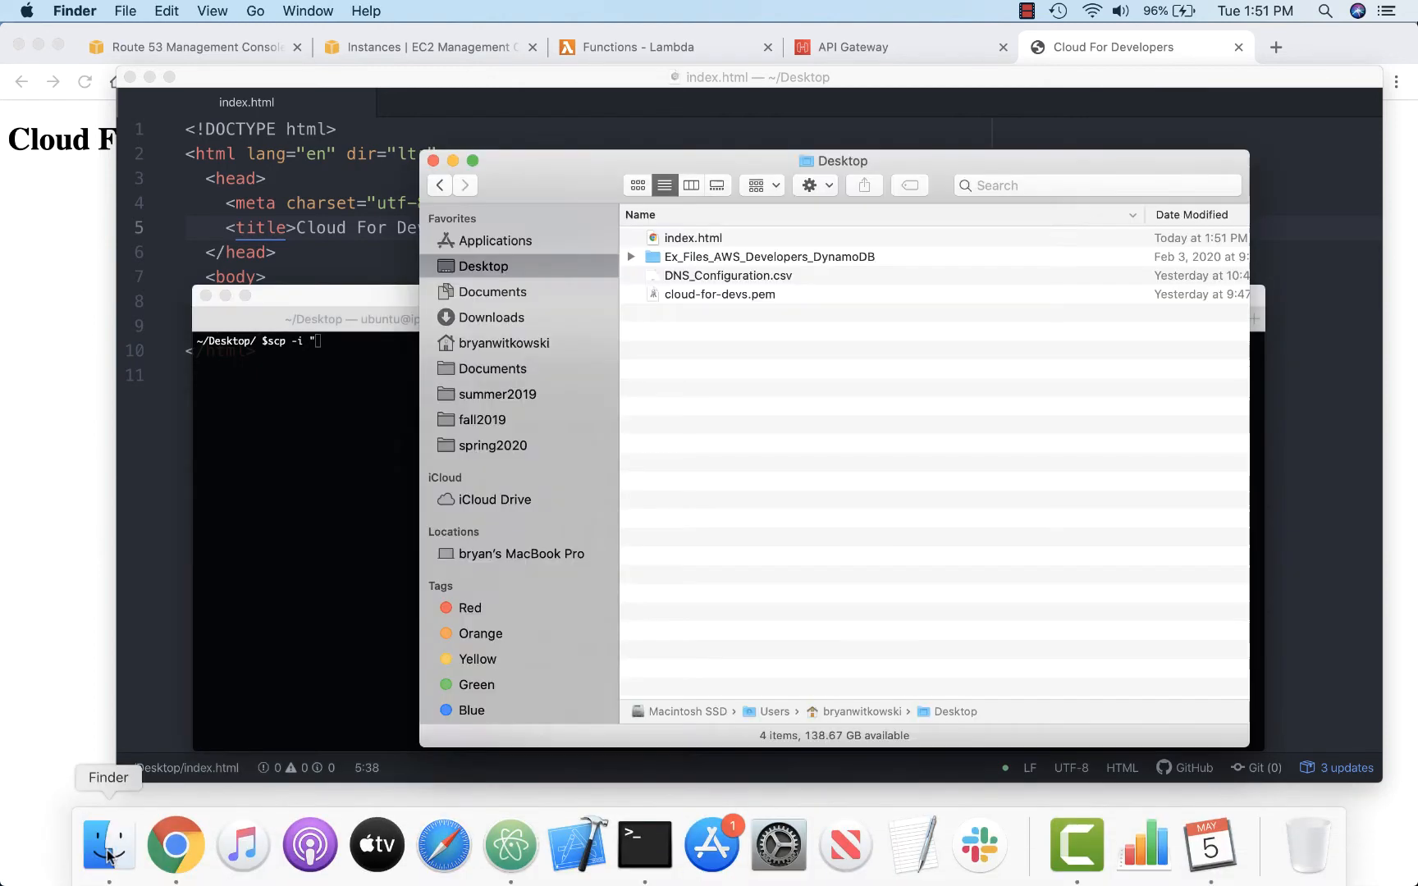
{"action": "left_click", "coordinate": [351, 367]}
{"action": "type", "text": "cloud"}
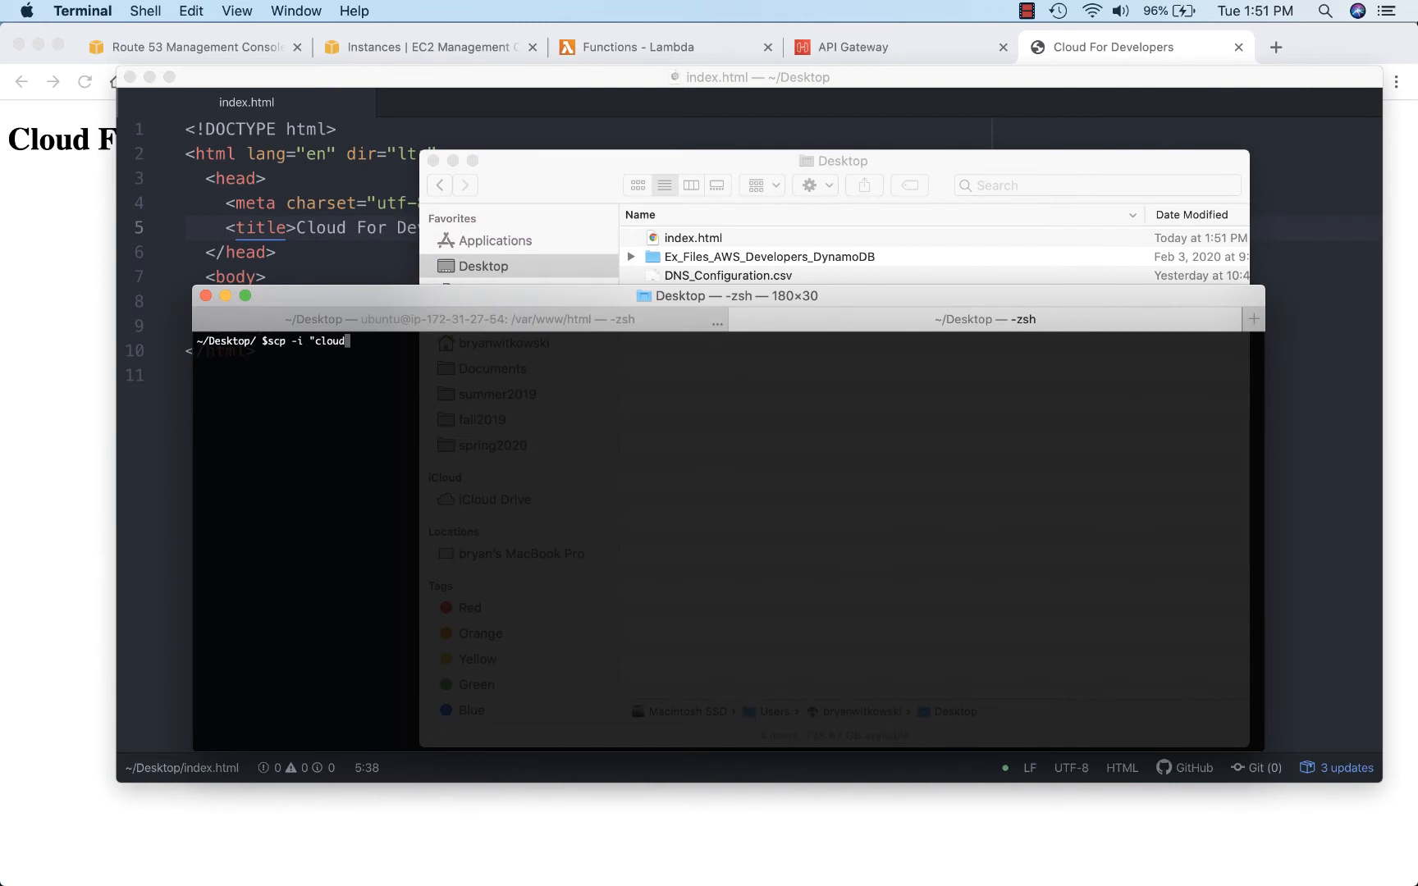
{"action": "key", "text": "Tab"}
Step: Complete the scp command to copy index.html as ubuntu to /var/www/html on the custom domain, run it, and accept the host key
{"action": "type", "text": "index.html ubunt"}
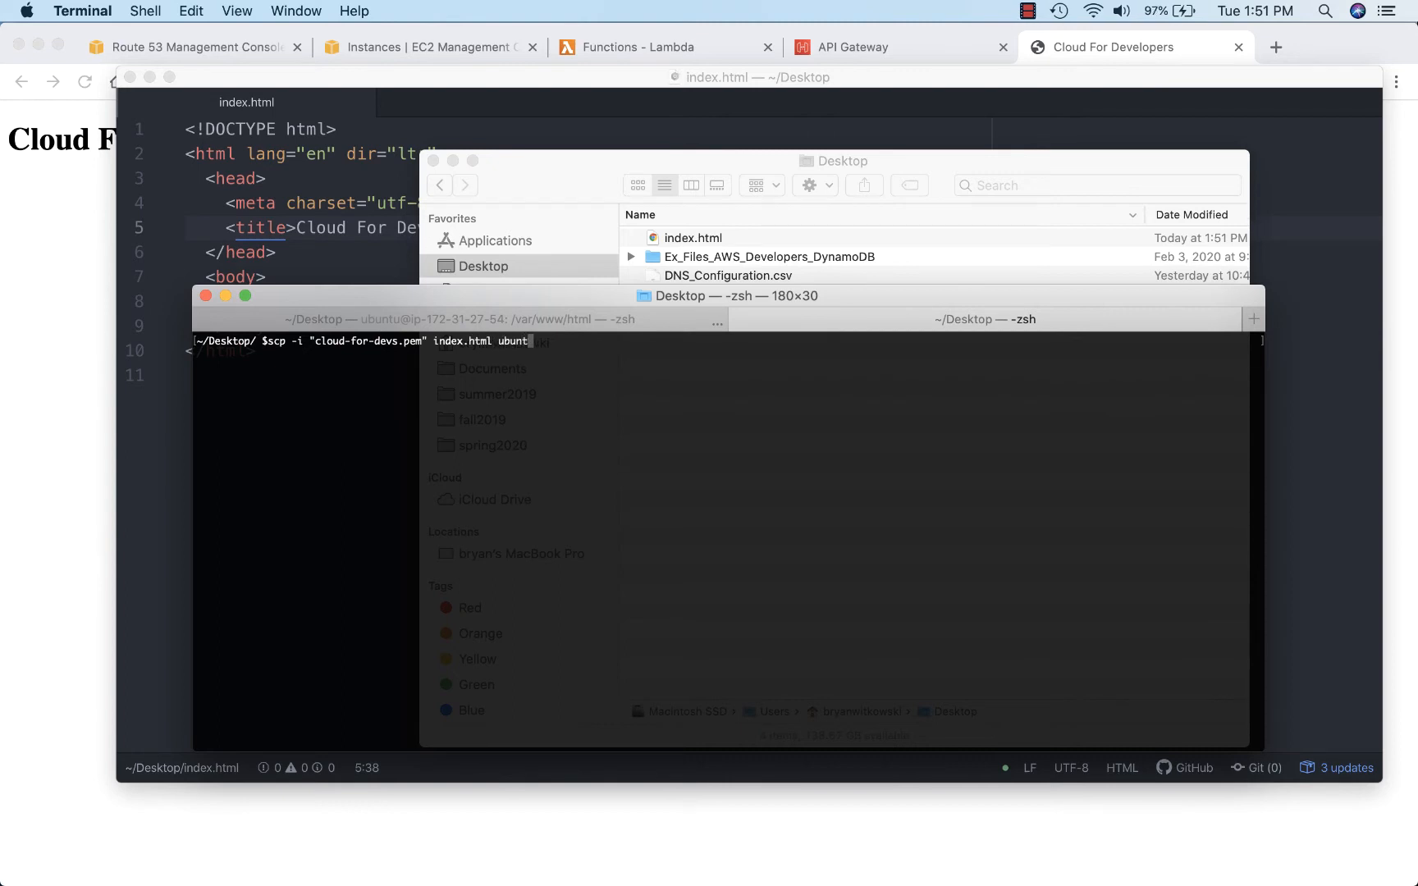
{"action": "type", "text": "u@bryanwitkowski.com/"}
{"action": "key", "text": "BackSpace"}
{"action": "type", "text": ":/var/w"}
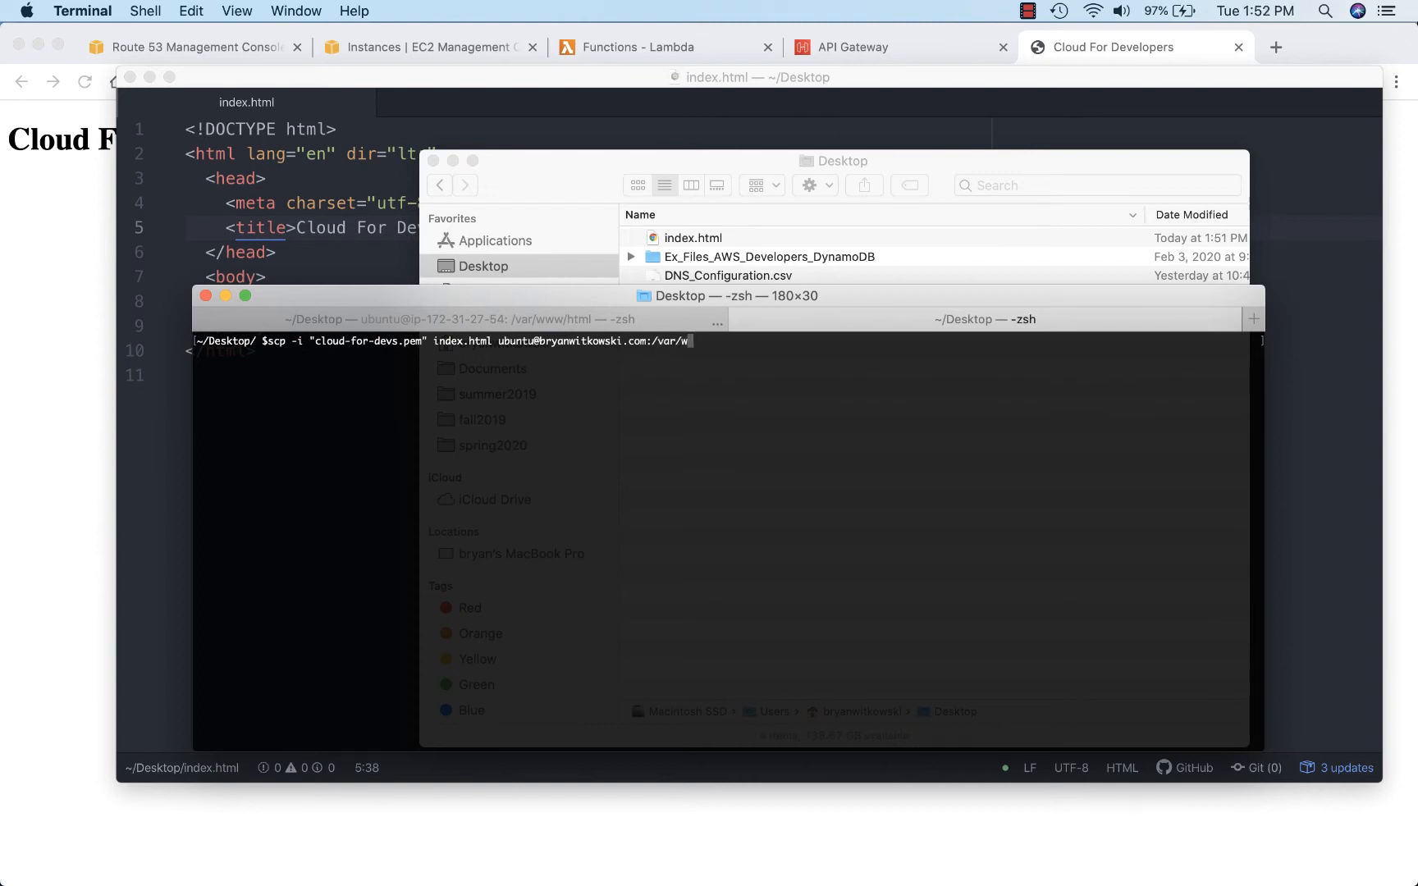
{"action": "type", "text": "ww/html"}
{"action": "key", "text": "Return"}
{"action": "type", "text": "yes"}
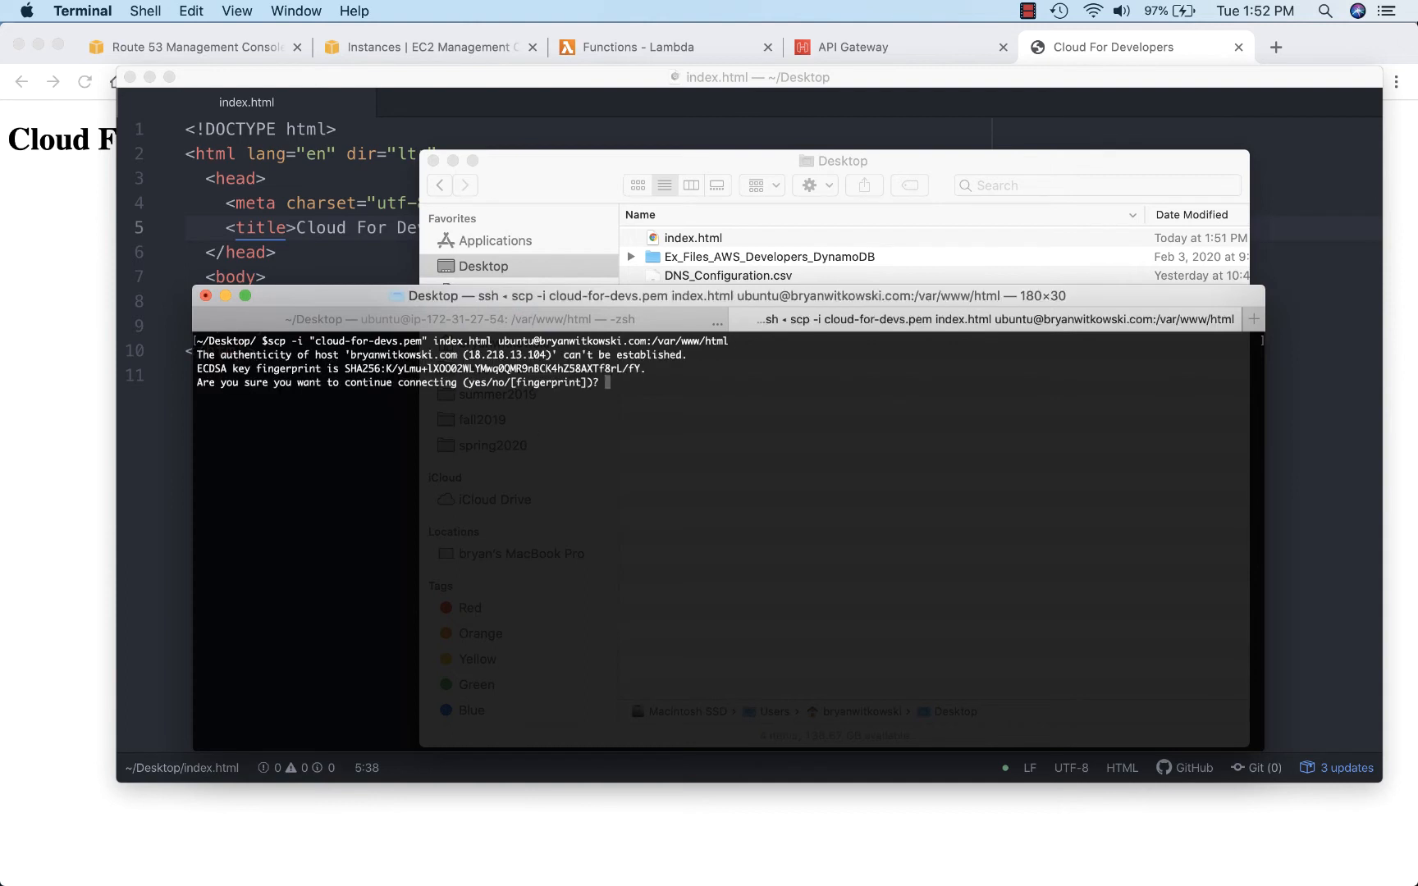
{"action": "key", "text": "Return"}
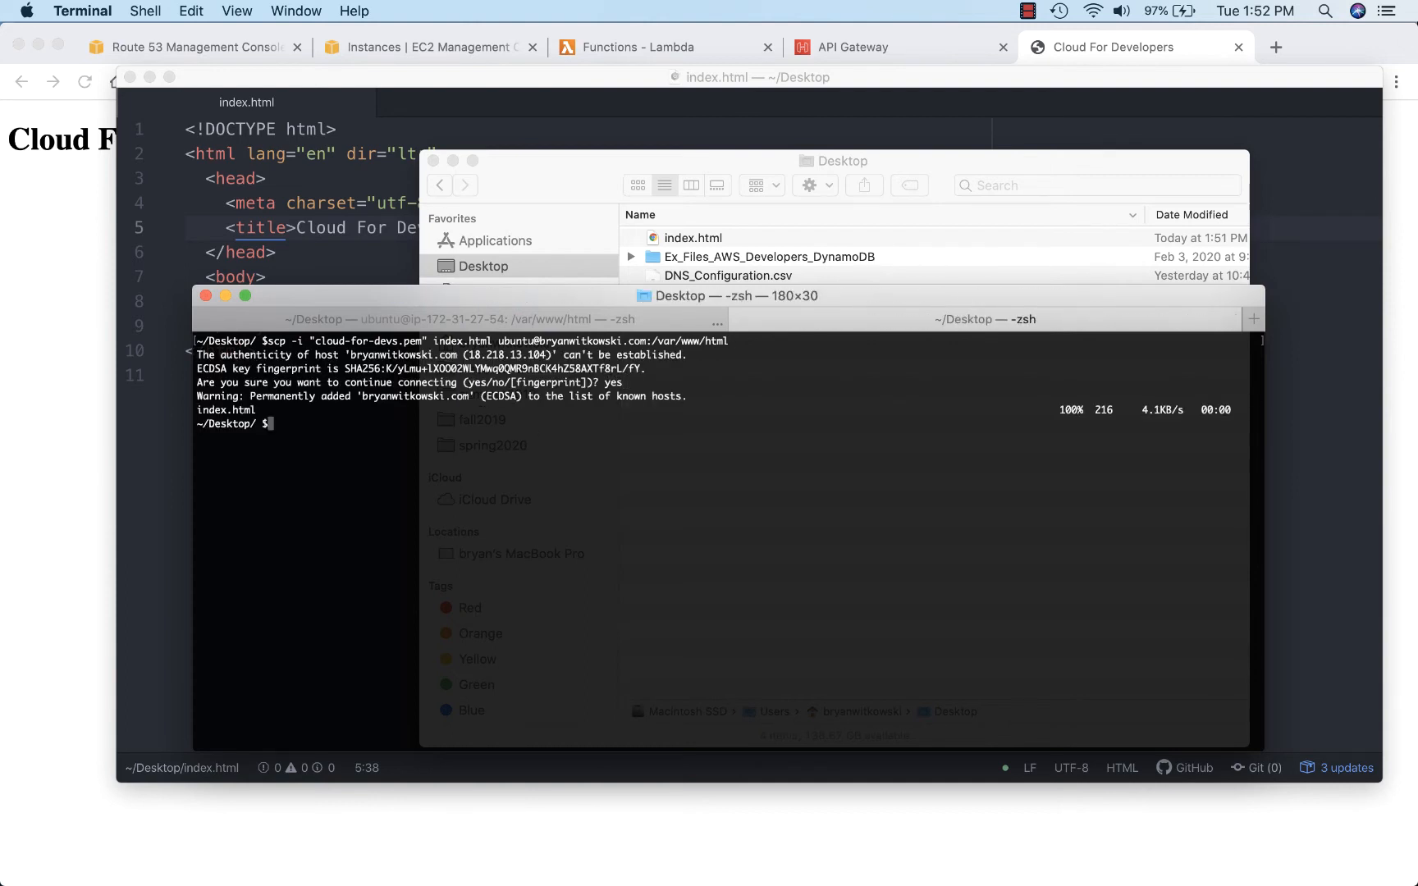
Step: Switch to Chrome and reload the custom domain's page to check its title
{"action": "left_click", "coordinate": [59, 425]}
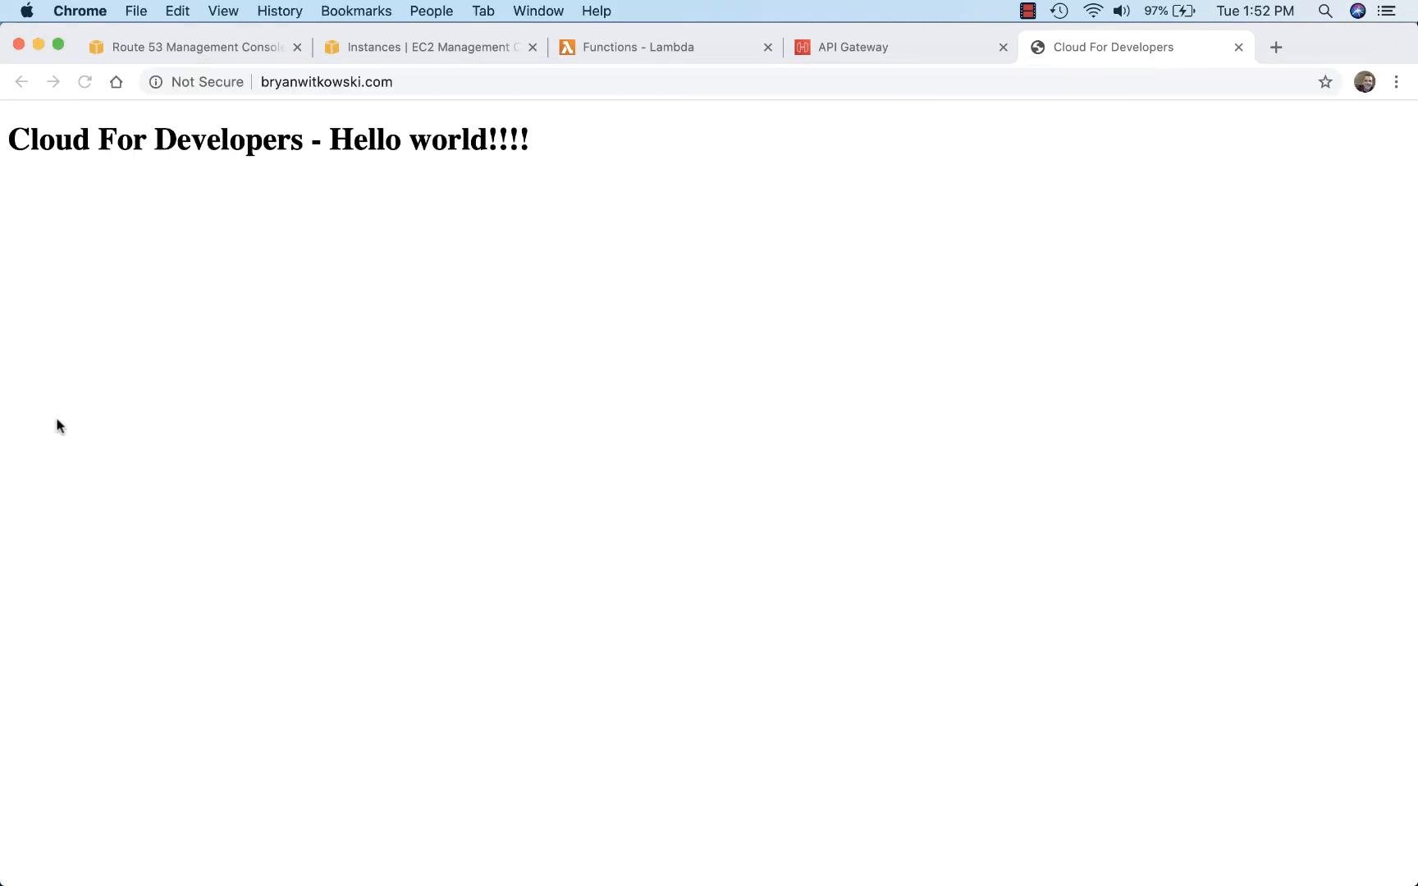
{"action": "left_click", "coordinate": [84, 82]}
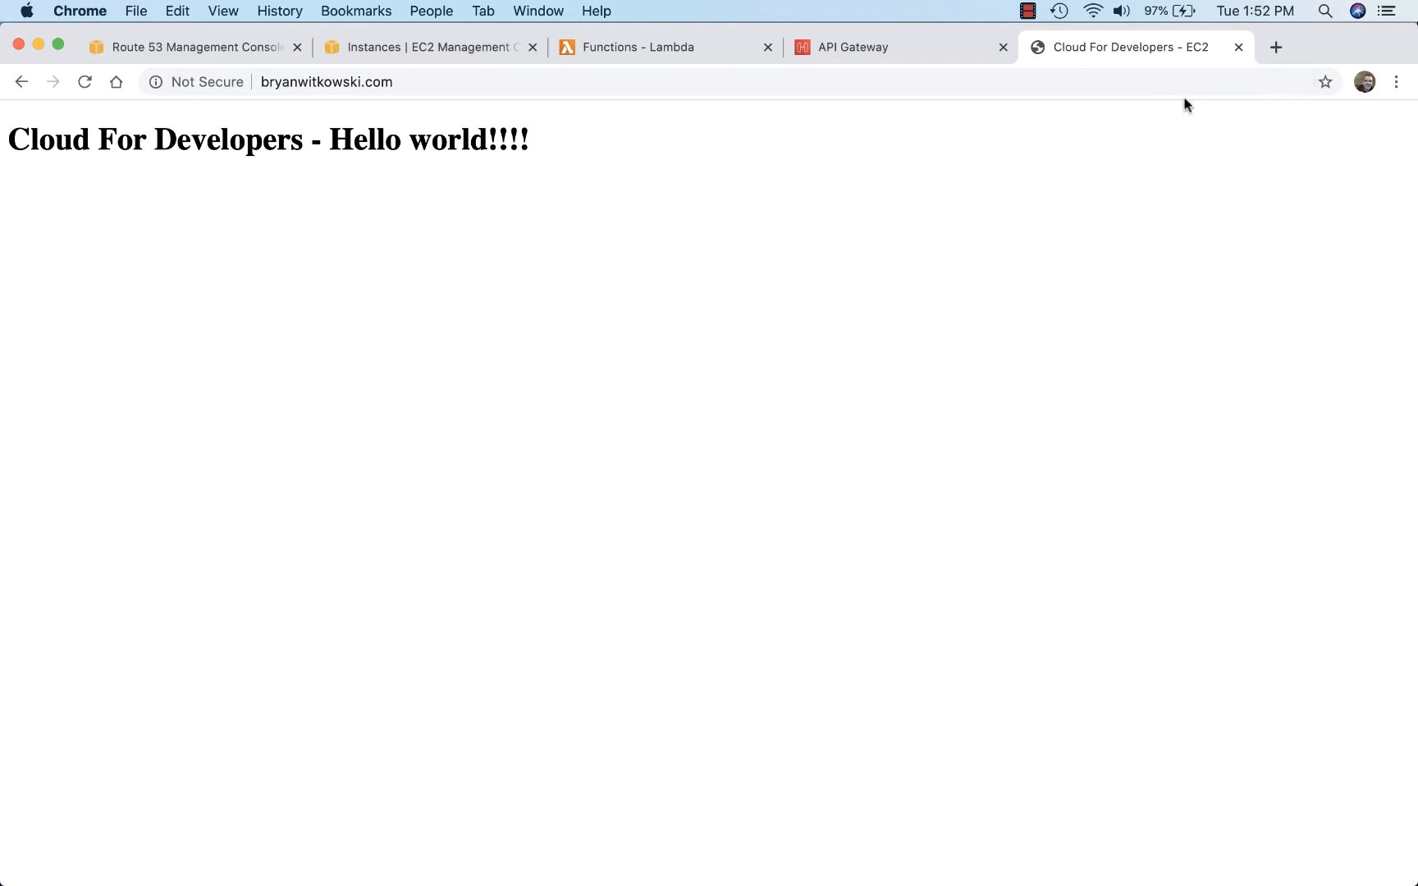
Step: Review the A record in Route 53 and the EC2 instance's Elastic IPs entry, and close the EC2 console
{"action": "left_click", "coordinate": [164, 47]}
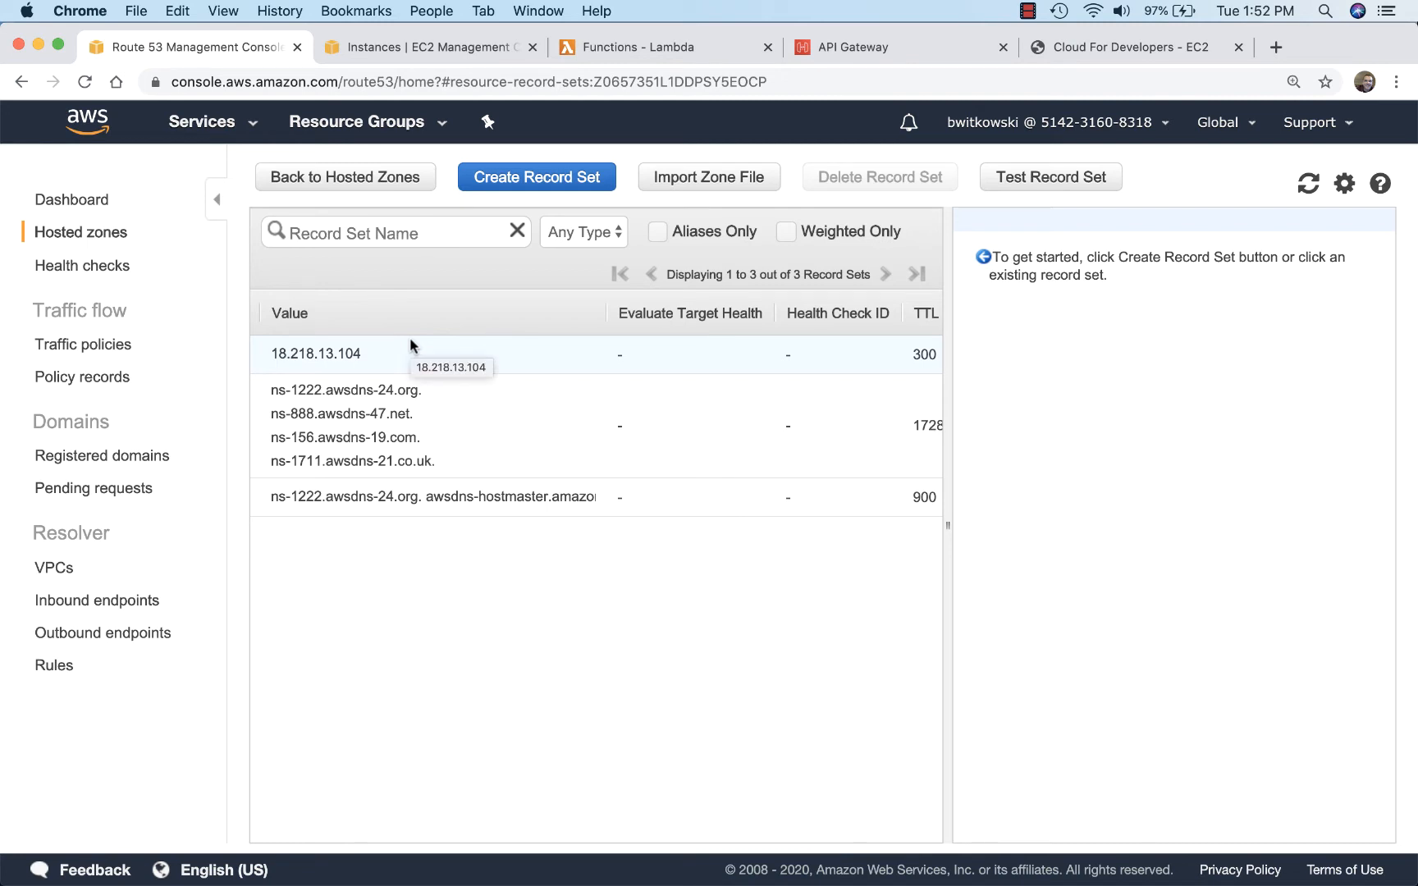
{"action": "left_click", "coordinate": [447, 48]}
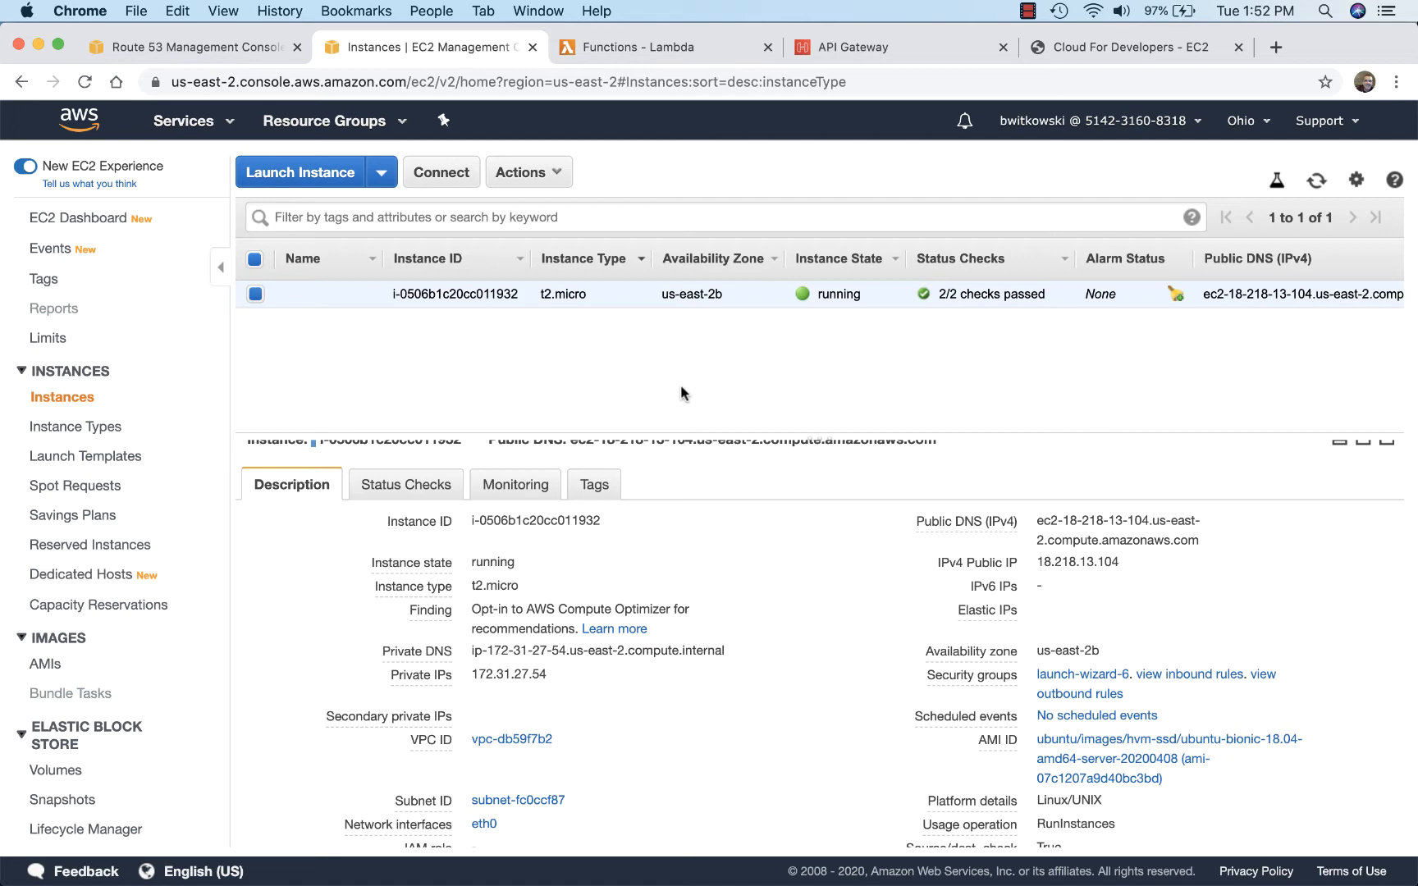
{"action": "mouse_move", "coordinate": [976, 612]}
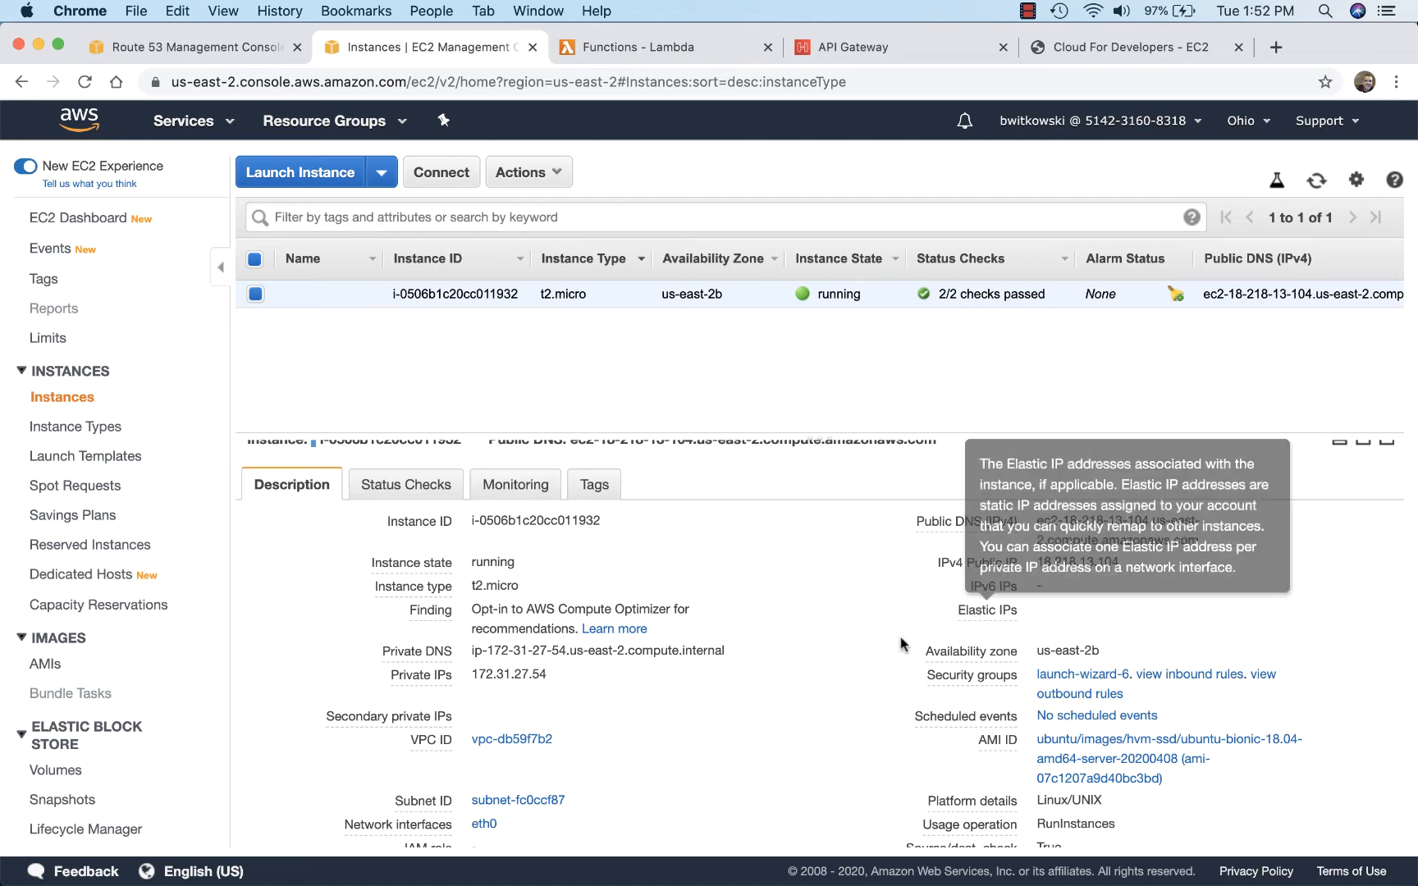
{"action": "scroll", "coordinate": [748, 698], "scroll_direction": "down", "scroll_amount": 2}
{"action": "scroll", "coordinate": [747, 698], "scroll_direction": "down", "scroll_amount": 3}
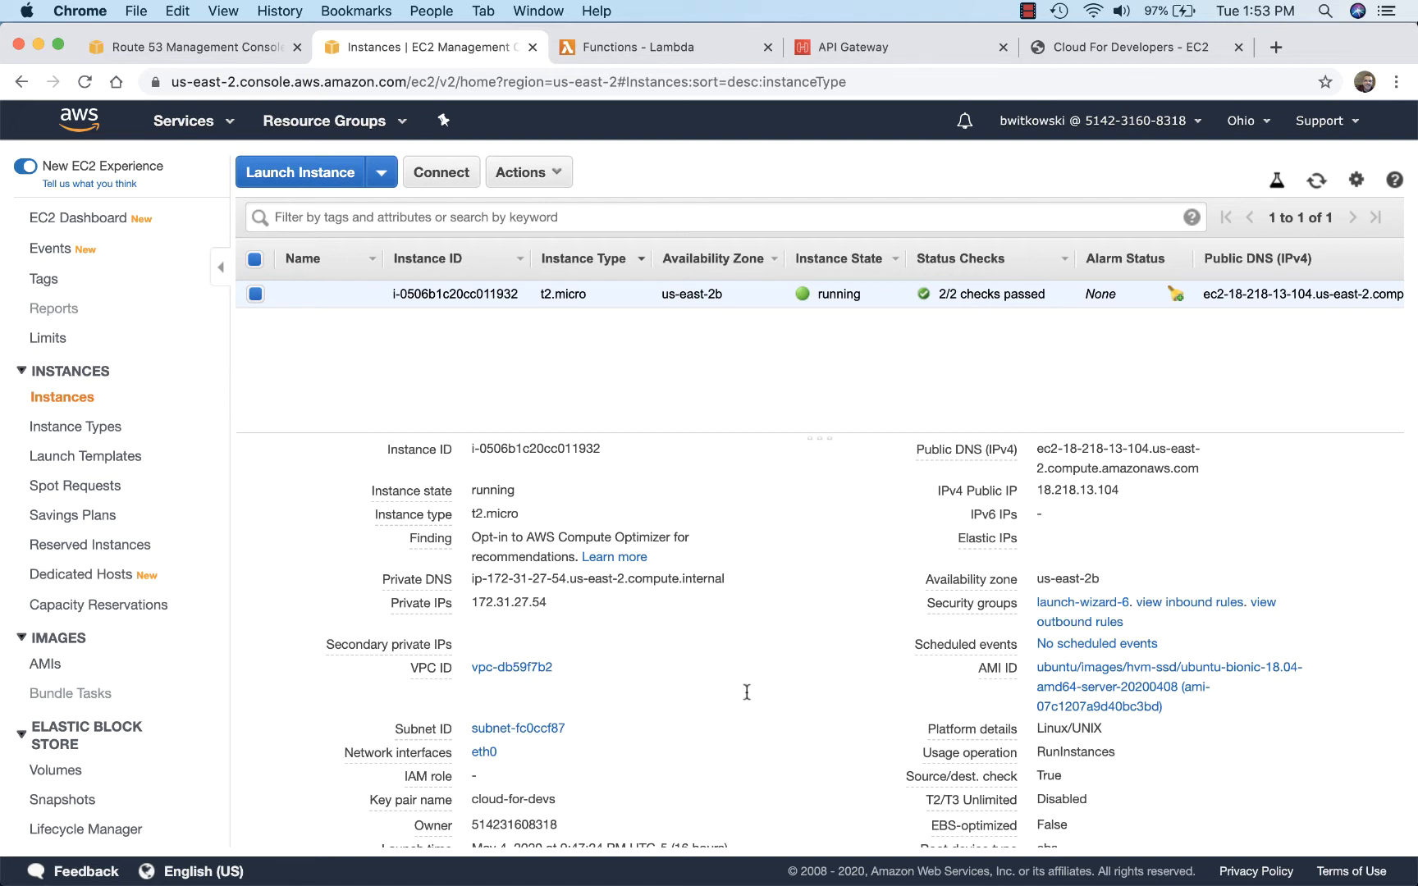
{"action": "mouse_move", "coordinate": [970, 579]}
{"action": "left_click", "coordinate": [176, 47]}
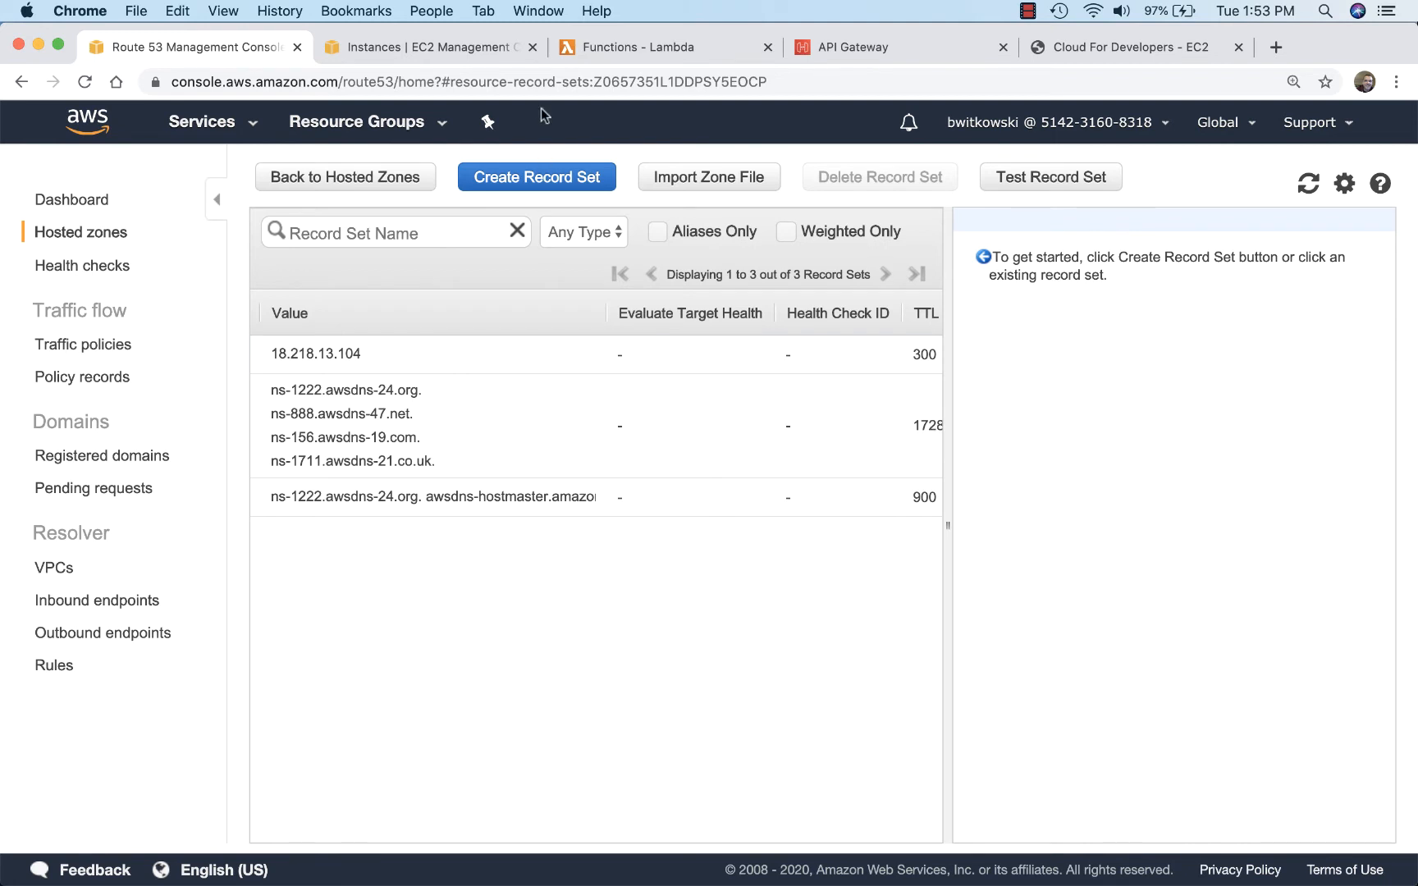
{"action": "left_click", "coordinate": [533, 47]}
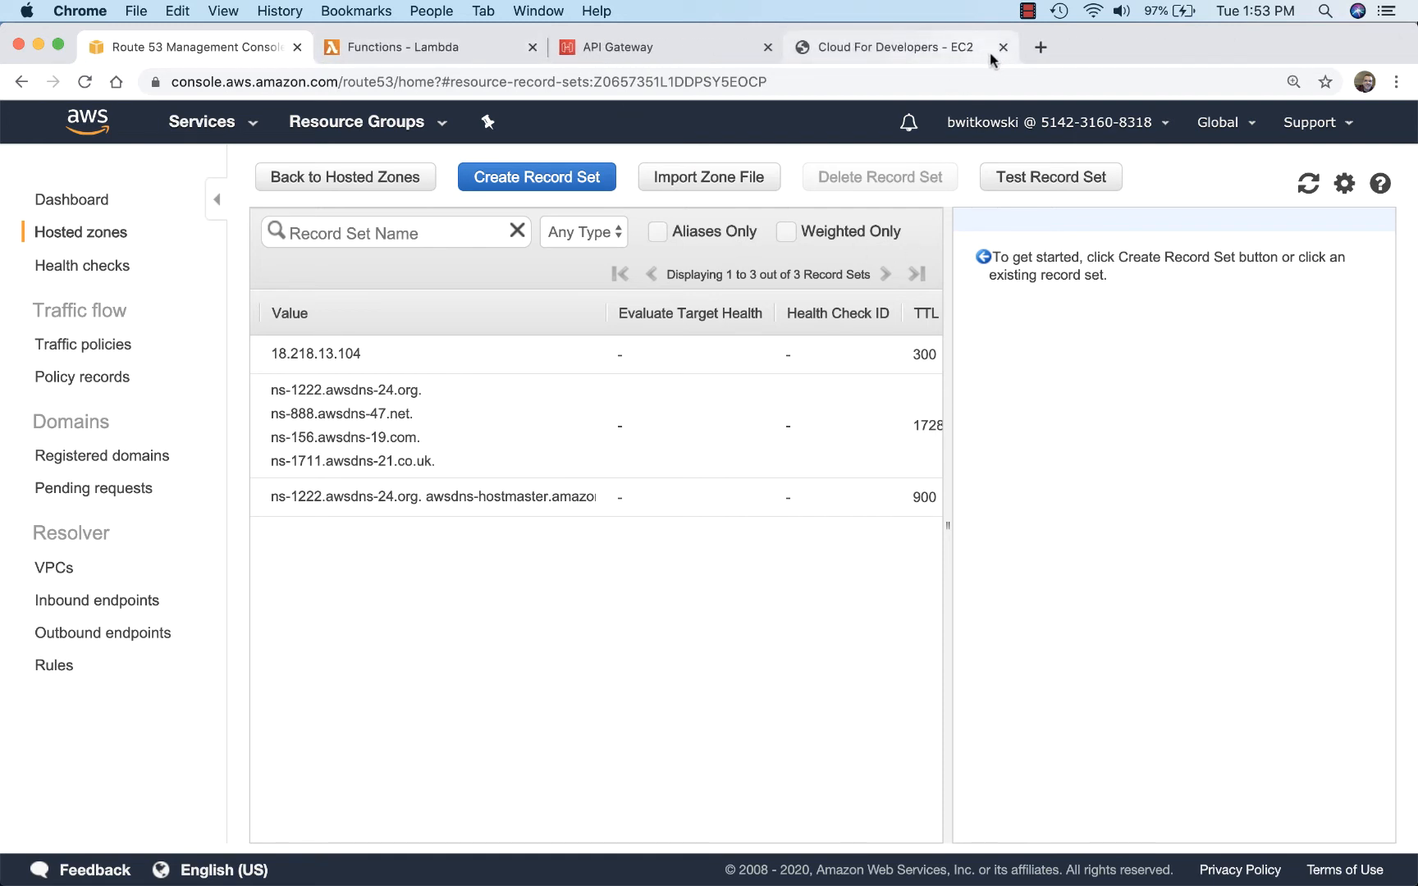
Step: Examine the index.html and index.js code of the Lambda function htmlWebPage, and close the Lambda console
{"action": "left_click", "coordinate": [437, 51]}
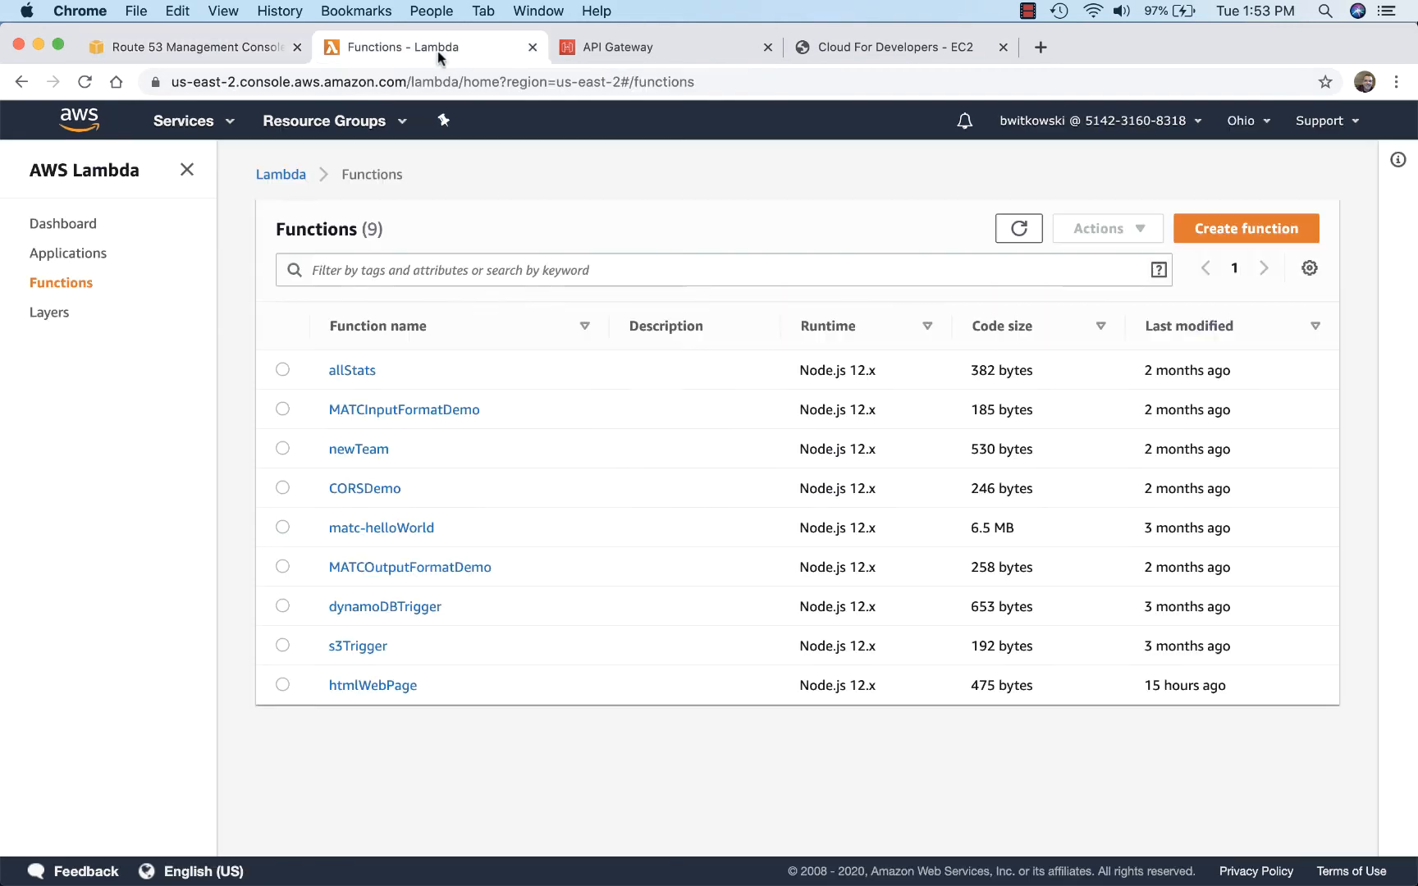
{"action": "left_click", "coordinate": [382, 693]}
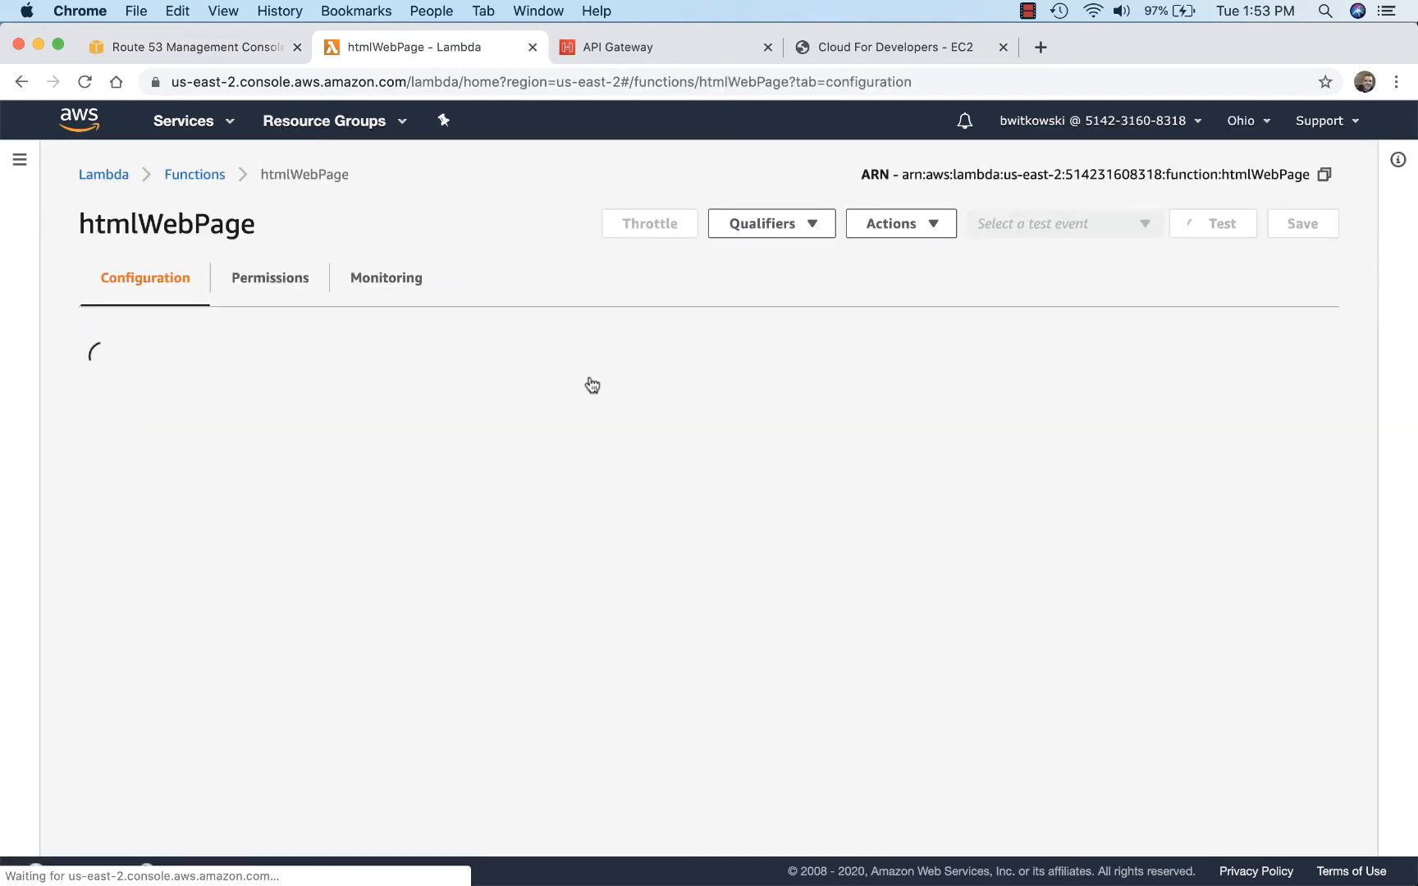
{"action": "scroll", "coordinate": [589, 382], "scroll_direction": "down", "scroll_amount": 3}
{"action": "scroll", "coordinate": [589, 381], "scroll_direction": "down", "scroll_amount": 3}
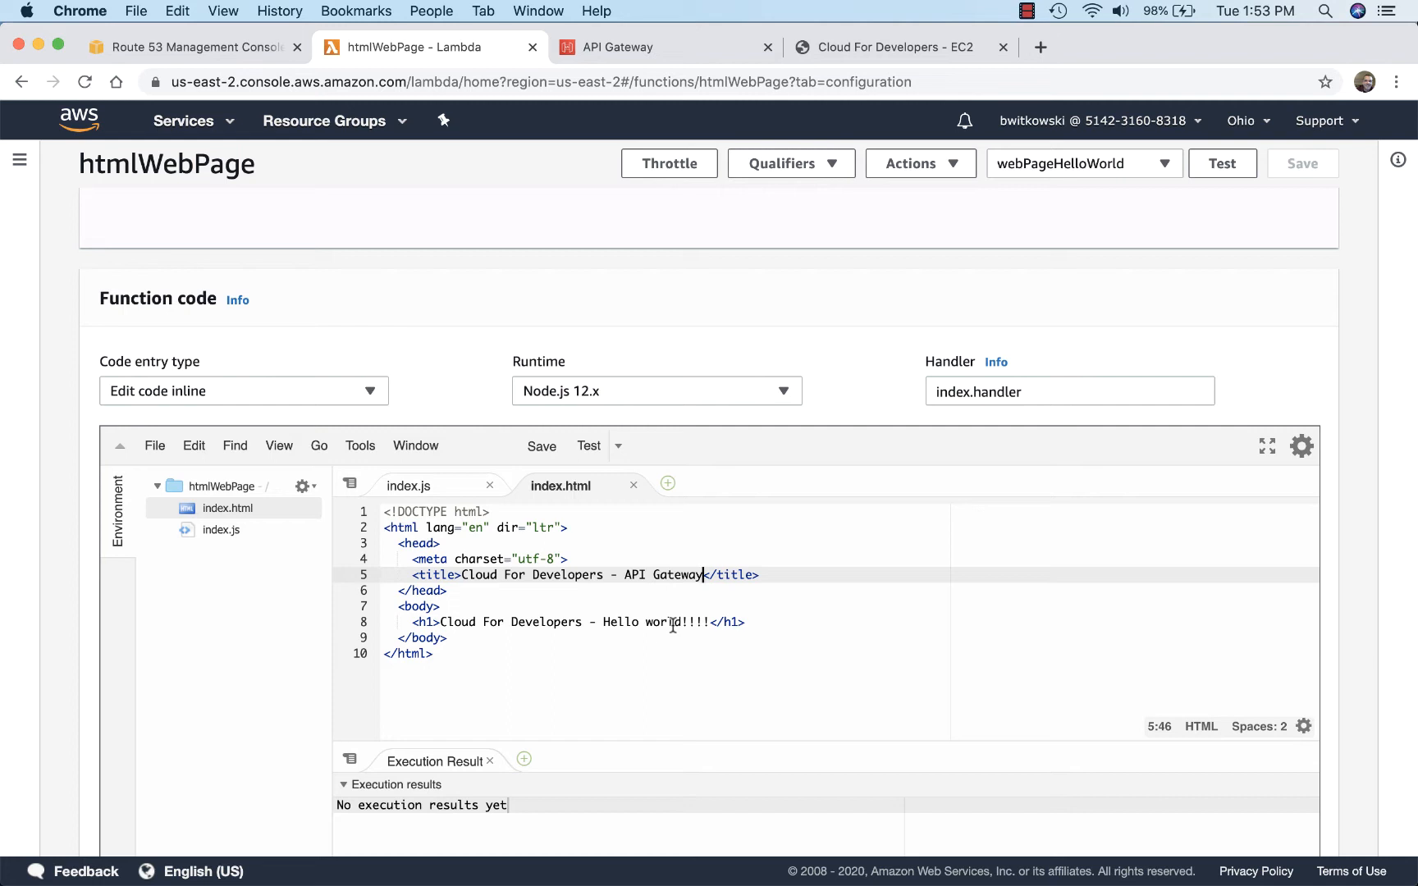
{"action": "left_click", "coordinate": [205, 531]}
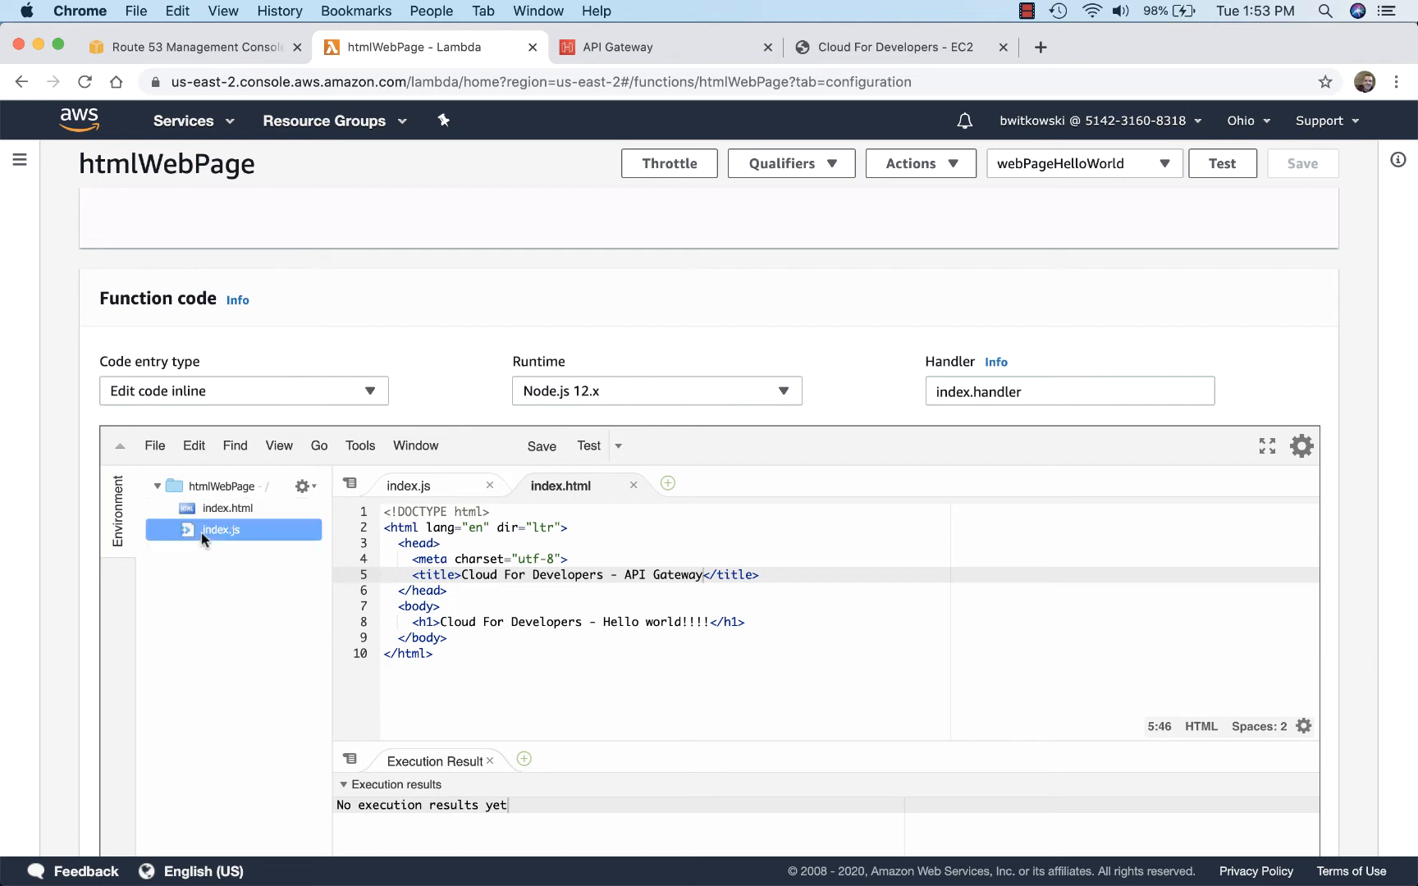
{"action": "left_click", "coordinate": [447, 486]}
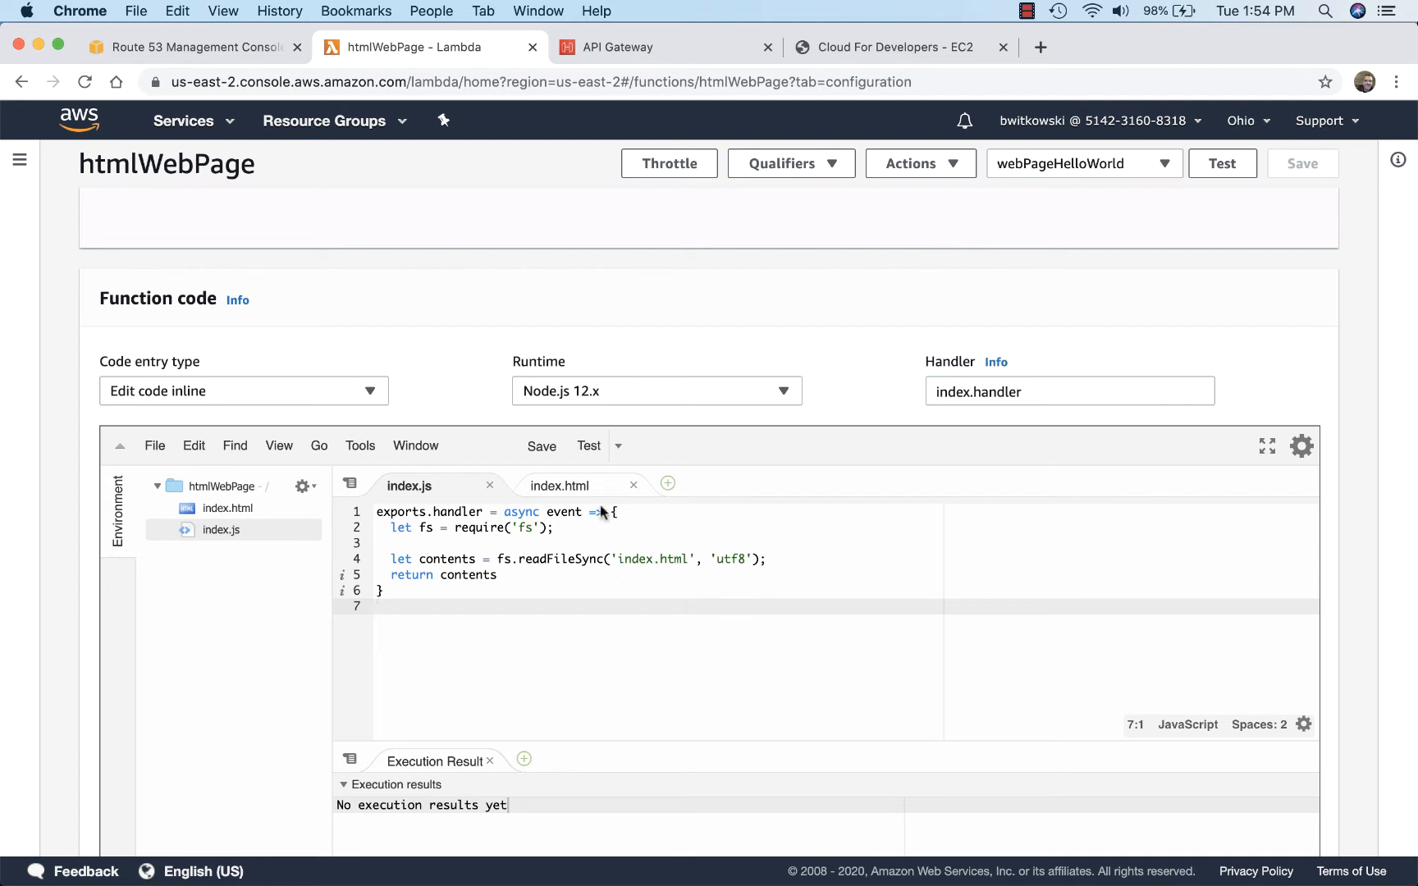
{"action": "left_click", "coordinate": [532, 47]}
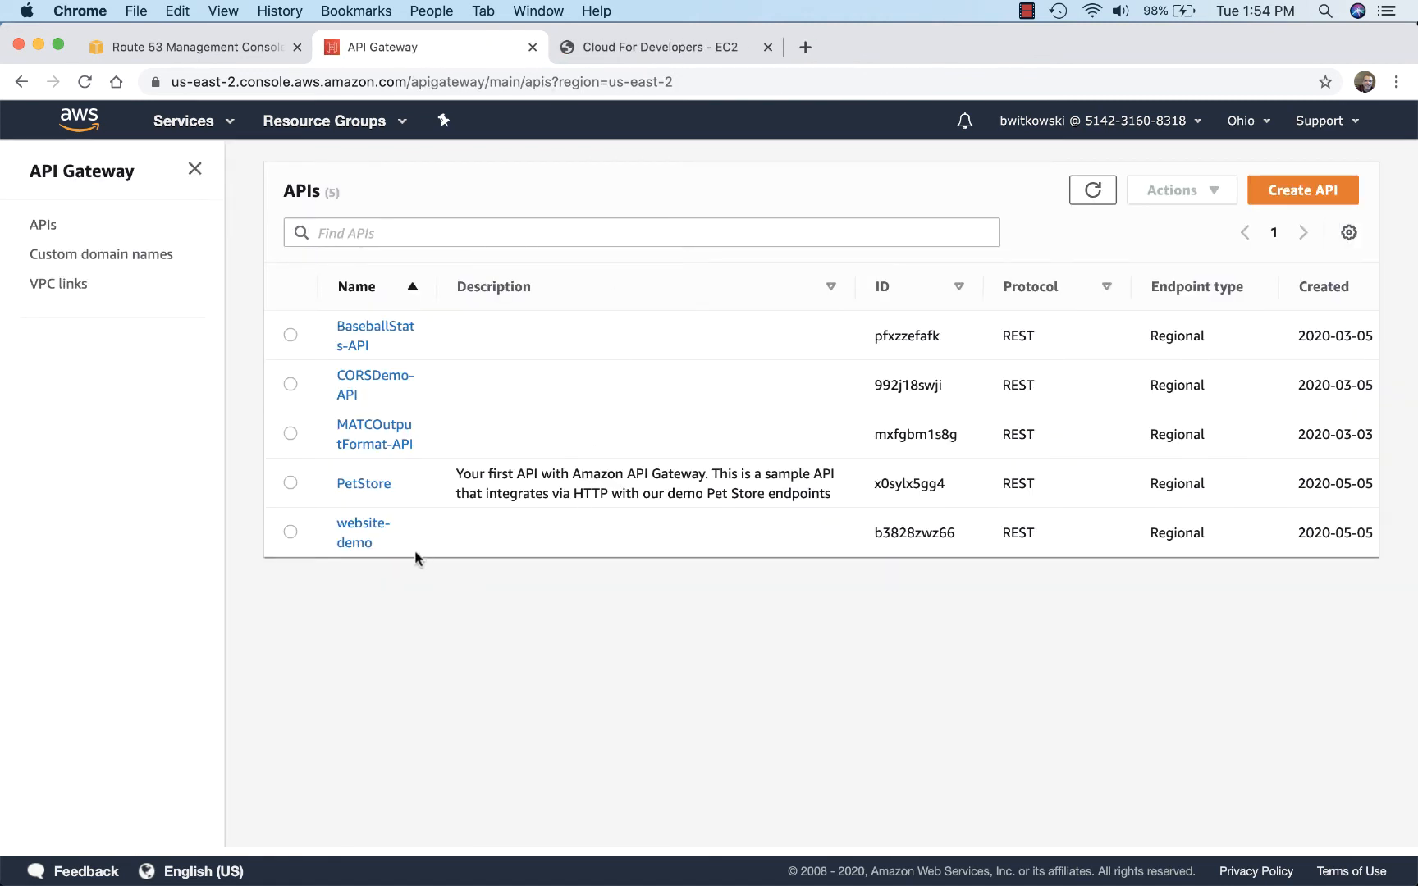
Step: Open the website-demo API's GET method and examine the response headers of its 200 method response
{"action": "left_click", "coordinate": [361, 527]}
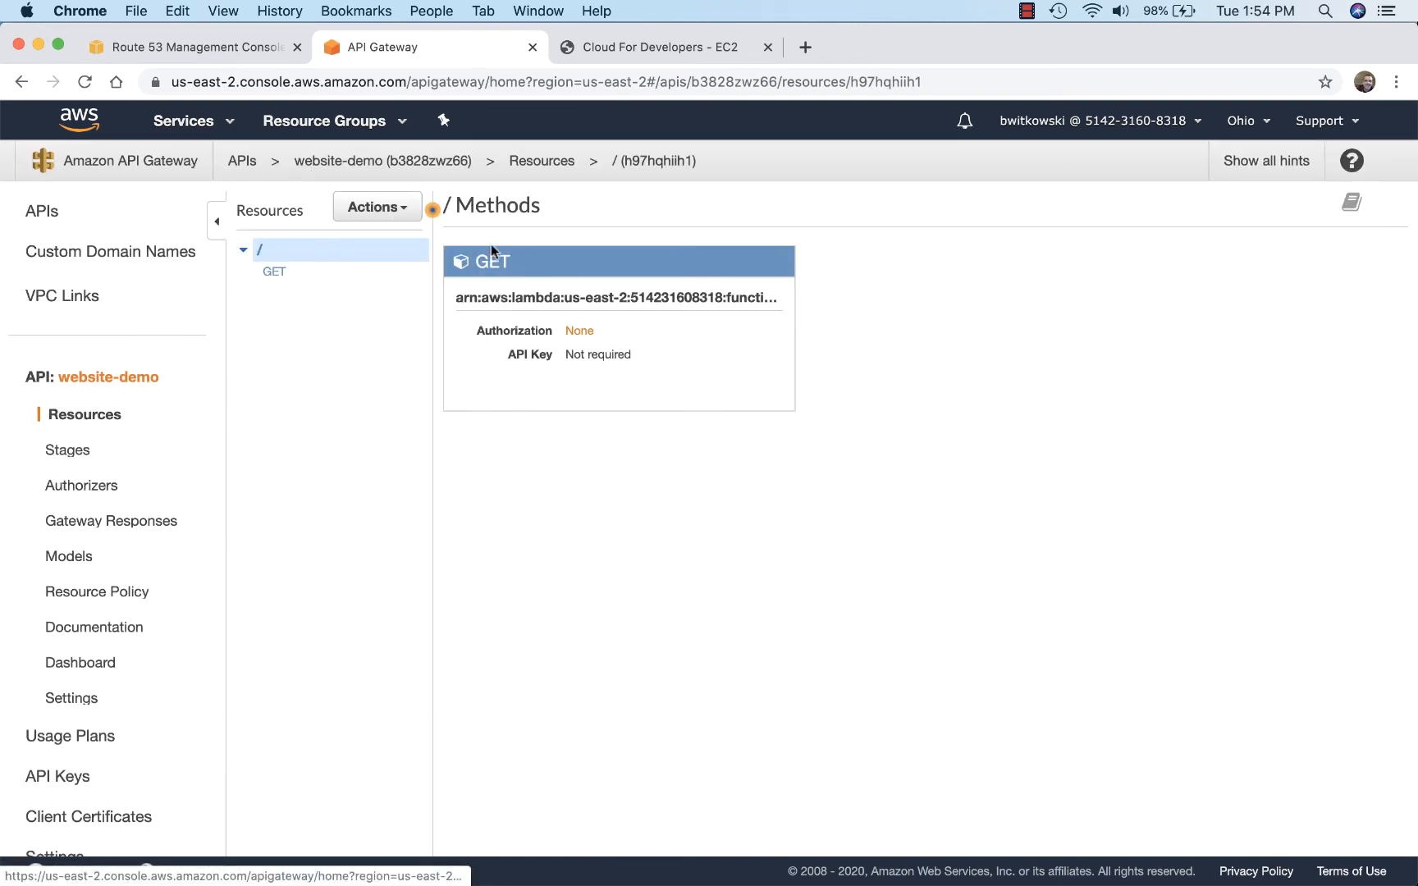
{"action": "left_click", "coordinate": [274, 273]}
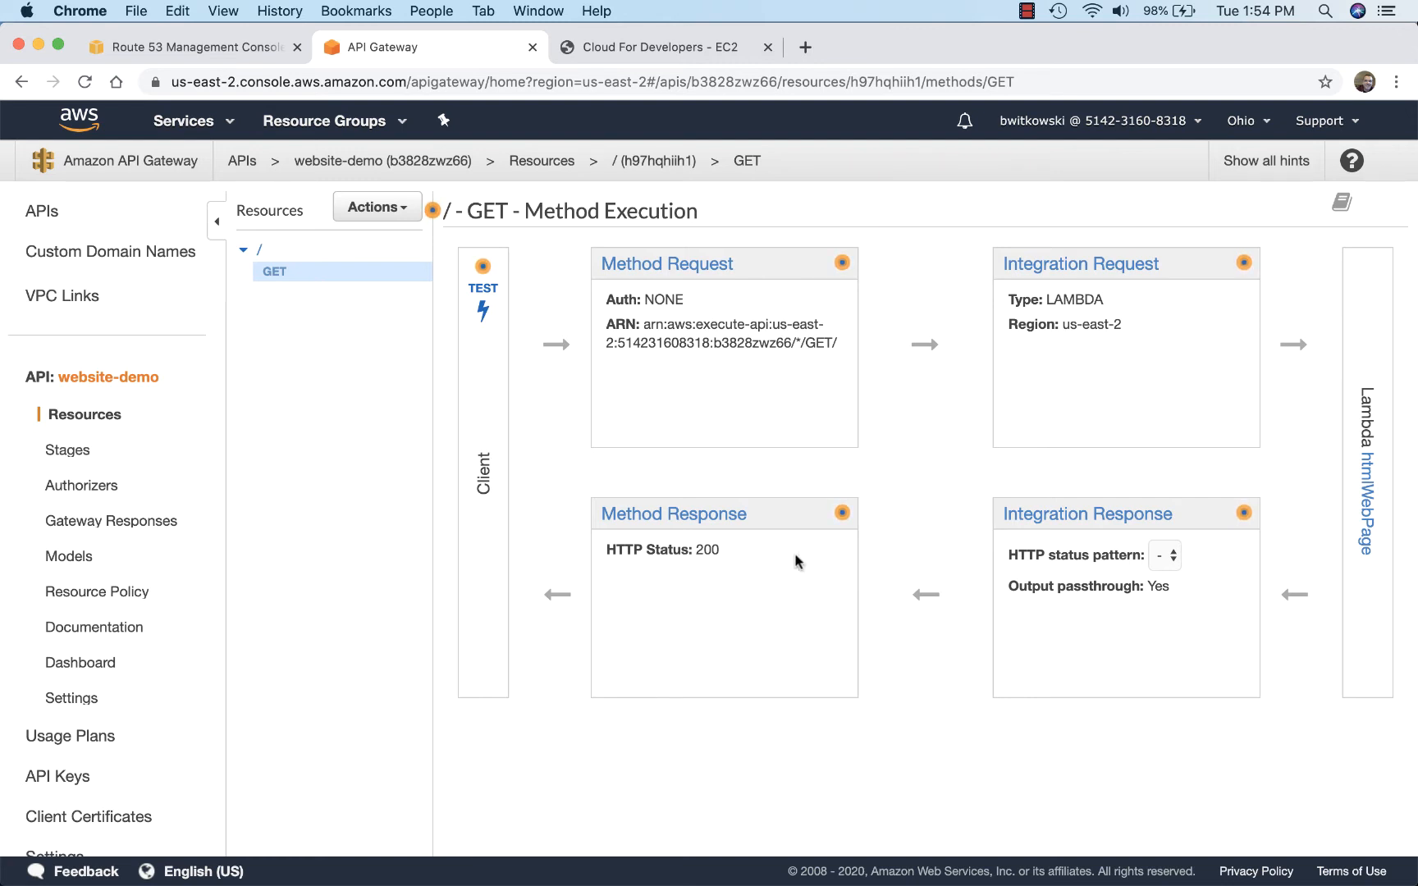
{"action": "left_click", "coordinate": [675, 523]}
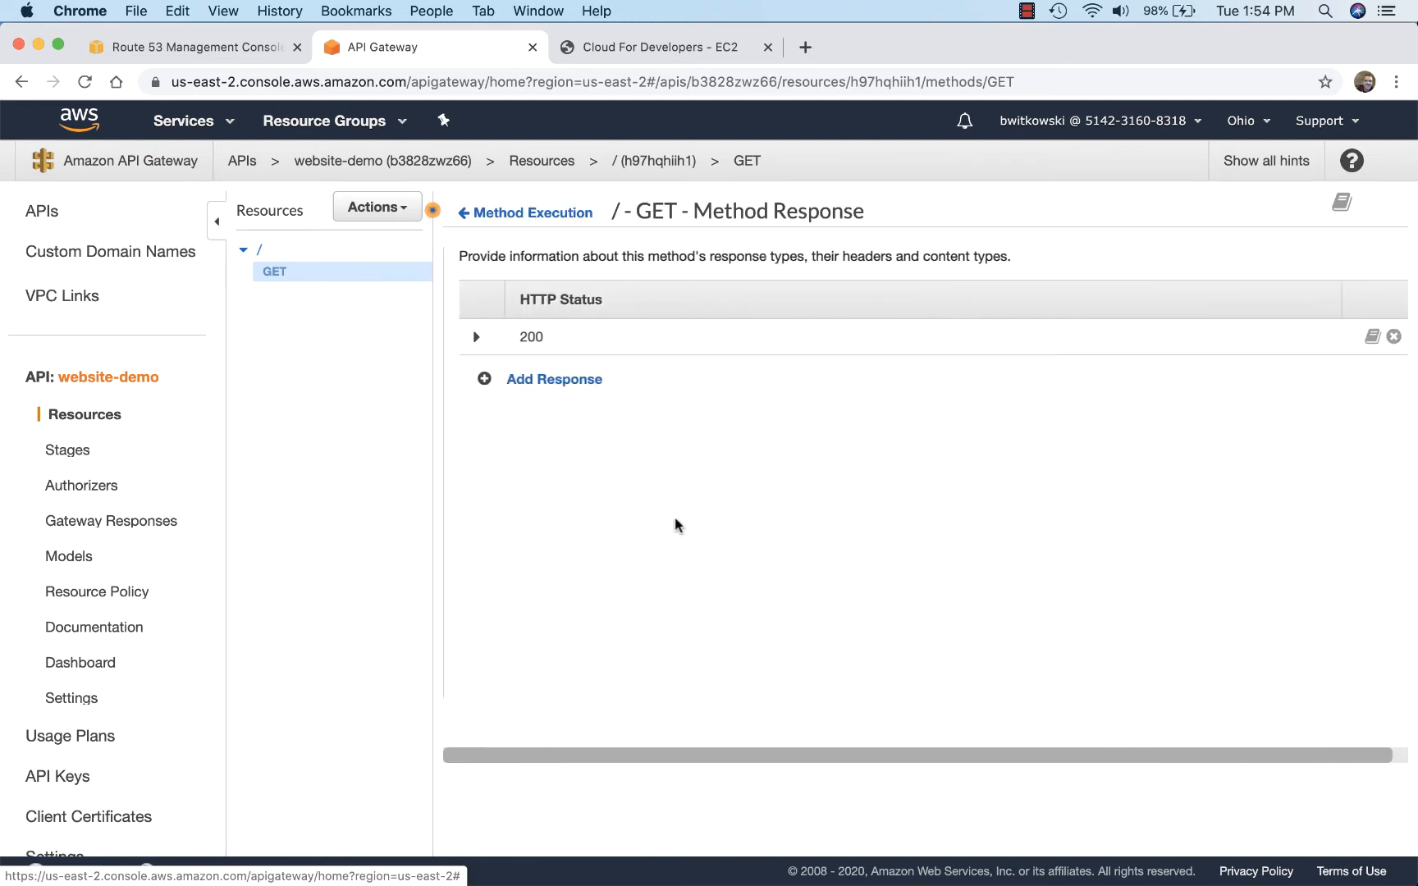
{"action": "left_click", "coordinate": [463, 337]}
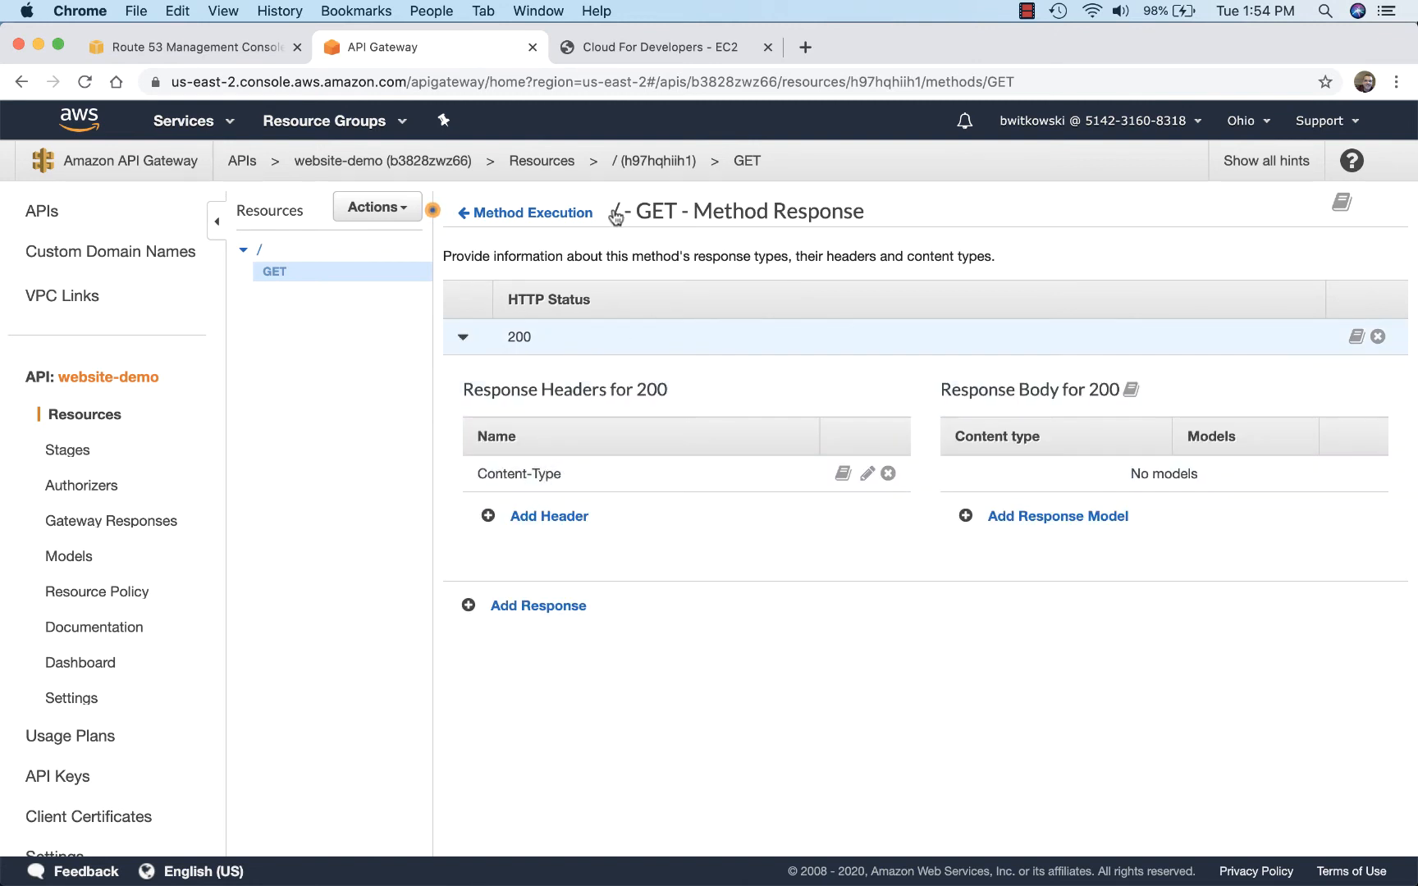
{"action": "left_click", "coordinate": [534, 213]}
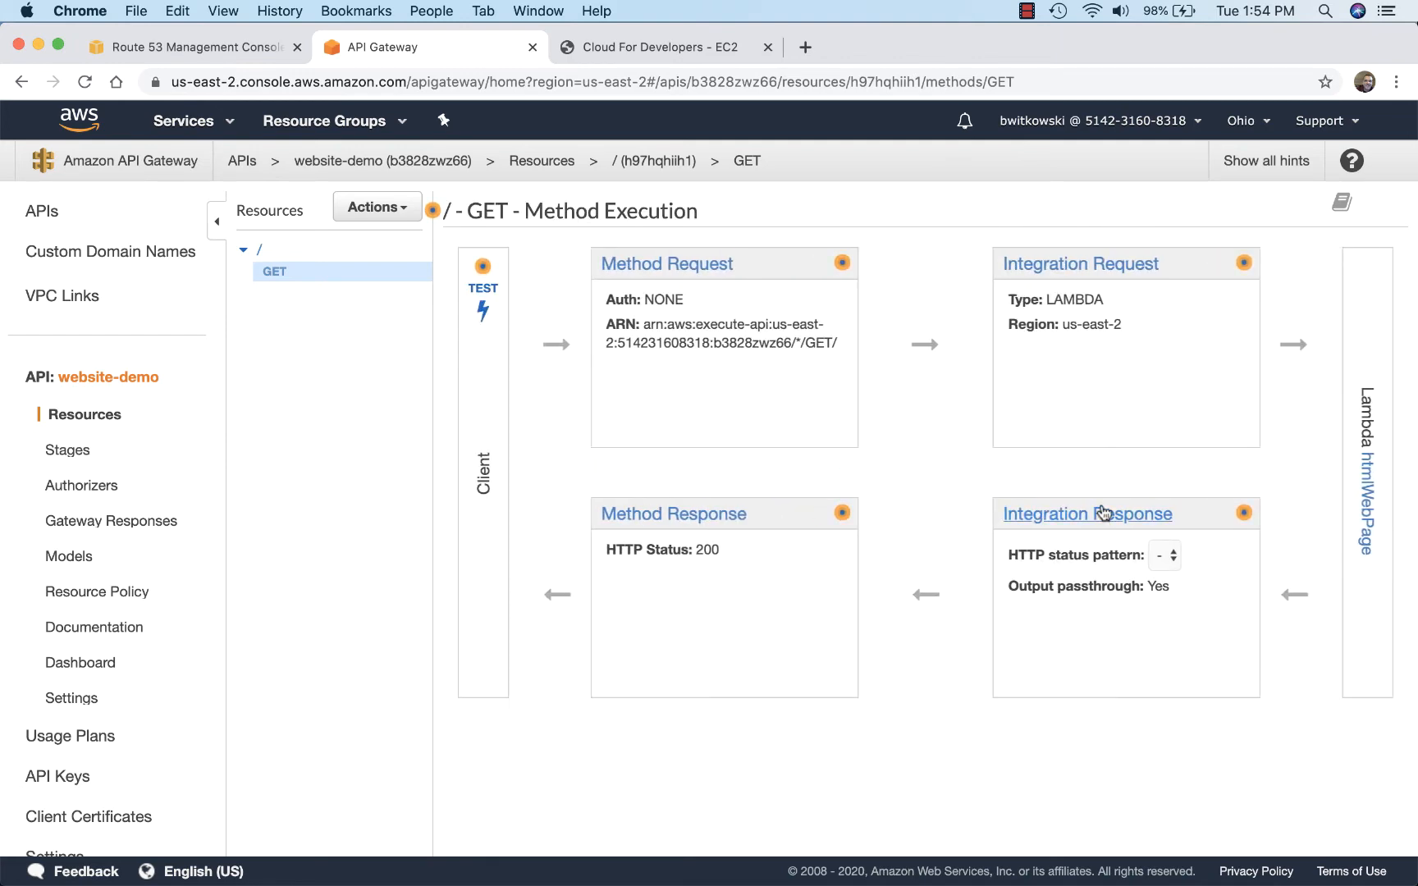
Step: Open the GET method's integration response and examine the header mapping of the 200 response
{"action": "left_click", "coordinate": [1103, 513]}
{"action": "left_click", "coordinate": [463, 338]}
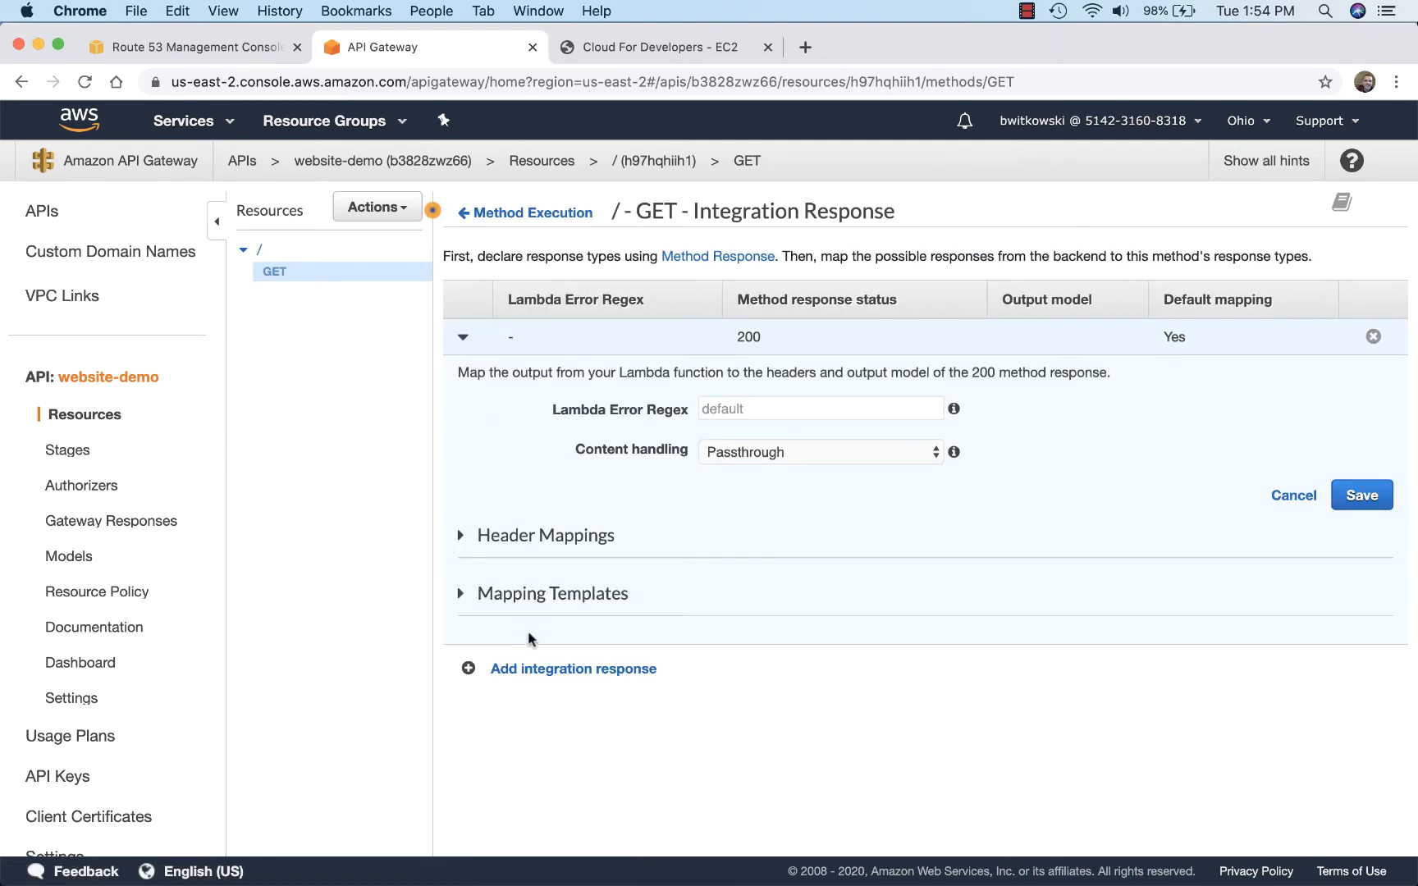
{"action": "left_click", "coordinate": [461, 538]}
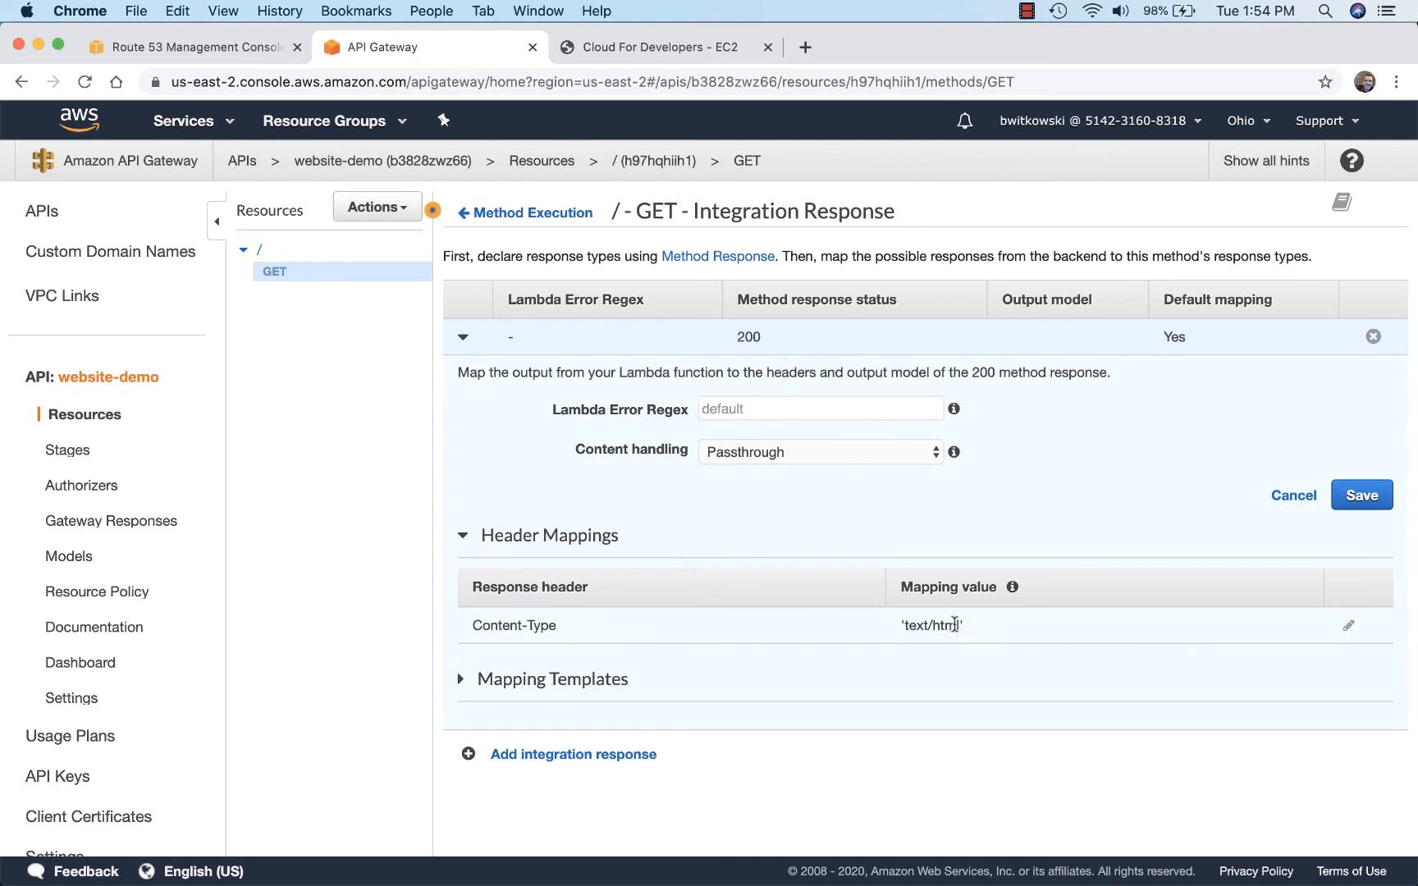
{"action": "left_click_drag", "start_coordinate": [968, 627], "coordinate": [890, 625]}
{"action": "scroll", "coordinate": [1032, 657], "scroll_direction": "down", "scroll_amount": 1}
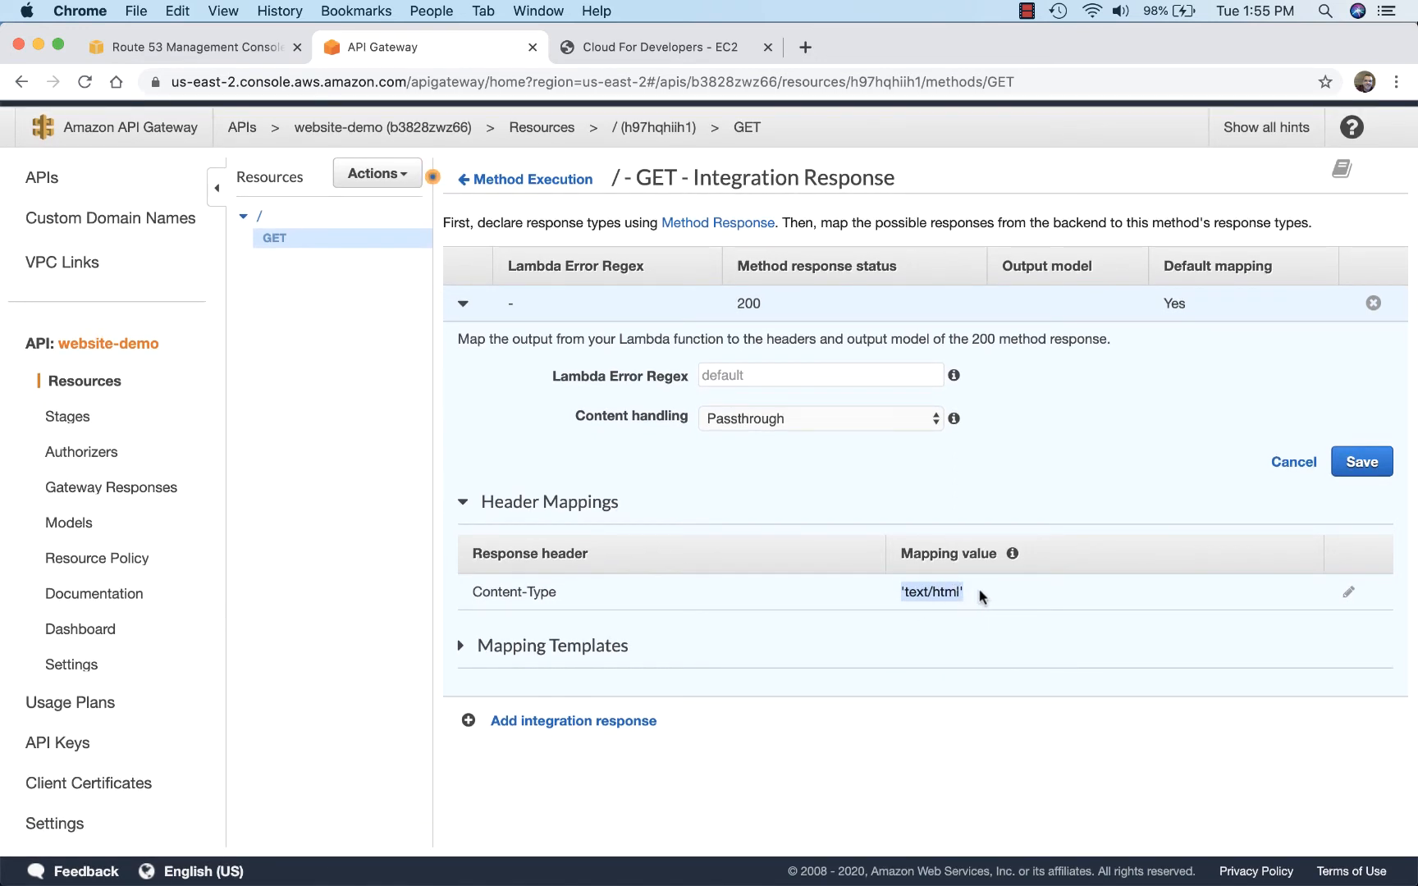
Step: Examine the text/html mapping template of the integration response and its $input.path('$') code
{"action": "left_click", "coordinate": [460, 645]}
{"action": "scroll", "coordinate": [673, 673], "scroll_direction": "down", "scroll_amount": 1}
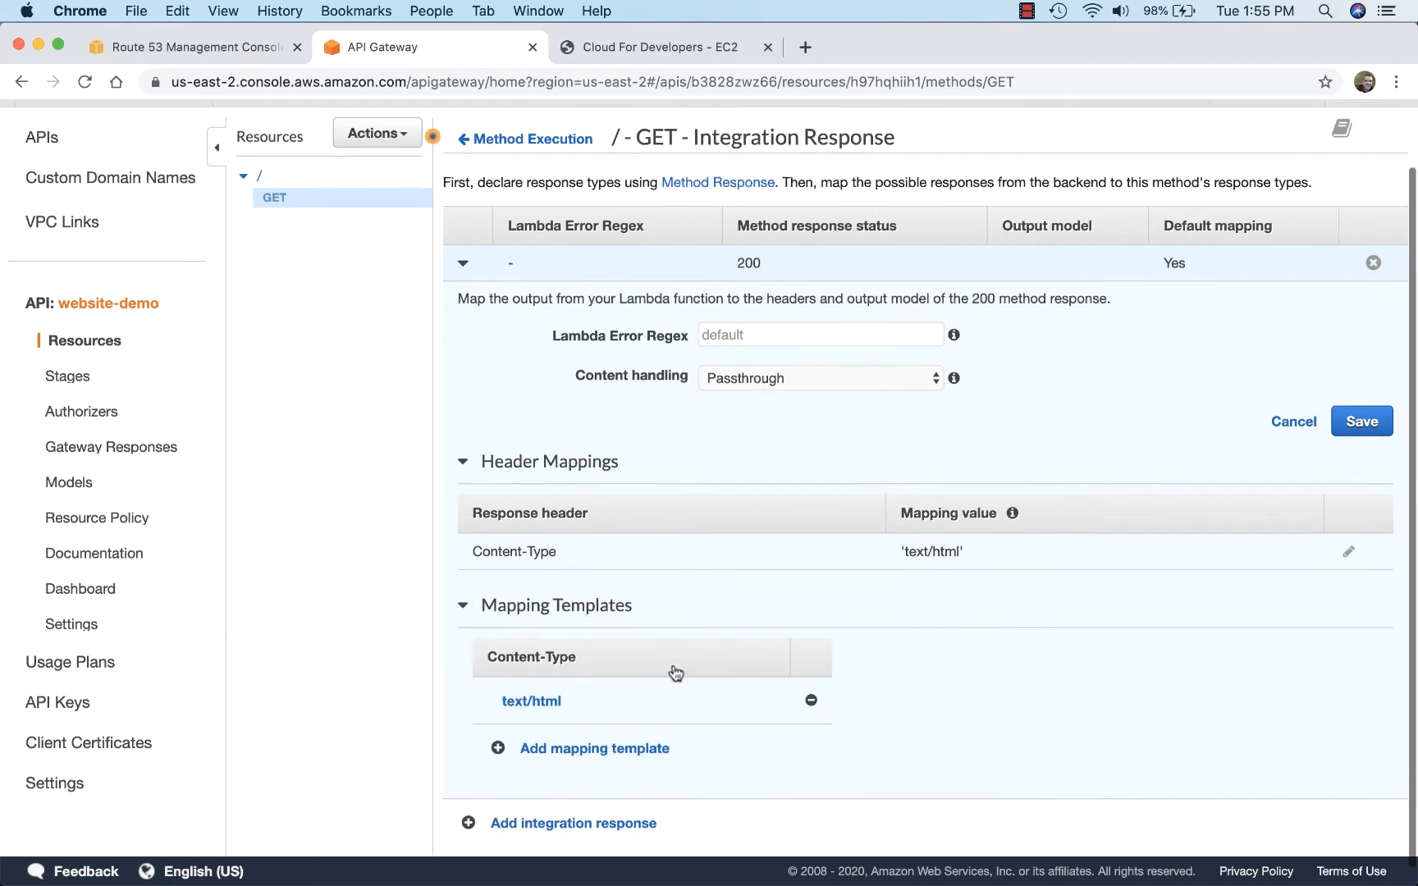
{"action": "scroll", "coordinate": [675, 673], "scroll_direction": "down", "scroll_amount": 1}
{"action": "left_click", "coordinate": [681, 698]}
{"action": "scroll", "coordinate": [975, 754], "scroll_direction": "down", "scroll_amount": 4}
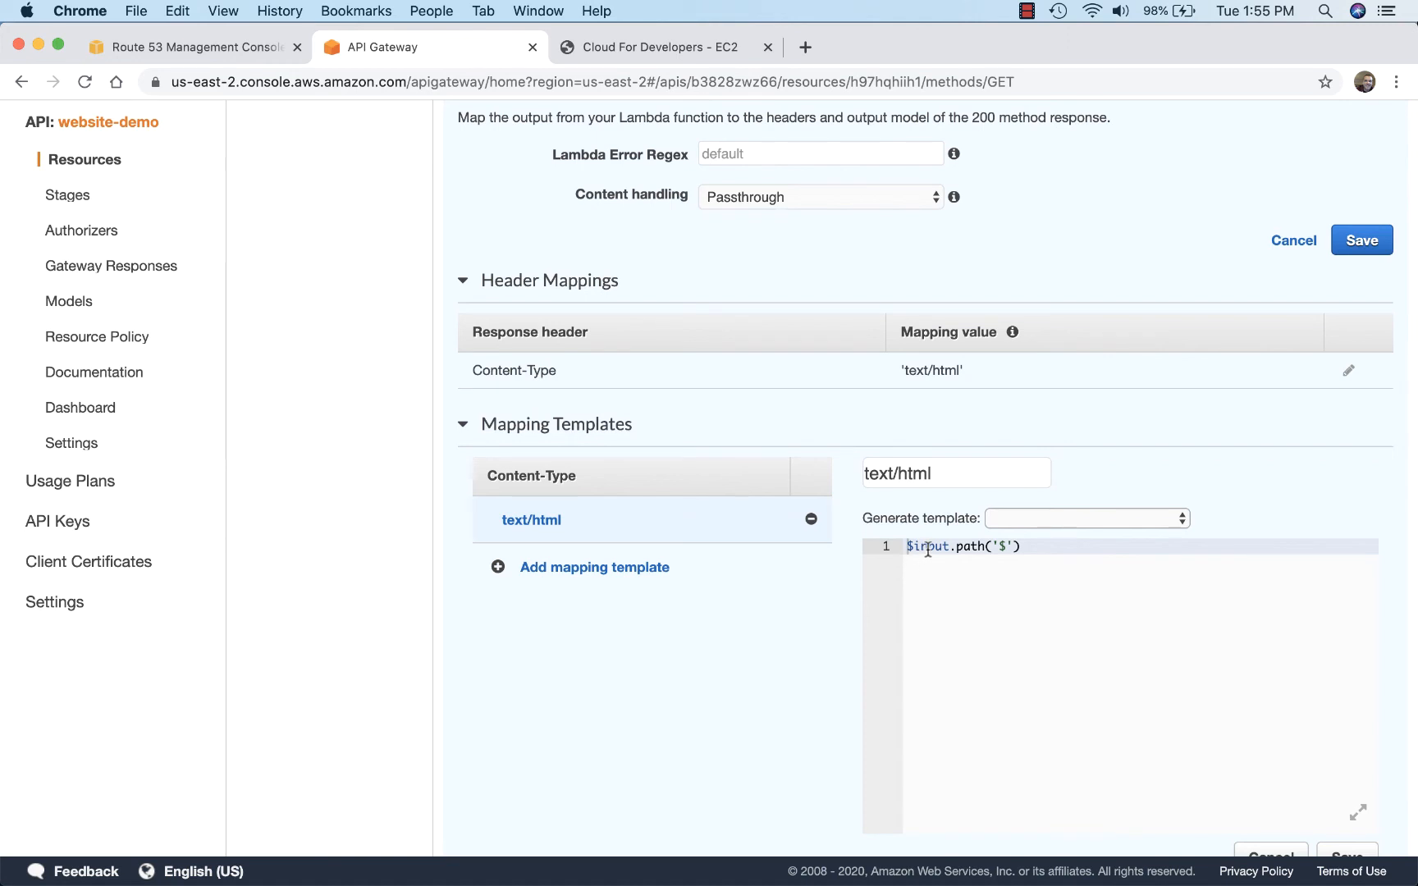
{"action": "left_click_drag", "start_coordinate": [1025, 547], "coordinate": [906, 548]}
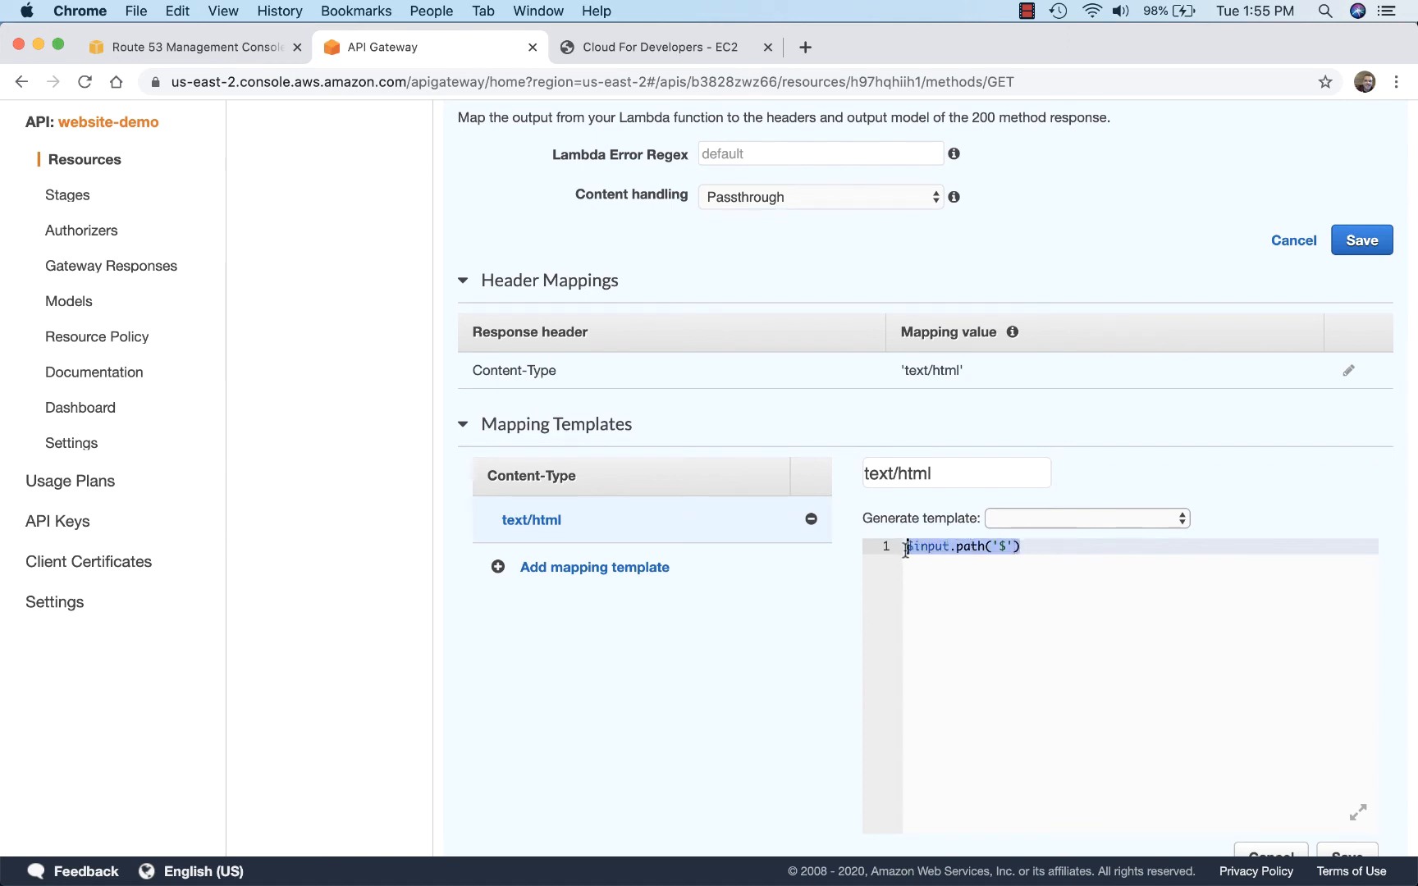
{"action": "left_click", "coordinate": [982, 593]}
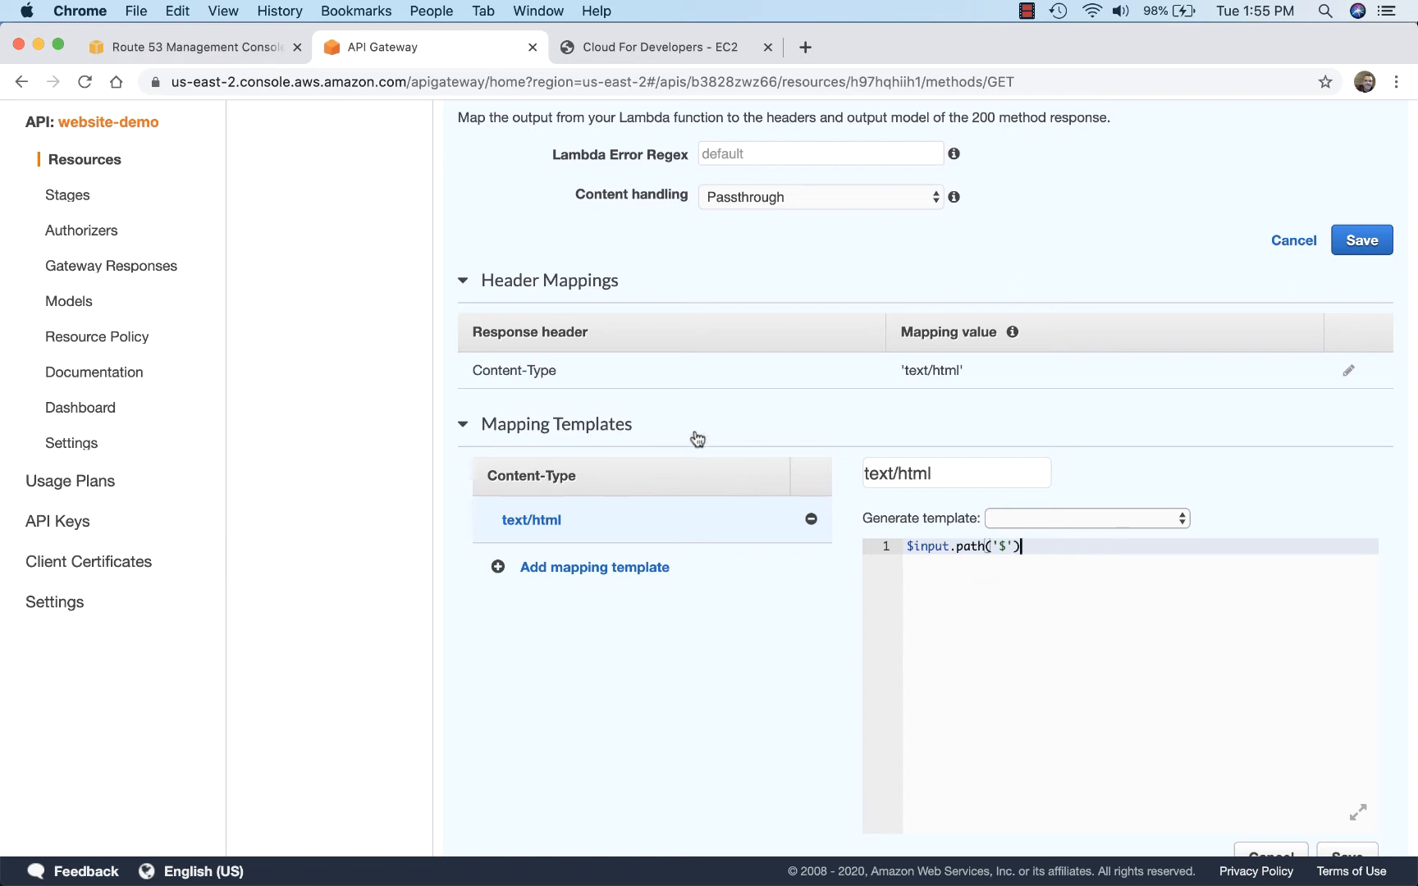
Step: Open the invoke URL of the website-demo API's production stage to check the page, and close that page again
{"action": "left_click", "coordinate": [73, 204]}
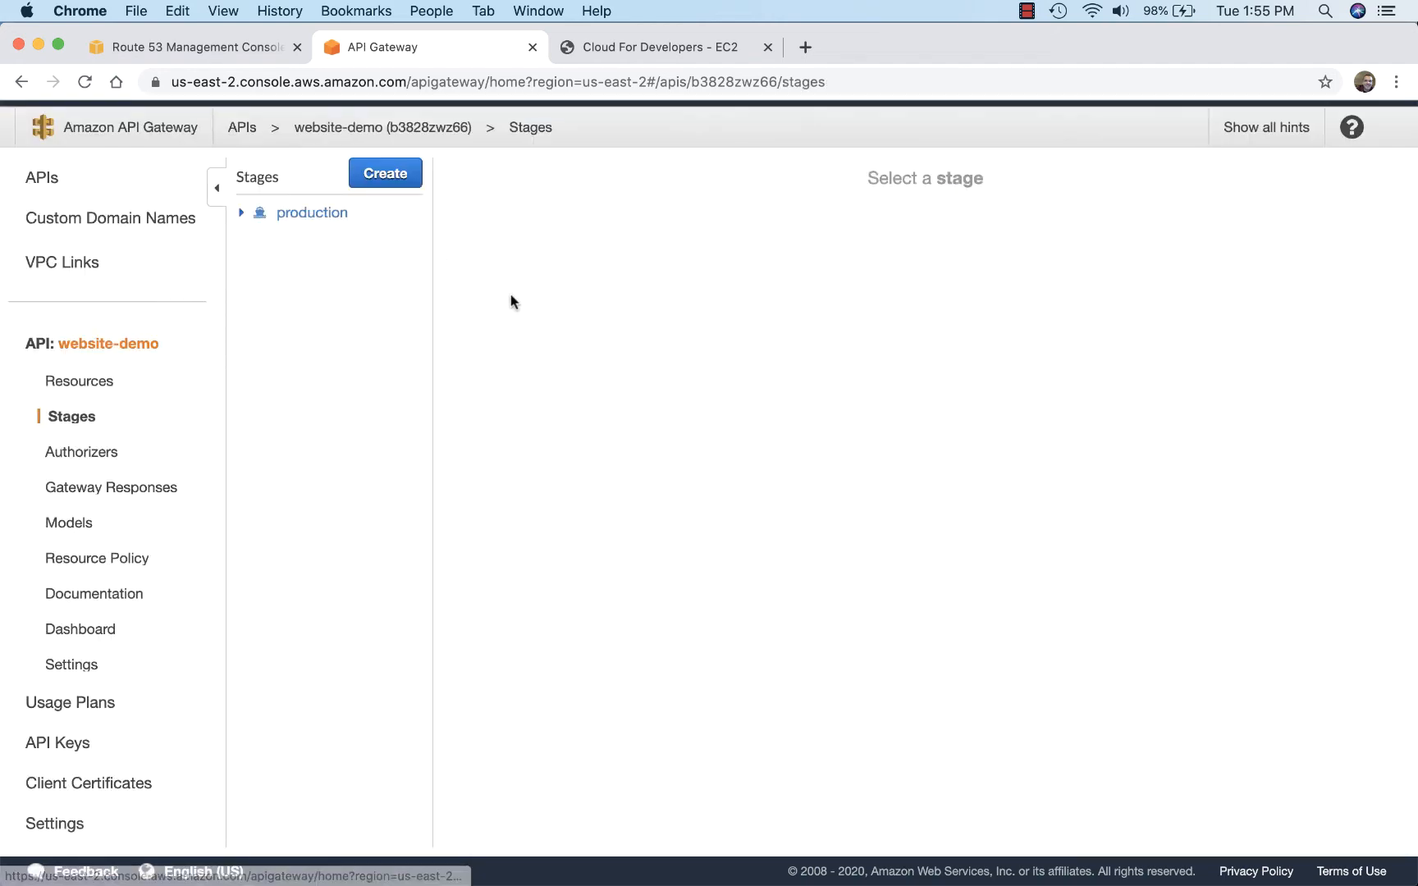
{"action": "left_click", "coordinate": [308, 215]}
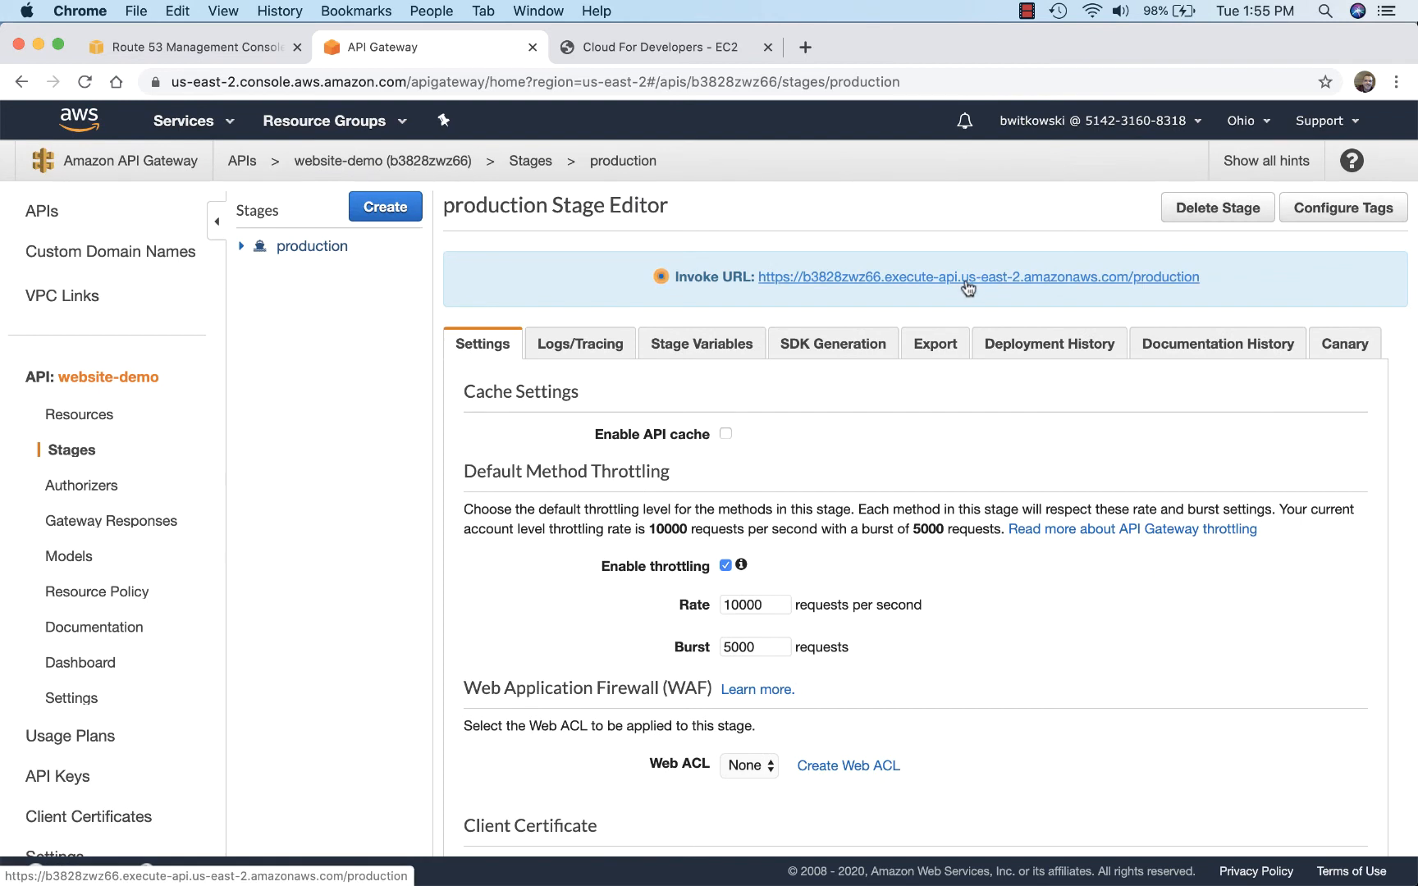
{"action": "left_click", "coordinate": [967, 282]}
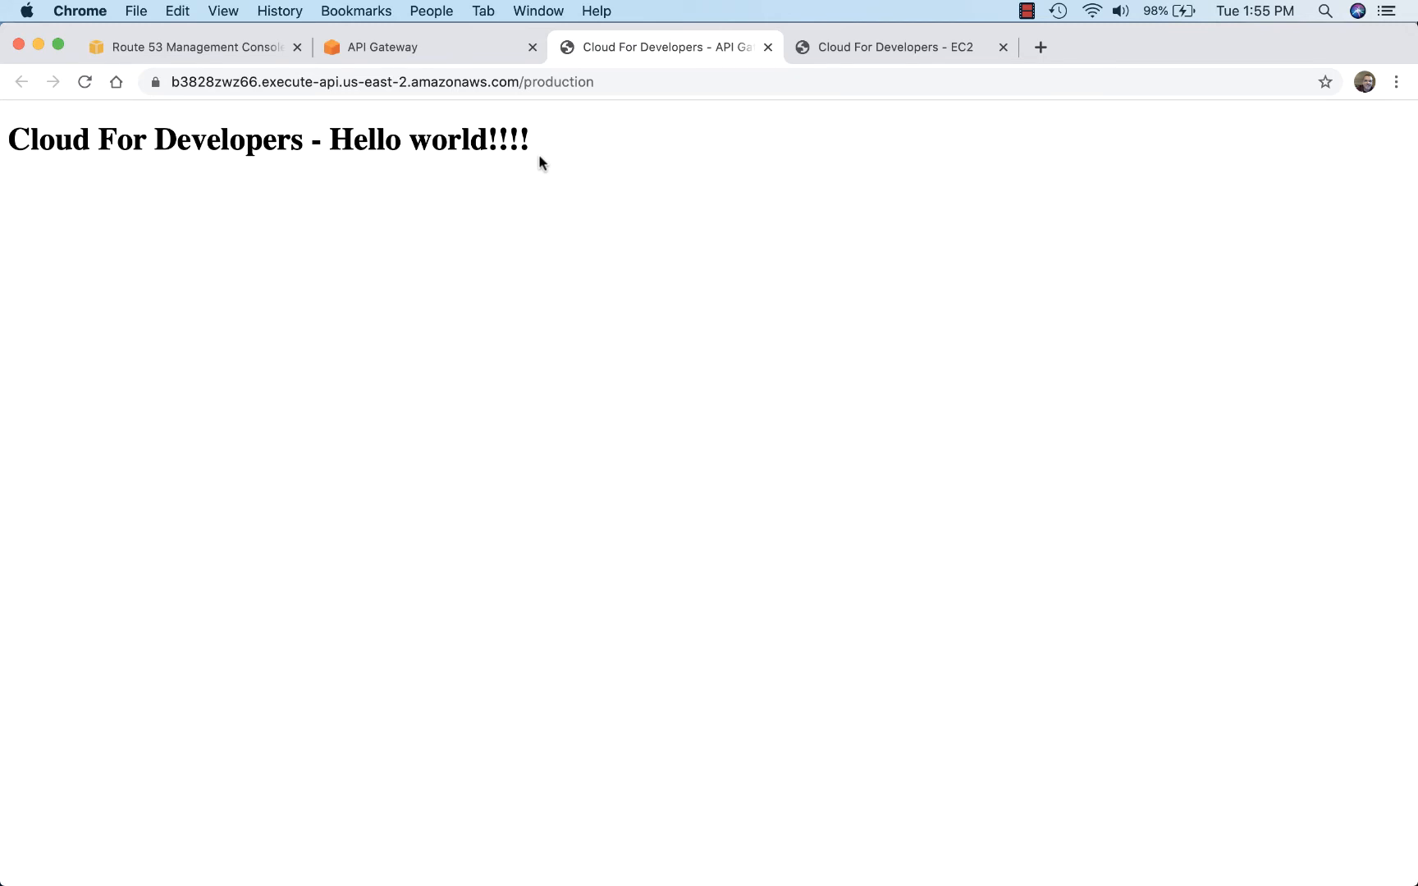
{"action": "left_click", "coordinate": [767, 47]}
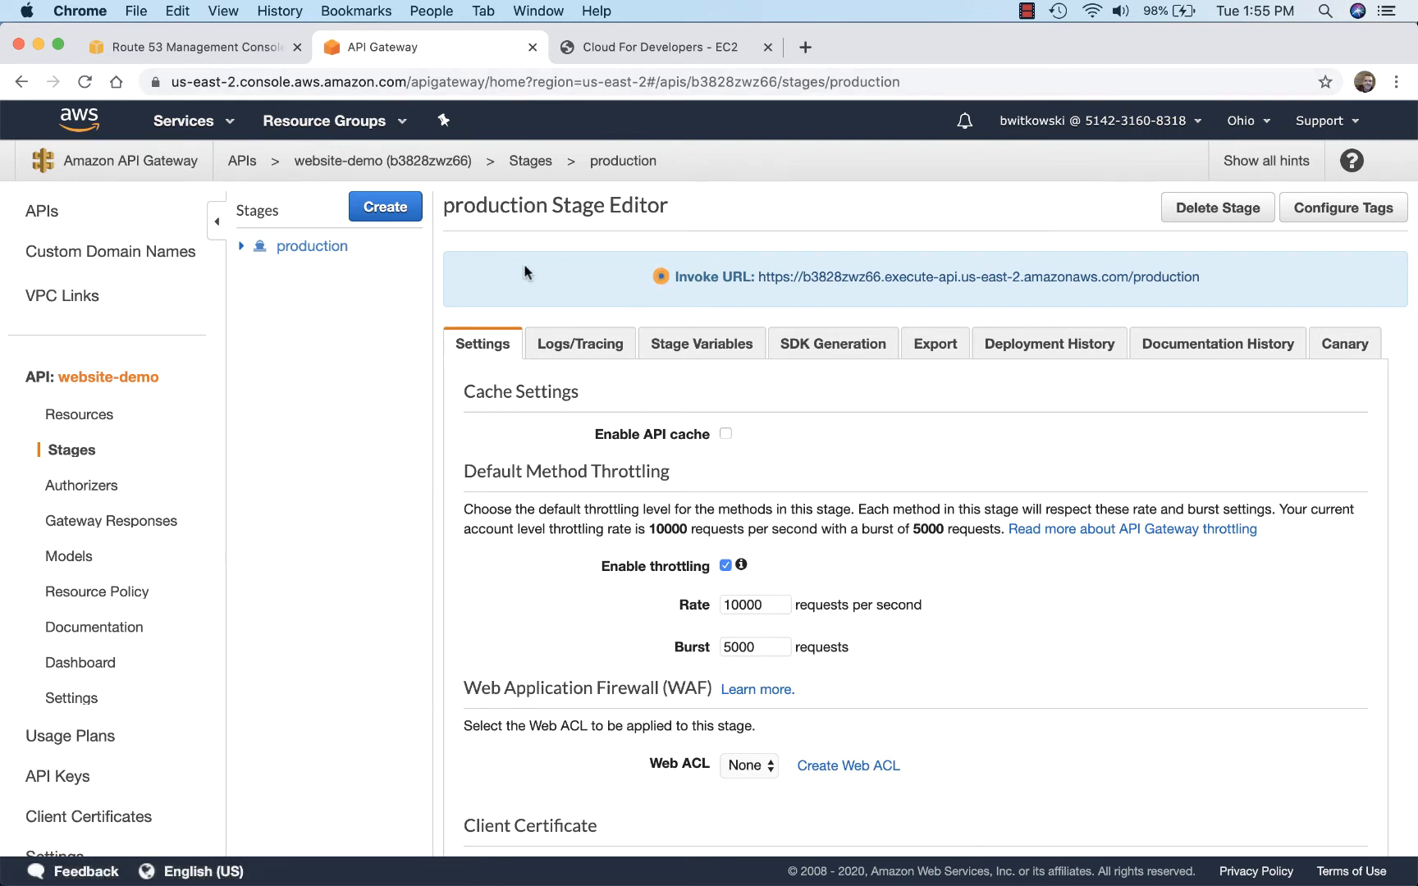
Step: View API Gateway's custom domain names, and switch to the Certificate Manager service
{"action": "left_click", "coordinate": [78, 259]}
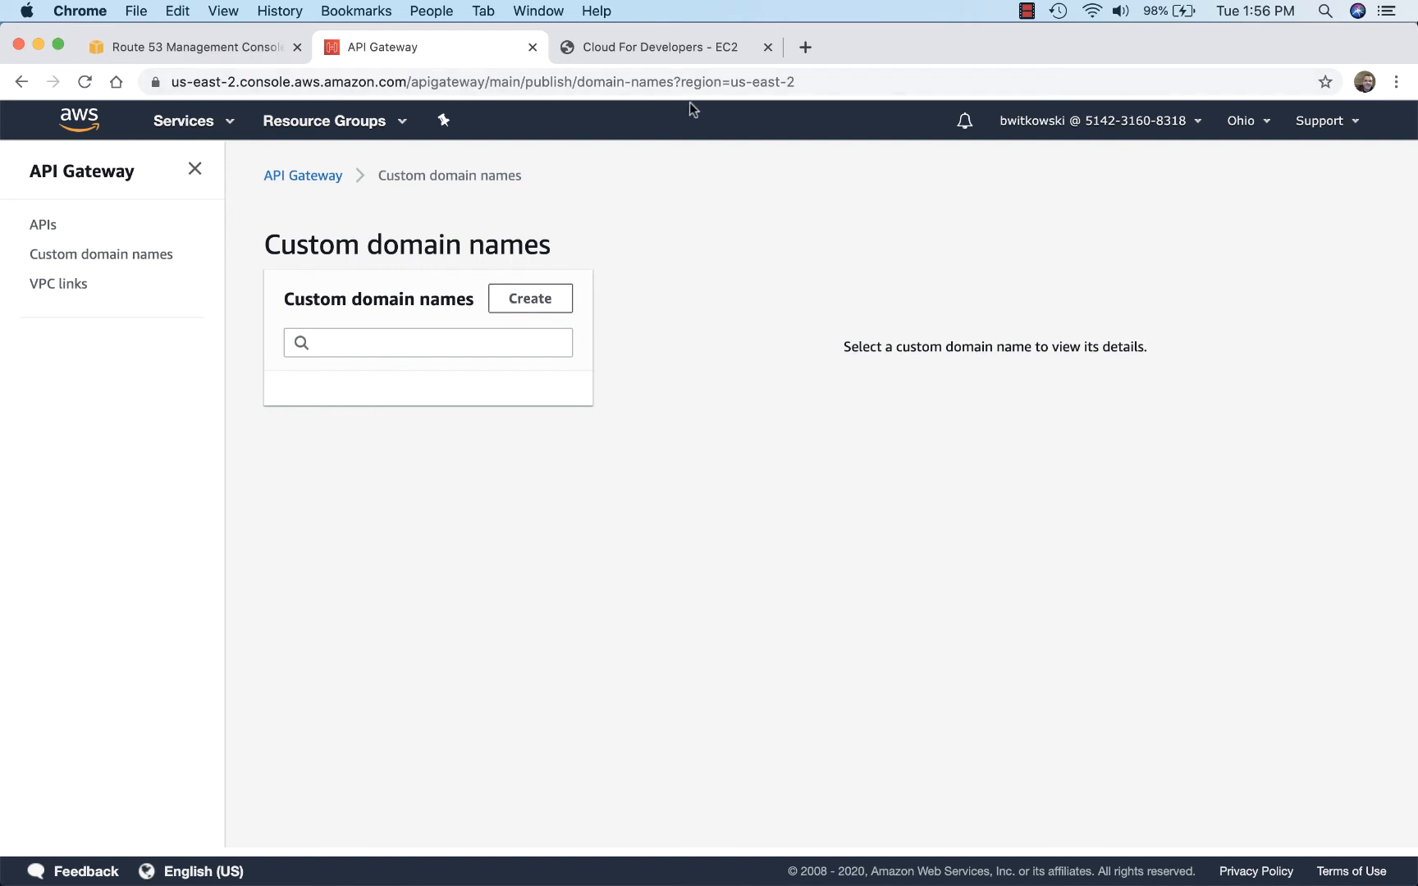
{"action": "left_click", "coordinate": [196, 124]}
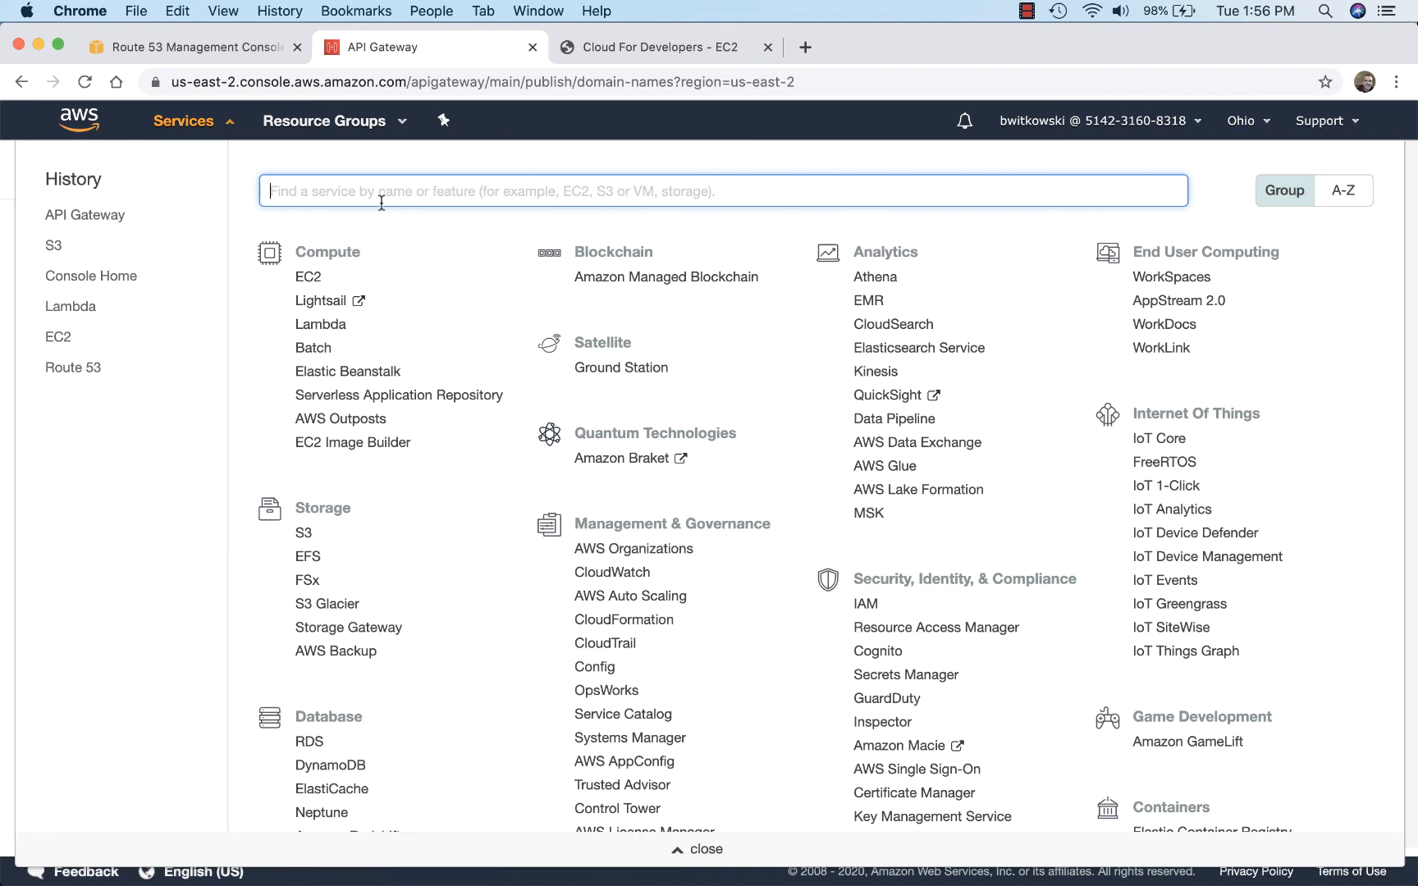
{"action": "type", "text": "certi"}
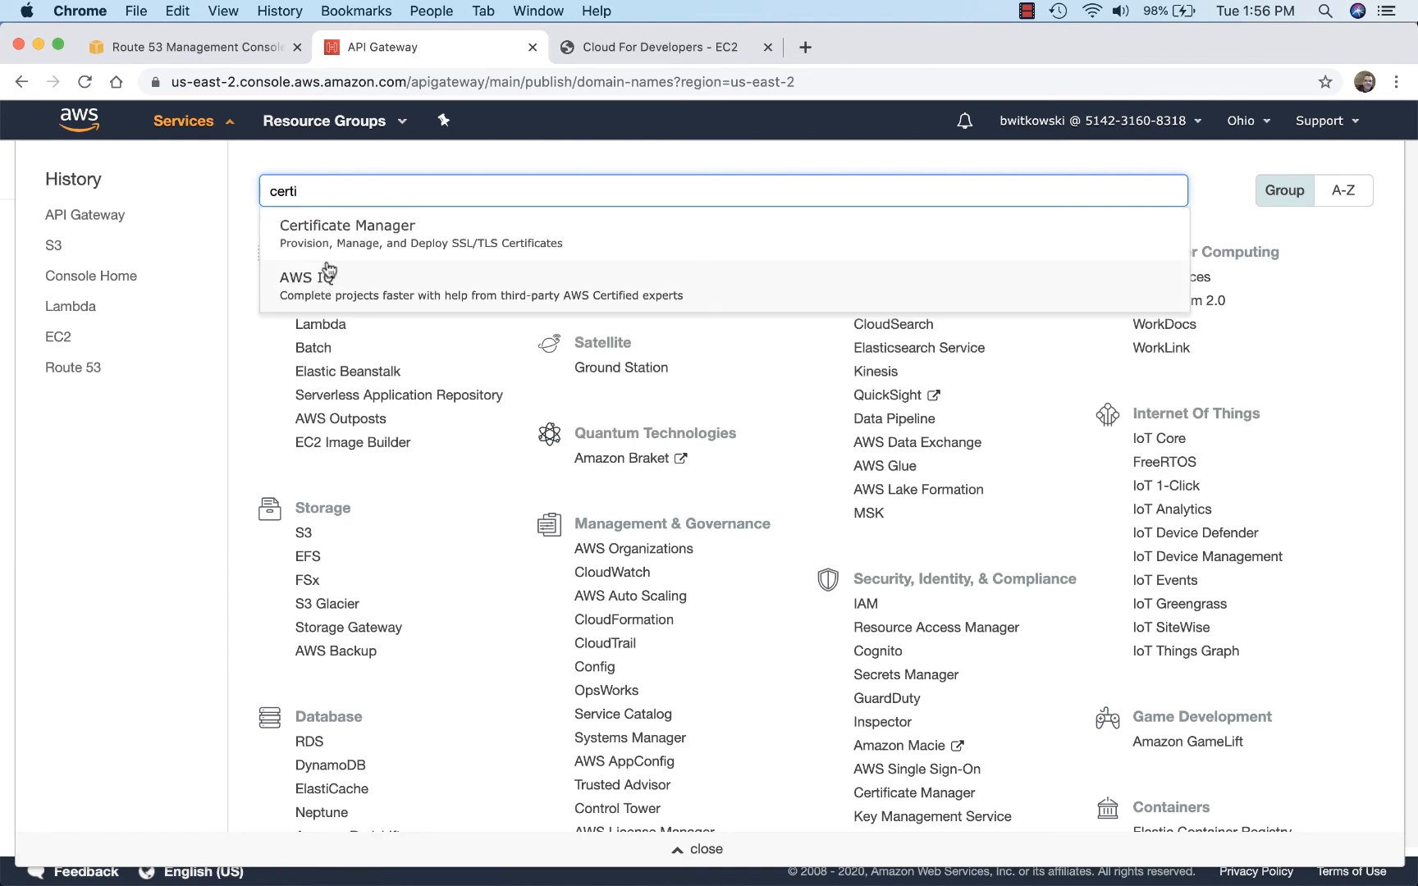
{"action": "left_click", "coordinate": [325, 244]}
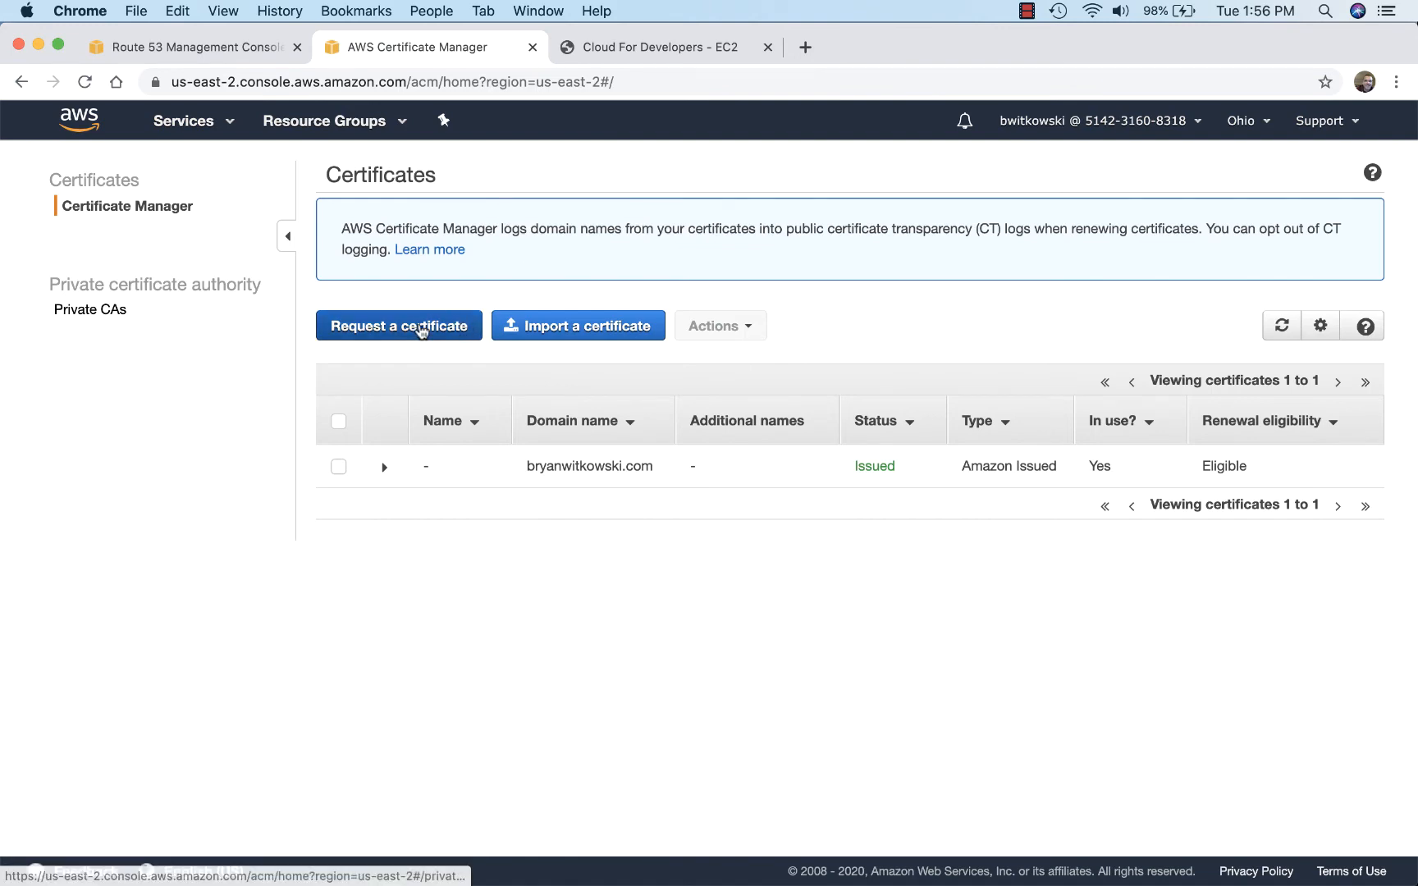
Step: Start a public certificate request for the api subdomain of the custom domain
{"action": "left_click", "coordinate": [422, 327]}
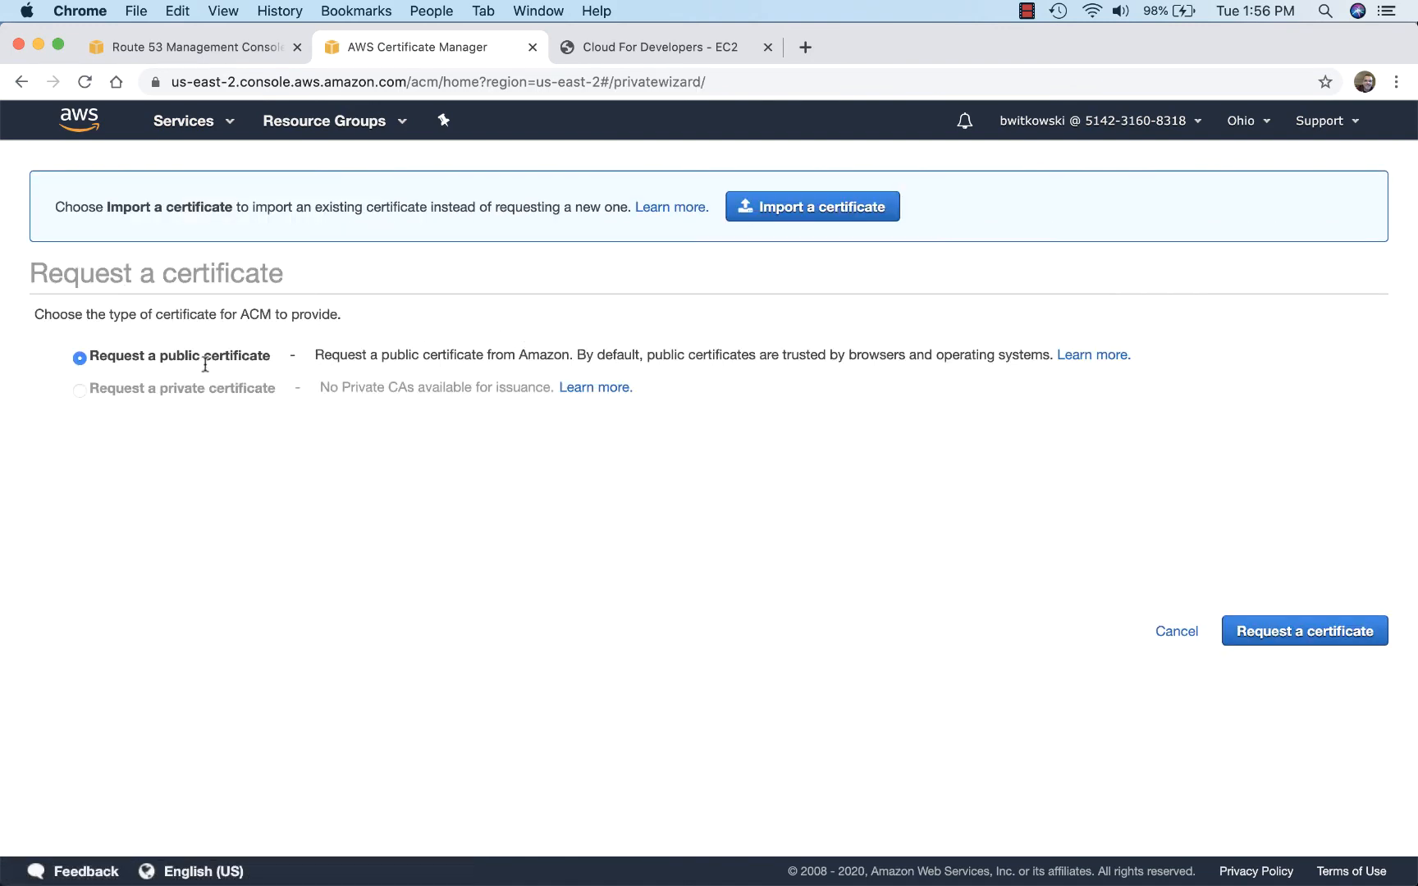
{"action": "left_click", "coordinate": [1239, 630]}
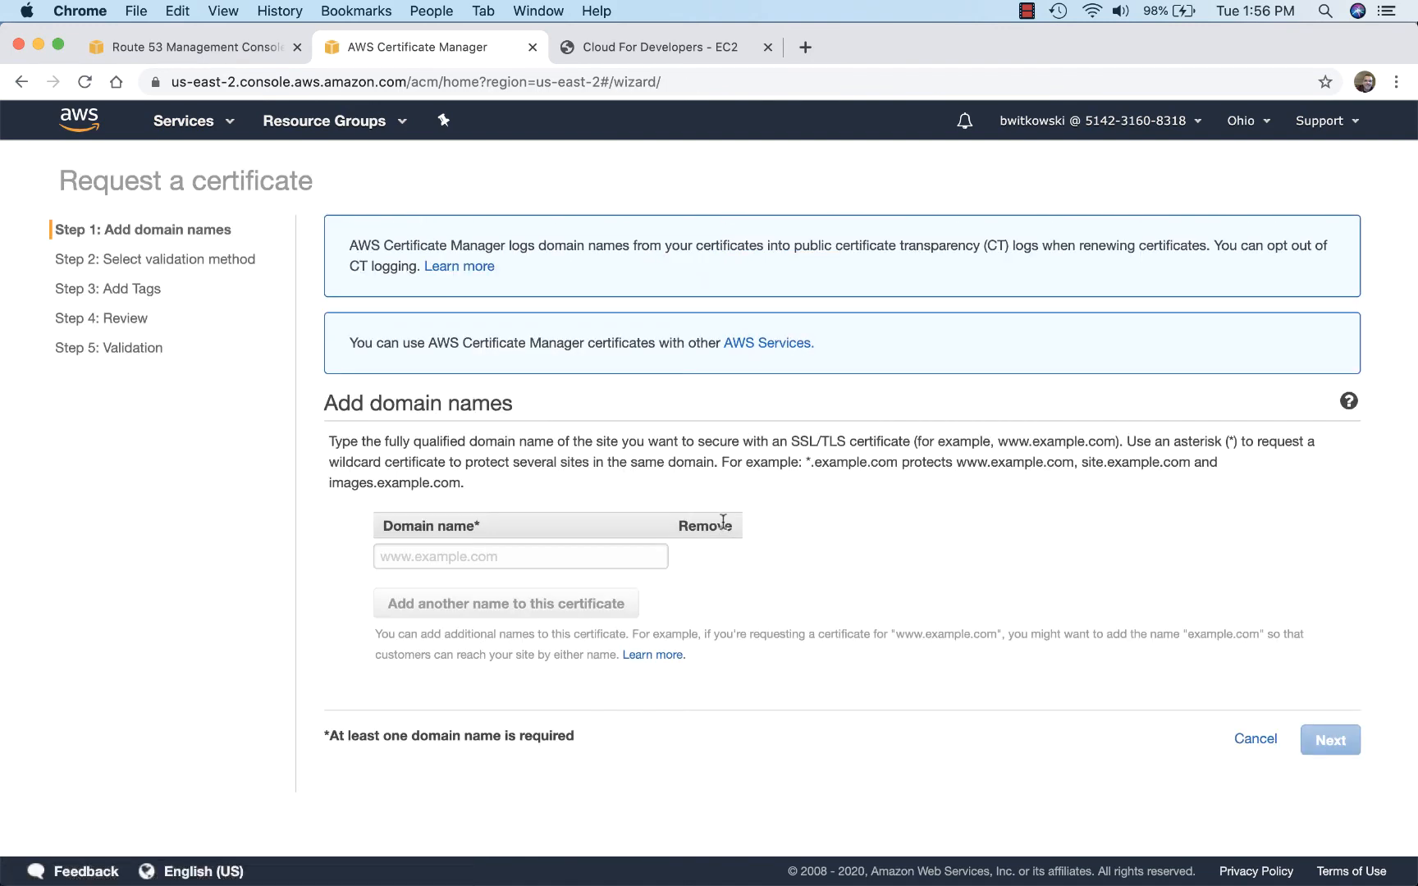
{"action": "left_click", "coordinate": [530, 560]}
{"action": "type", "text": "api."}
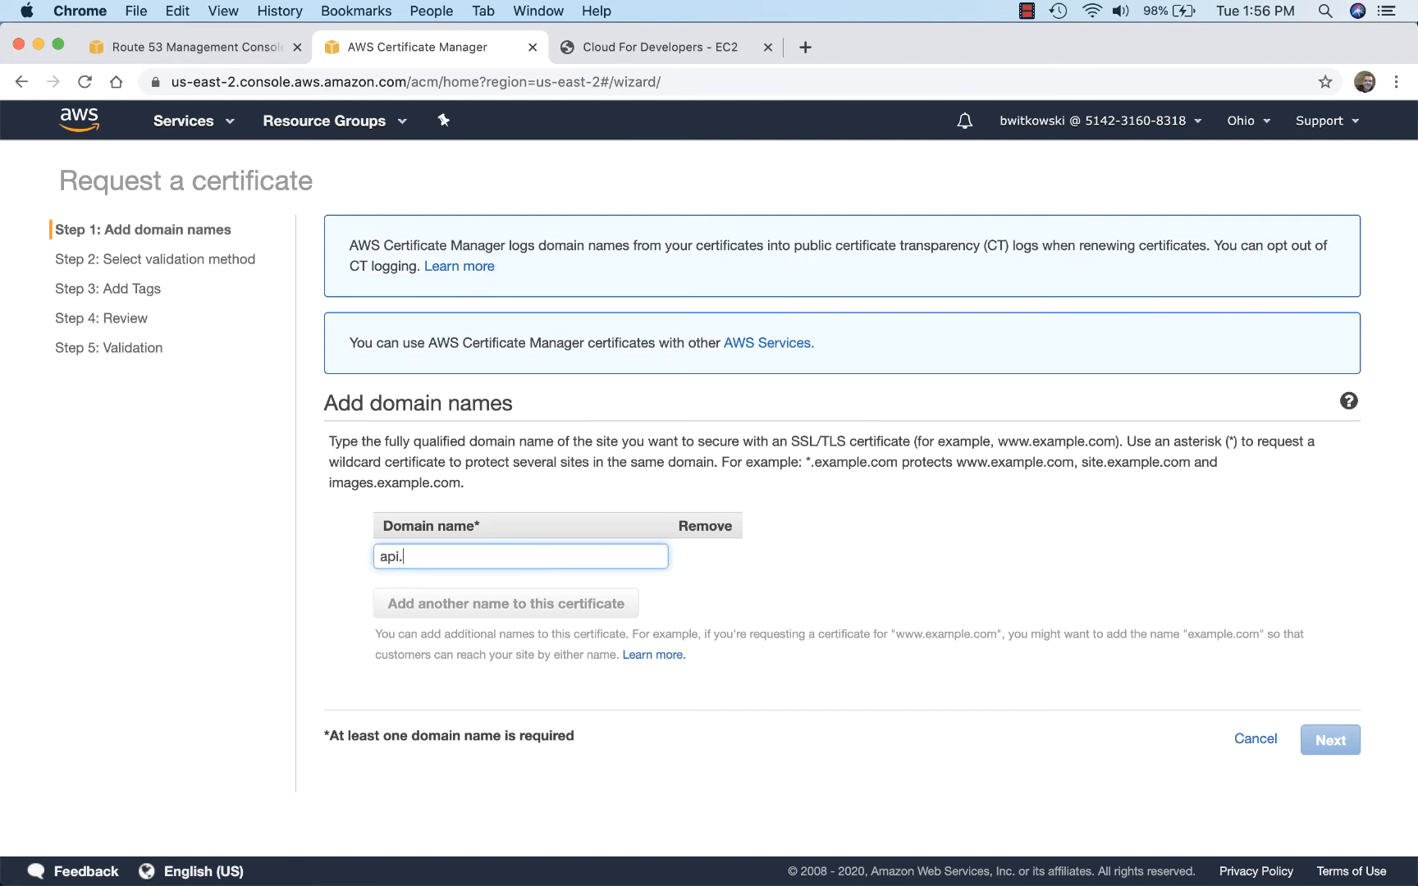
{"action": "type", "text": "bryanwitkowsk"}
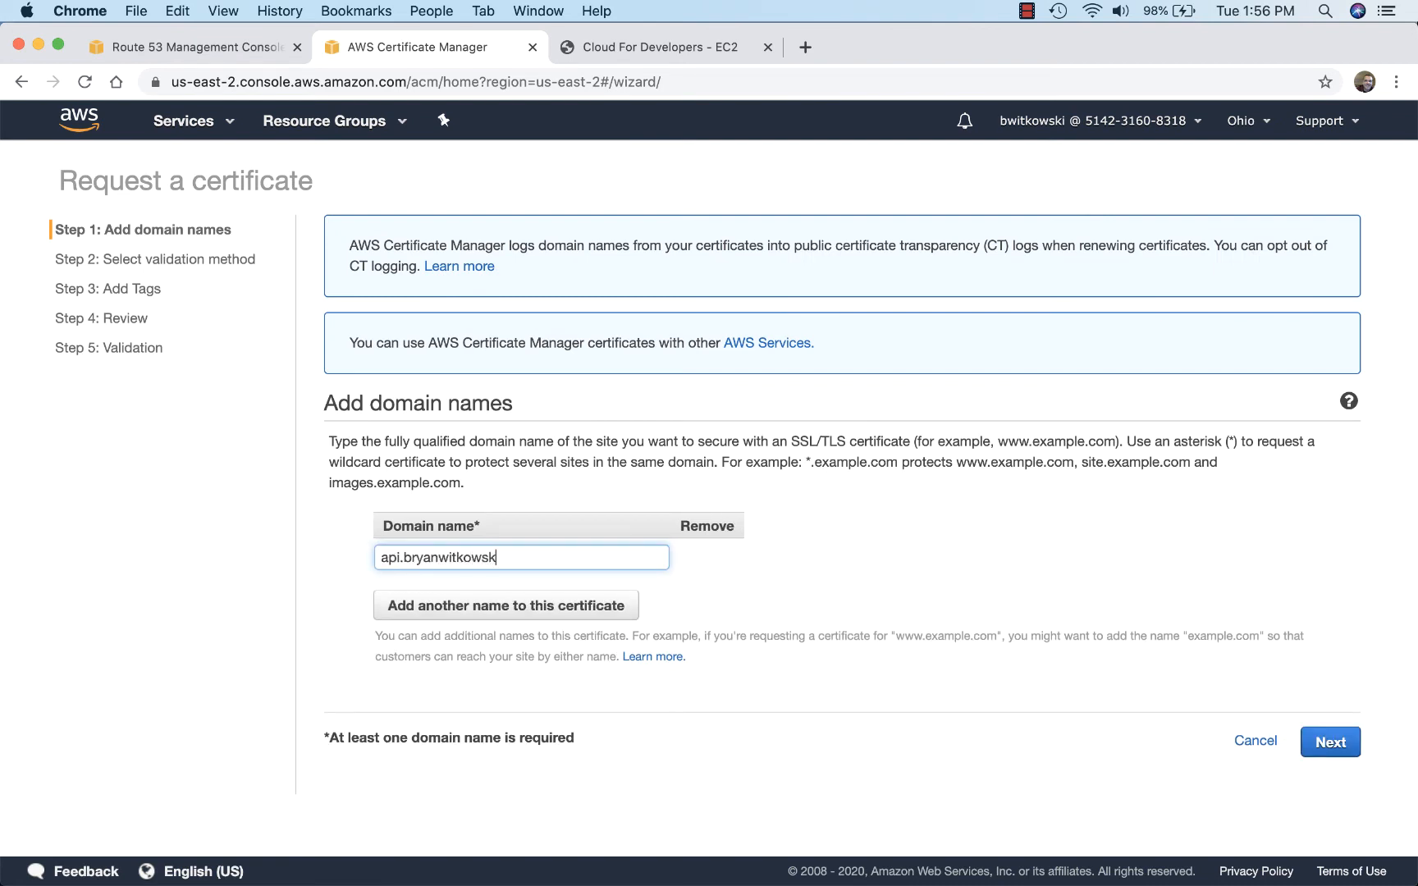
{"action": "type", "text": "i.com"}
{"action": "left_click", "coordinate": [1330, 741]}
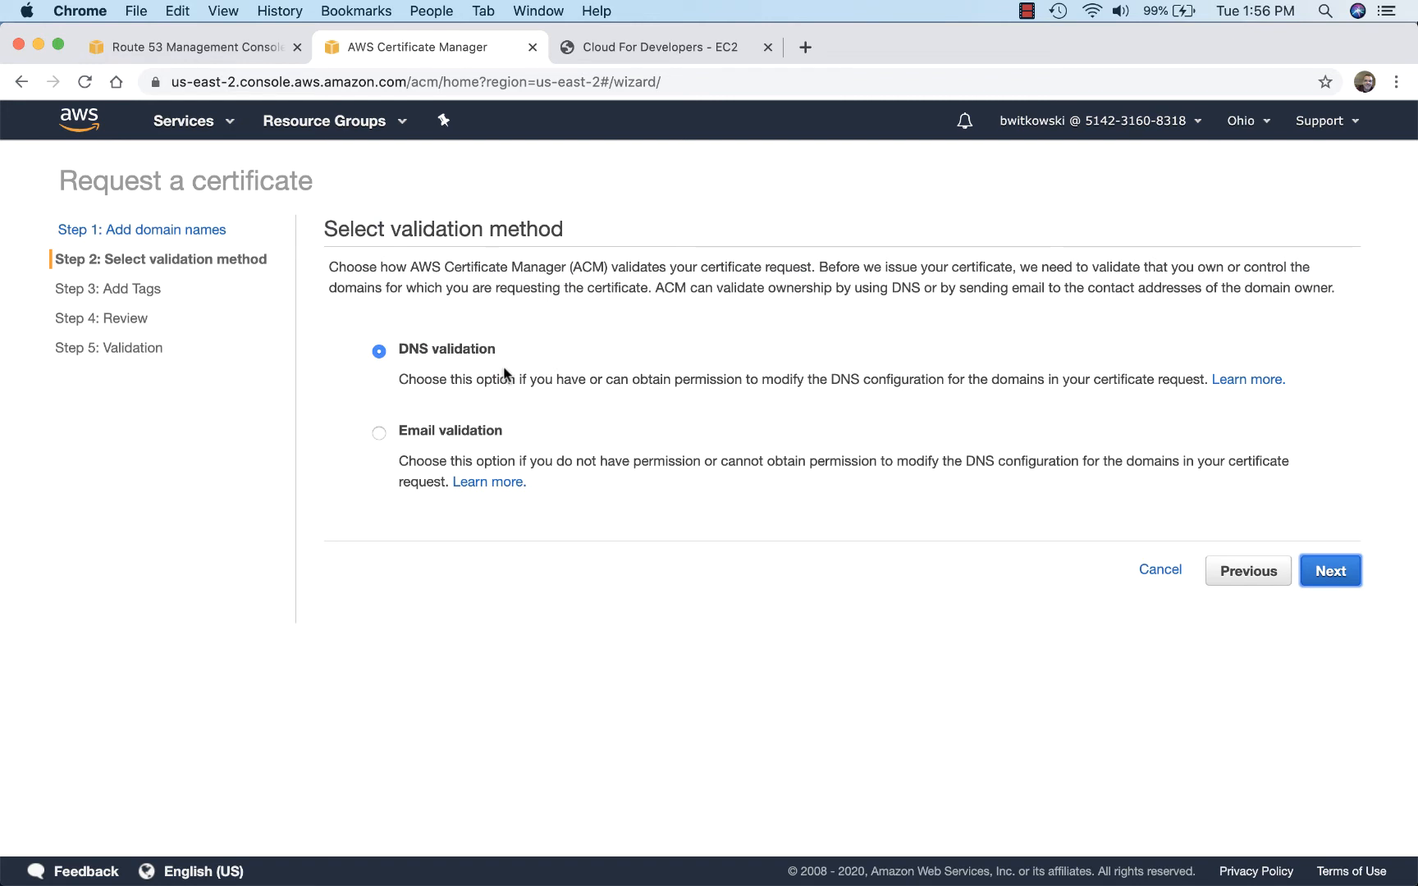
Step: Keep DNS validation, add no tags, and confirm the certificate request
{"action": "left_click", "coordinate": [1333, 574]}
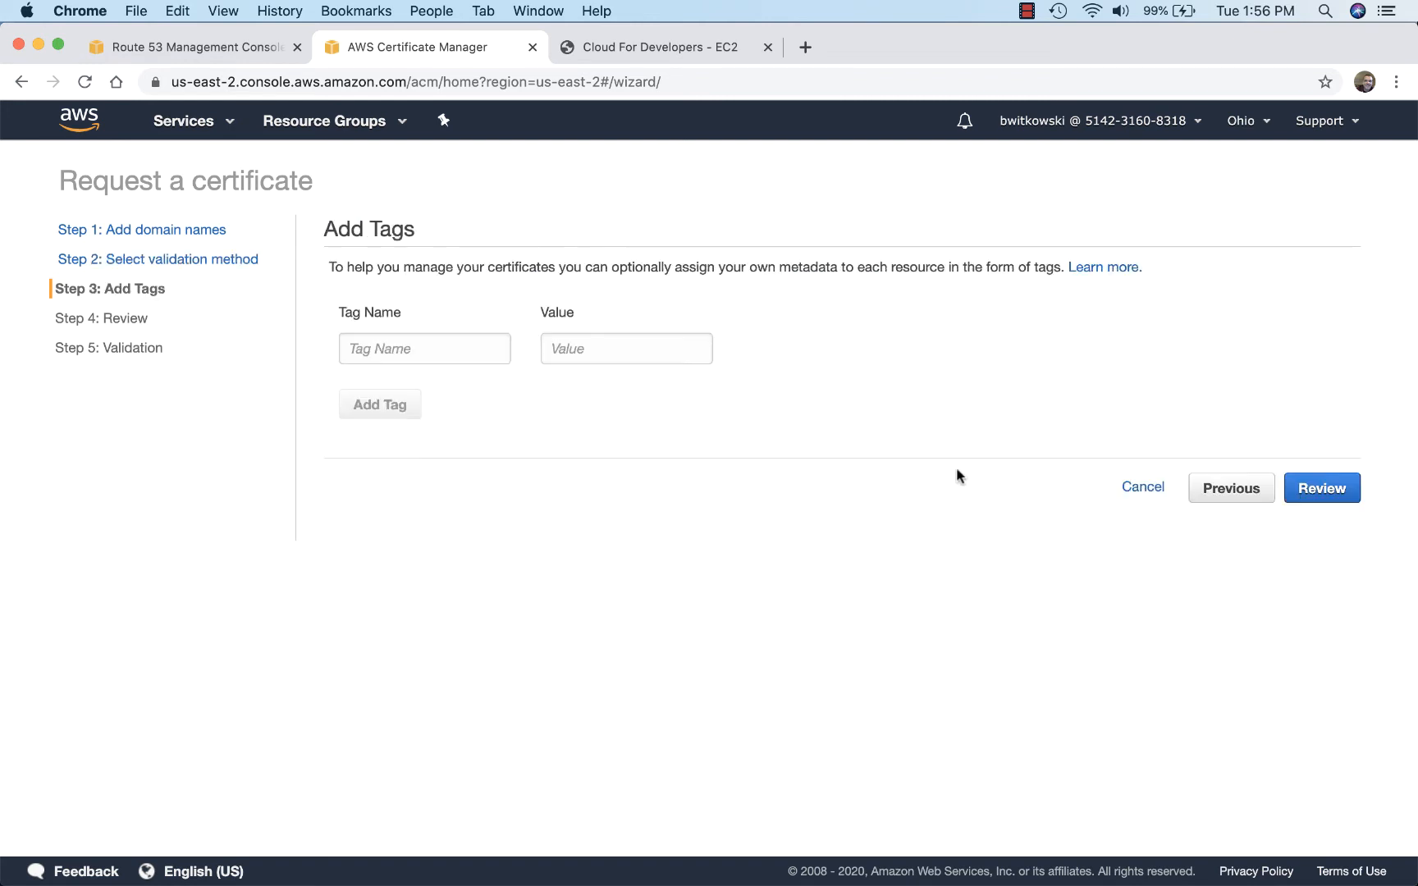
{"action": "left_click", "coordinate": [1344, 490]}
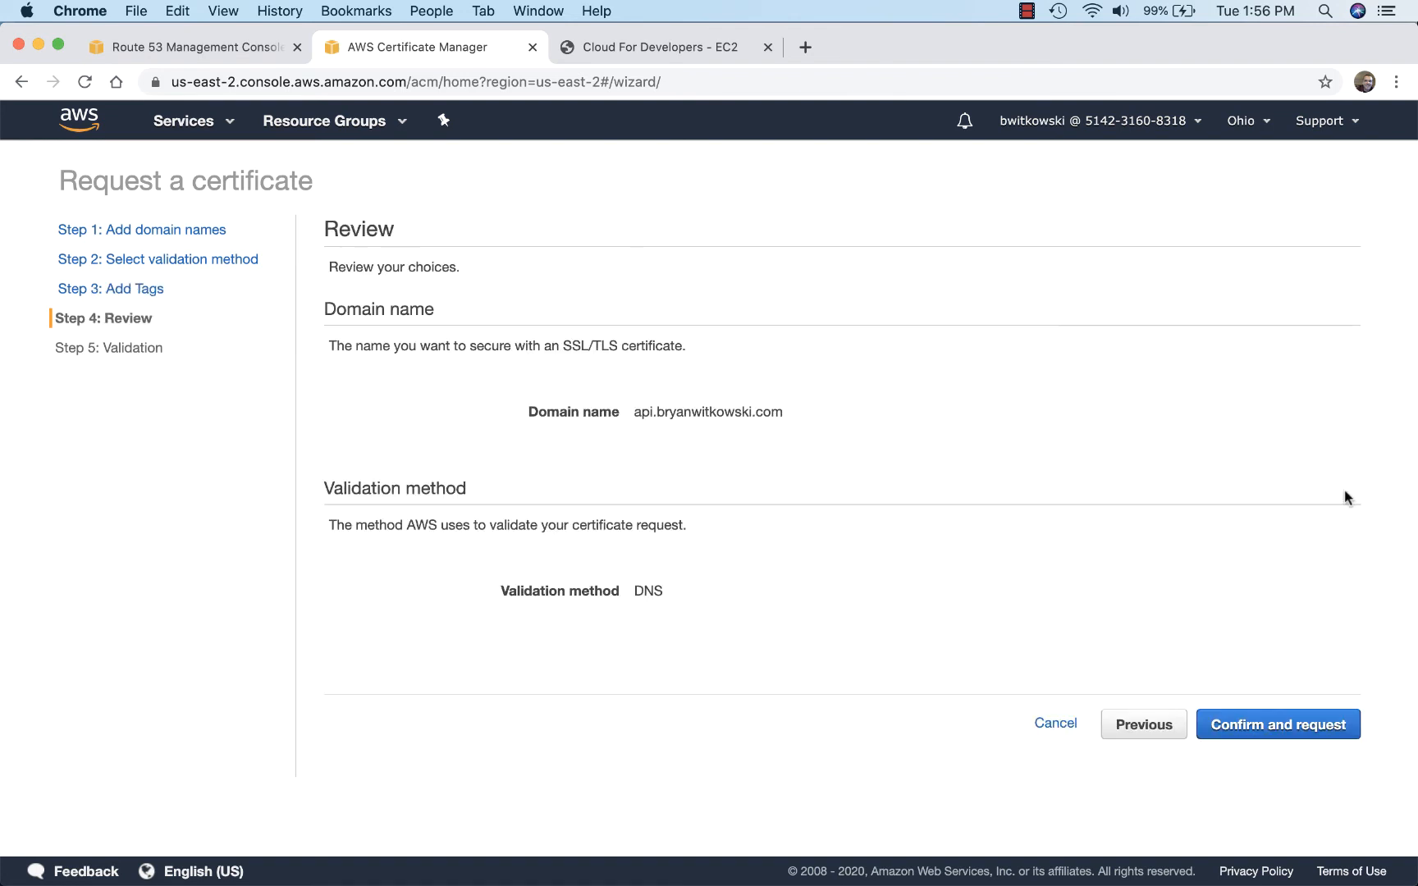
{"action": "left_click", "coordinate": [1253, 724]}
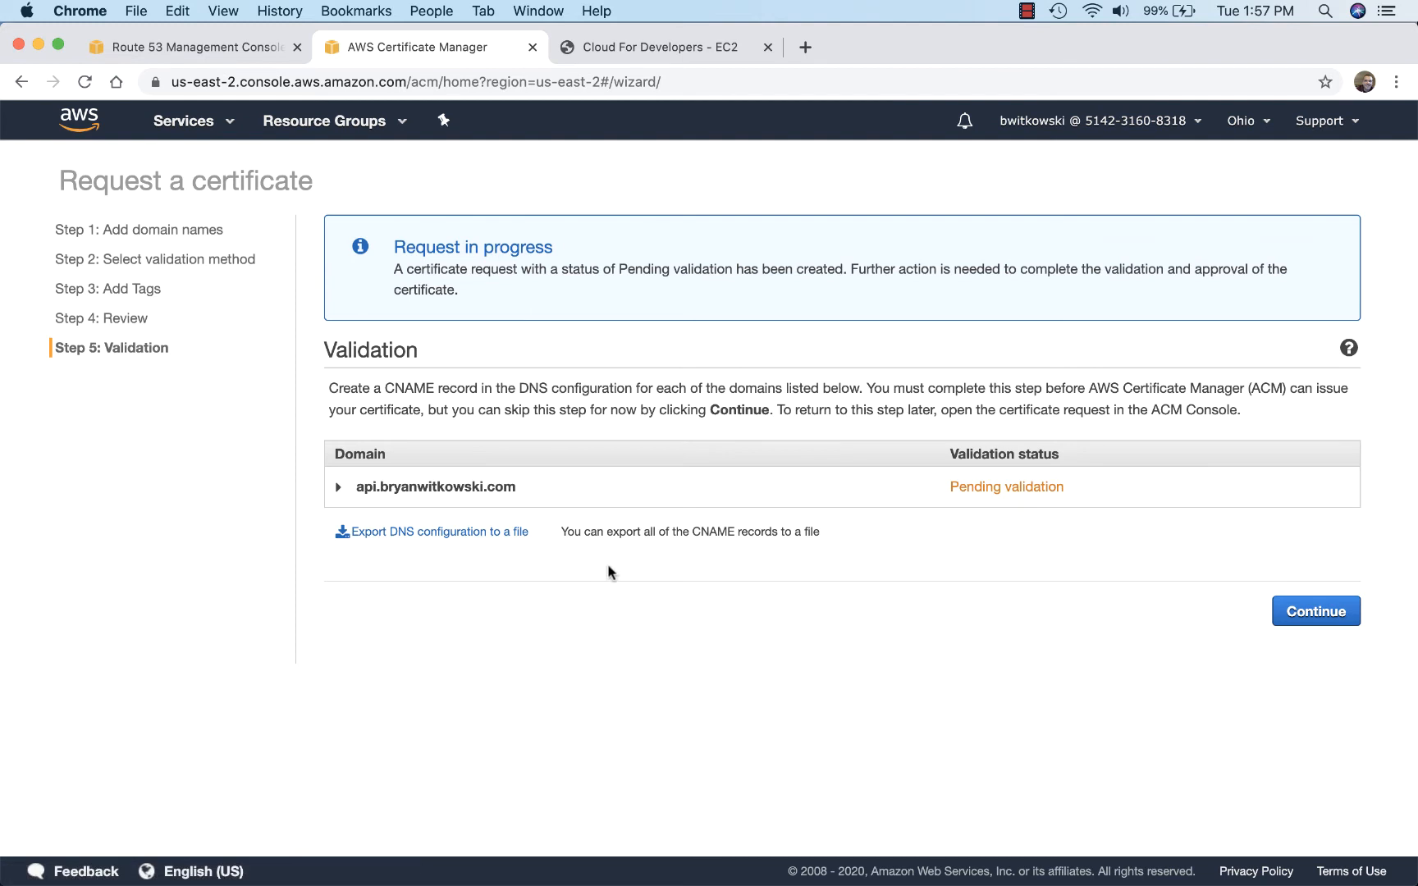
Step: Create the api subdomain's CNAME validation record in Route 53, and finish the wizard to check the certificate's status
{"action": "left_click", "coordinate": [339, 486]}
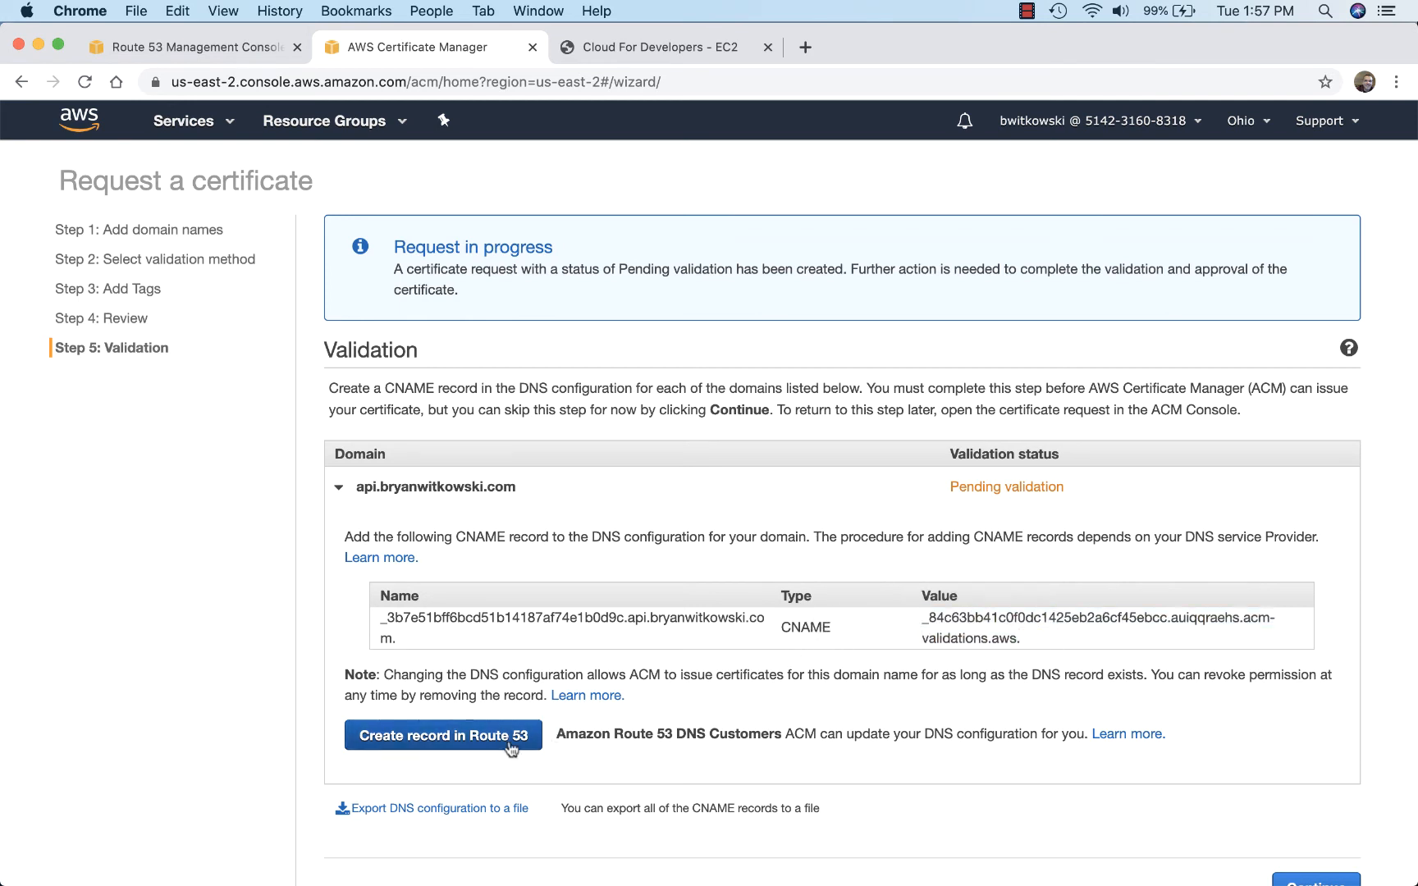
{"action": "left_click", "coordinate": [444, 736]}
{"action": "left_click", "coordinate": [1253, 558]}
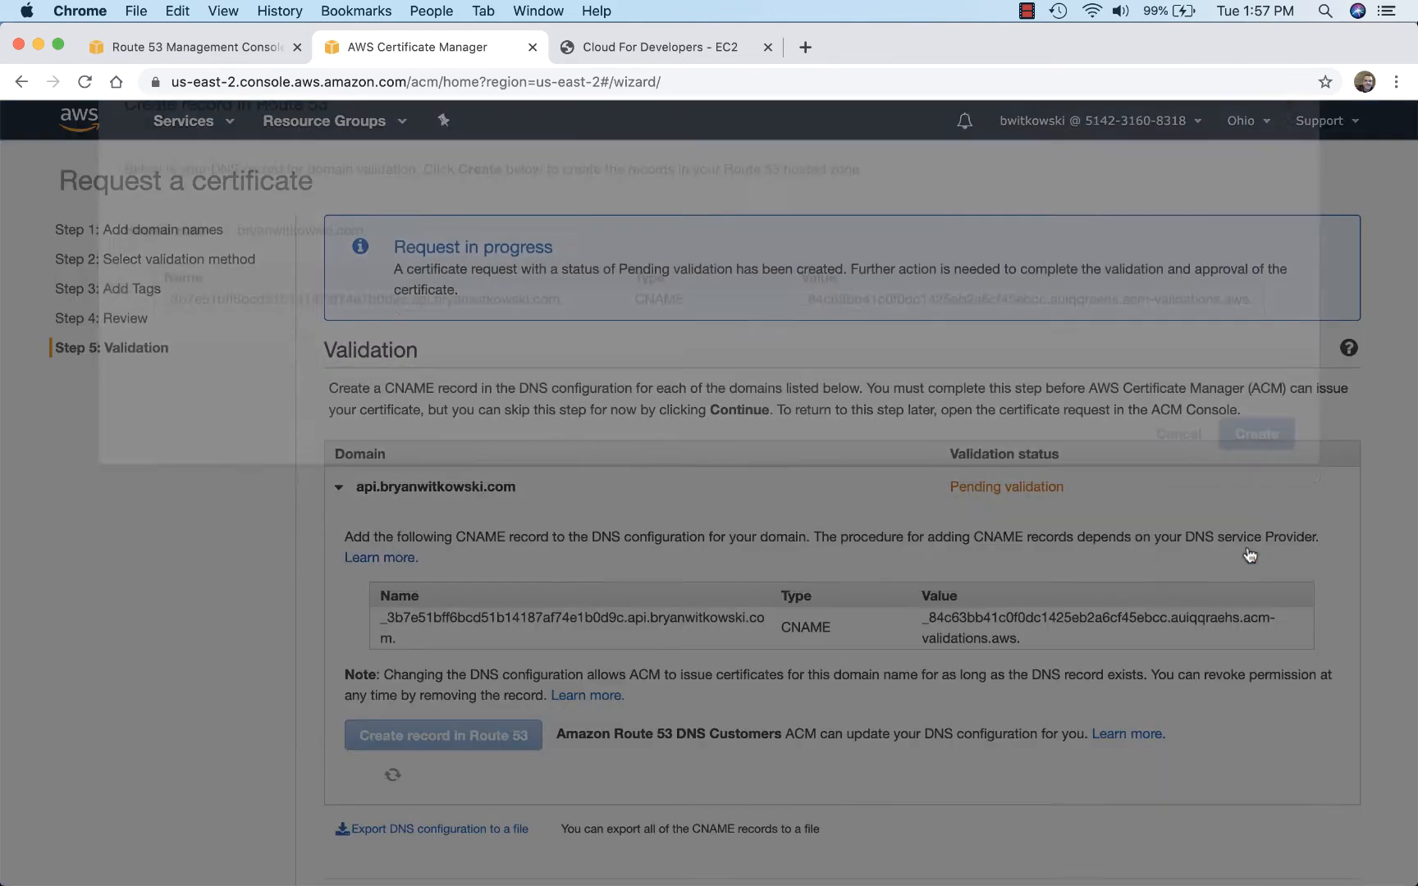
{"action": "scroll", "coordinate": [734, 726], "scroll_direction": "down", "scroll_amount": 3}
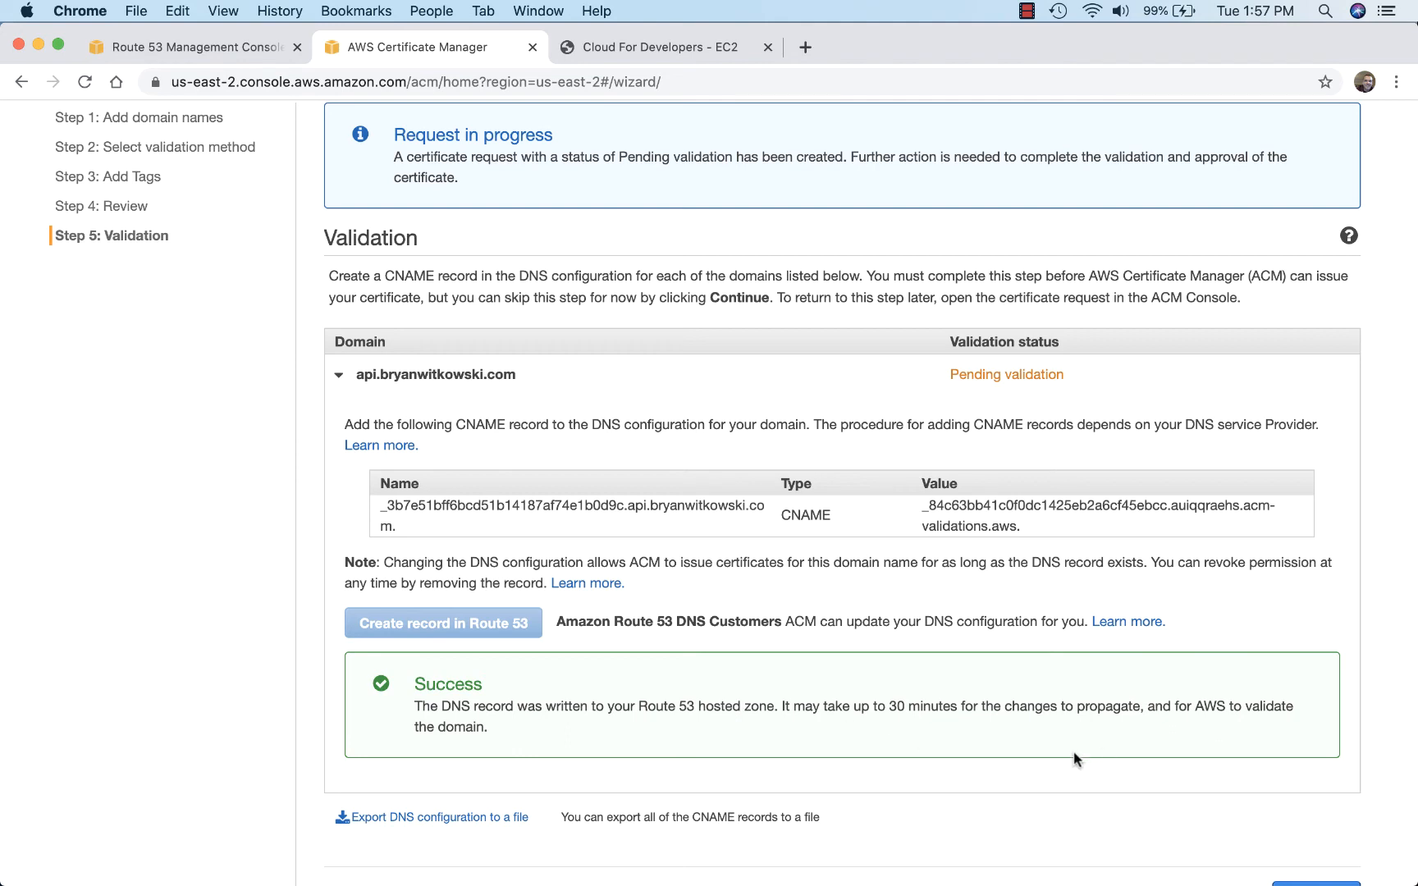
{"action": "scroll", "coordinate": [1122, 707], "scroll_direction": "down", "scroll_amount": 2}
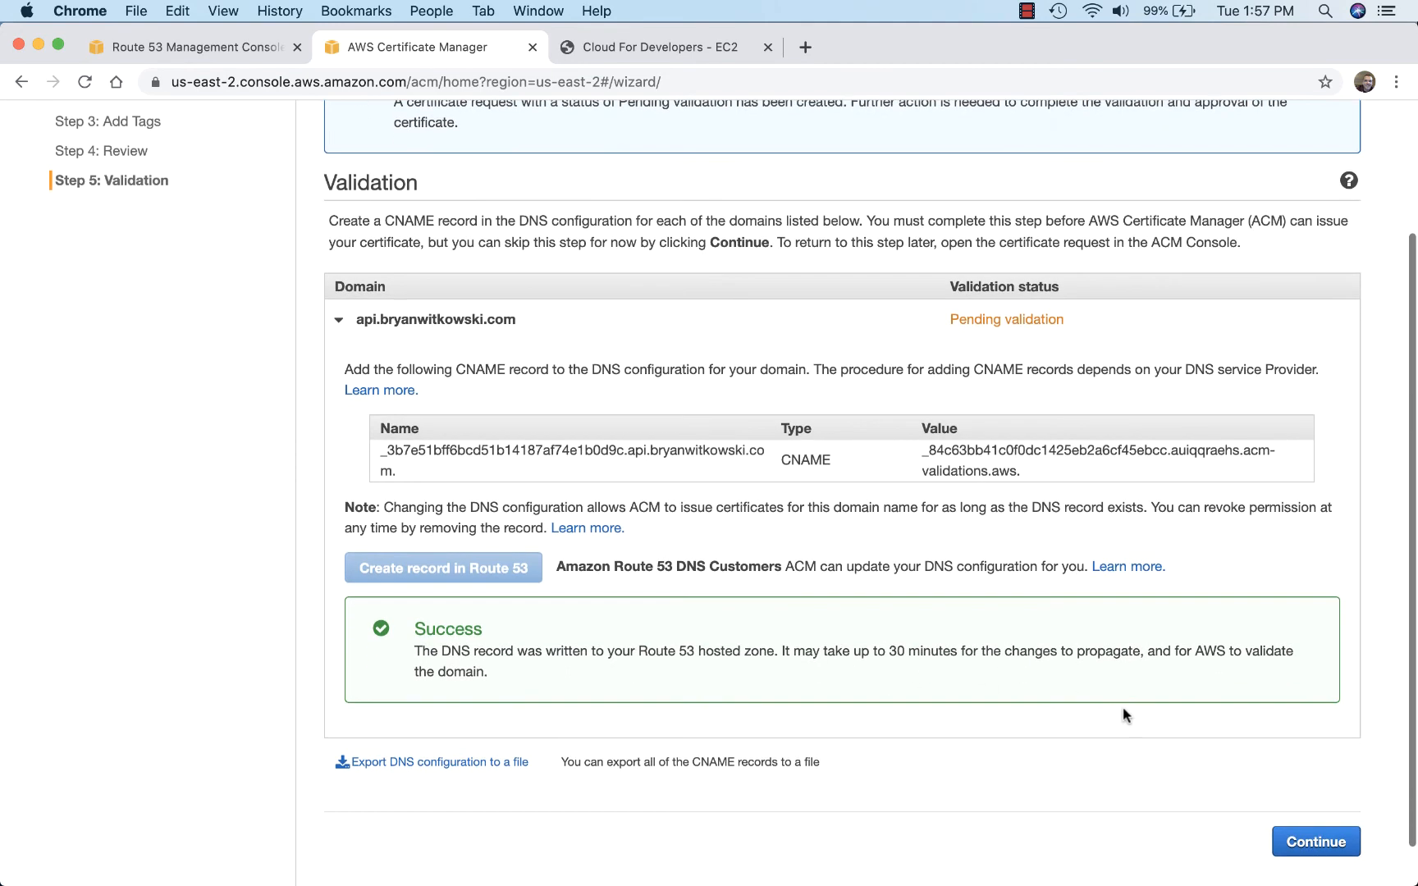
{"action": "left_click", "coordinate": [1311, 841]}
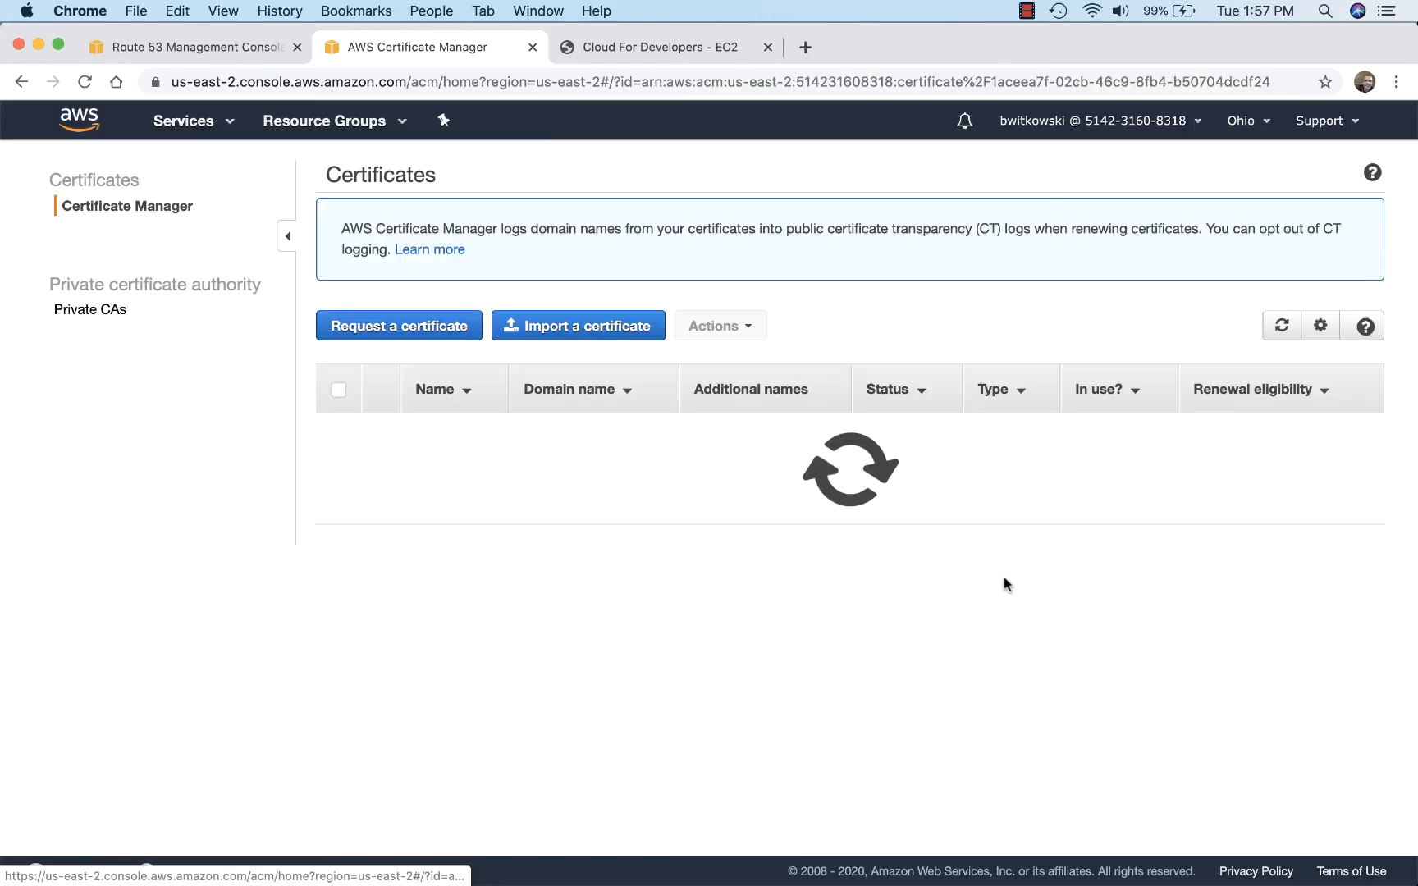
{"action": "scroll", "coordinate": [706, 607], "scroll_direction": "down", "scroll_amount": 3}
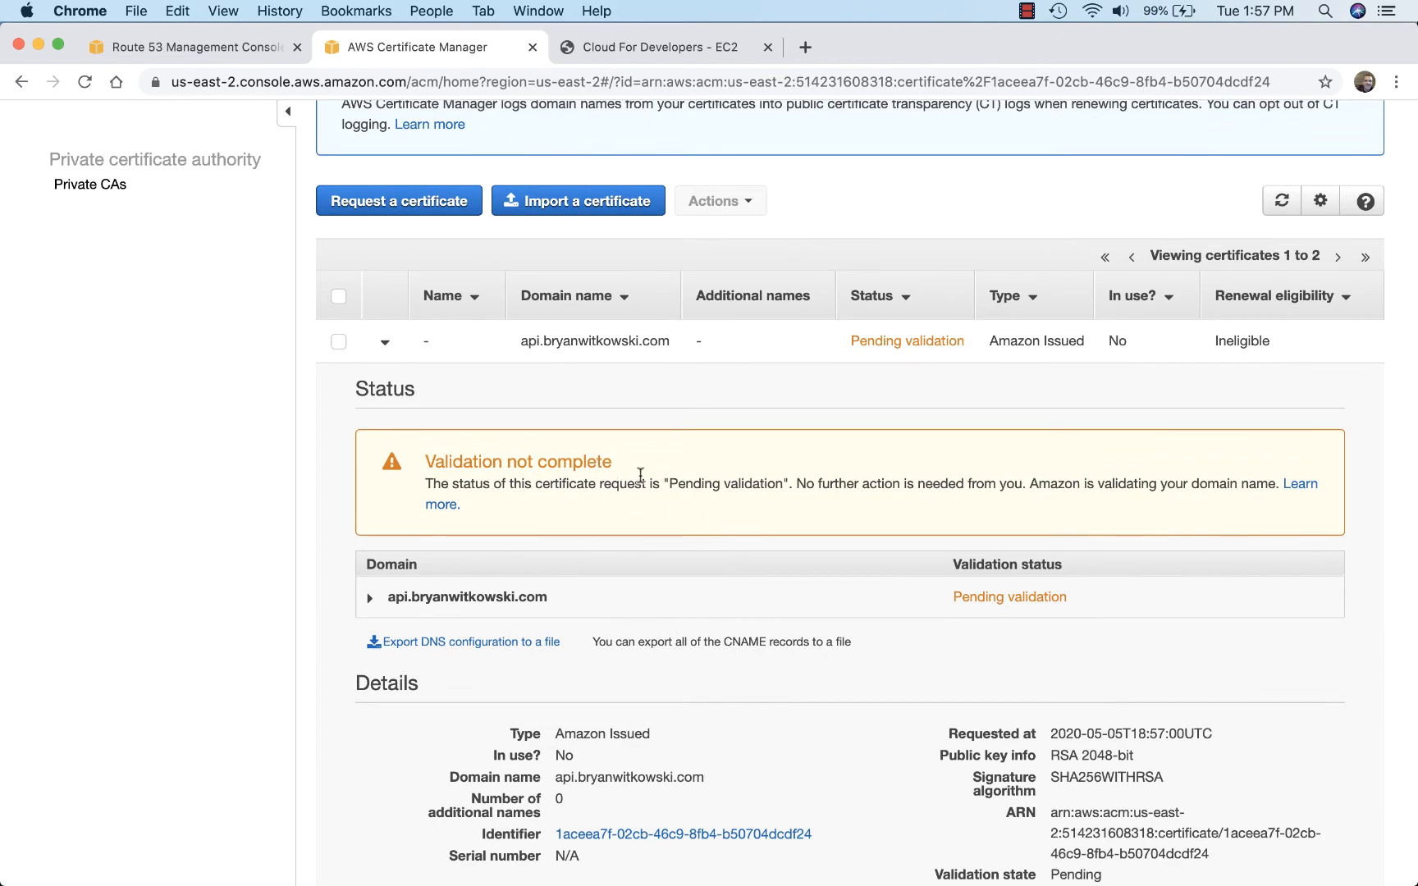
{"action": "scroll", "coordinate": [648, 460], "scroll_direction": "up", "scroll_amount": 2}
{"action": "scroll", "coordinate": [690, 493], "scroll_direction": "up", "scroll_amount": 2}
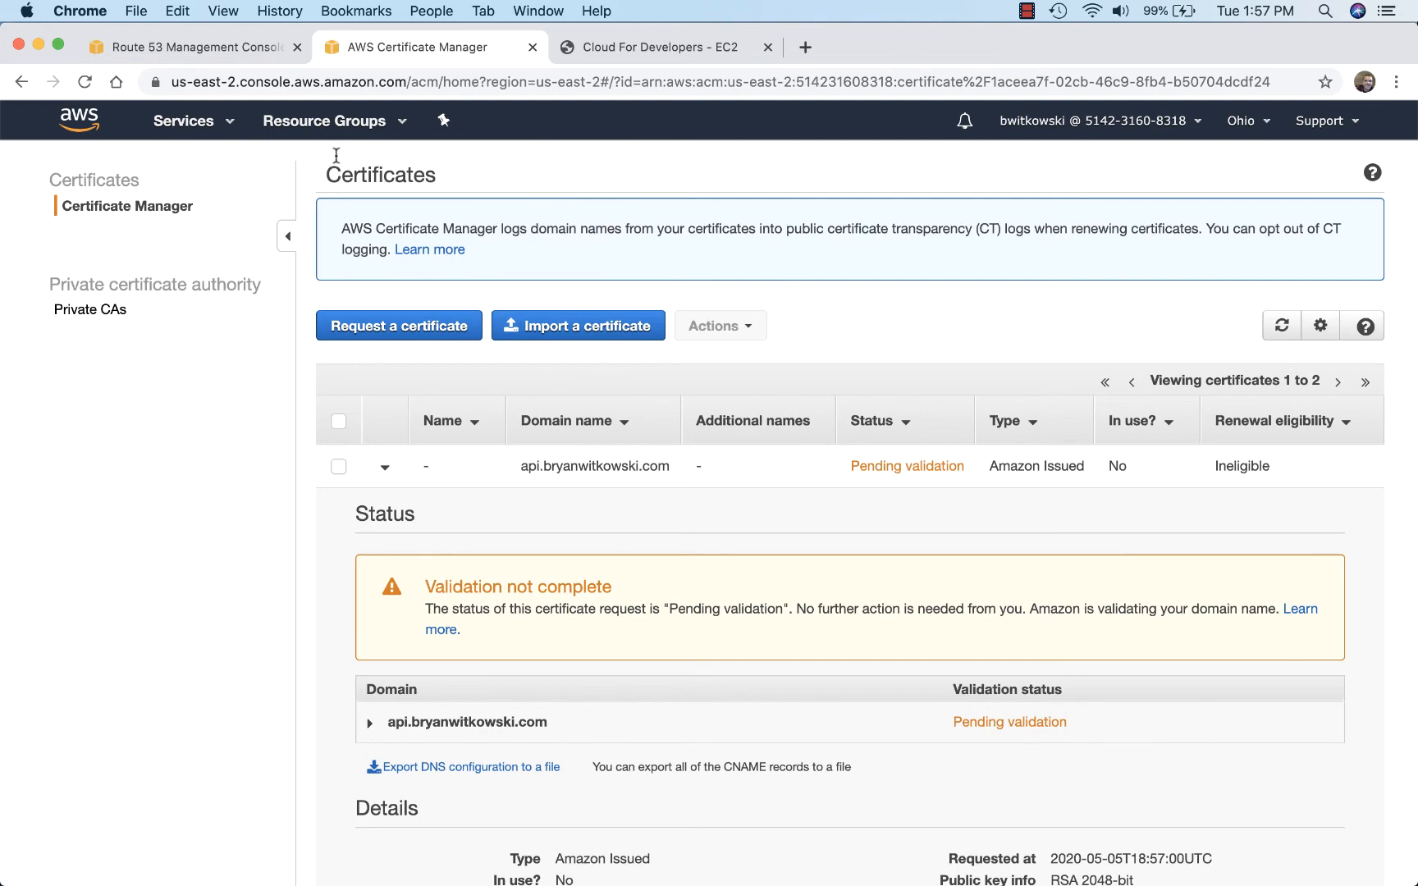
Step: Return to API Gateway and start a new custom domain name, entering the api subdomain of the custom domain
{"action": "left_click", "coordinate": [225, 125]}
{"action": "left_click", "coordinate": [92, 241]}
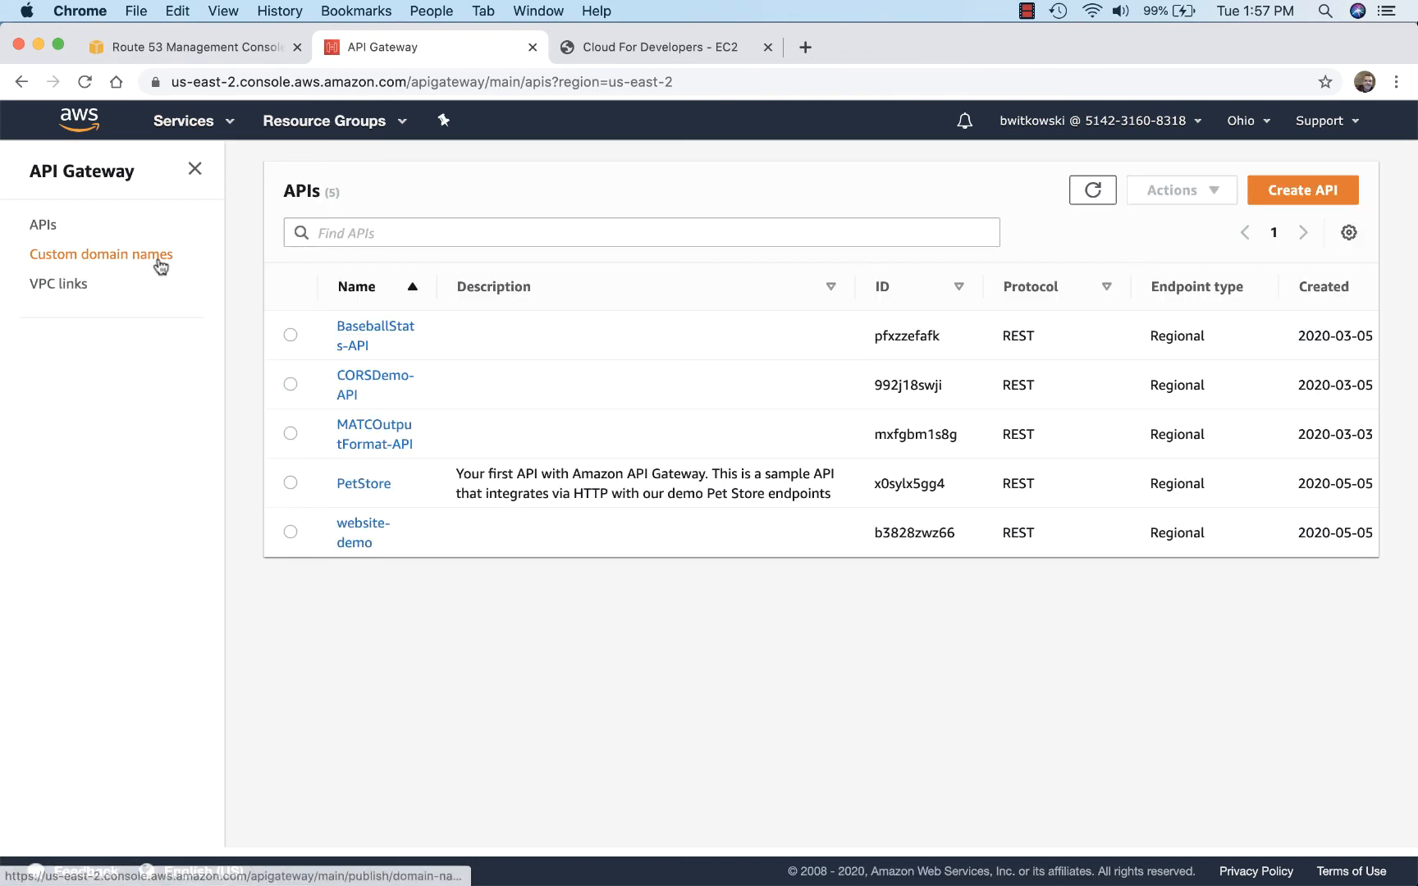
{"action": "left_click", "coordinate": [136, 262]}
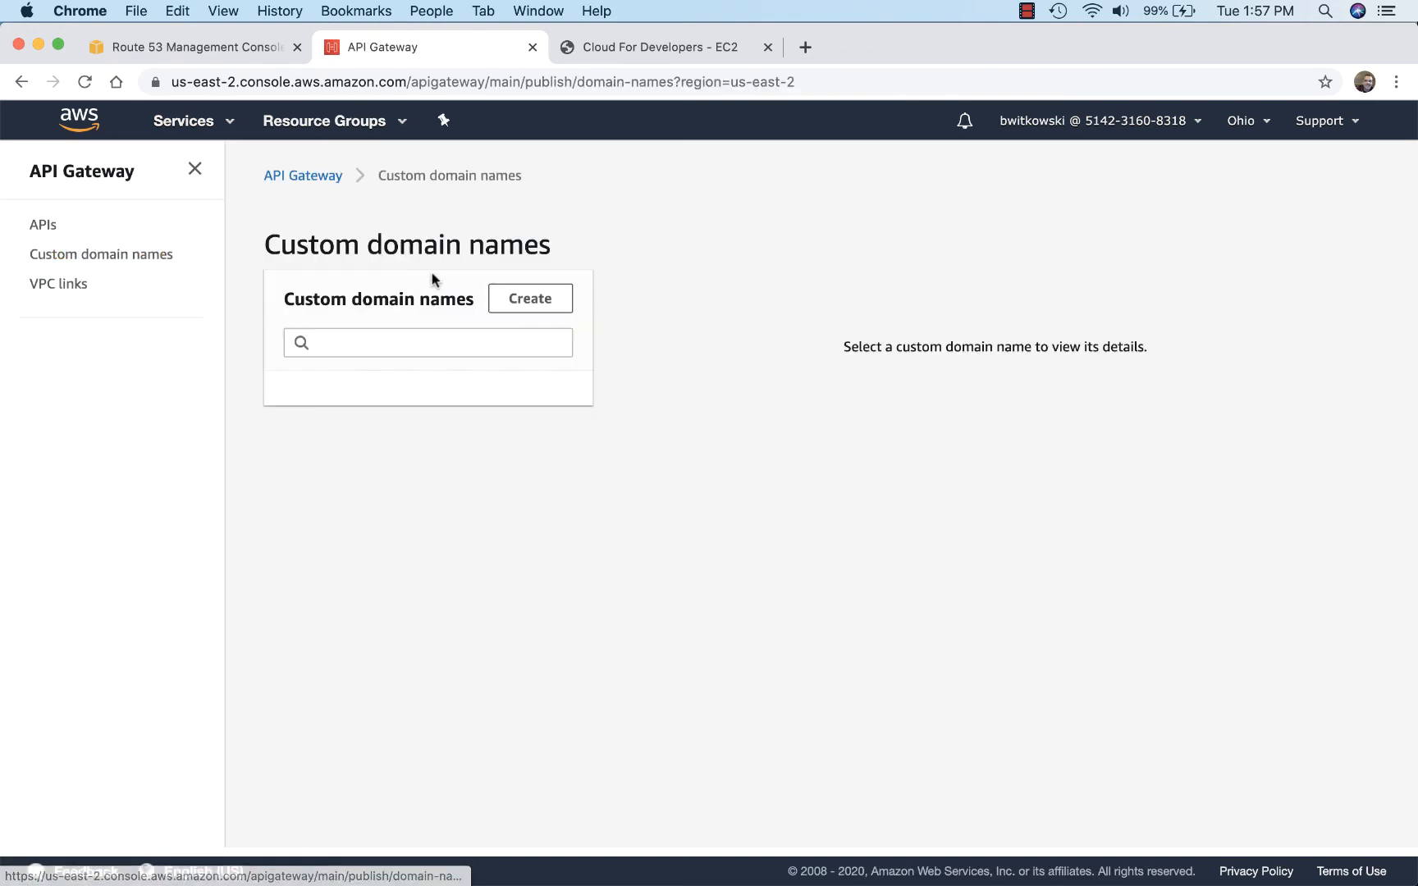
{"action": "left_click", "coordinate": [545, 311]}
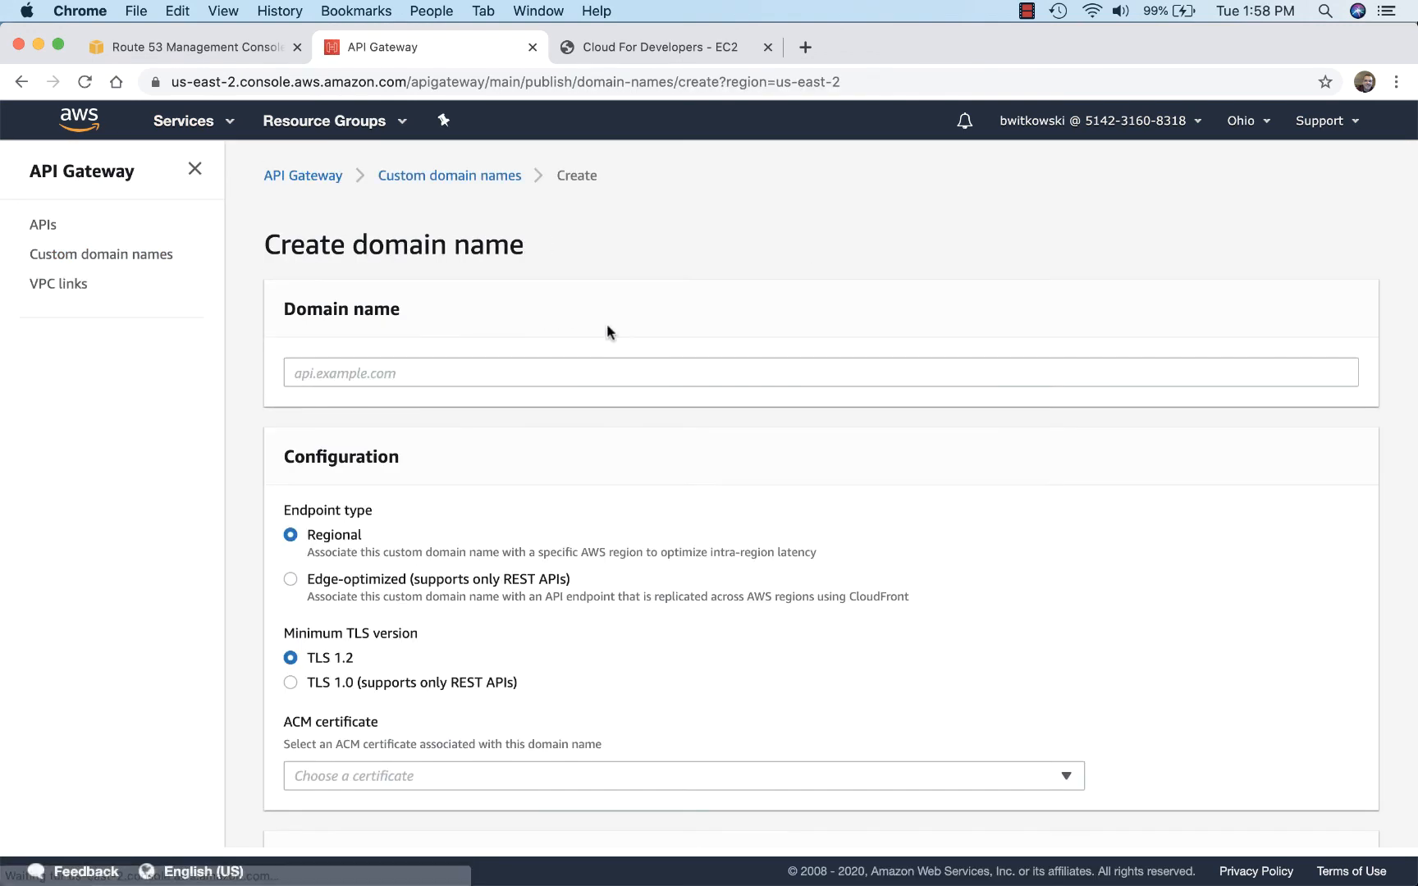
{"action": "left_click", "coordinate": [605, 377]}
{"action": "type", "text": "api.bryanwitkowski.com"}
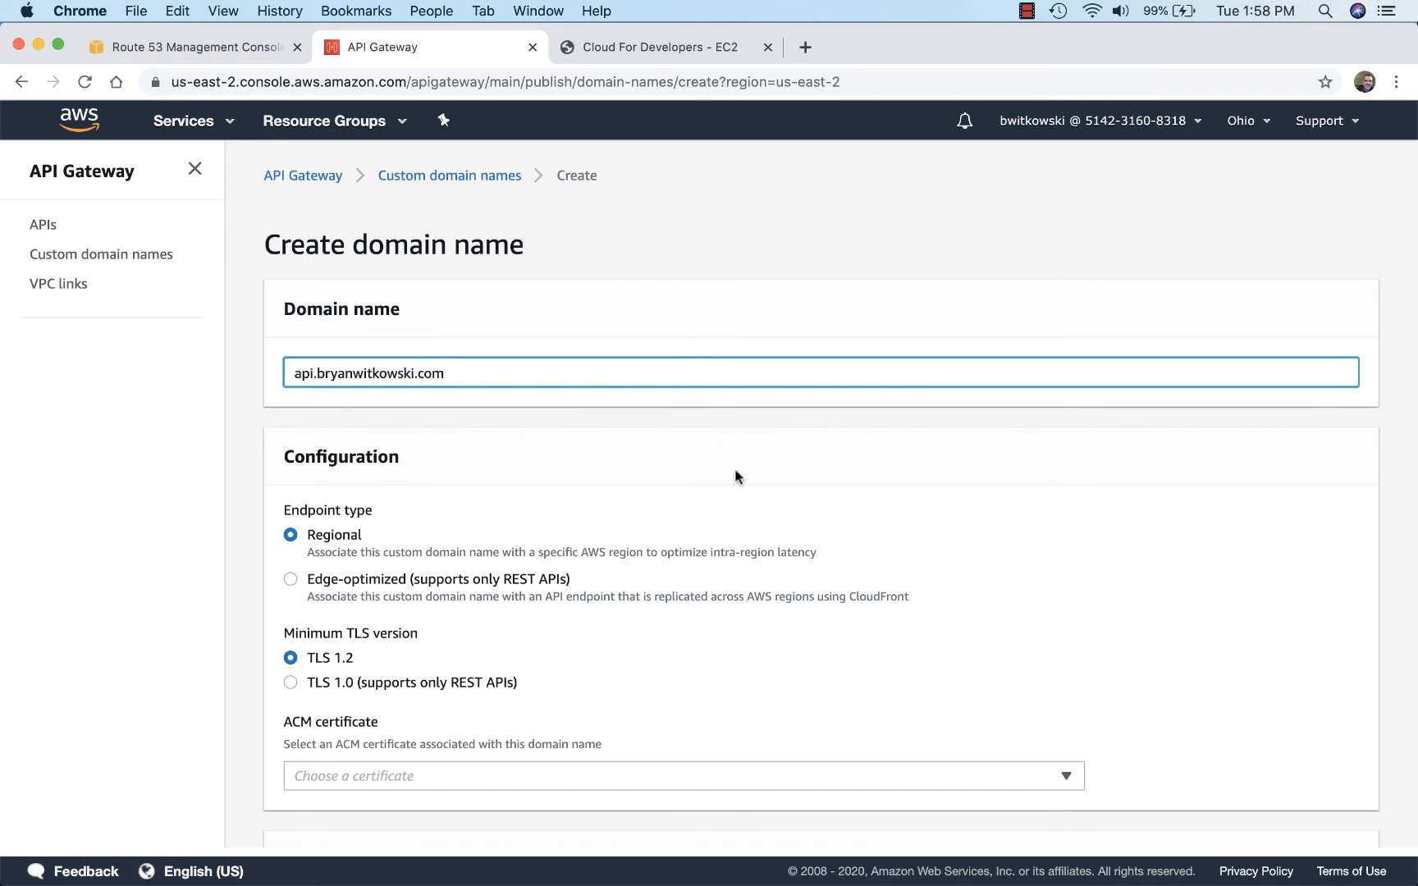
{"action": "scroll", "coordinate": [581, 386], "scroll_direction": "down", "scroll_amount": 1}
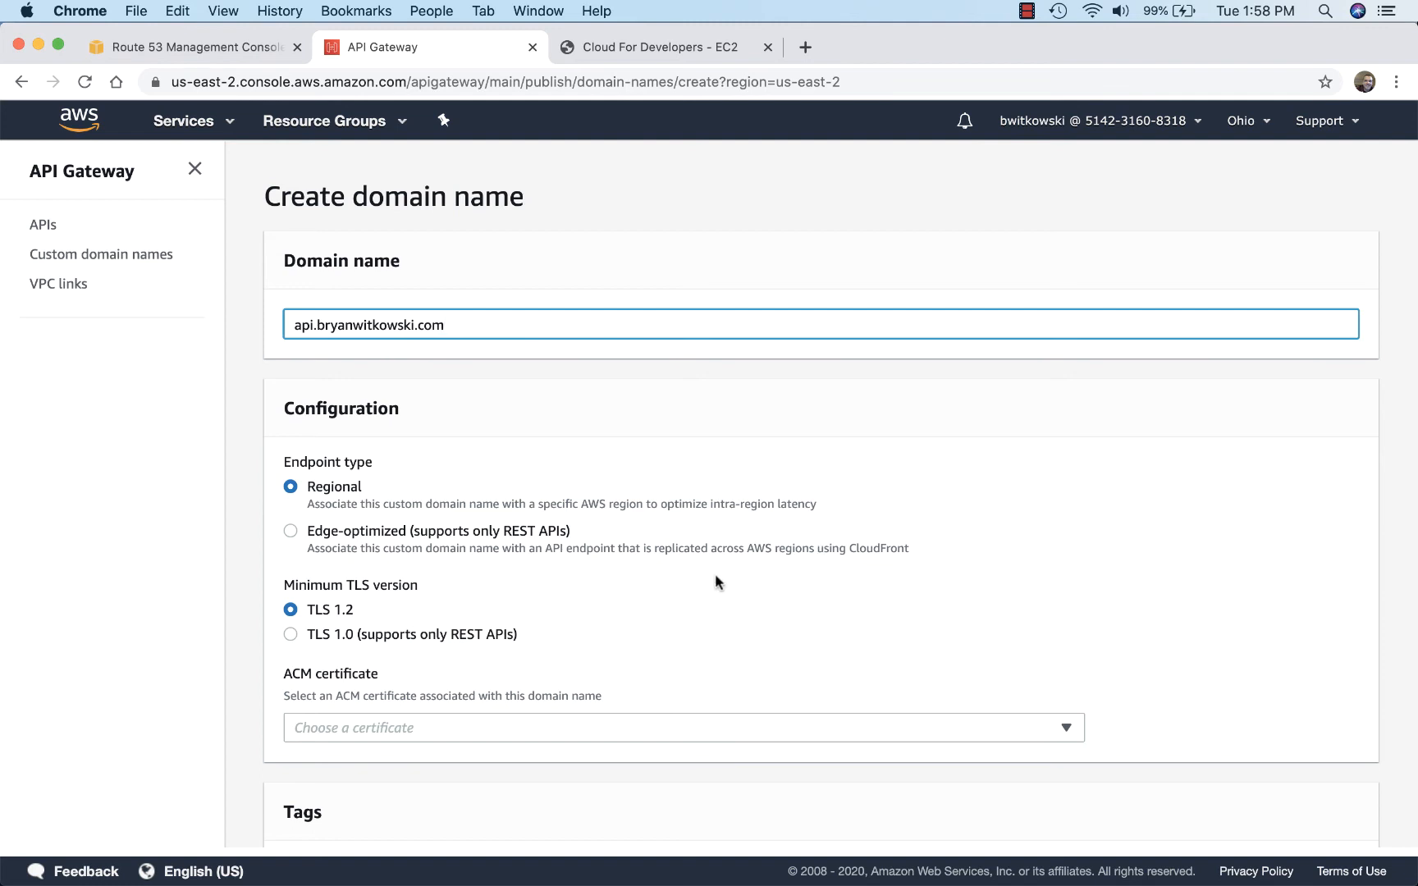
Step: Assign the api subdomain's ACM certificate, keeping the Regional endpoint and TLS 1.2, and create the custom domain name
{"action": "left_click", "coordinate": [566, 728]}
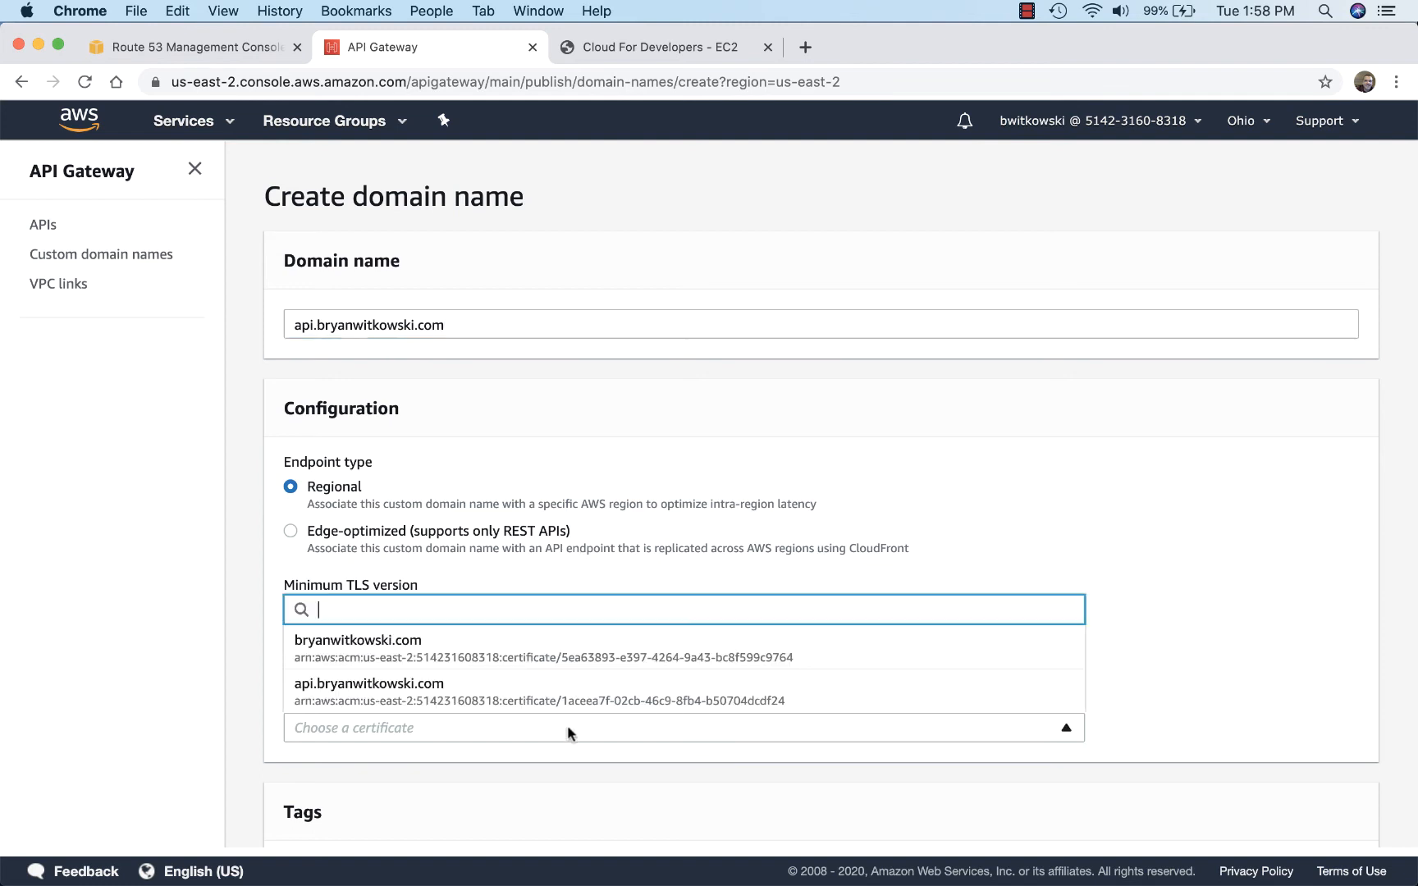
{"action": "left_click", "coordinate": [413, 694]}
{"action": "scroll", "coordinate": [587, 756], "scroll_direction": "down", "scroll_amount": 3}
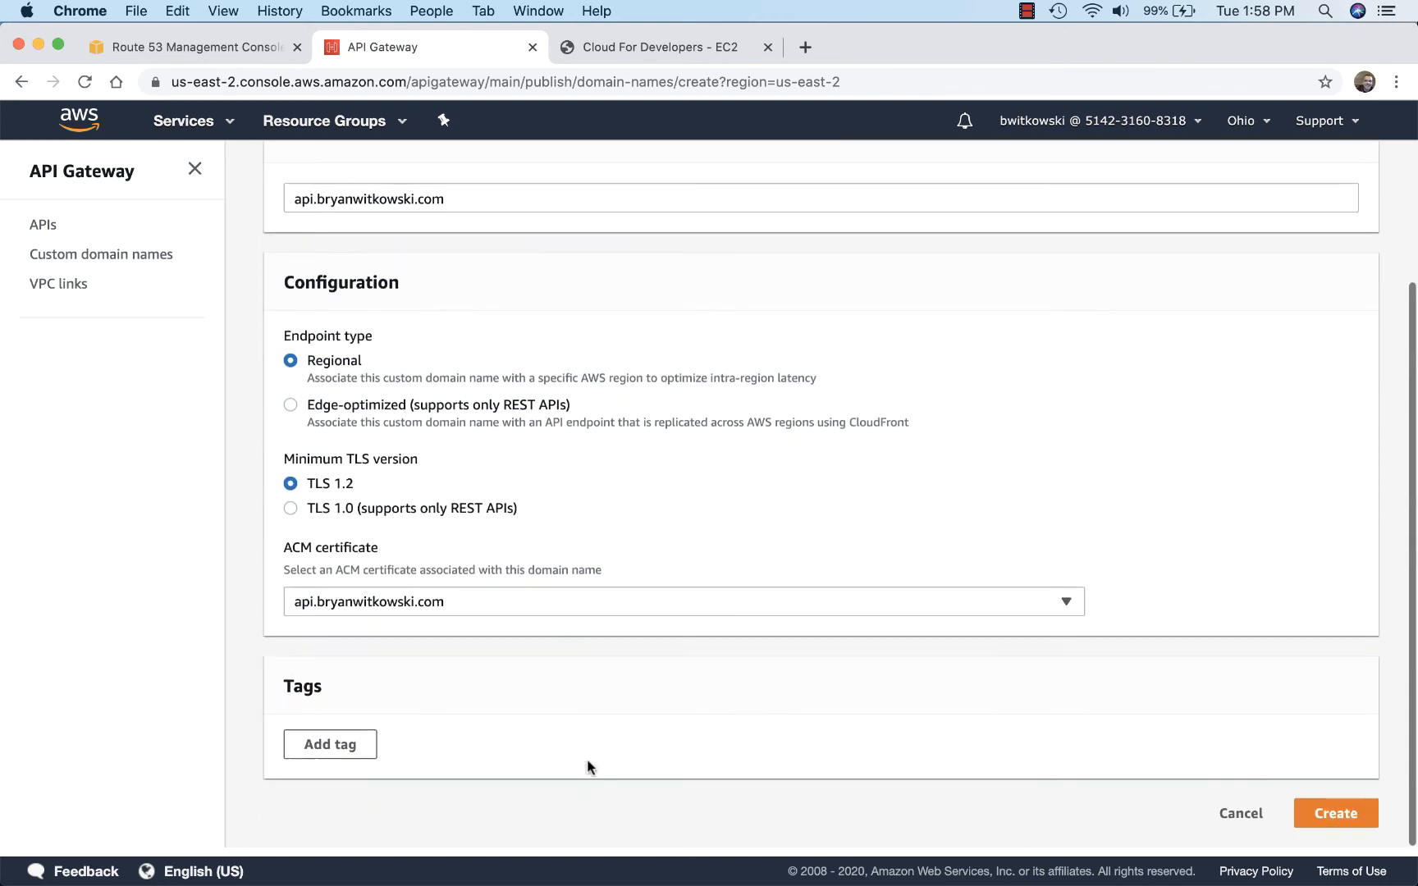
{"action": "left_click", "coordinate": [1335, 813]}
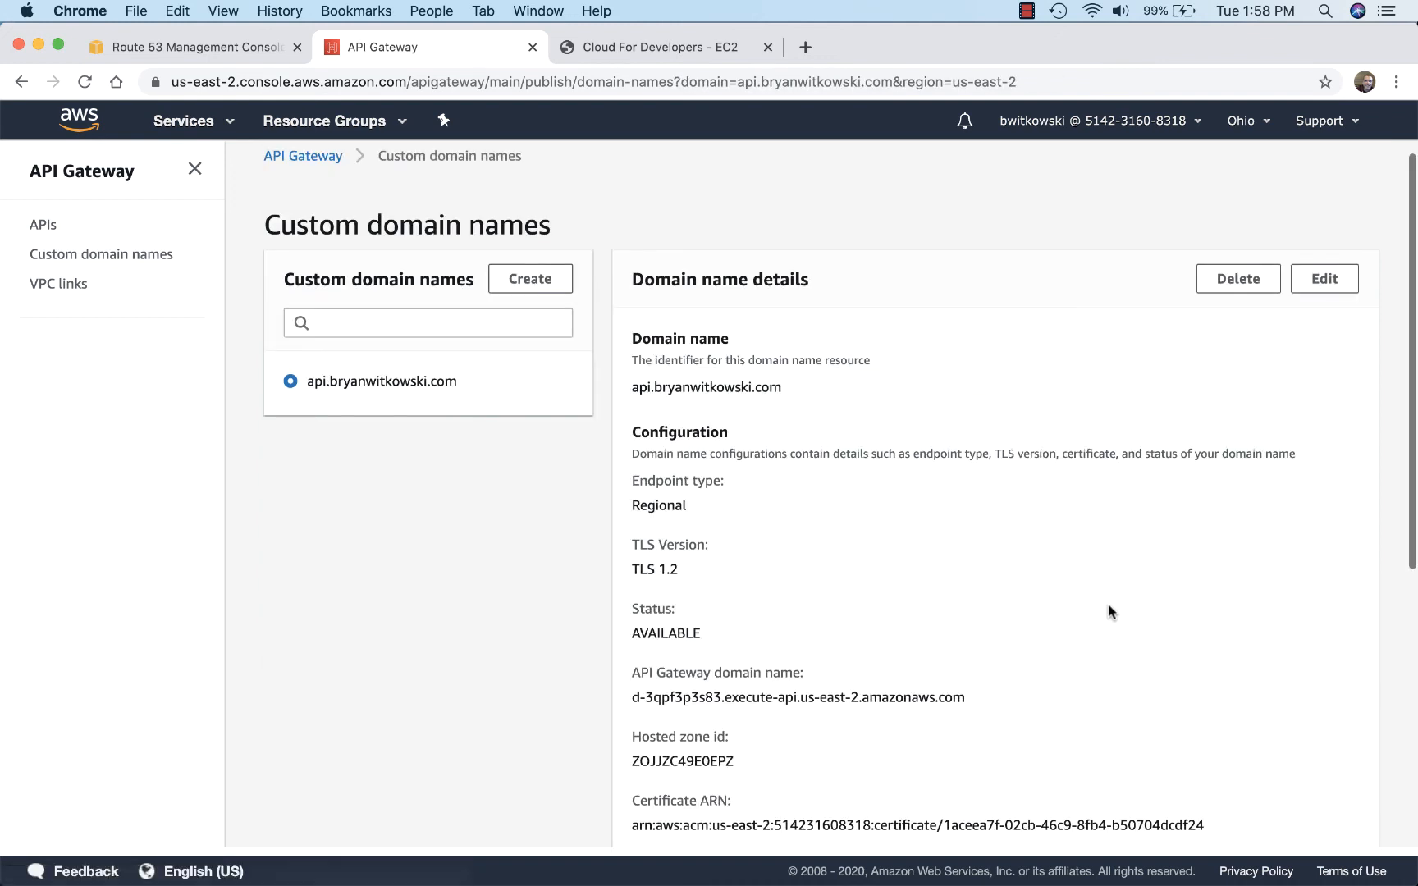
Step: Start configuring an API mapping for the new custom domain and choose the website-demo REST API
{"action": "scroll", "coordinate": [1108, 607], "scroll_direction": "down", "scroll_amount": 5}
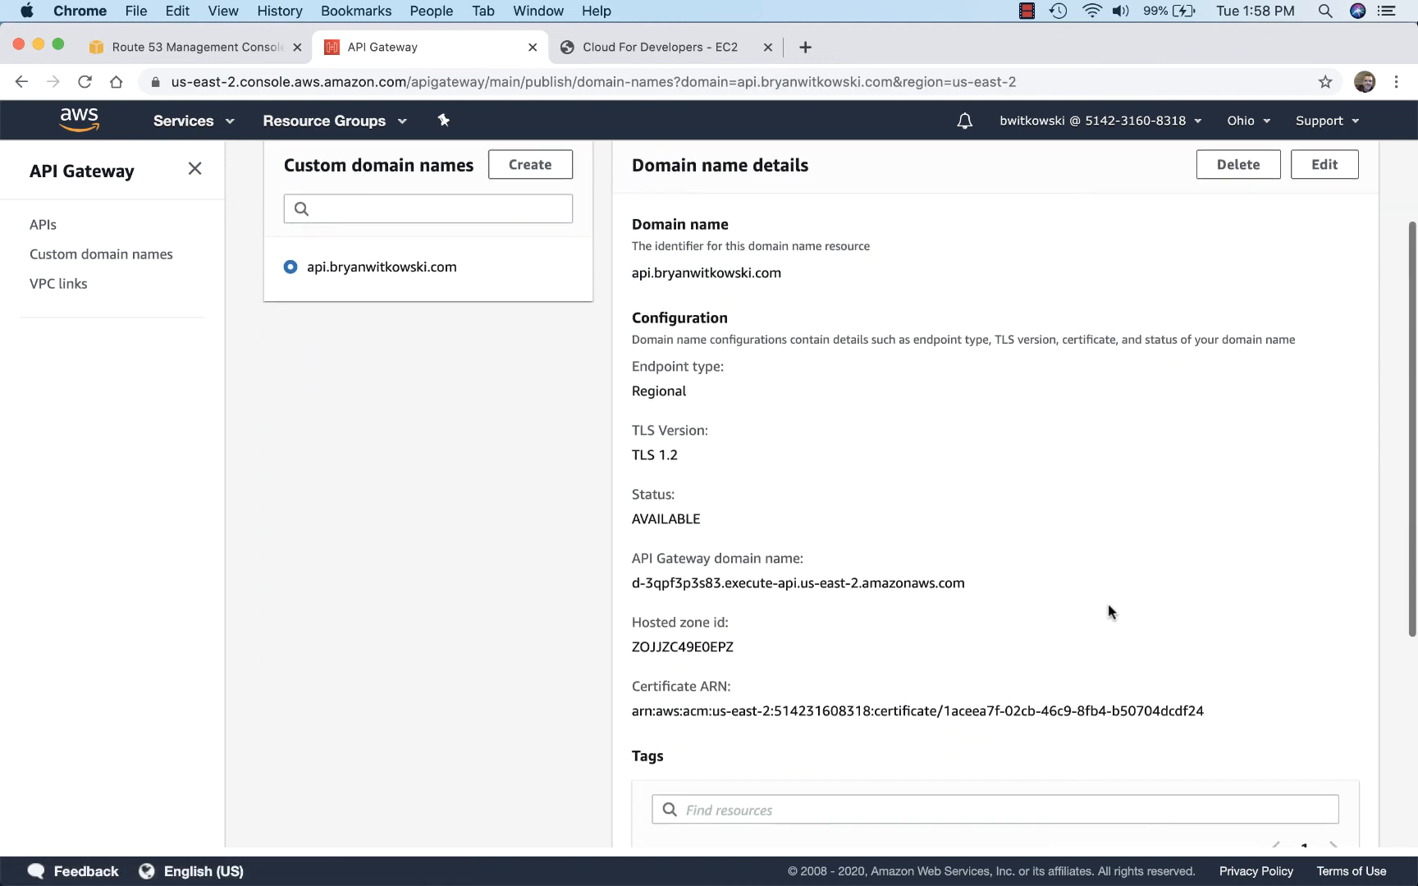
{"action": "scroll", "coordinate": [1109, 611], "scroll_direction": "down", "scroll_amount": 6}
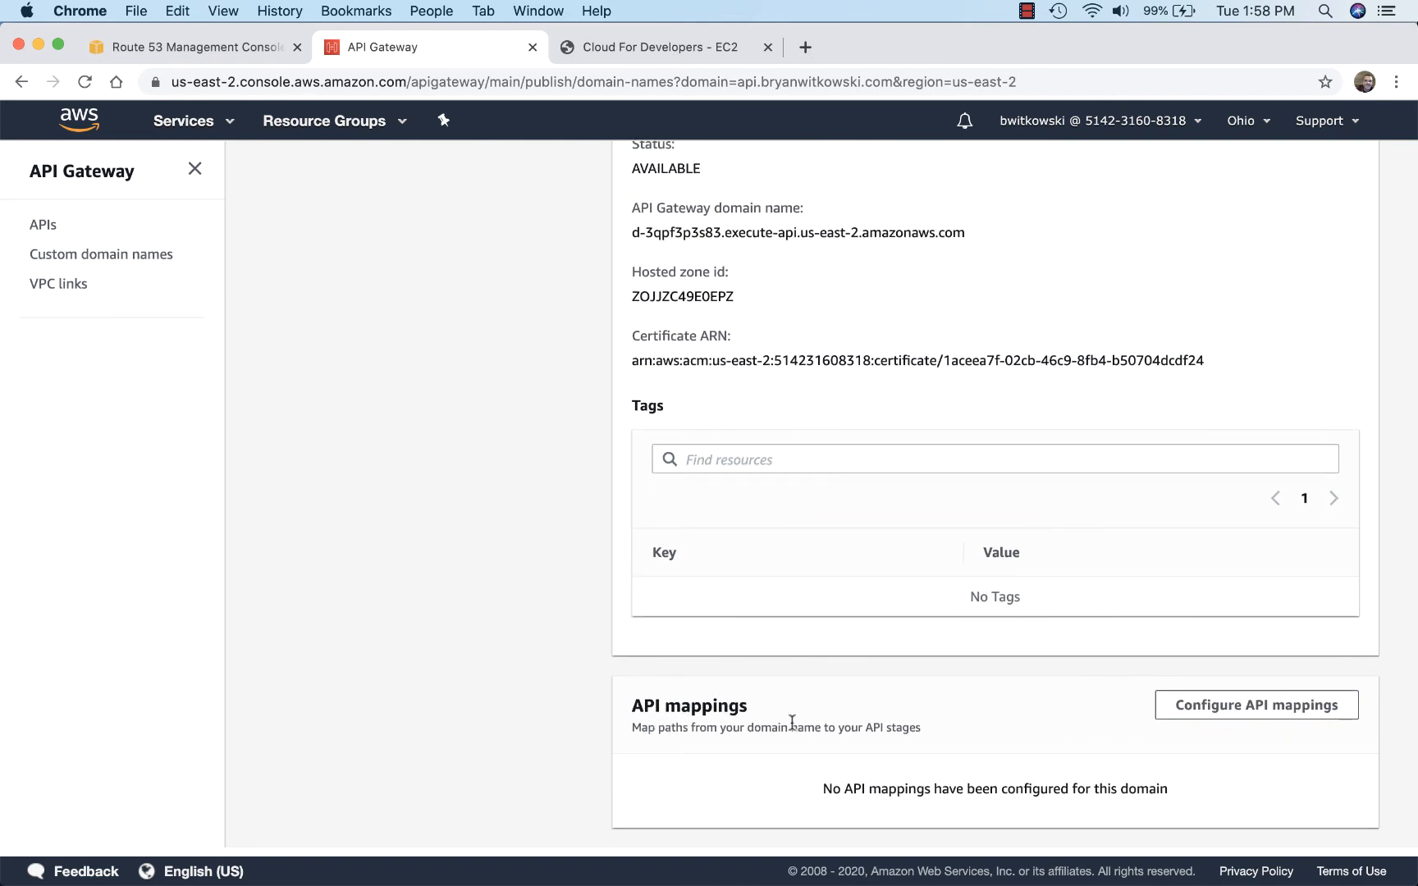
{"action": "scroll", "coordinate": [725, 714], "scroll_direction": "up", "scroll_amount": 1}
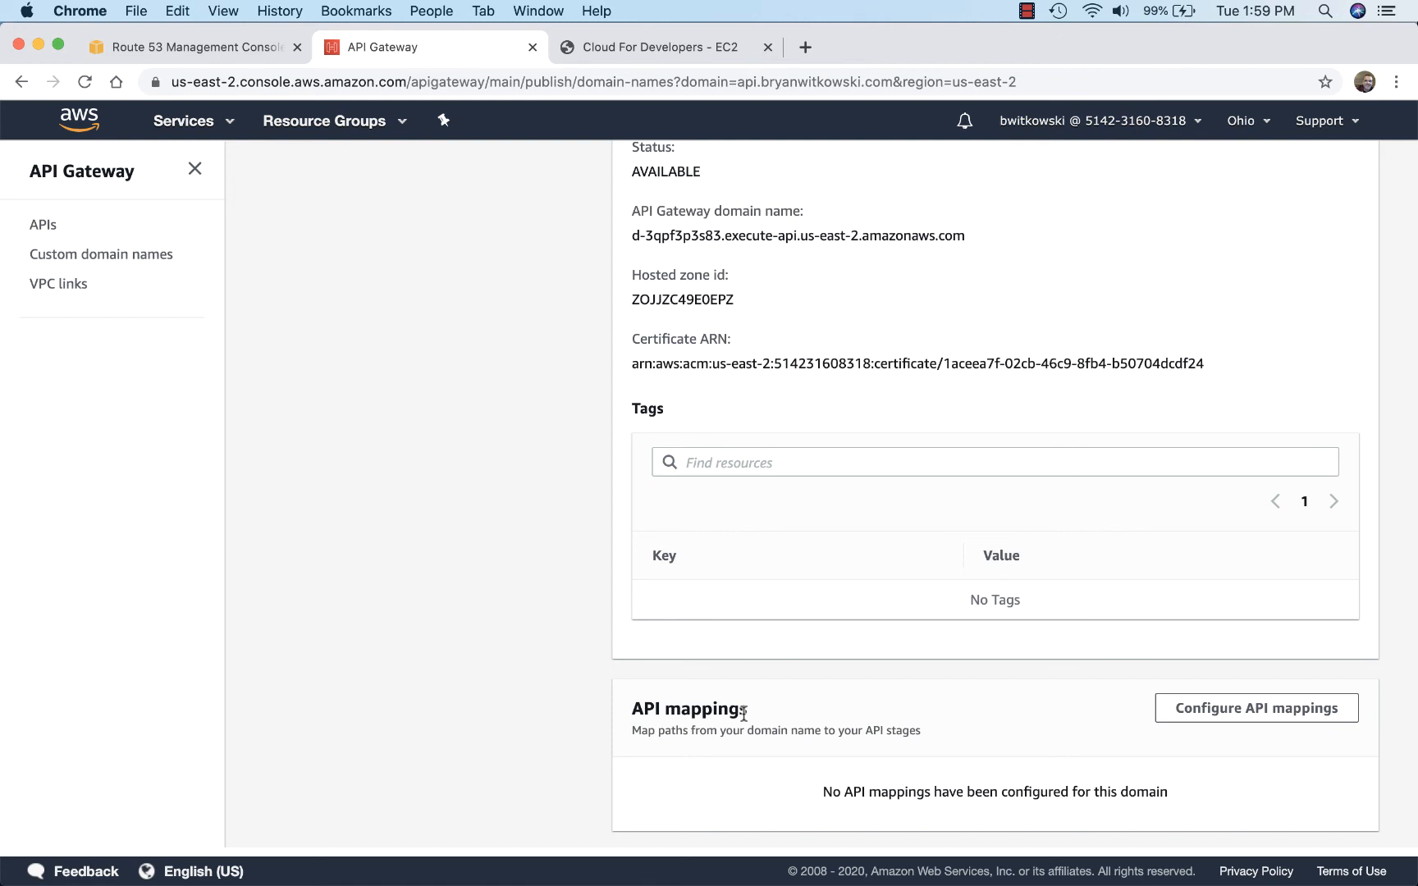
{"action": "left_click", "coordinate": [1271, 718]}
{"action": "left_click", "coordinate": [383, 386]}
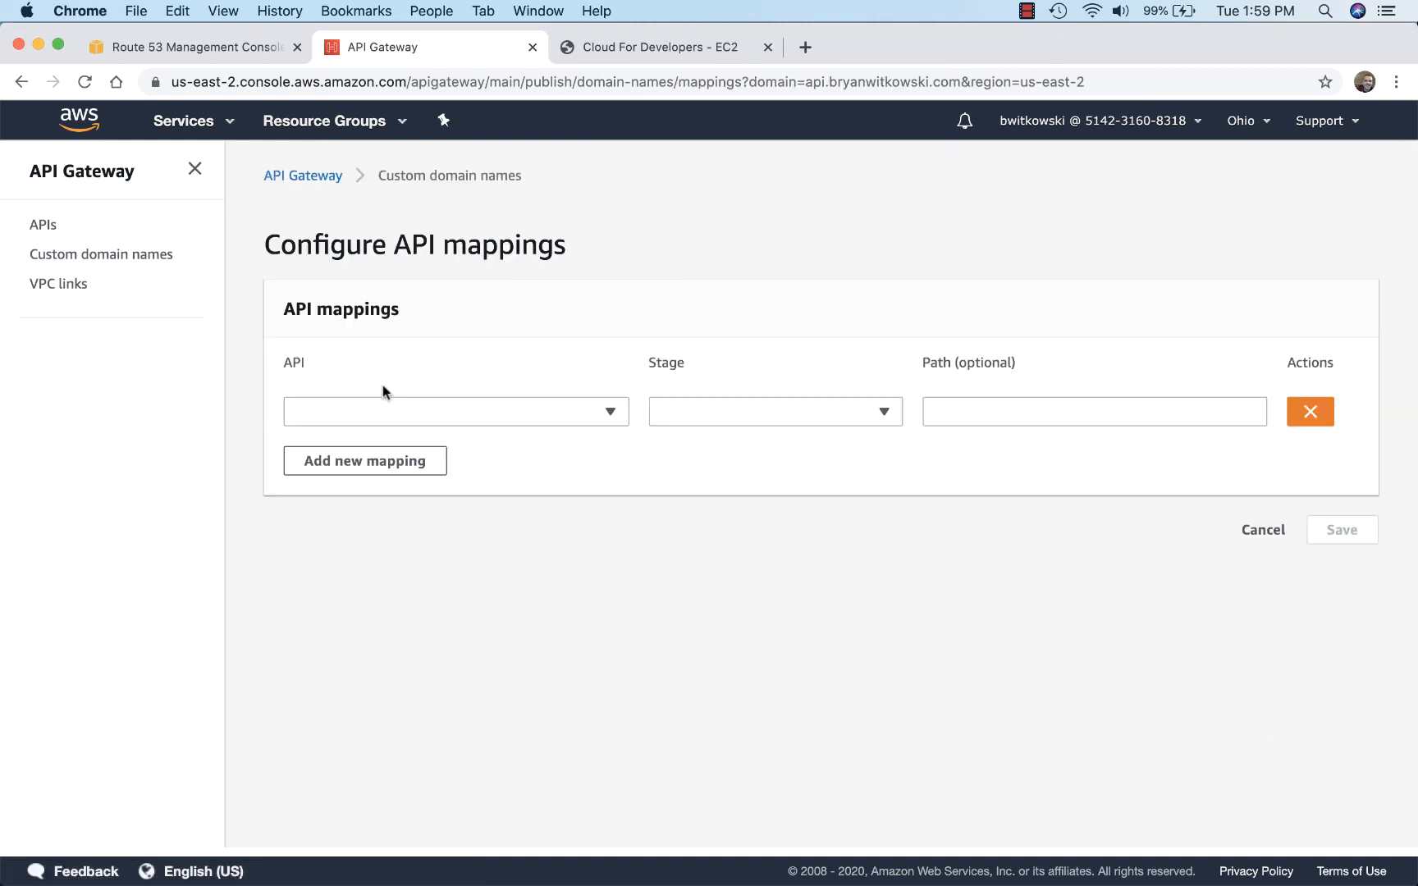
{"action": "left_click", "coordinate": [609, 410]}
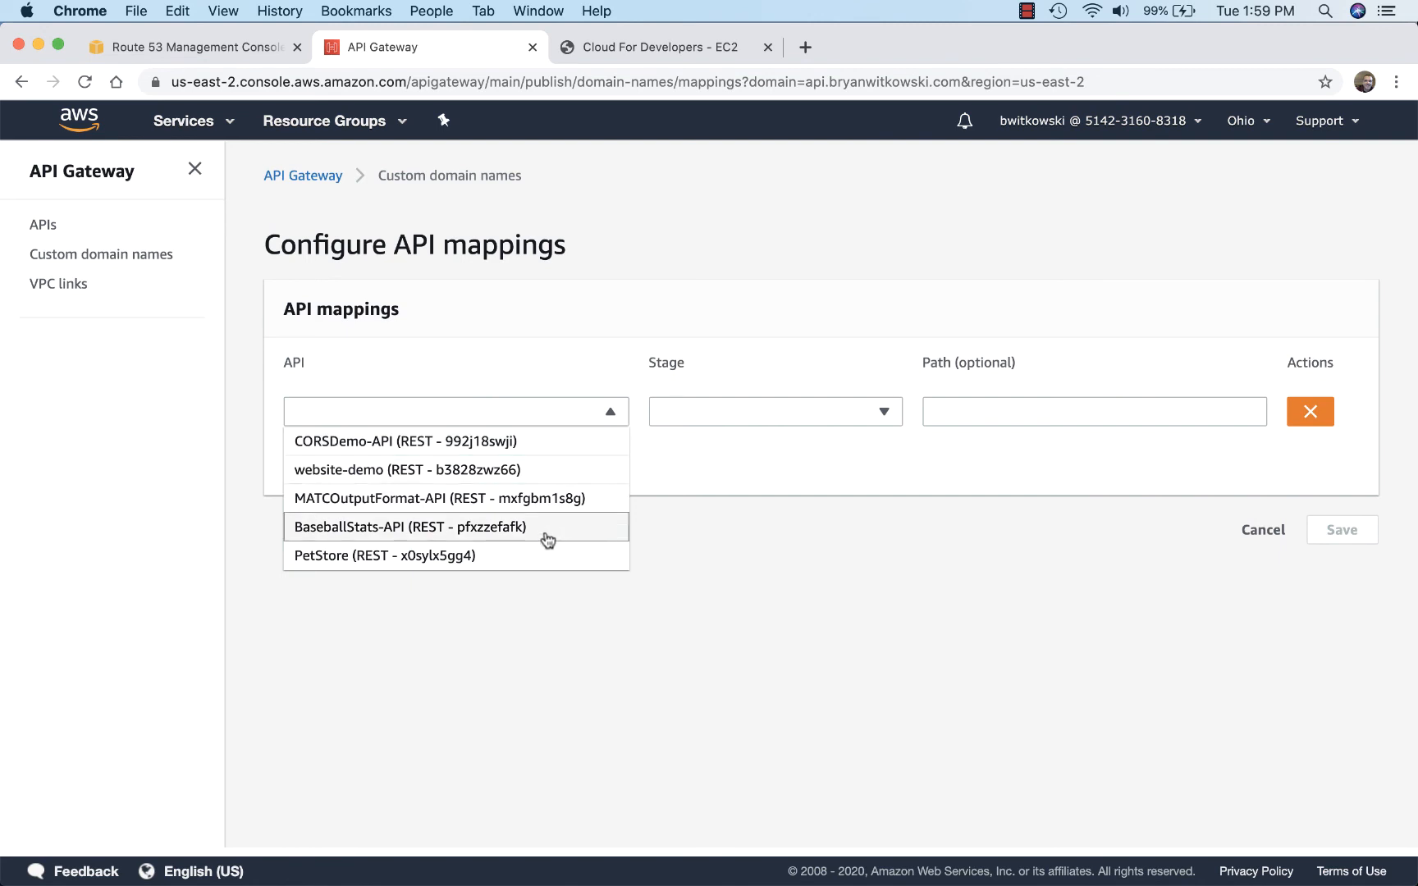
{"action": "left_click", "coordinate": [556, 476]}
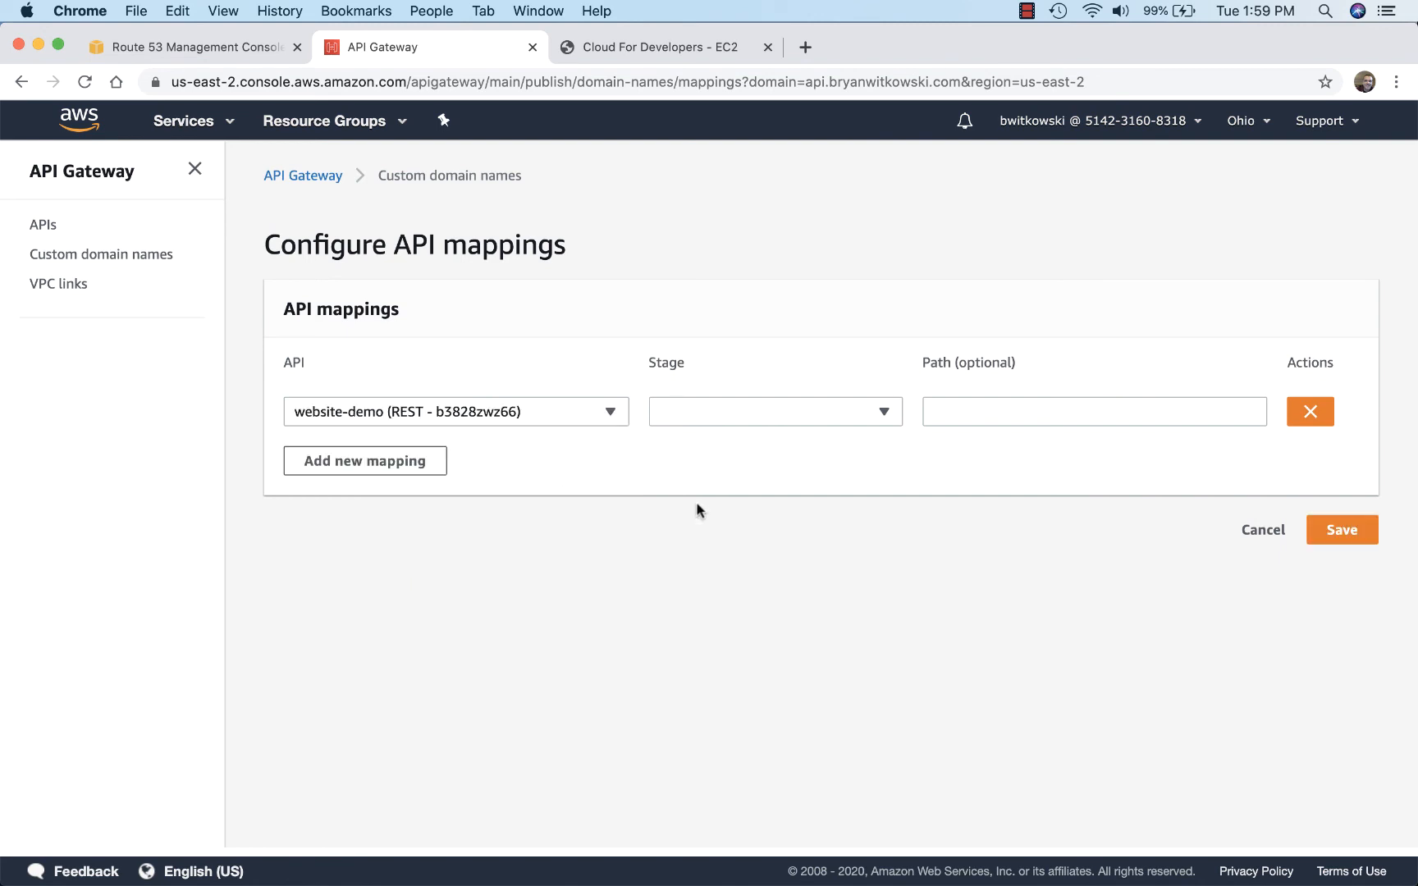
{"action": "left_click", "coordinate": [847, 414]}
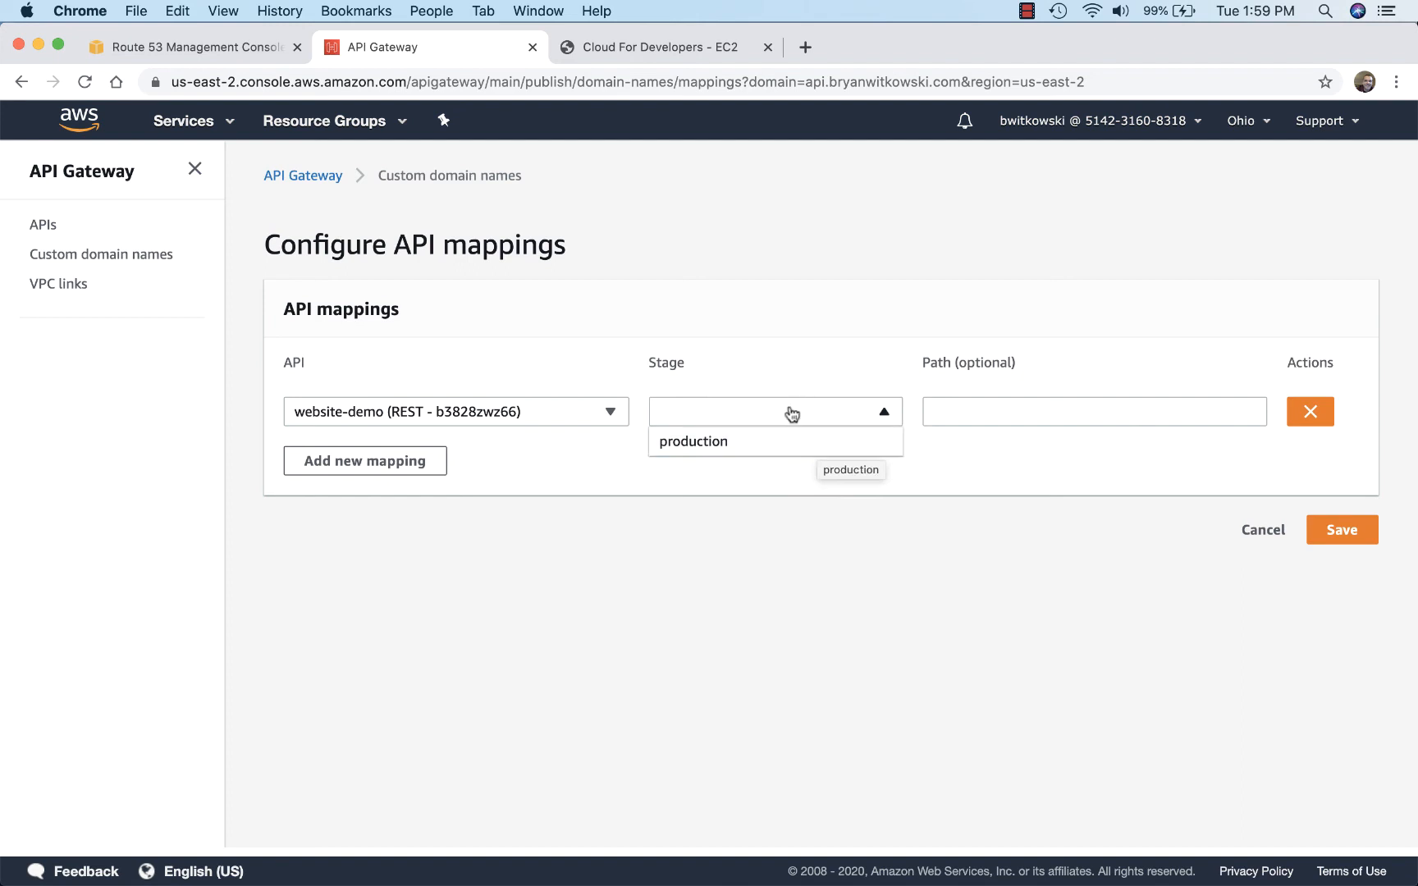
Step: Open website-demo's production stage in a separate tab and check the page served at its invoke URL
{"action": "right_click", "coordinate": [41, 225]}
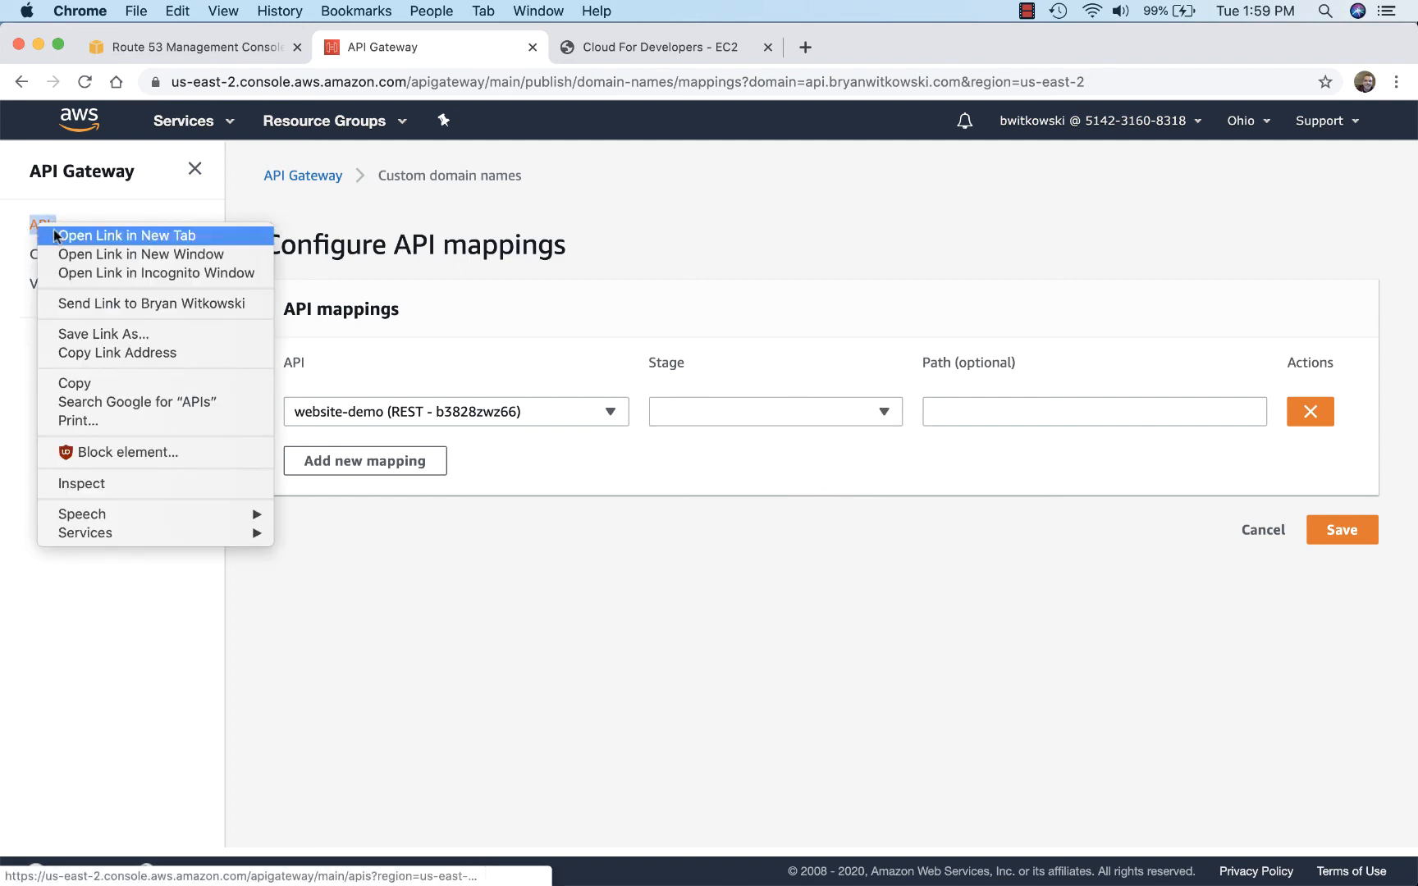
{"action": "left_click", "coordinate": [53, 230]}
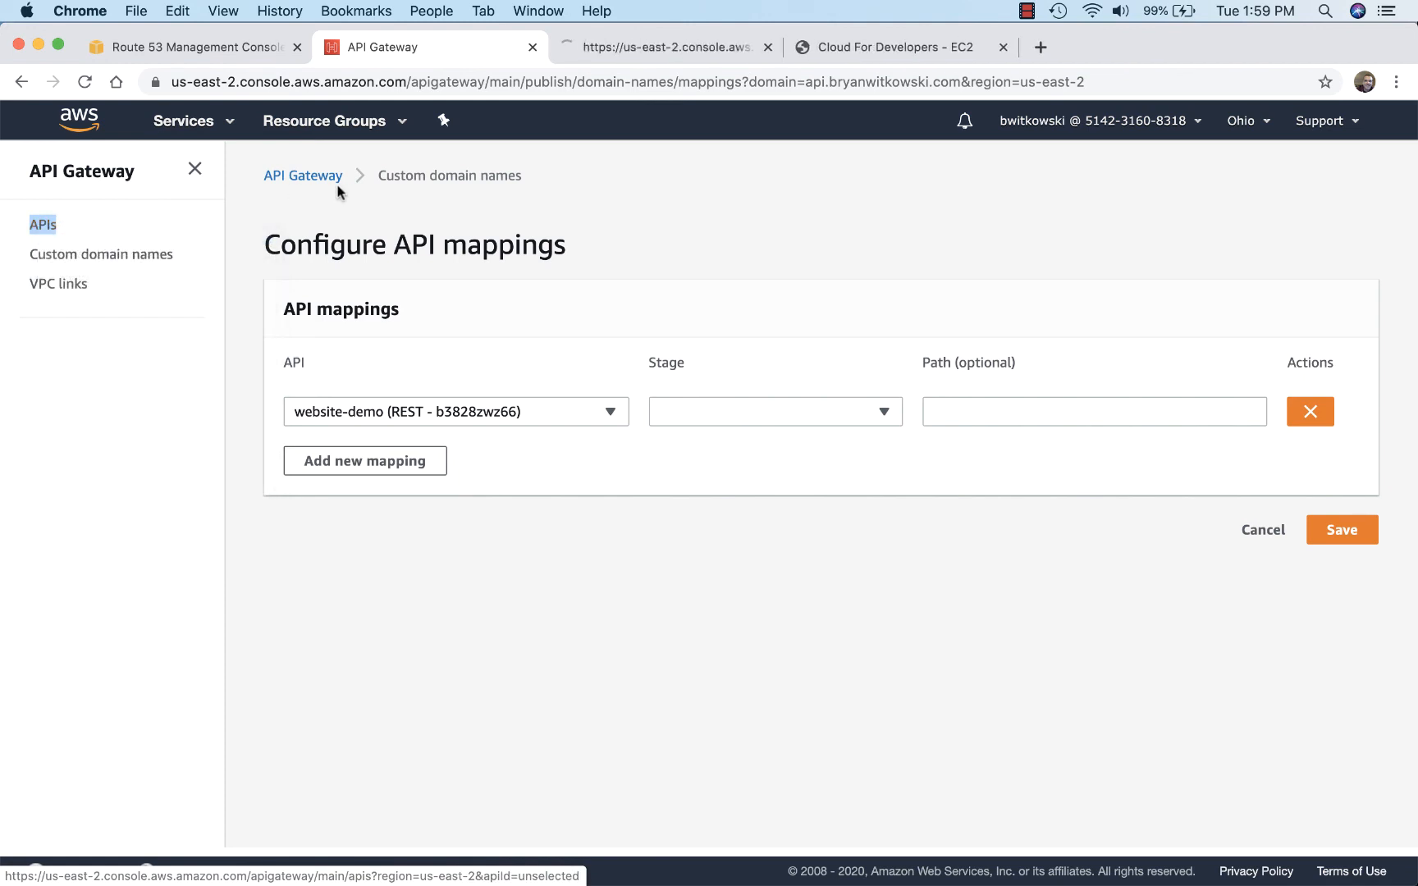
{"action": "left_click", "coordinate": [605, 45]}
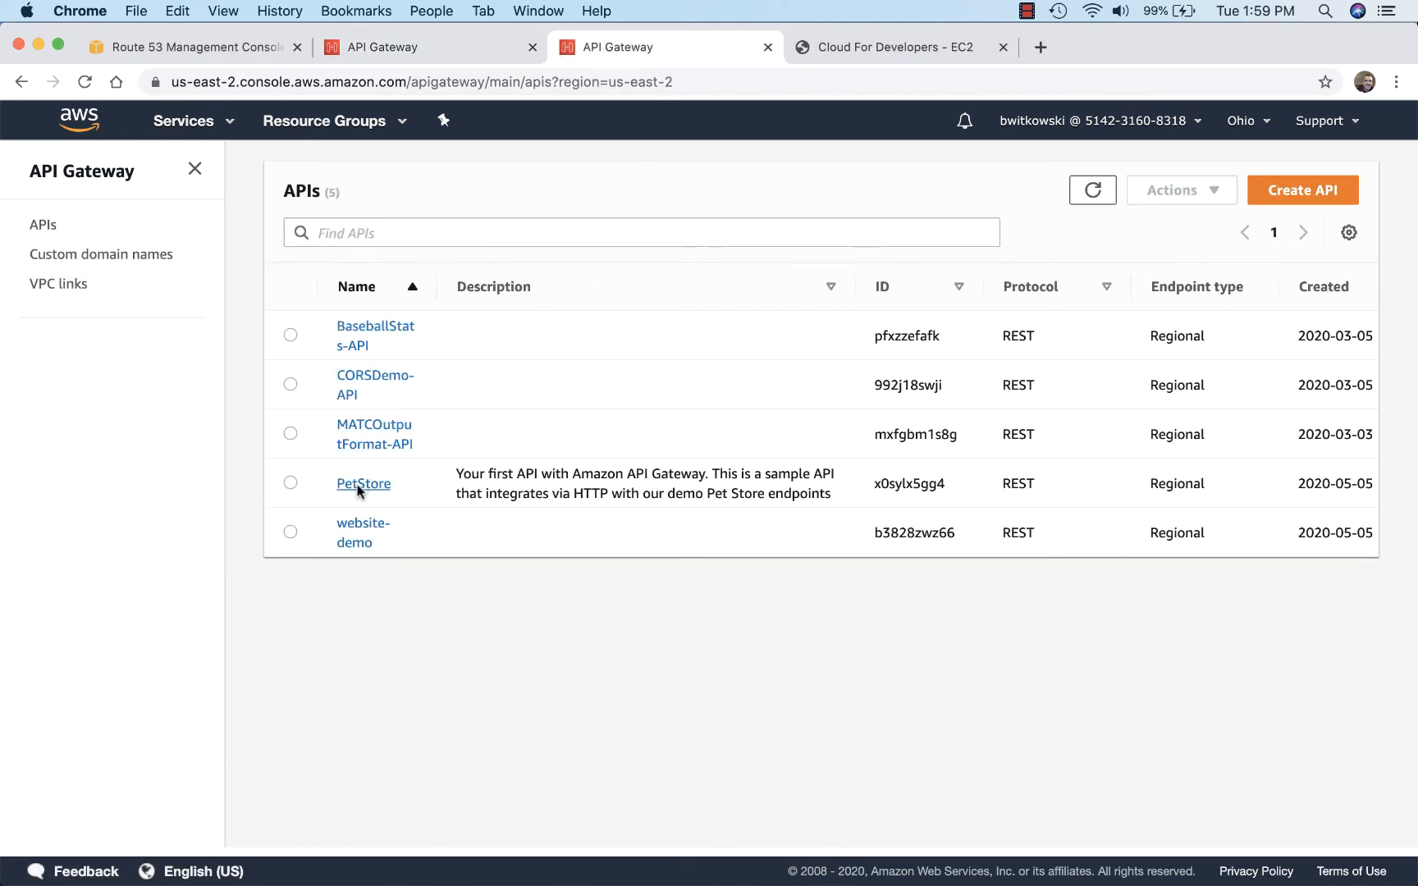
{"action": "left_click", "coordinate": [362, 529]}
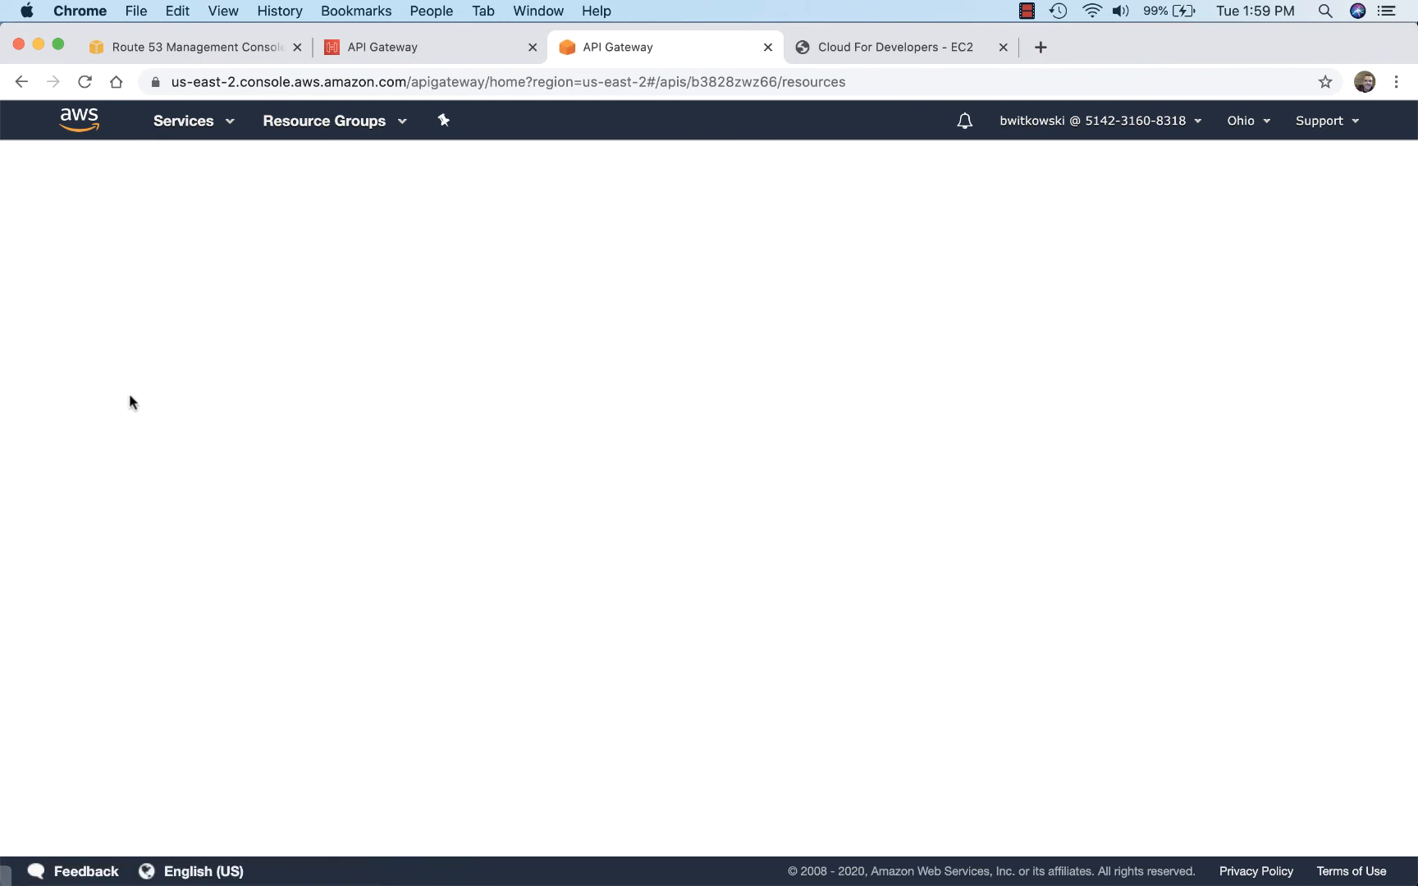
{"action": "left_click", "coordinate": [79, 454]}
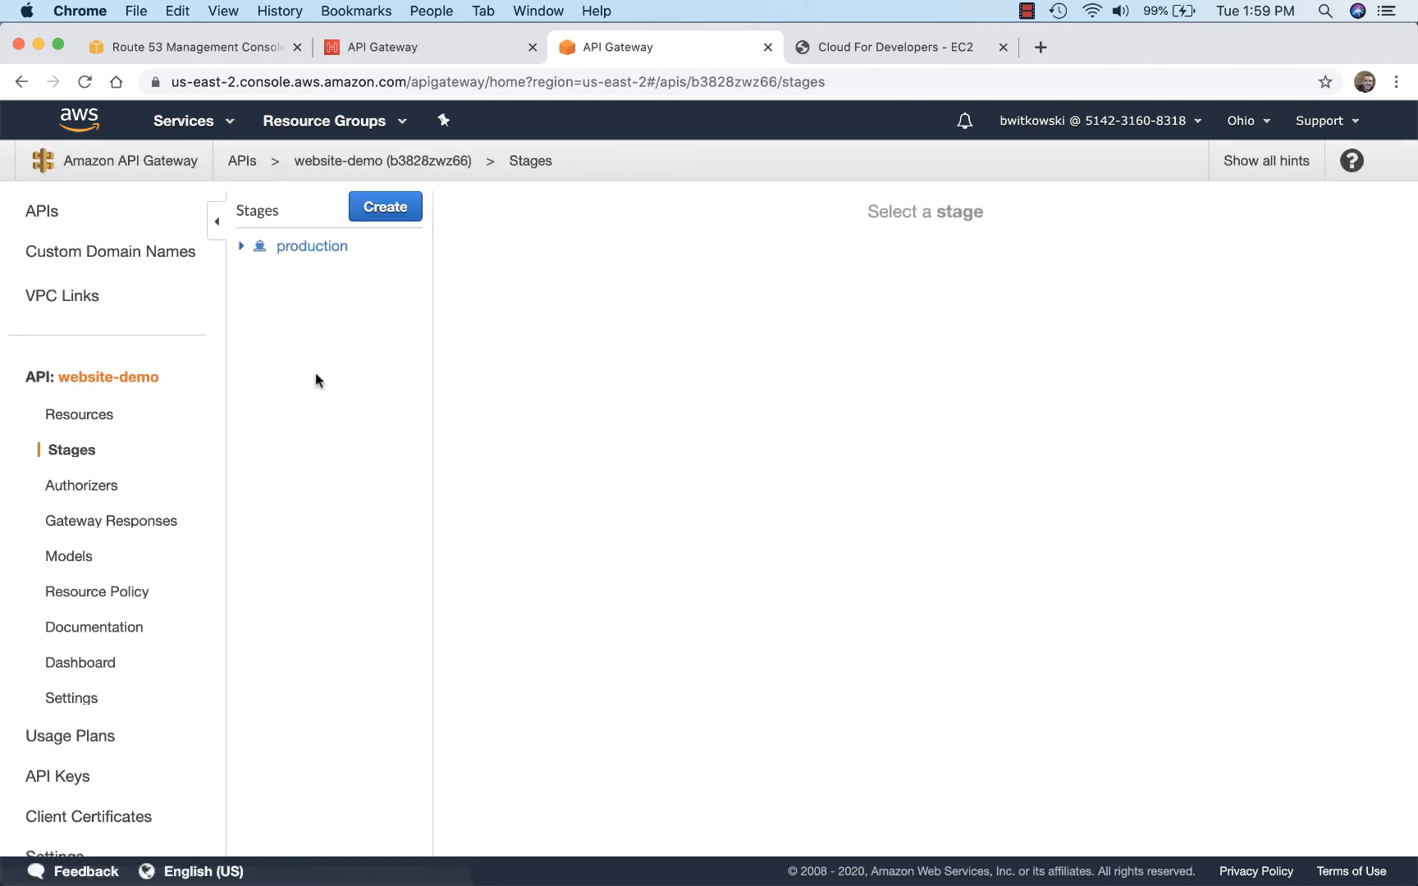
{"action": "left_click", "coordinate": [322, 247]}
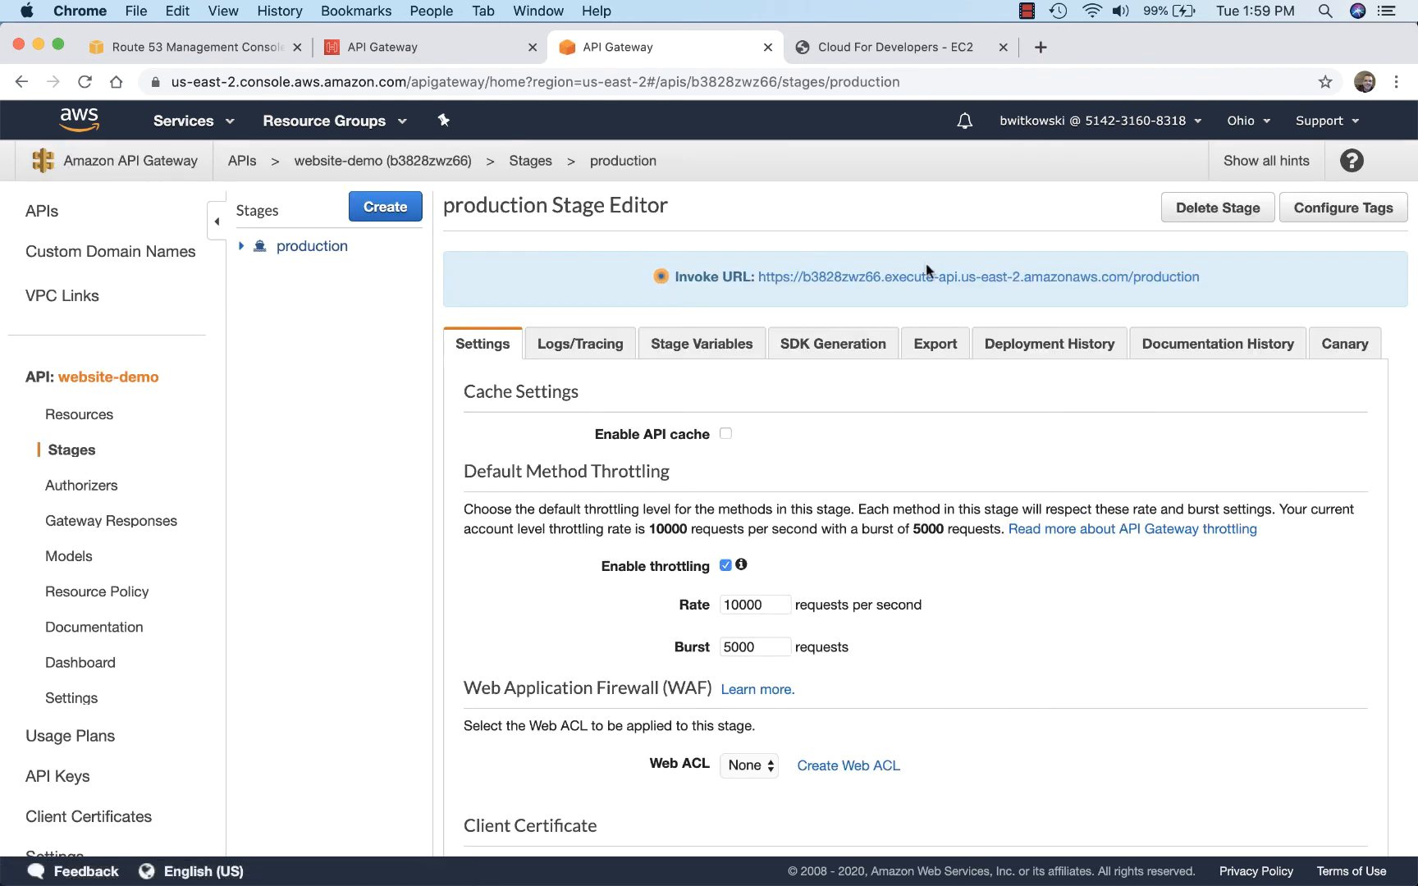
{"action": "left_click", "coordinate": [955, 277]}
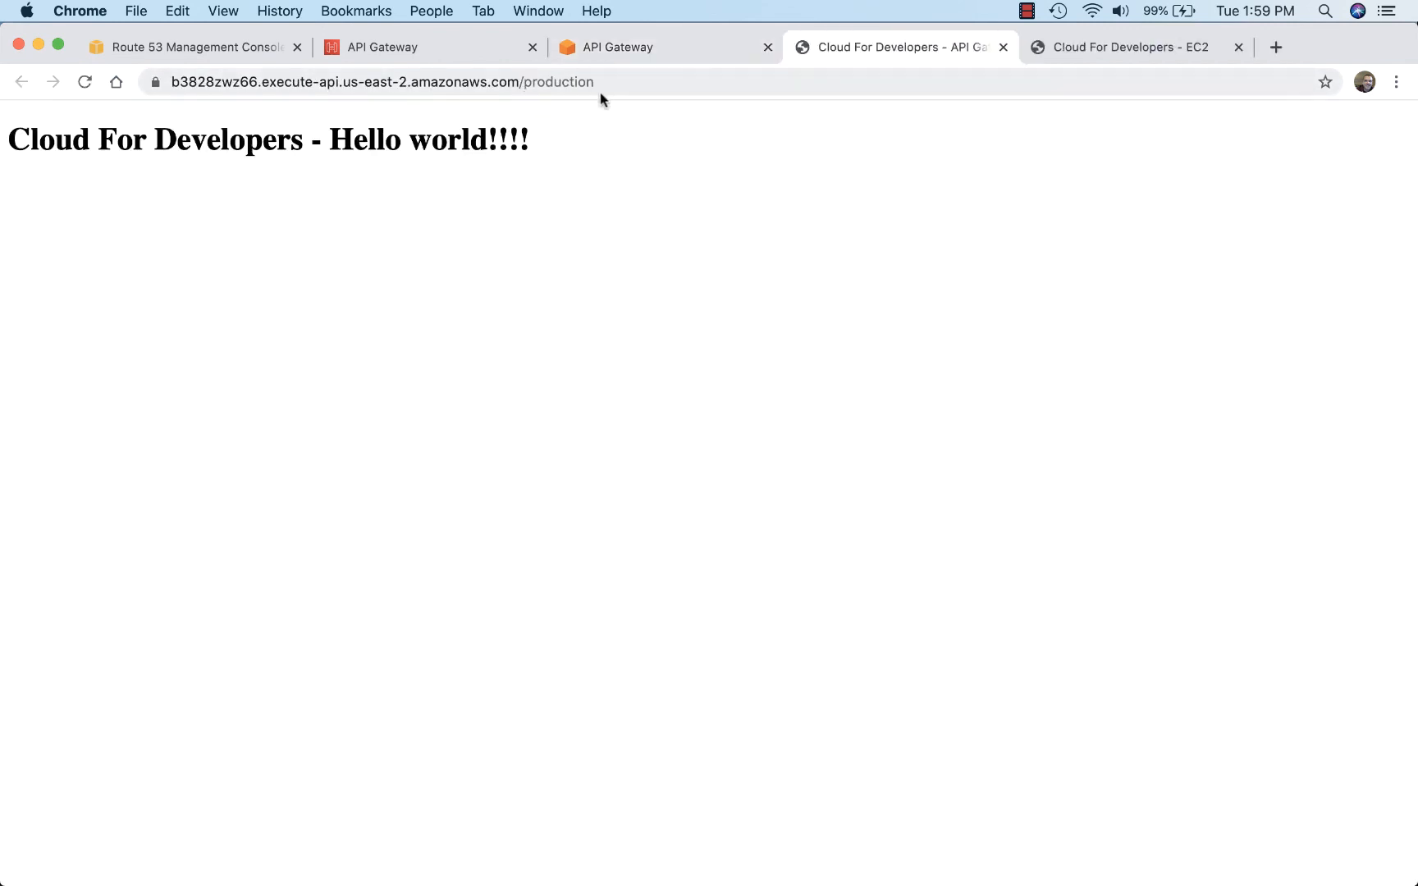
{"action": "left_click", "coordinate": [1001, 48]}
Step: Return to the API mapping, set its stage to production with no path, and save it
{"action": "left_click", "coordinate": [439, 51]}
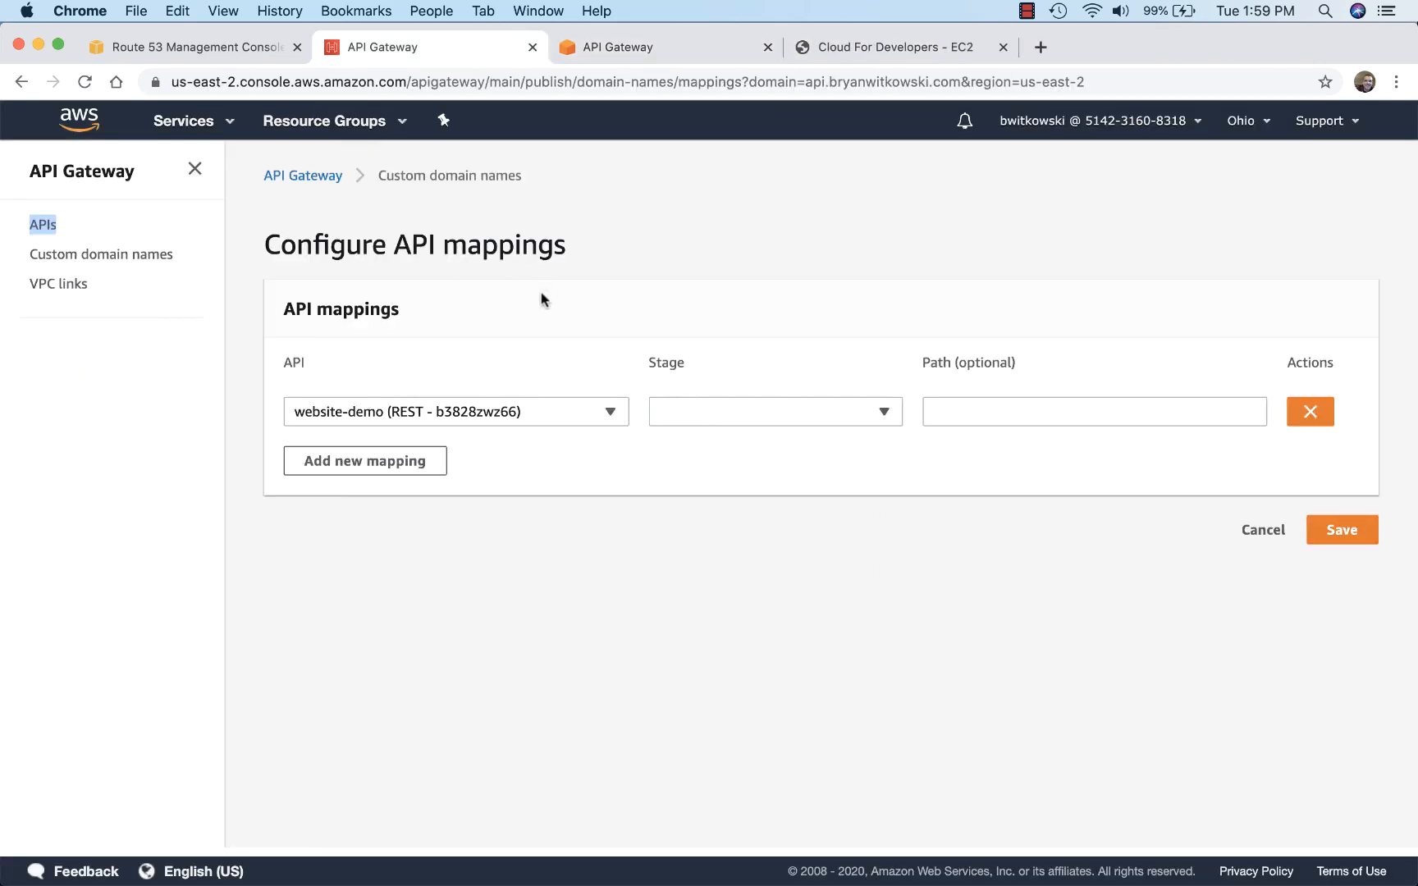
{"action": "left_click", "coordinate": [693, 415]}
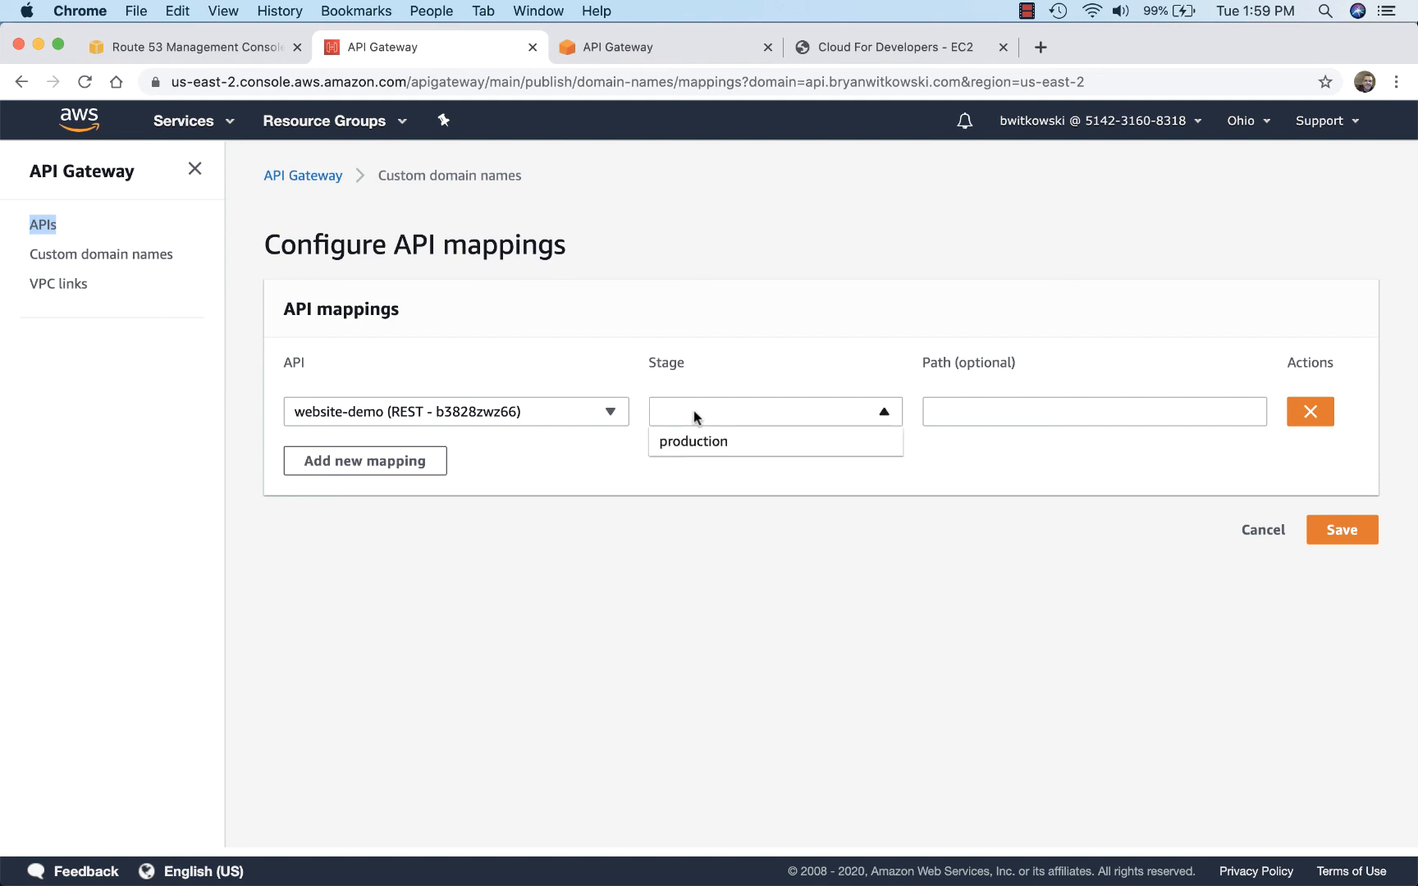
{"action": "left_click", "coordinate": [711, 443]}
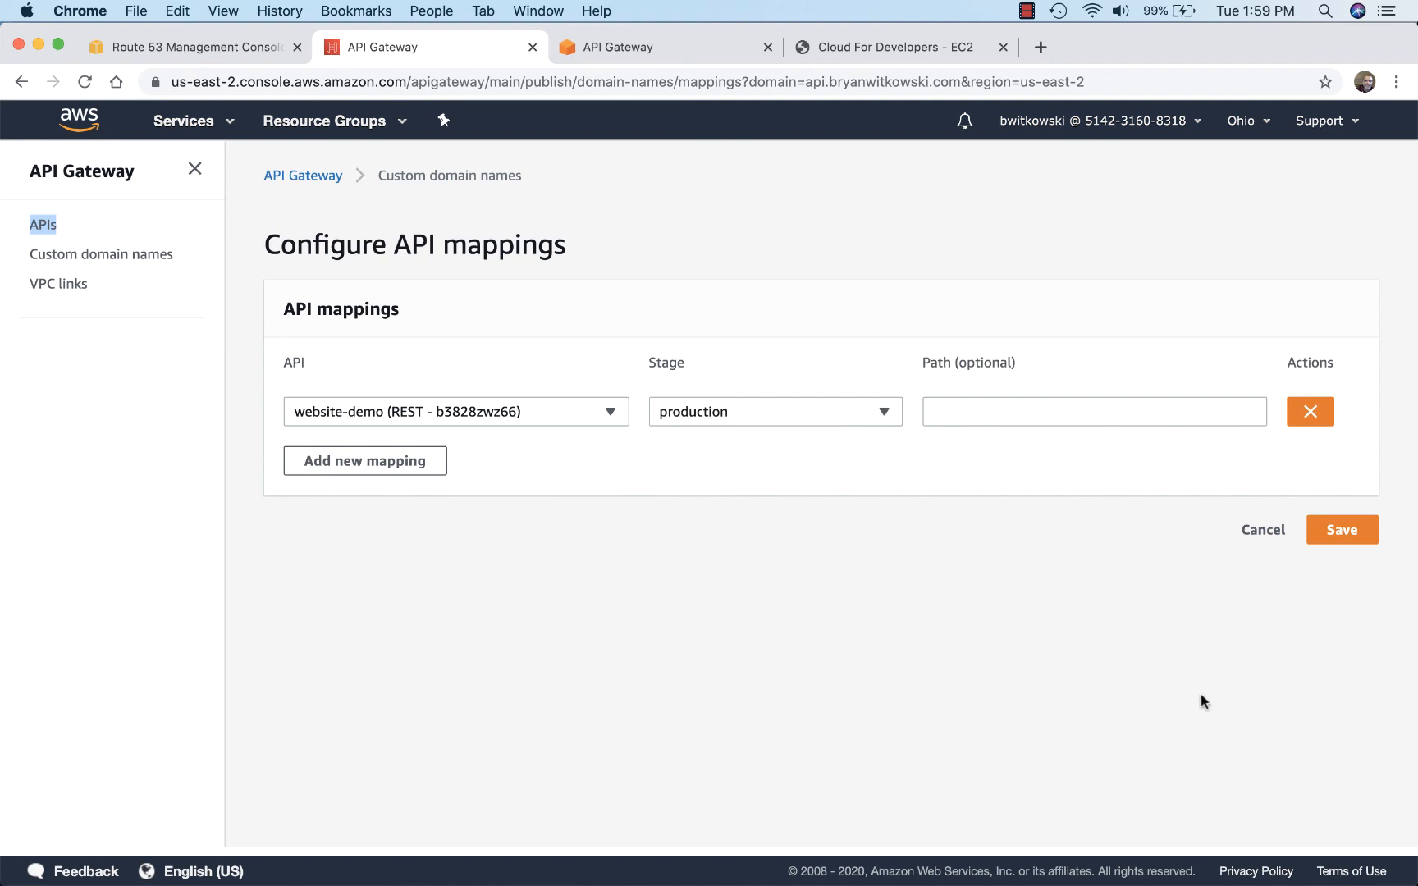
{"action": "left_click", "coordinate": [1331, 535]}
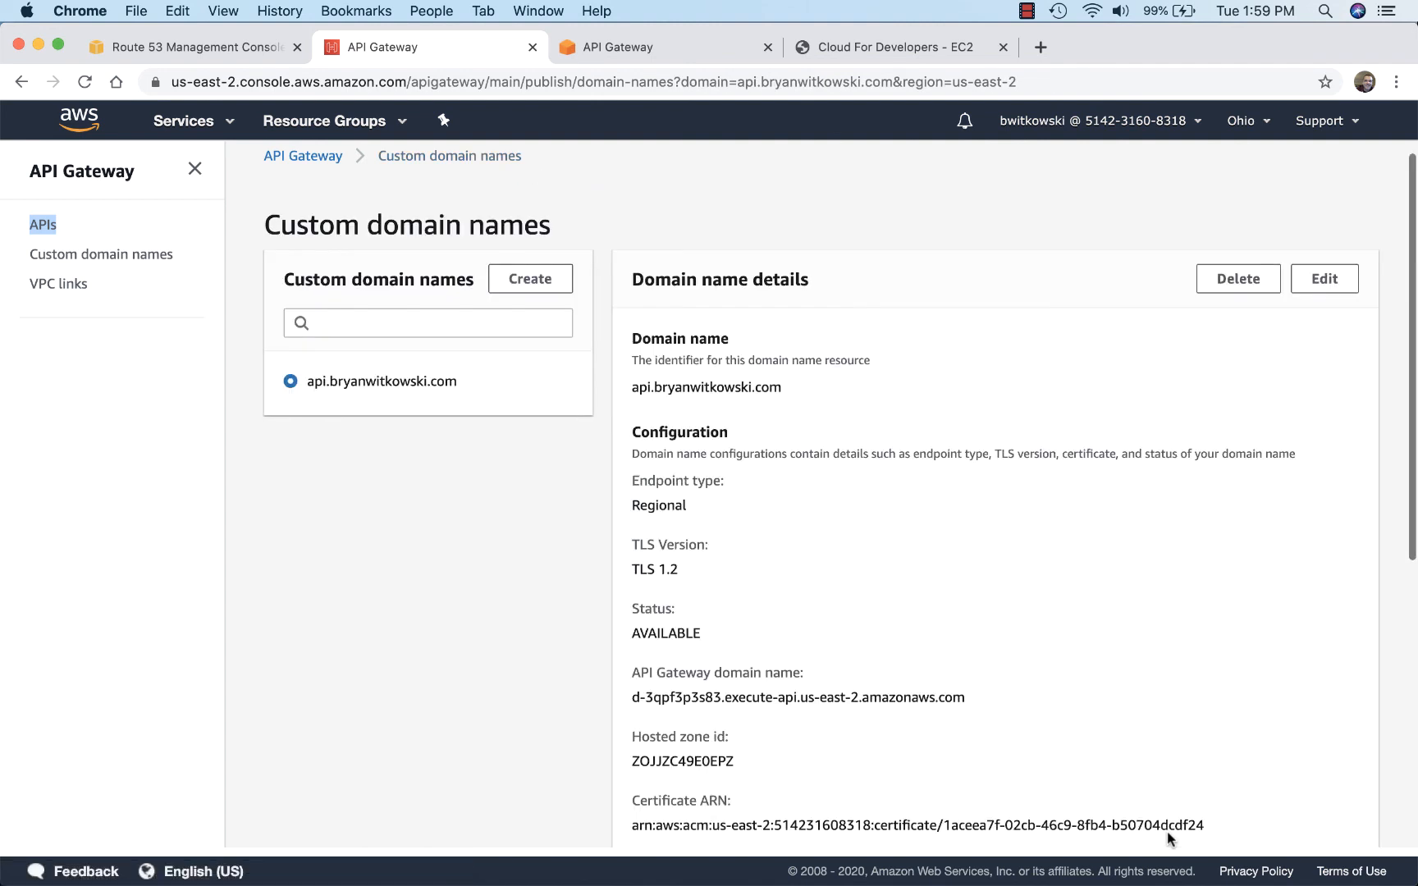
Step: Copy the API Gateway domain name from the custom domain's configuration details
{"action": "scroll", "coordinate": [1143, 742], "scroll_direction": "down", "scroll_amount": 4}
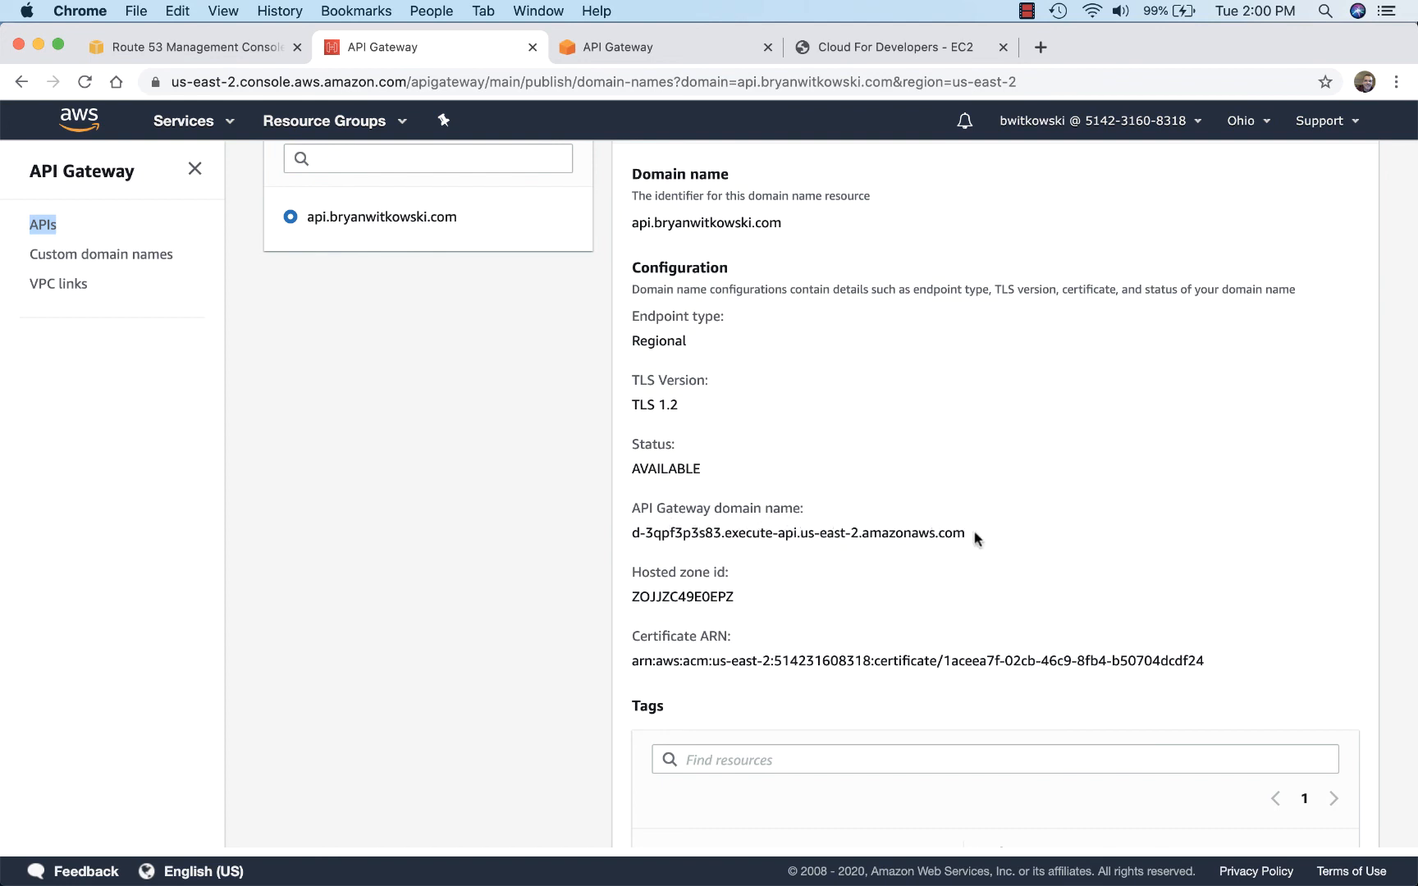
{"action": "left_click_drag", "start_coordinate": [971, 539], "coordinate": [631, 534]}
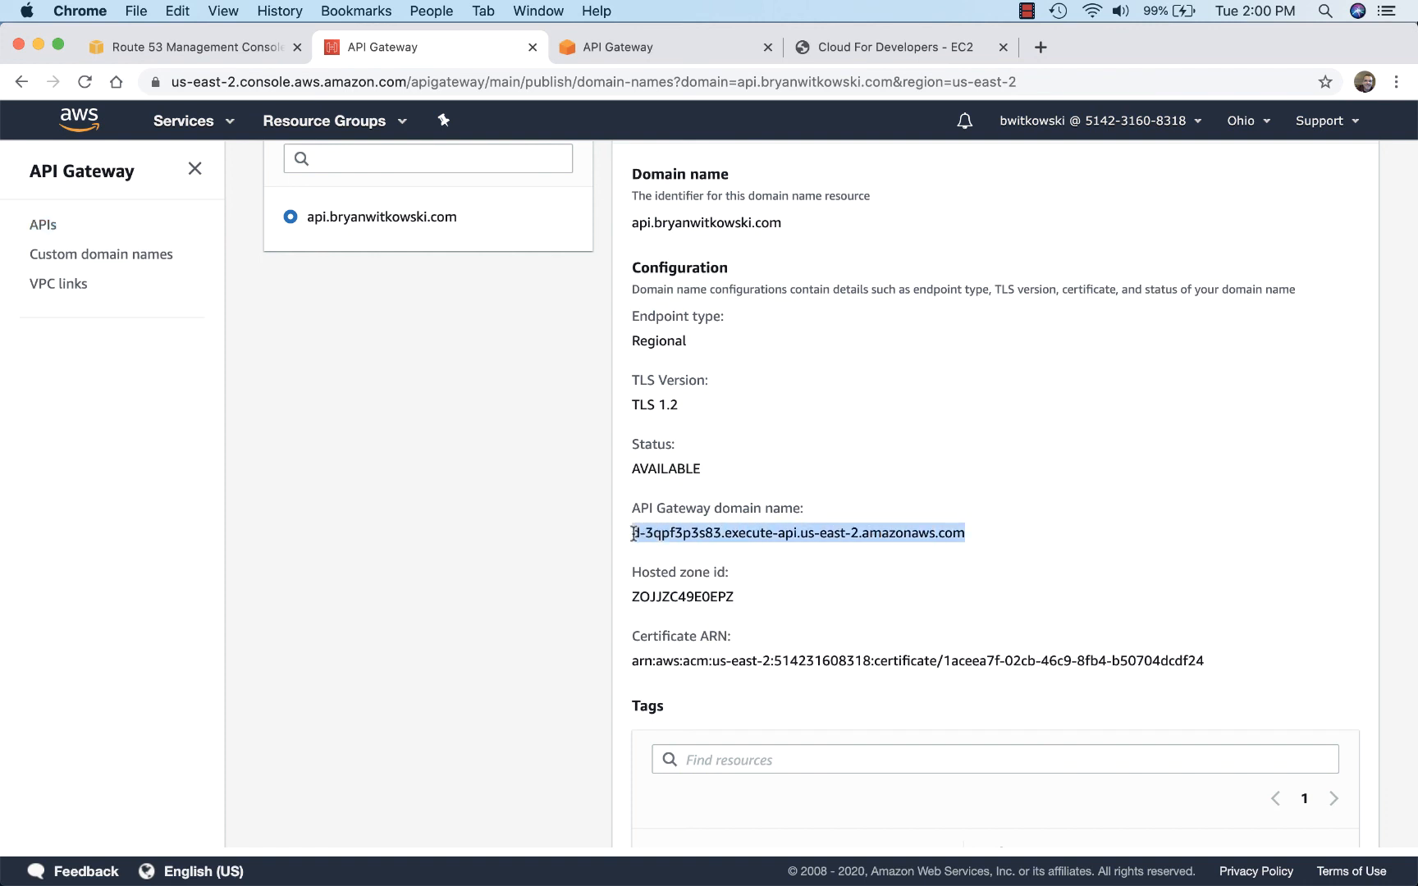
{"action": "right_click", "coordinate": [796, 534]}
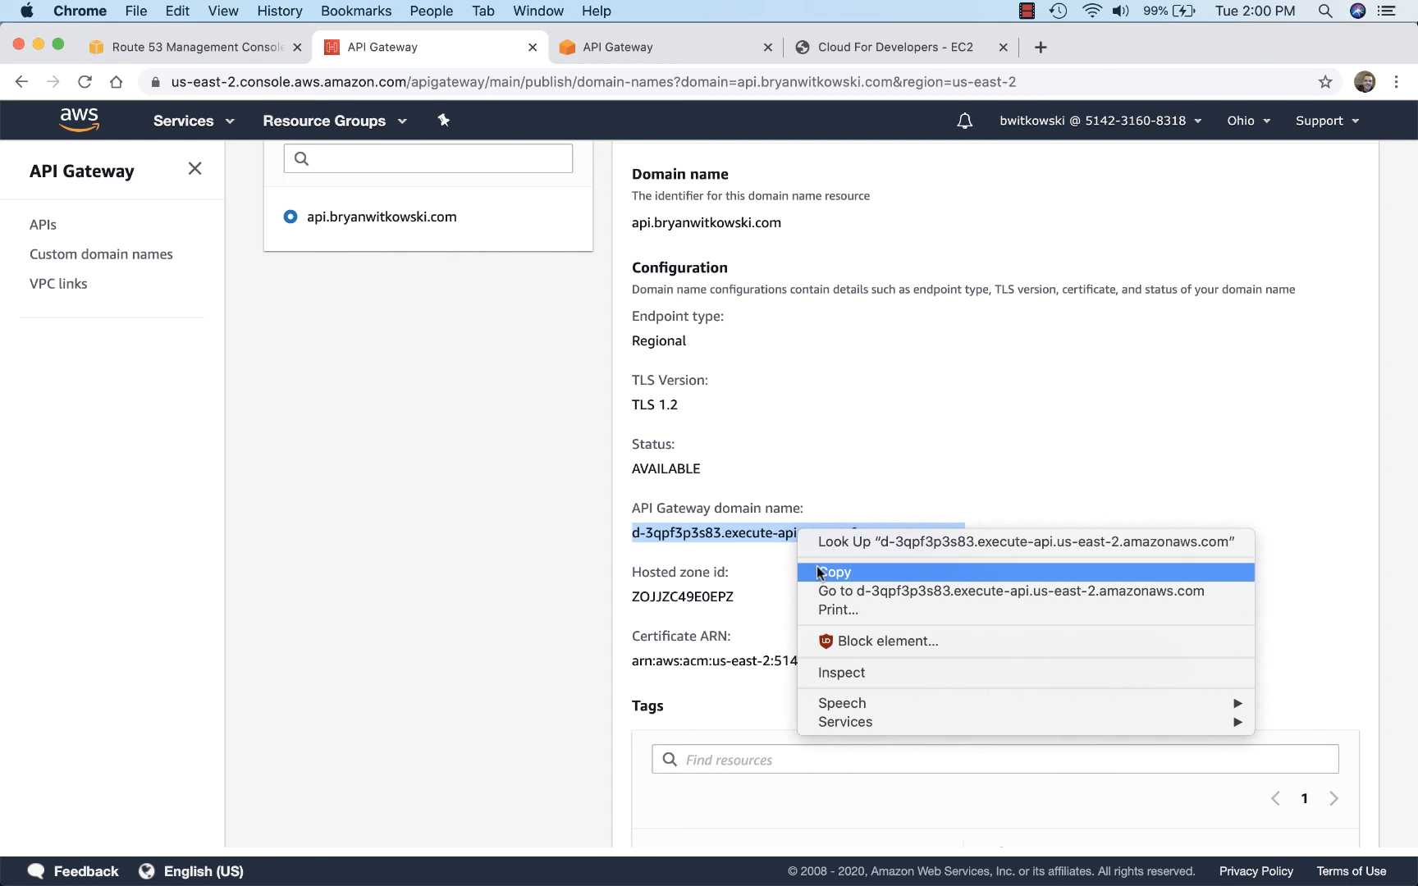
{"action": "left_click", "coordinate": [818, 568]}
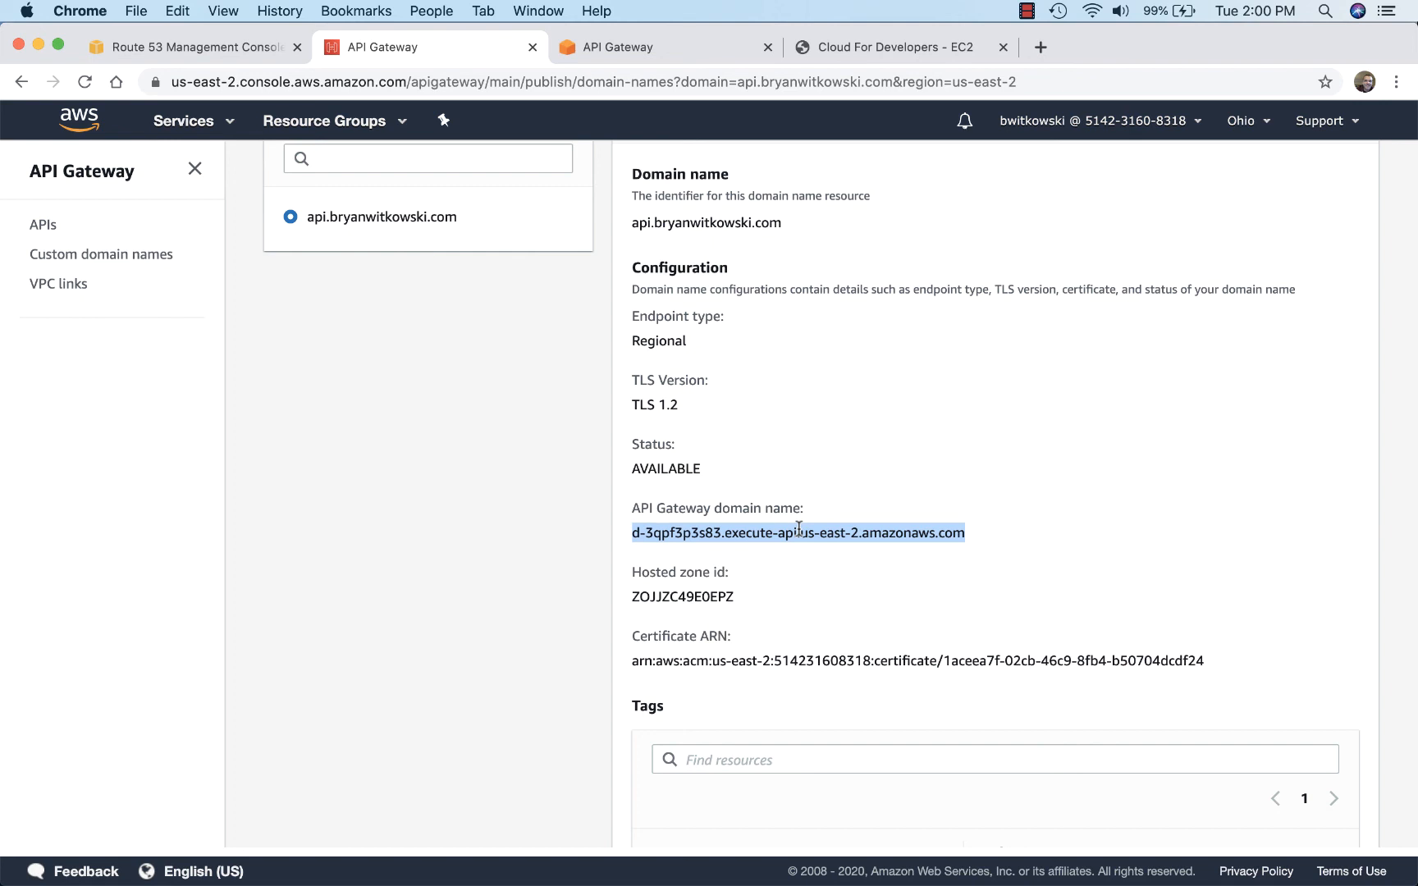
Step: Switch to the Route 53 hosted zone and start an A record set named api with alias enabled
{"action": "left_click", "coordinate": [174, 51]}
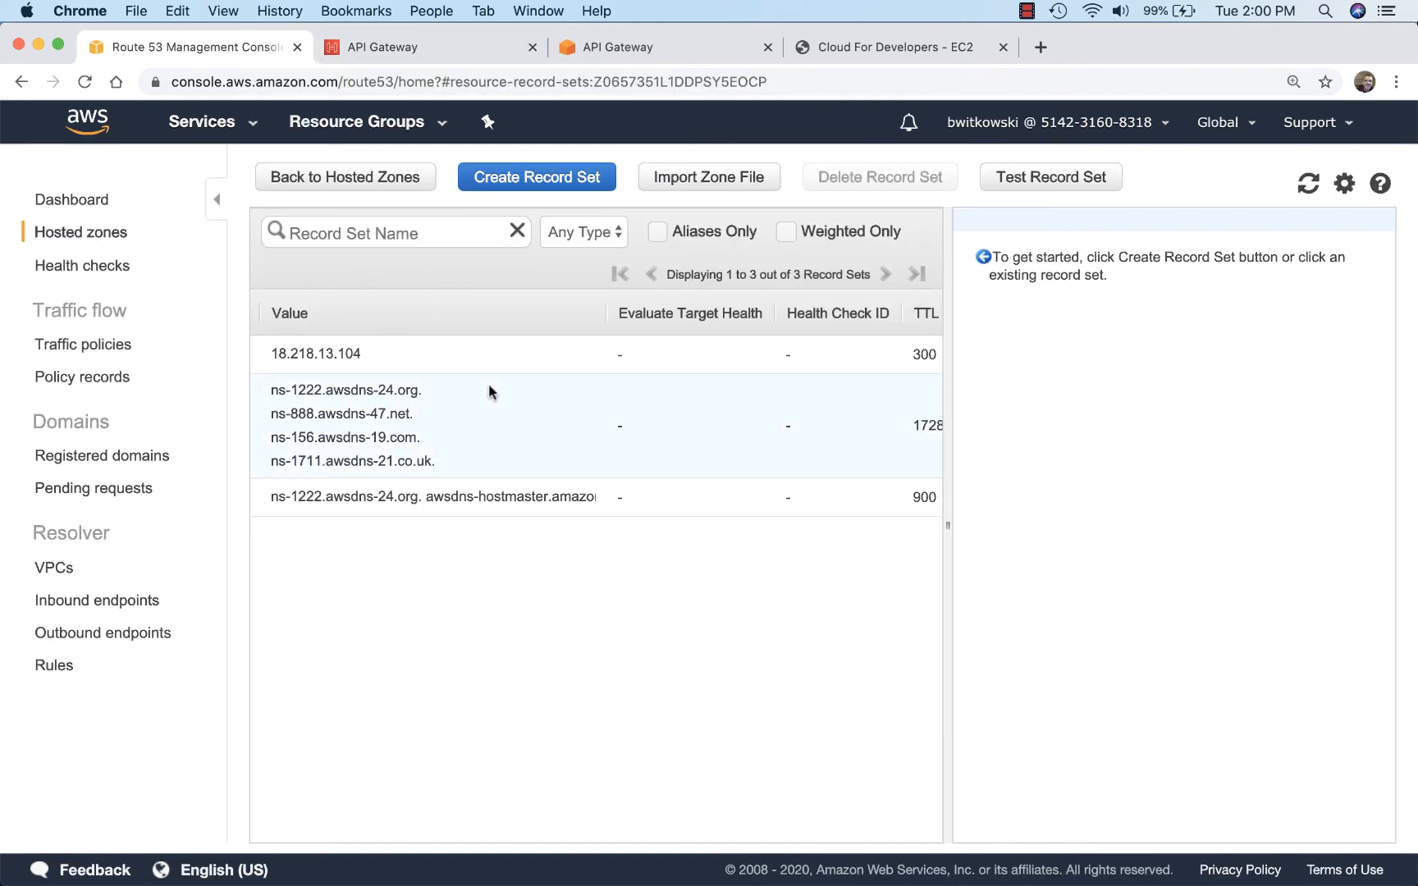
{"action": "left_click", "coordinate": [326, 358]}
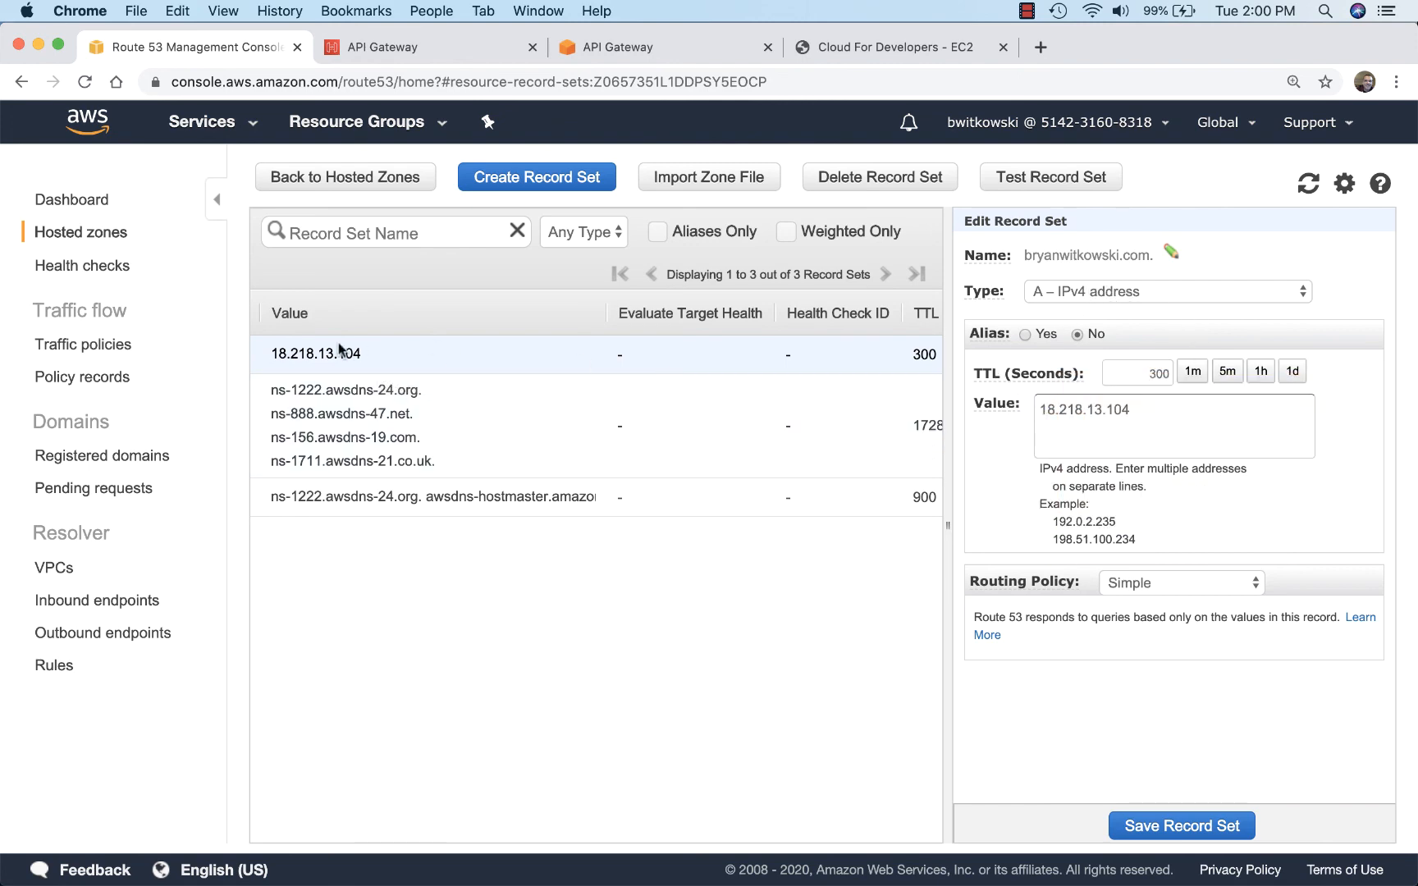
{"action": "left_click", "coordinate": [536, 177]}
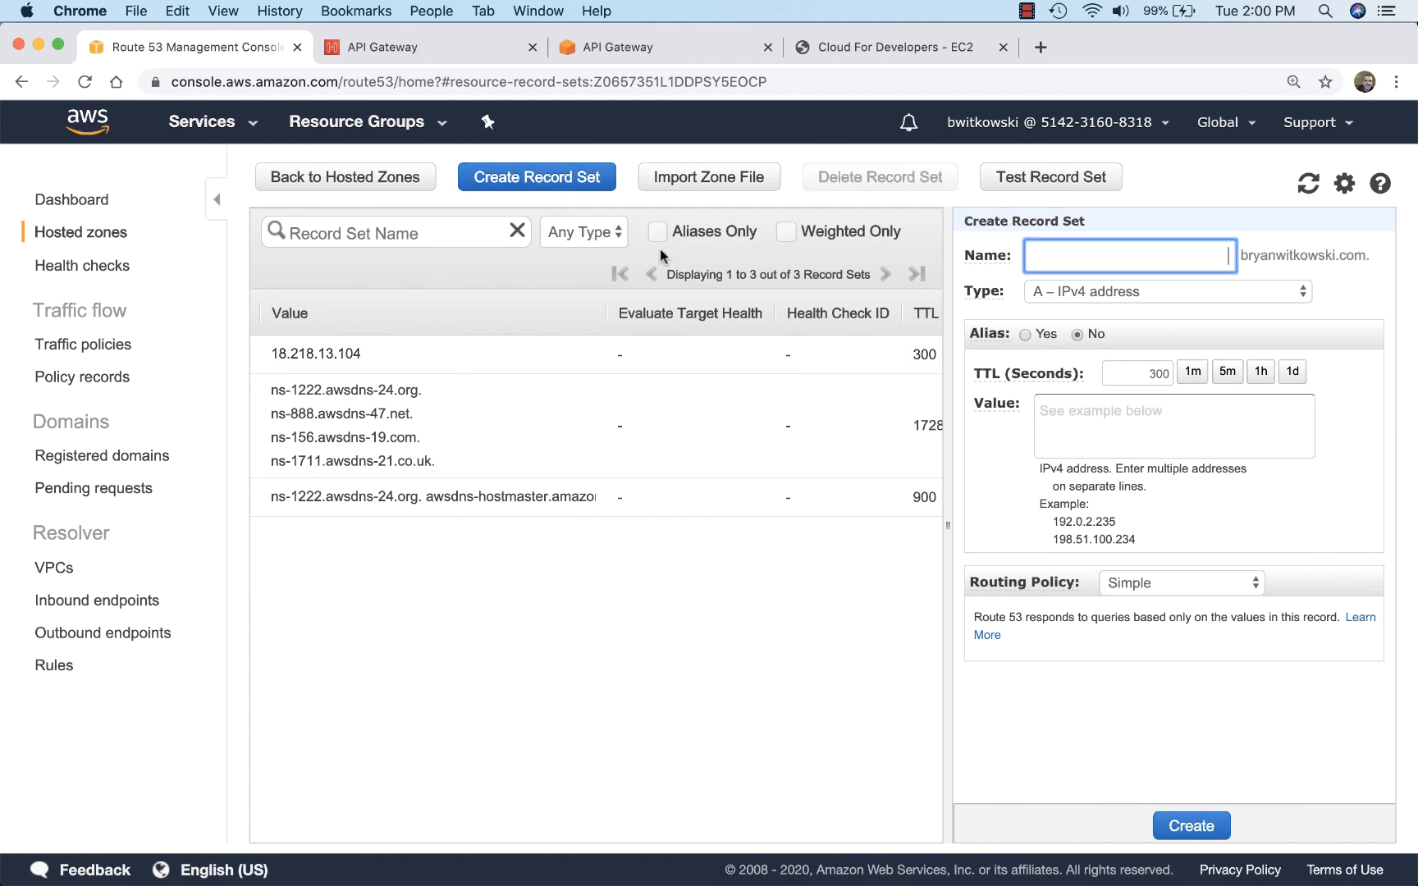
{"action": "type", "text": "api"}
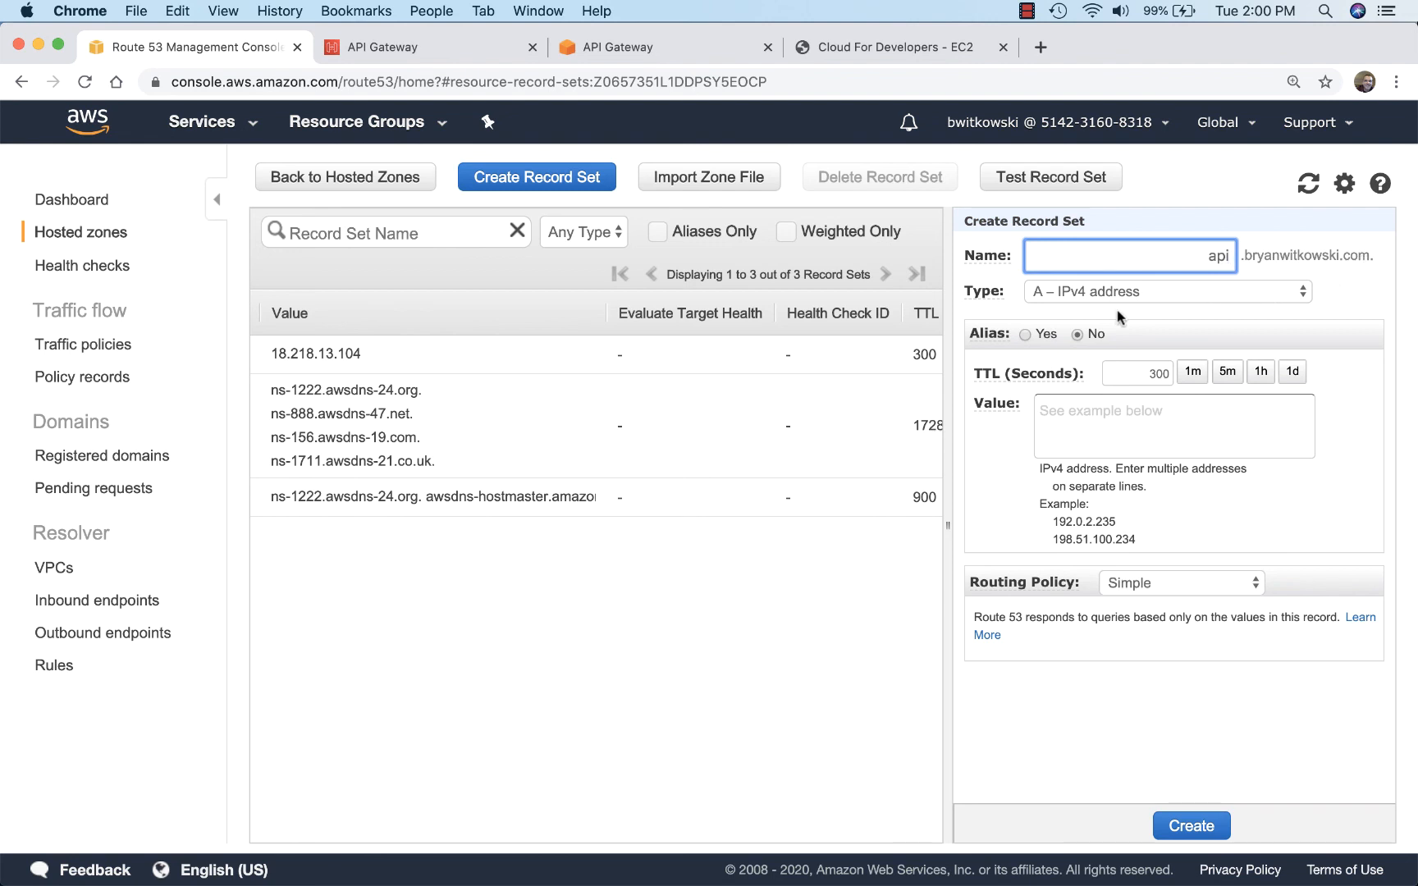
{"action": "left_click", "coordinate": [1024, 334]}
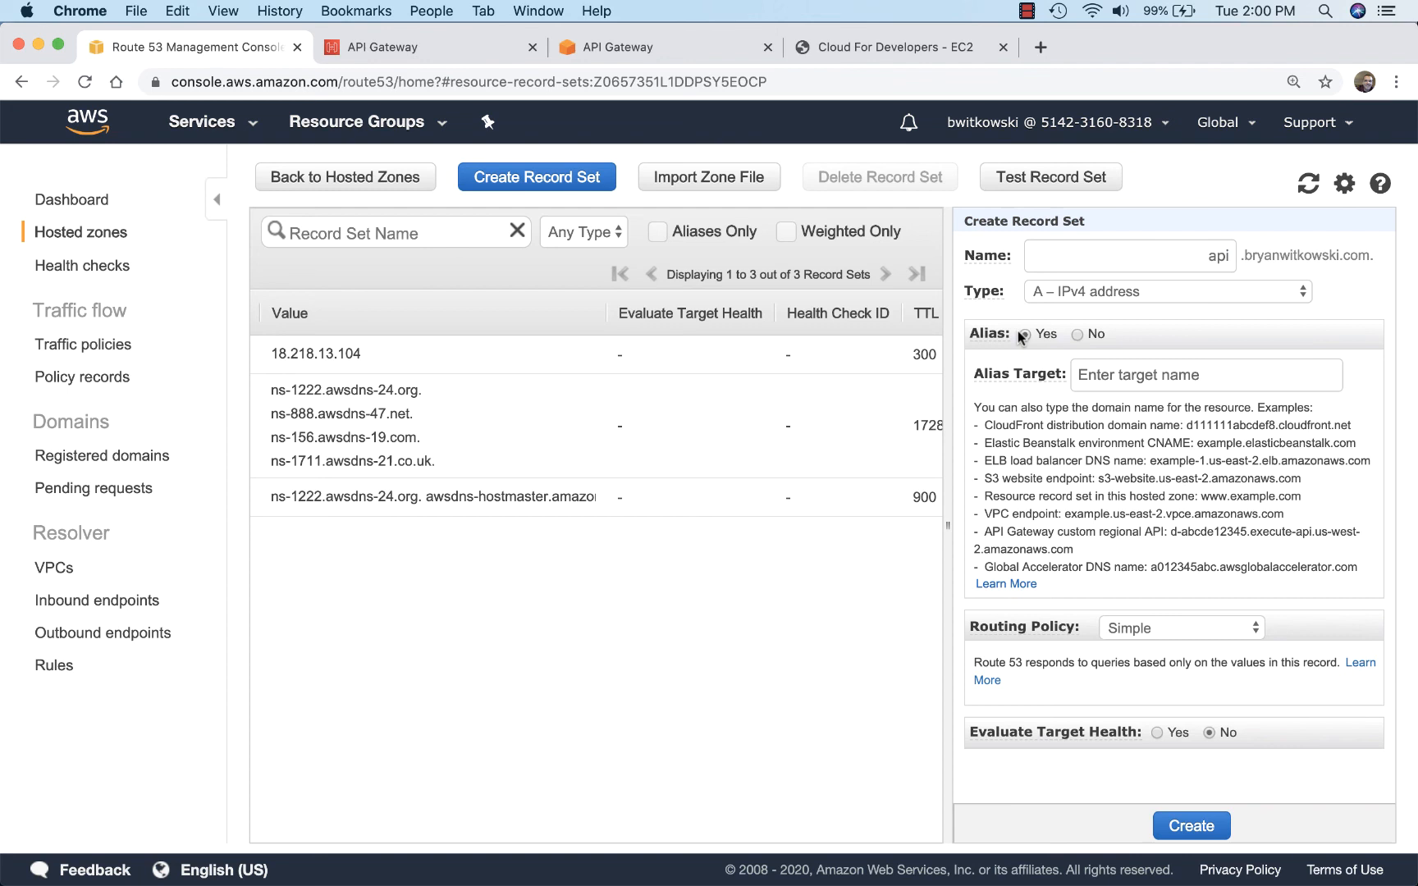
Step: Paste the copied API Gateway domain name as the alias target, keep Simple routing, and create the record set
{"action": "left_click", "coordinate": [1109, 371]}
{"action": "scroll", "coordinate": [1141, 476], "scroll_direction": "down", "scroll_amount": 5}
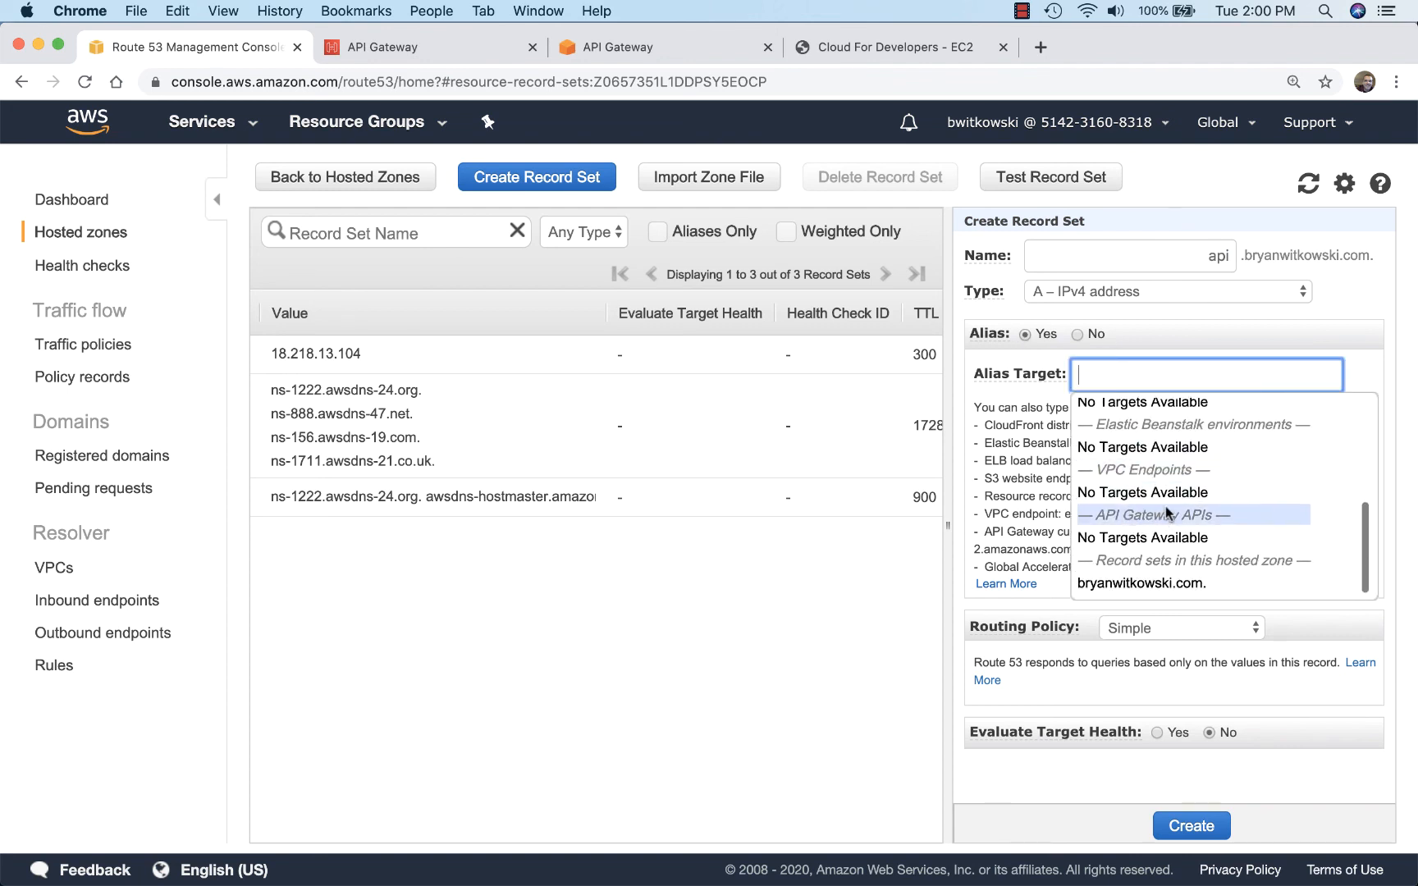
{"action": "key", "text": "super+v"}
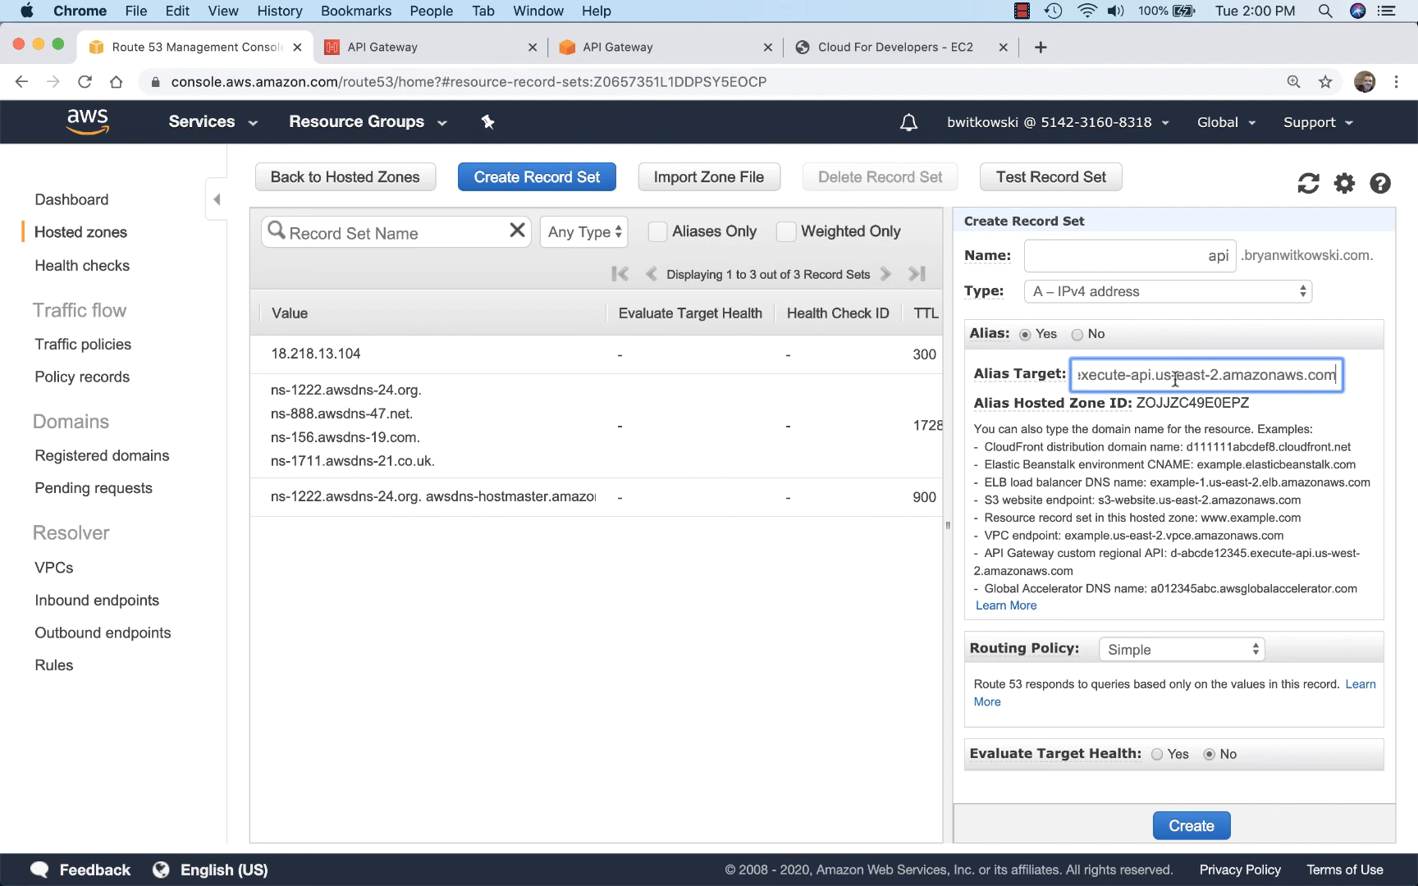
{"action": "key", "text": "Tab"}
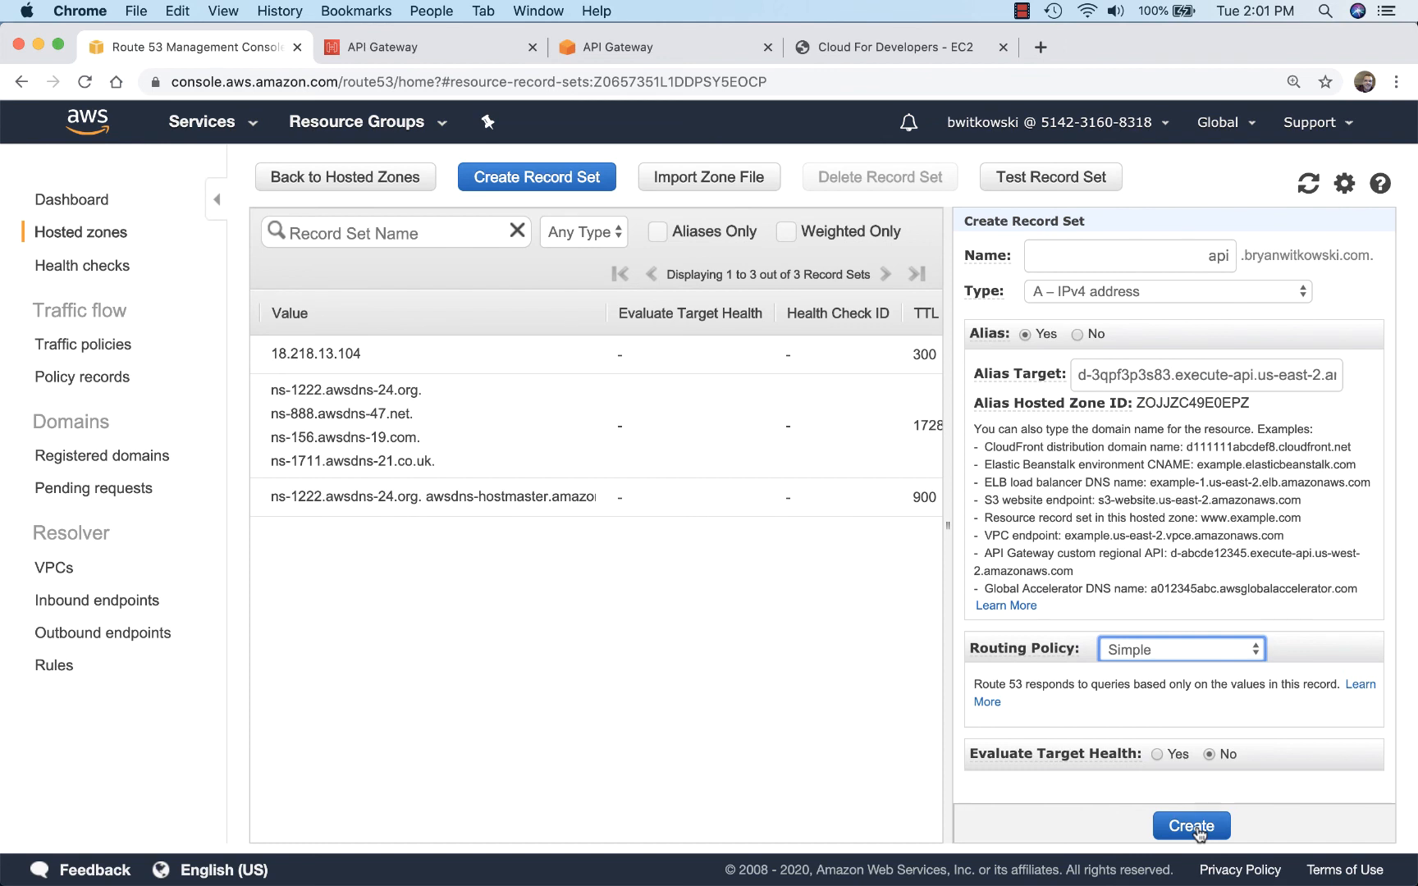
{"action": "left_click", "coordinate": [1193, 827]}
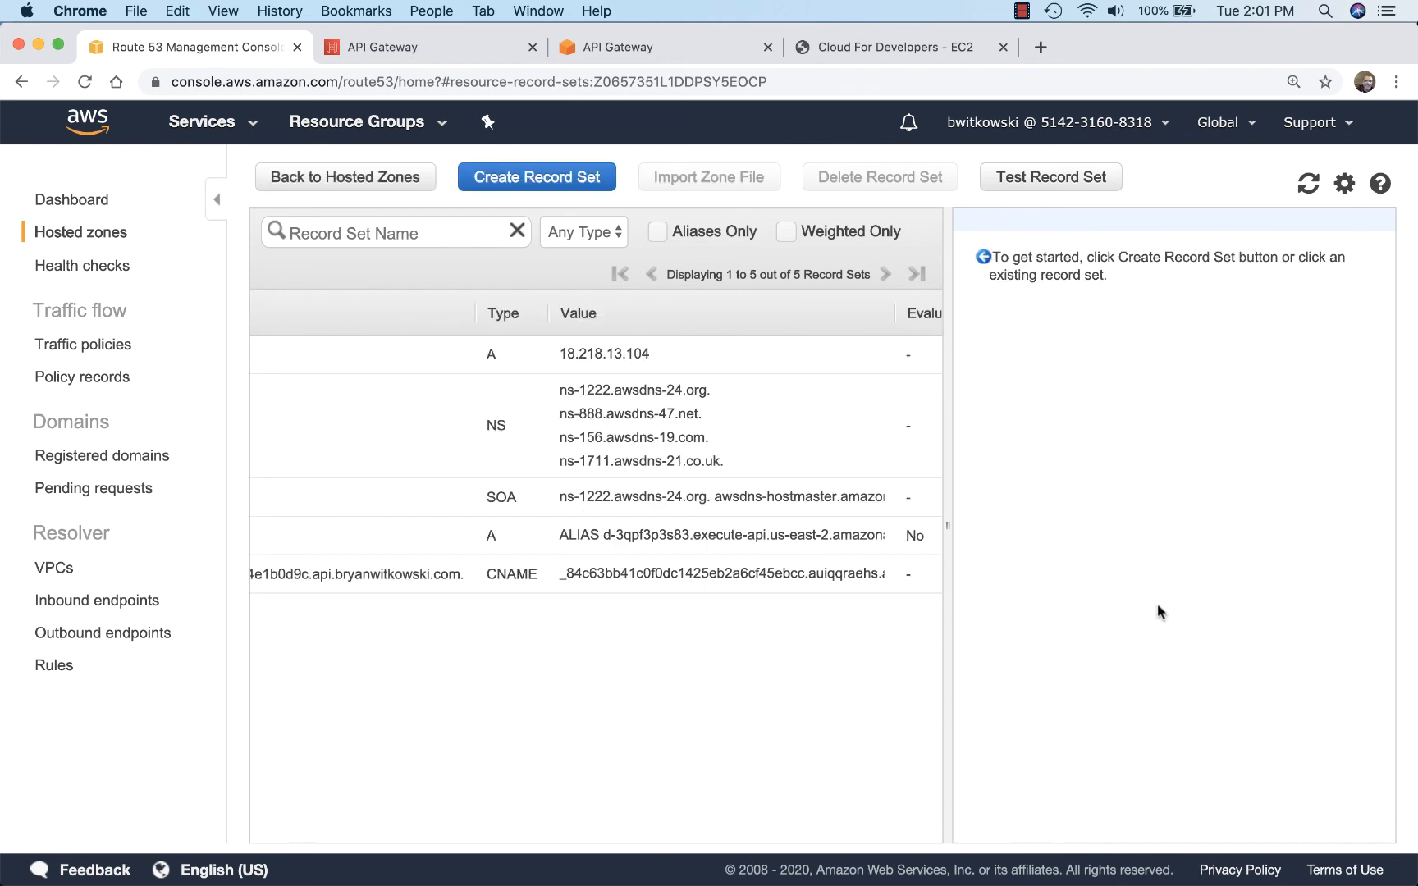
{"action": "scroll", "coordinate": [612, 676], "scroll_direction": "left", "scroll_amount": 5}
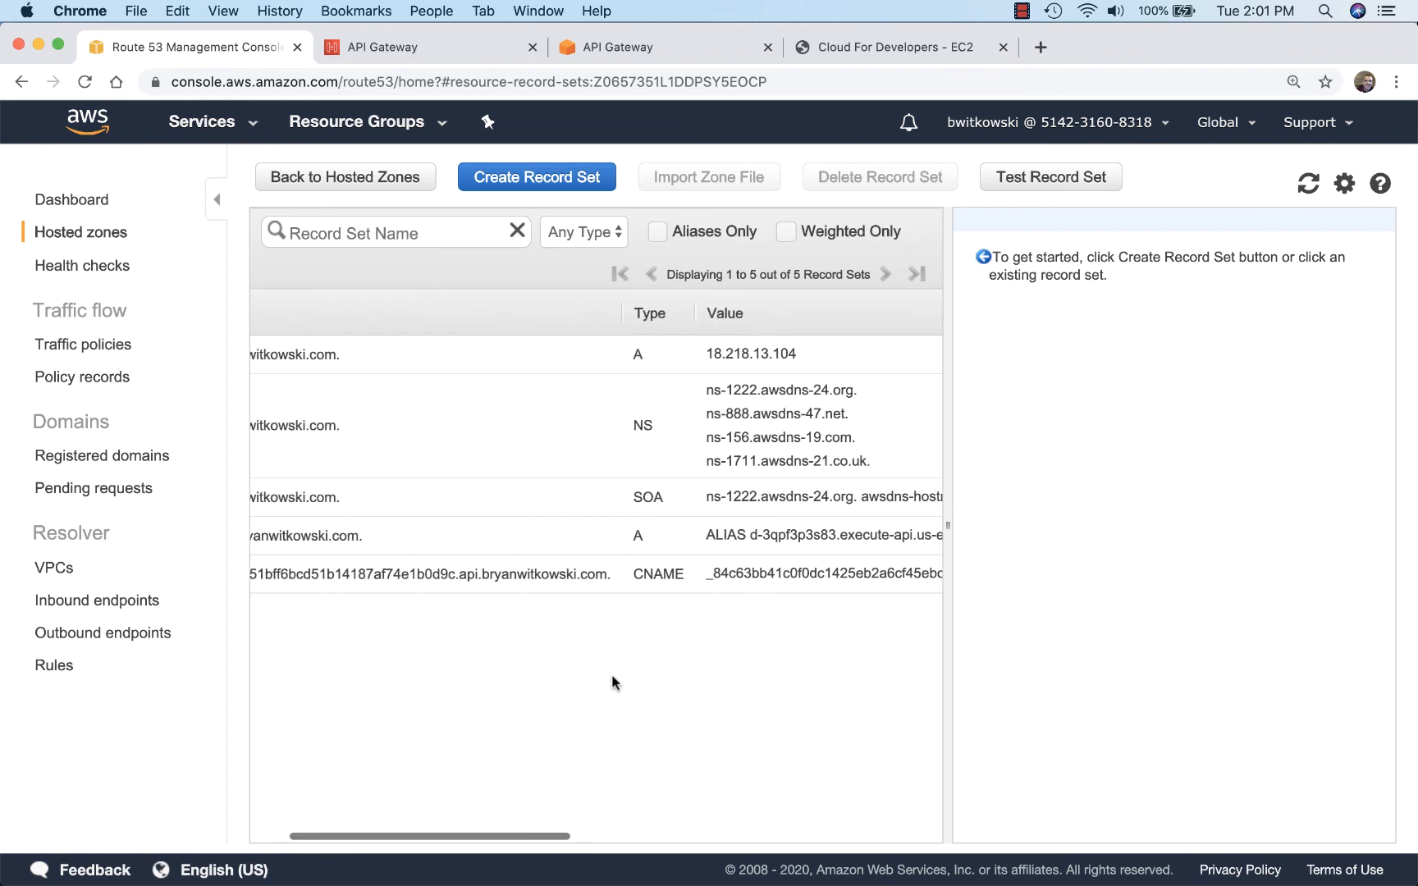
Step: Review the api alias record in the hosted zone and the matching custom domain's details in API Gateway
{"action": "scroll", "coordinate": [611, 673], "scroll_direction": "left", "scroll_amount": 5}
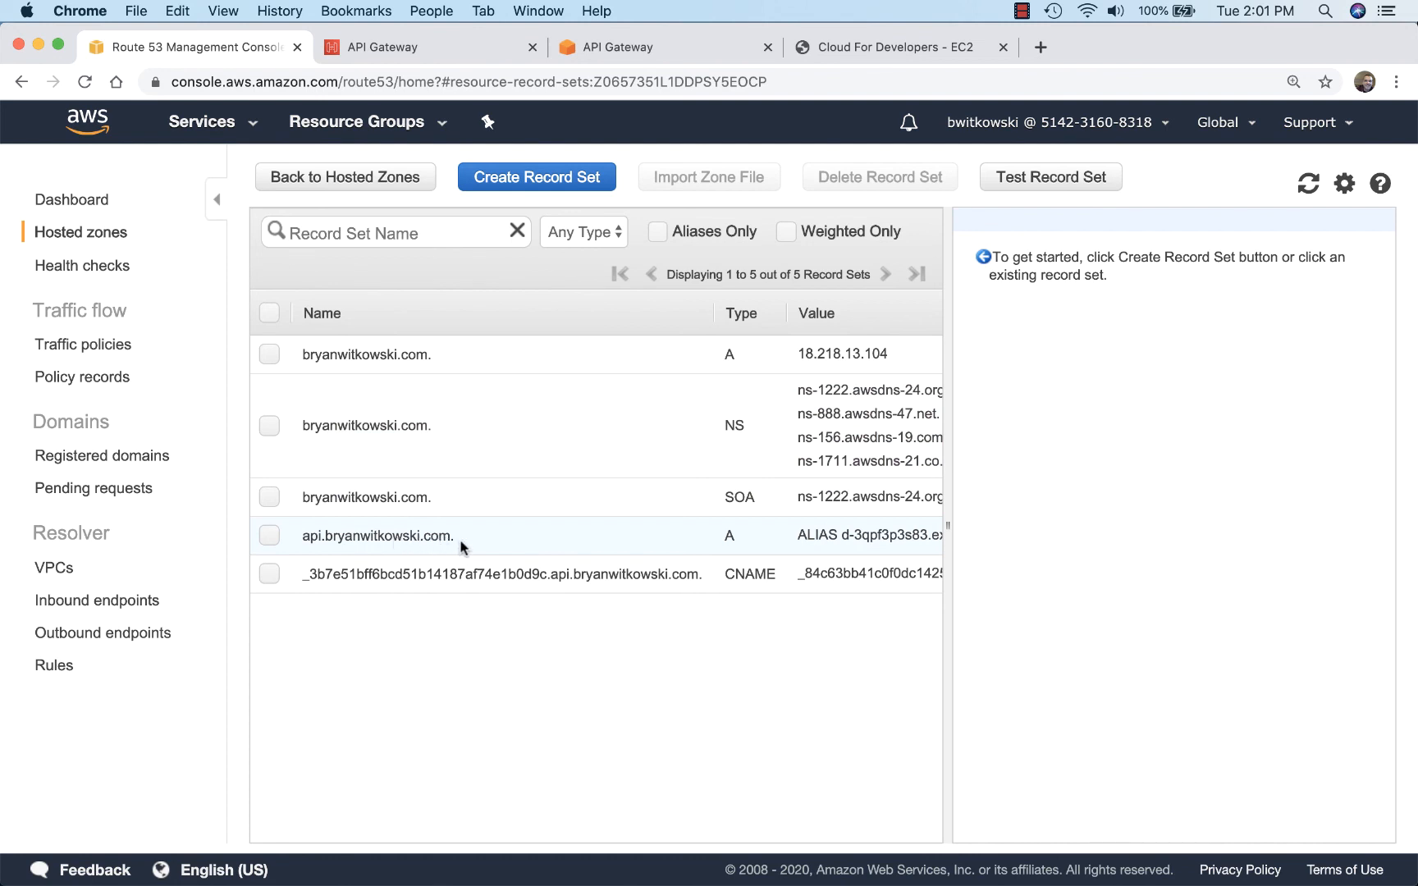
{"action": "left_click", "coordinate": [426, 47]}
{"action": "scroll", "coordinate": [513, 357], "scroll_direction": "up", "scroll_amount": 3}
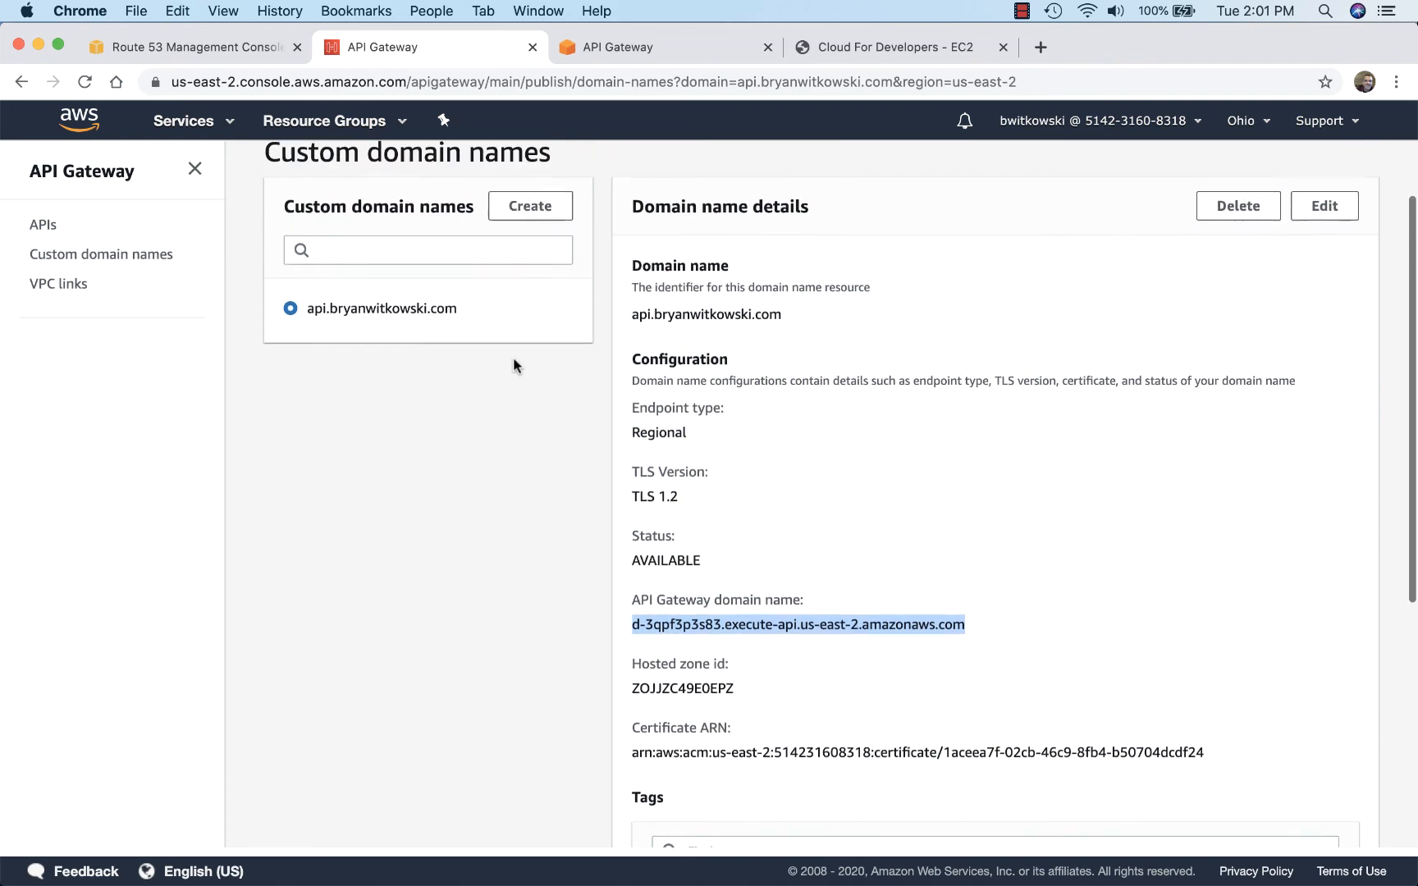
Step: Load the custom domain's api subdomain in the website tab to test it, and return to the Route 53 record sets
{"action": "left_click", "coordinate": [857, 47]}
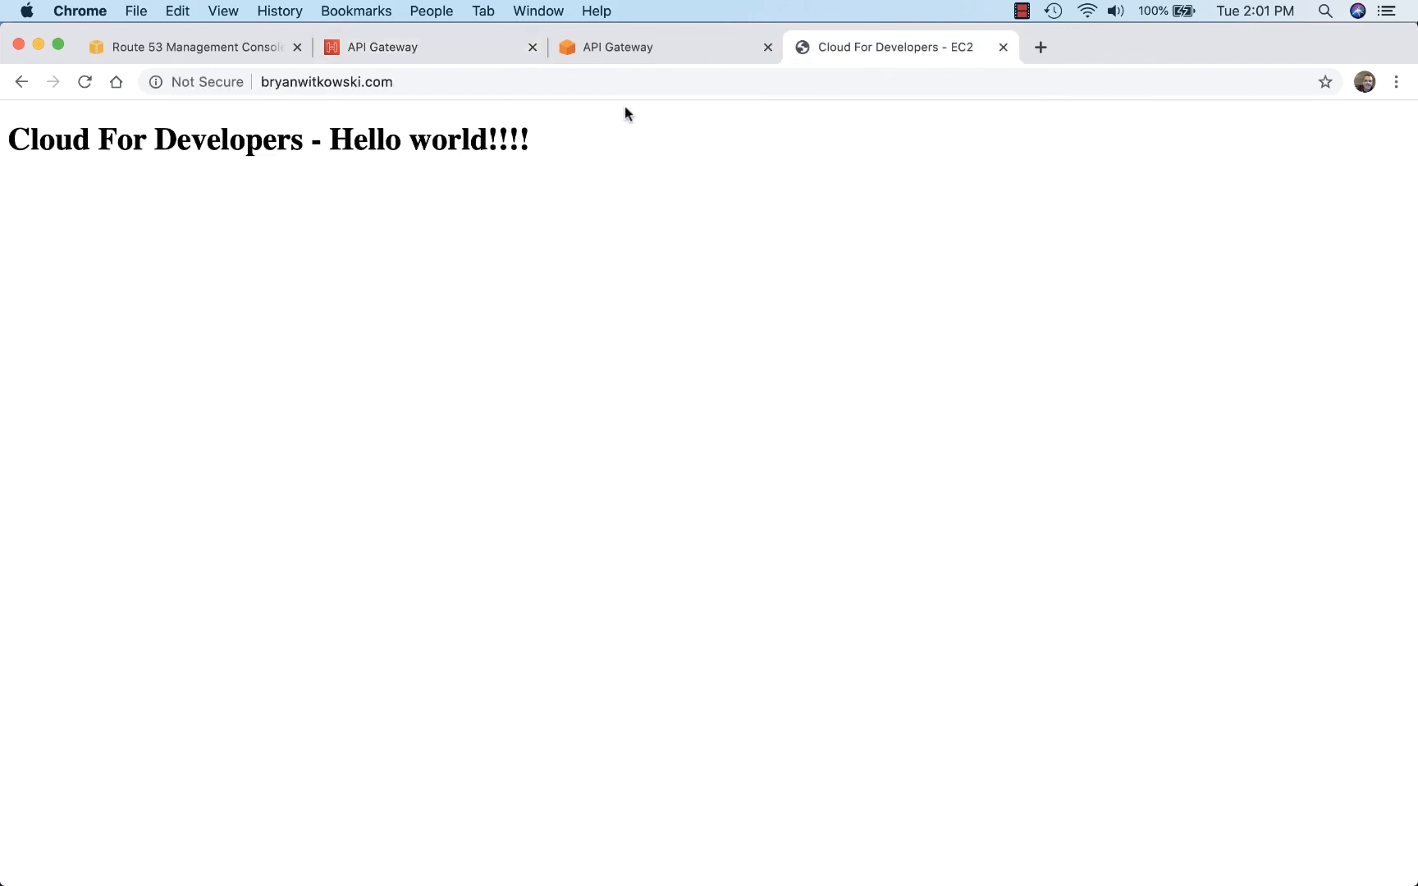
{"action": "left_click", "coordinate": [440, 82]}
{"action": "type", "text": "ap"}
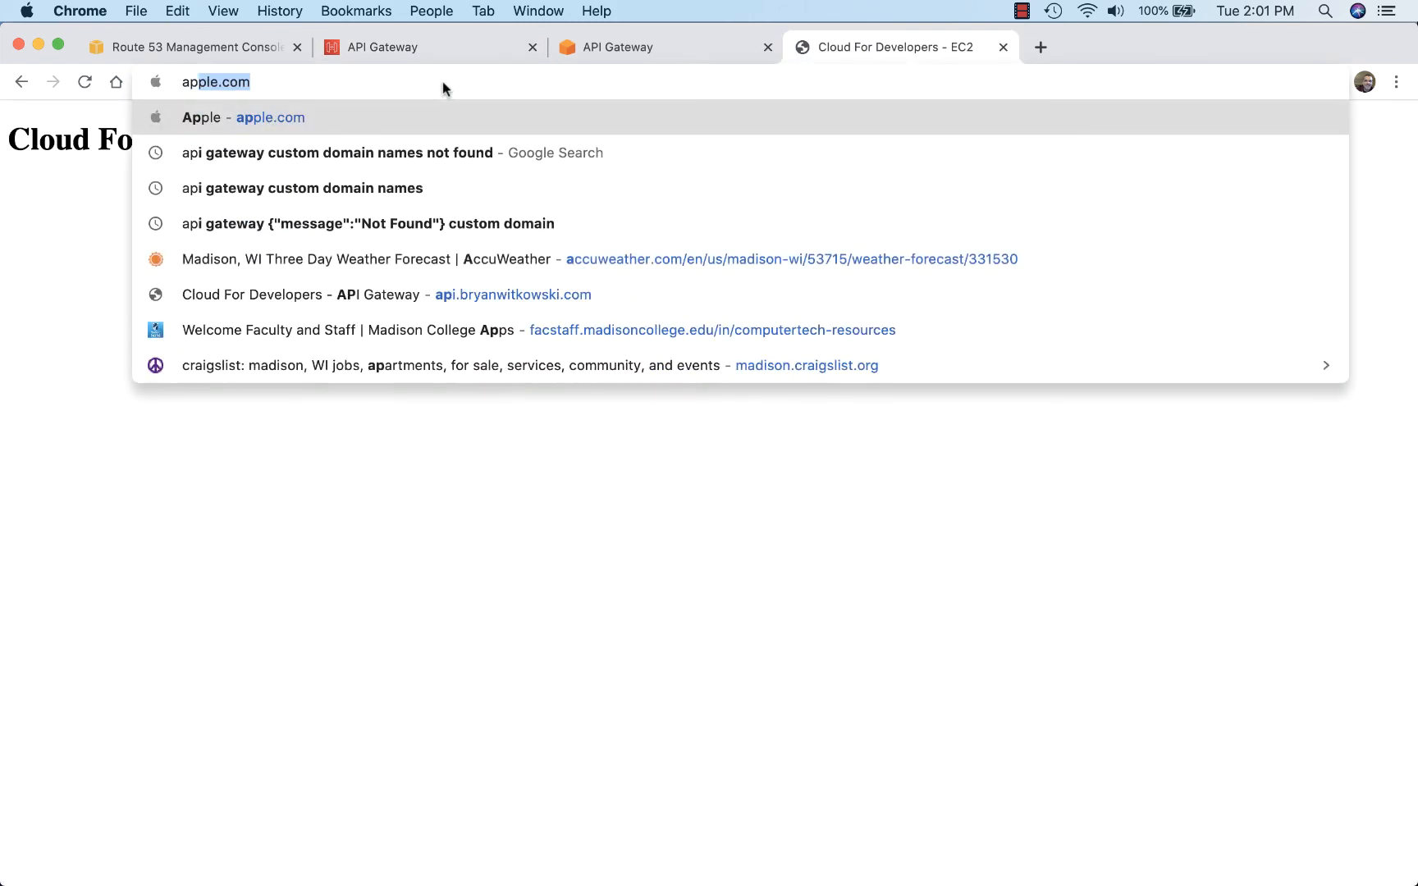
{"action": "type", "text": "i"}
{"action": "key", "text": "Return"}
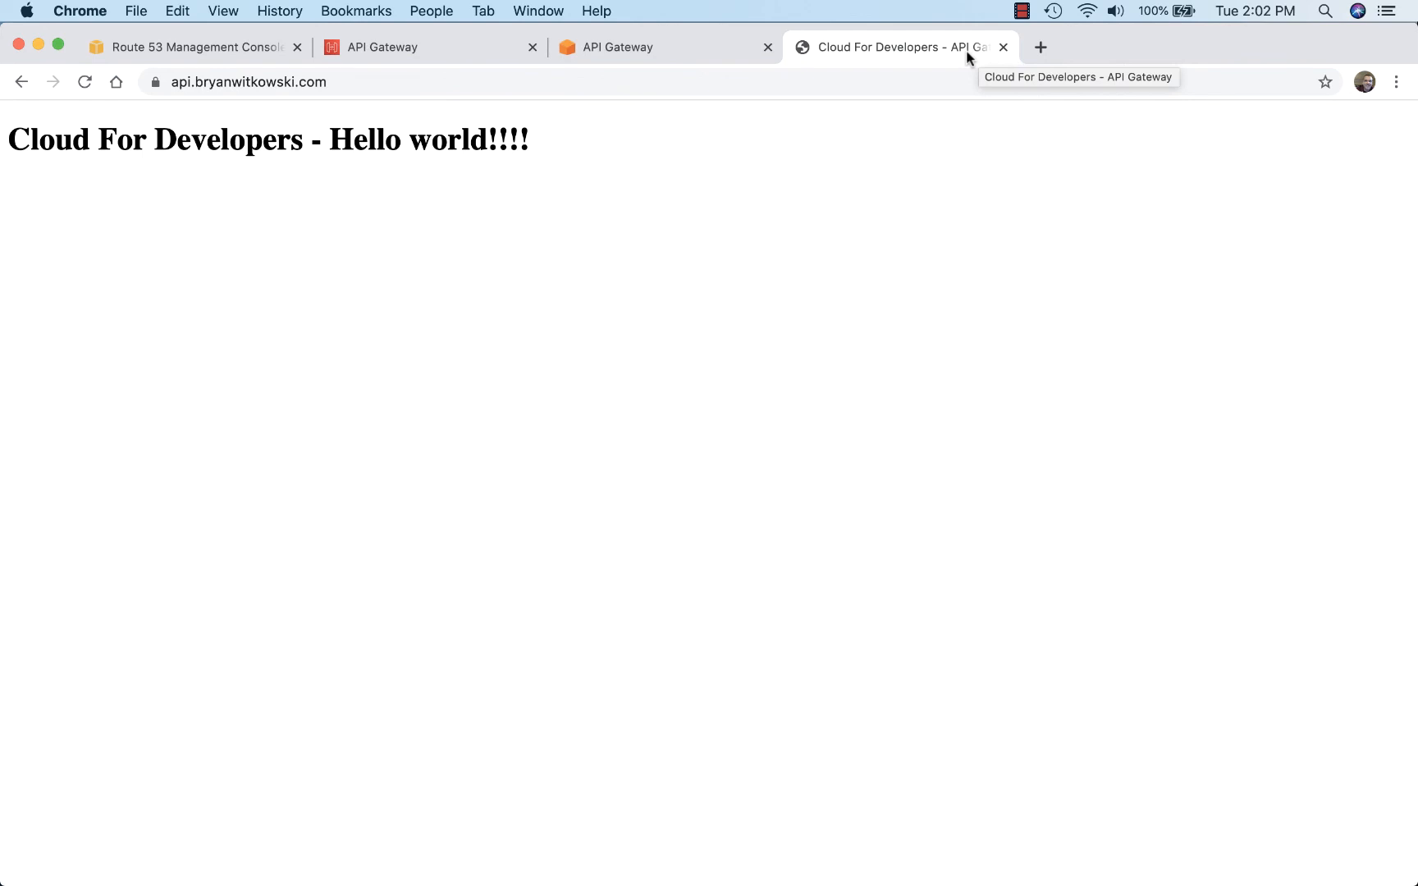
{"action": "left_click", "coordinate": [215, 52]}
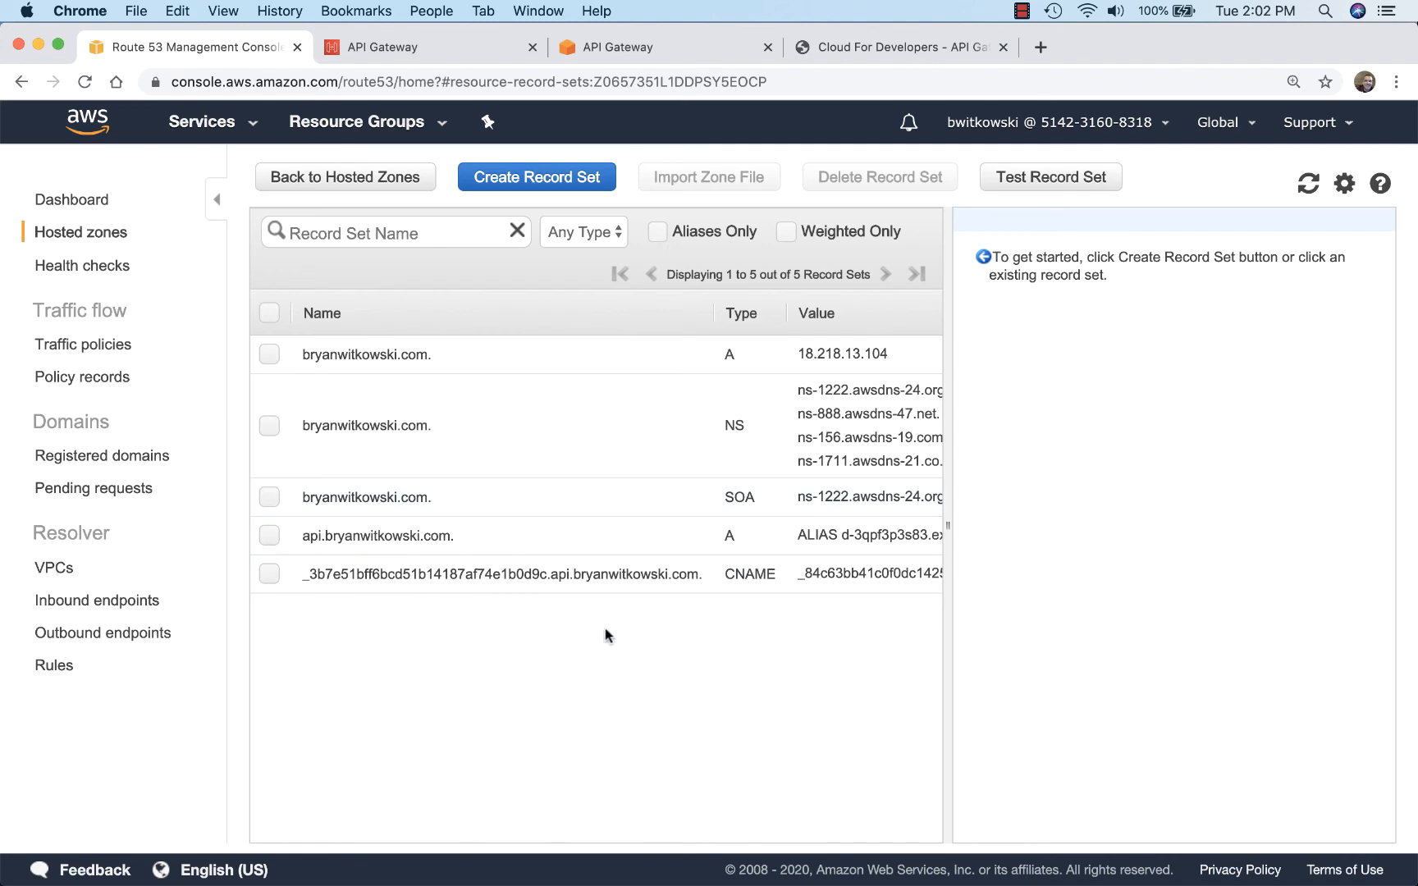